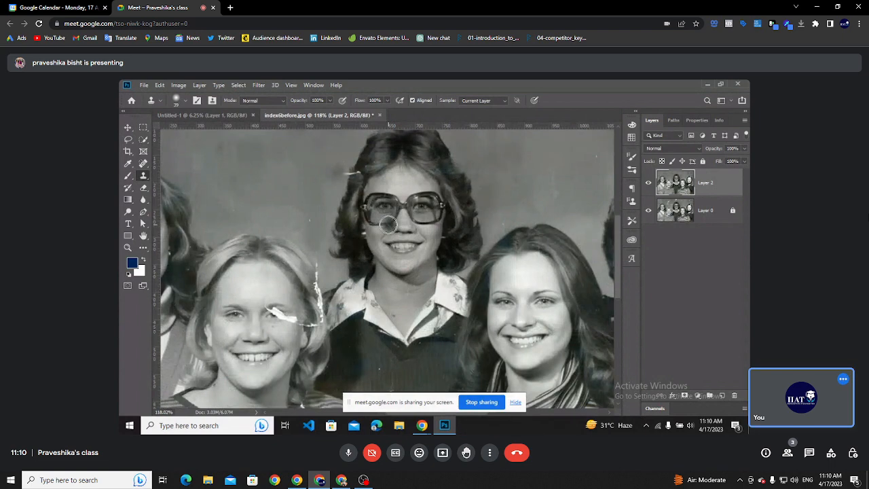
- Compare the retouched group photo with the original by turning Layer 2's visibility off and back on
scroll(388, 225, "up", 4)
scroll(272, 213, "down", 3)
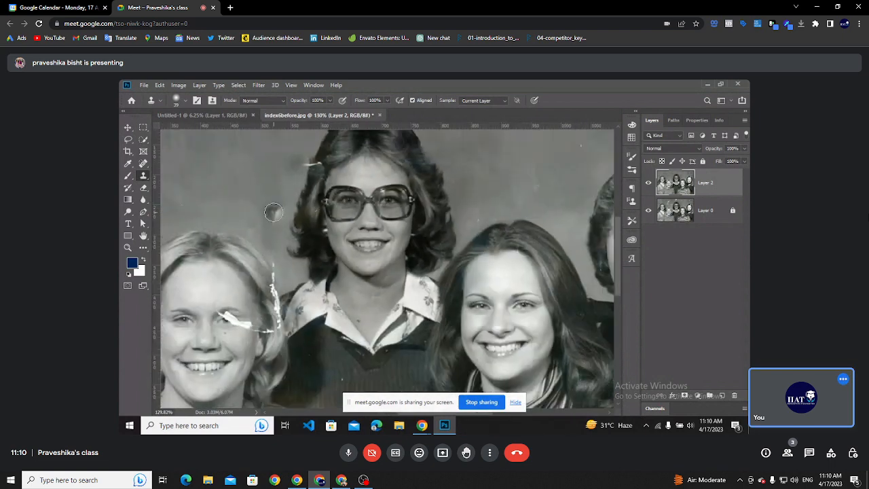
scroll(274, 213, "down", 4)
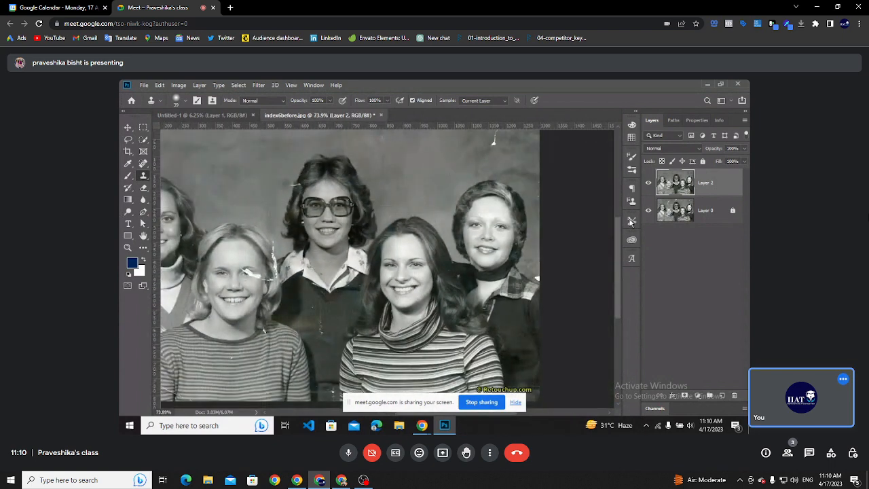
left_click(649, 188)
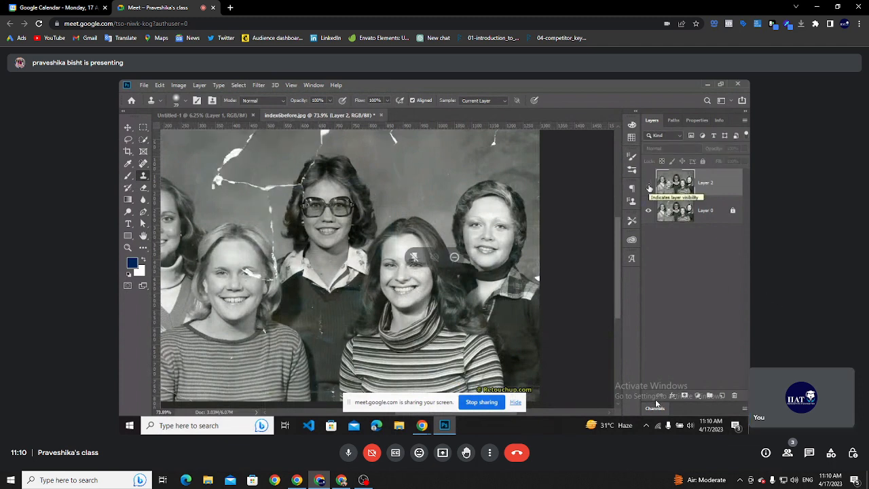
left_click(649, 185)
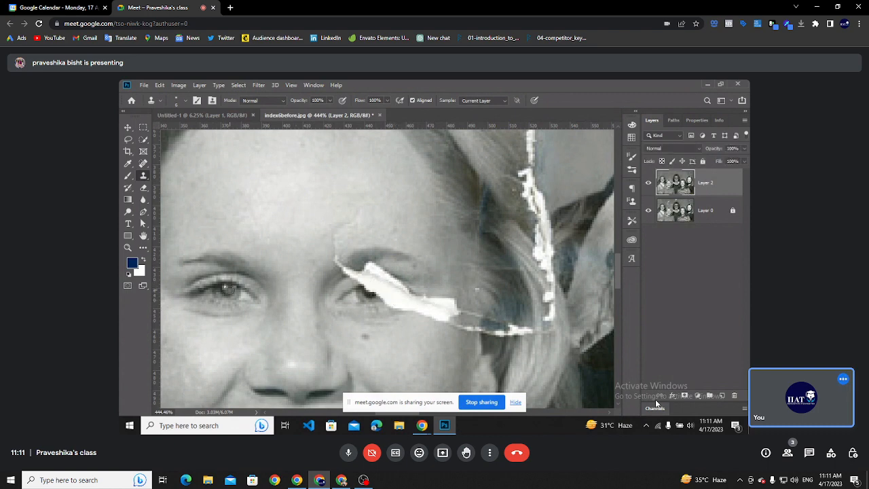
- Search Google in a new browser tab for "how to rotate brush in photoshop" and show the image results
left_click(230, 7)
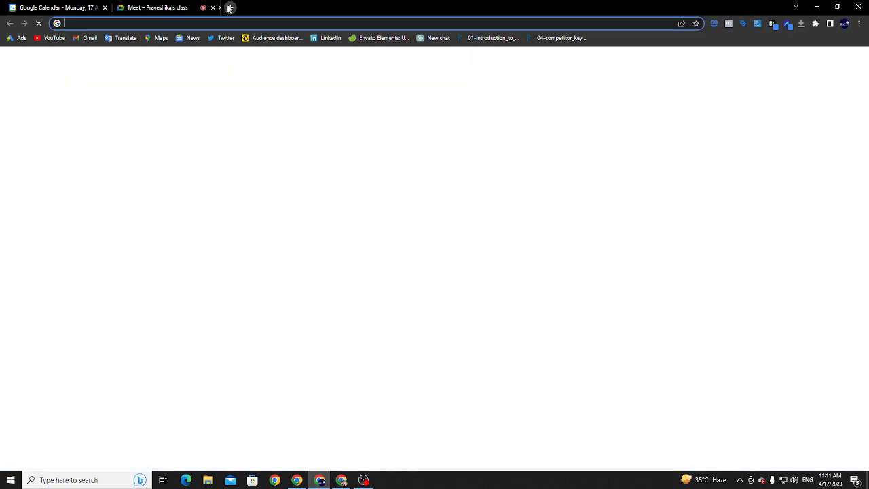
type("hoe")
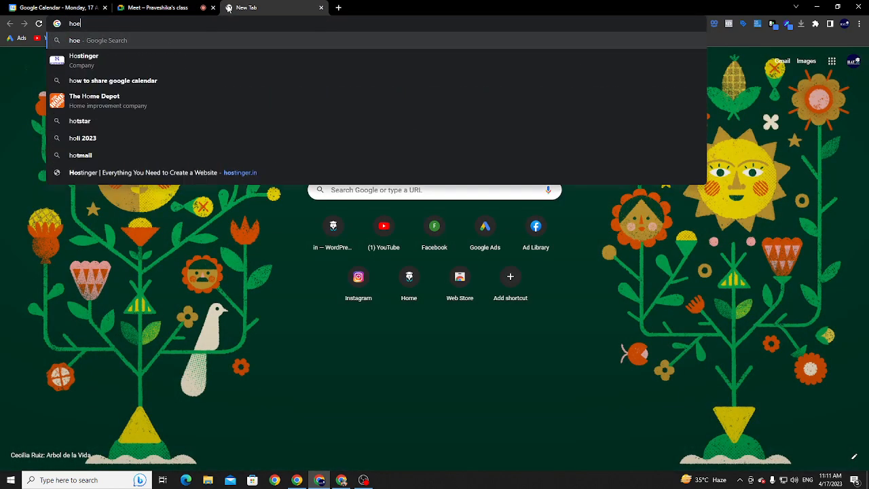
type(" to")
key("BackSpace")
key("BackSpace")
key("BackSpace")
key("BackSpace")
key("BackSpace")
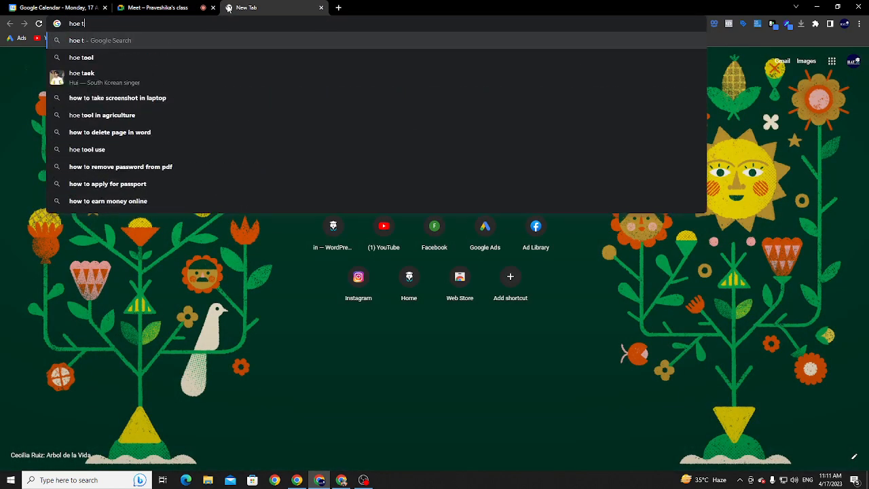
type("w to ")
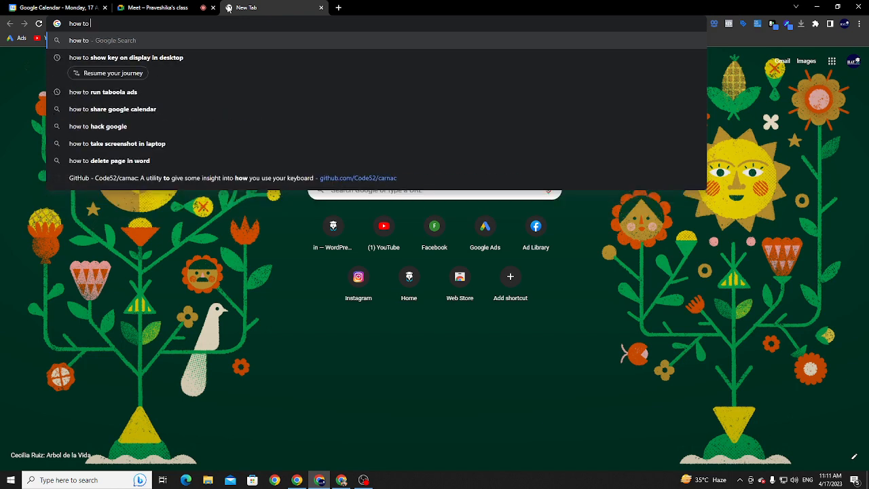
type("rotate ")
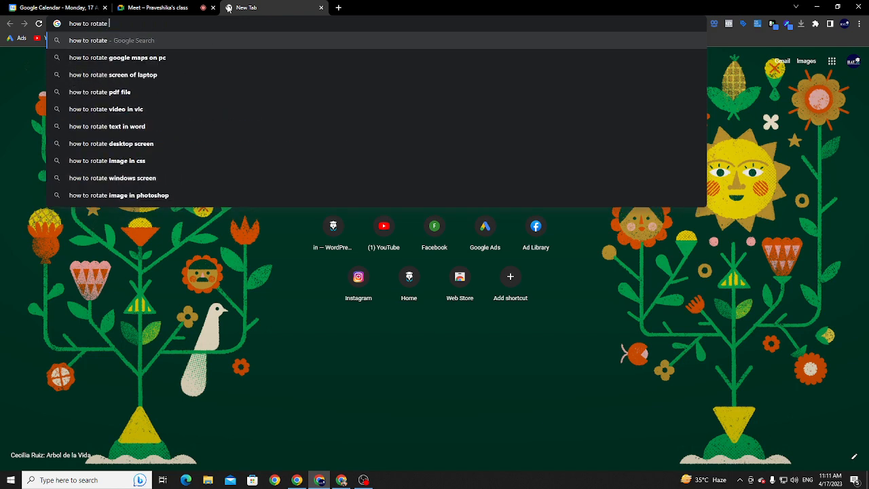
type("br")
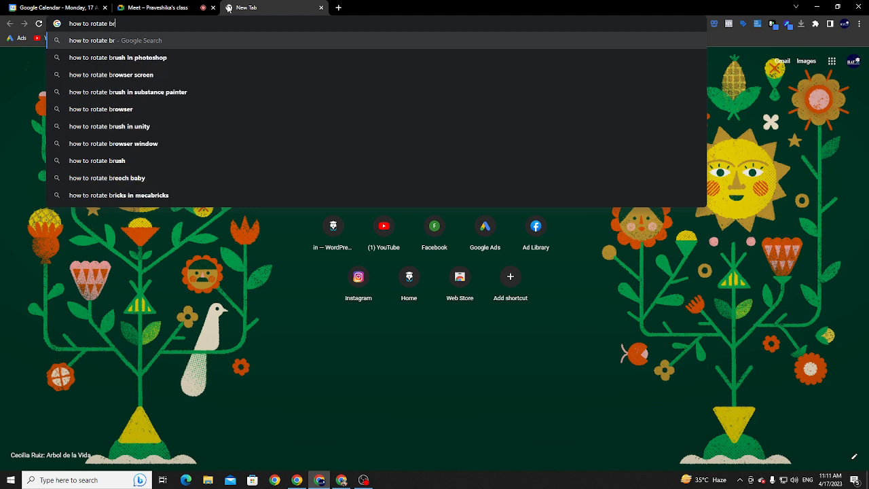
type("ush")
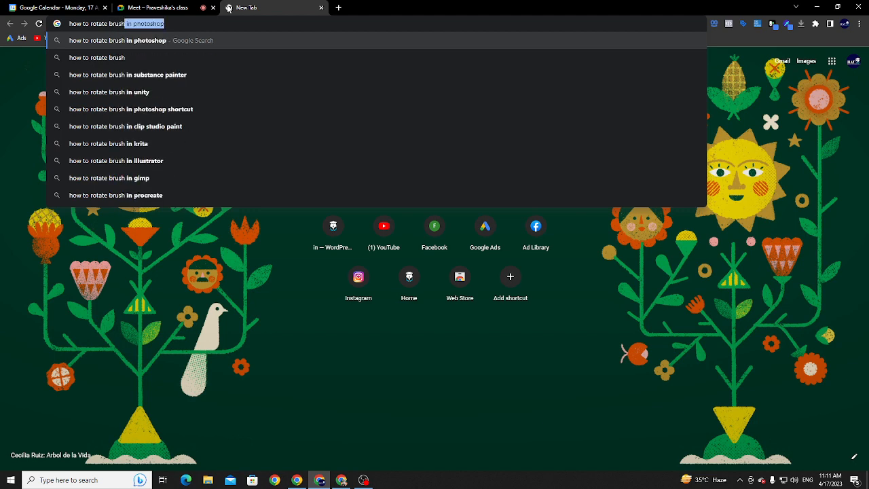
key("Return")
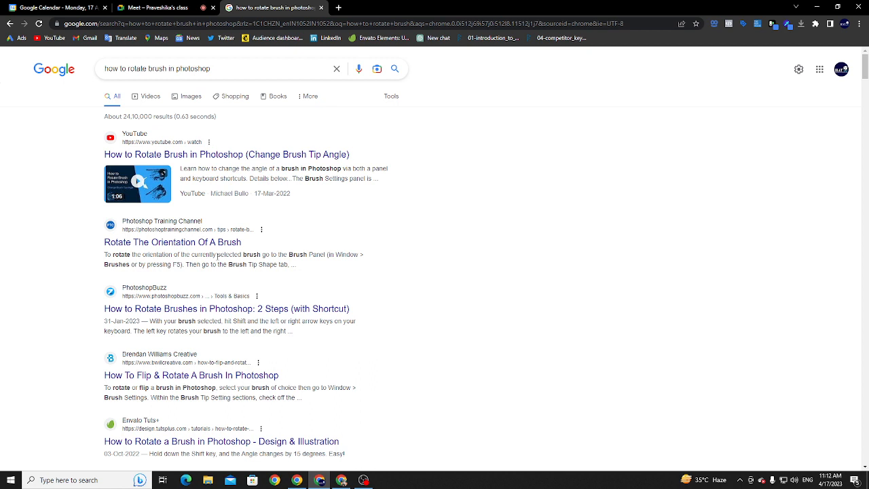
left_click(179, 96)
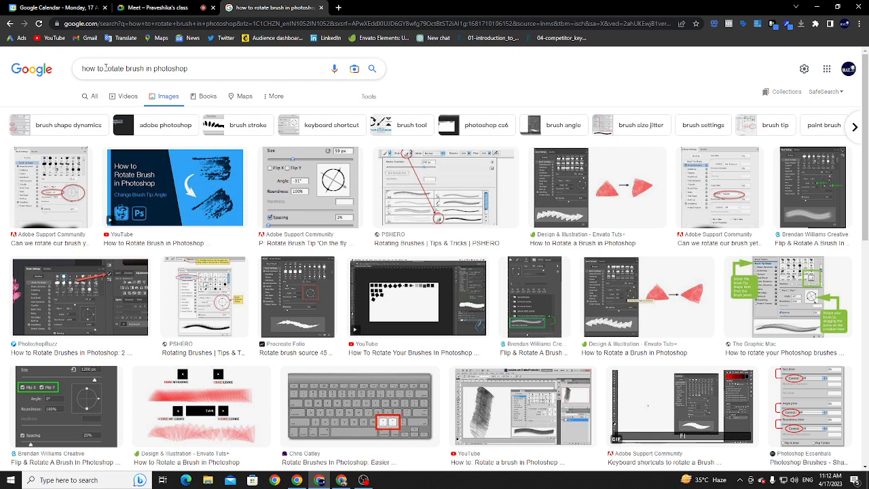
- Search images for "how to opposite clone brush in photoshop", preview the "Mirror with Clone Tool" result, and close the search tab
left_click_drag(124, 68, 106, 69)
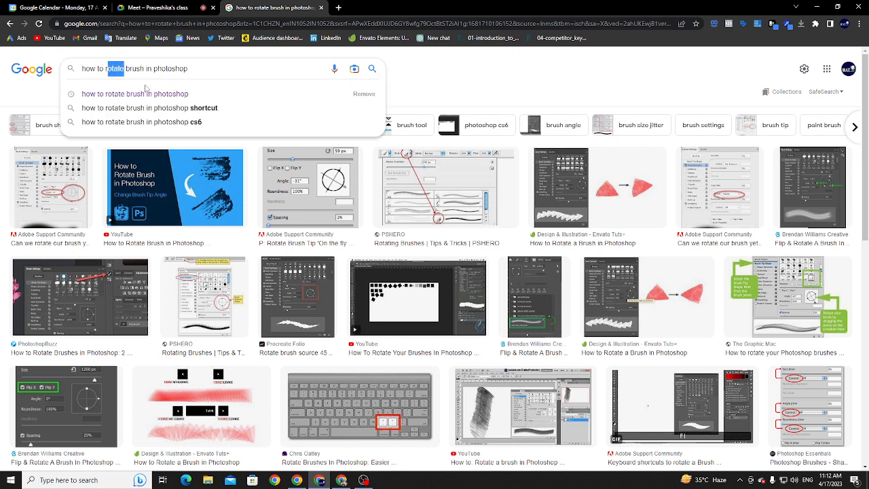
key("BackSpace")
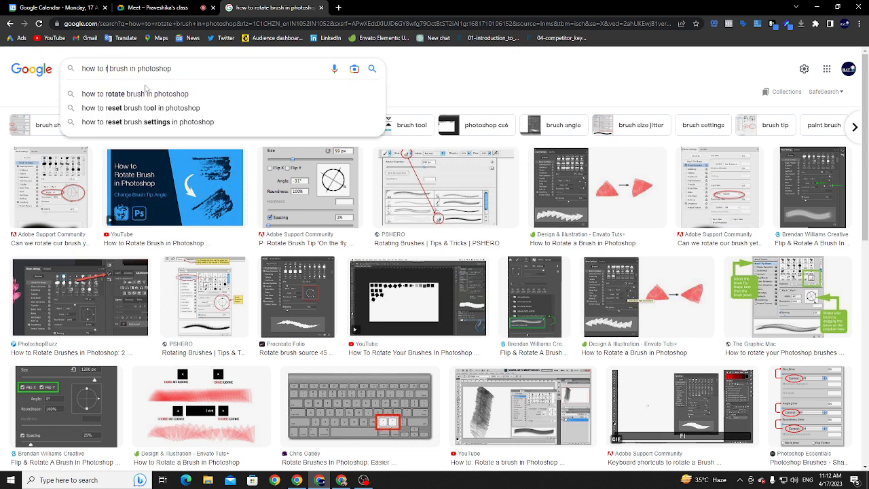
type("op")
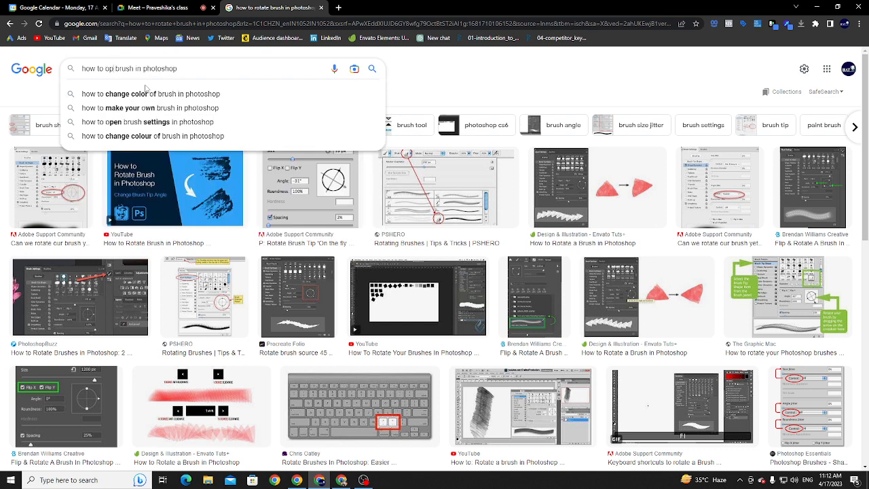
type("posite clone")
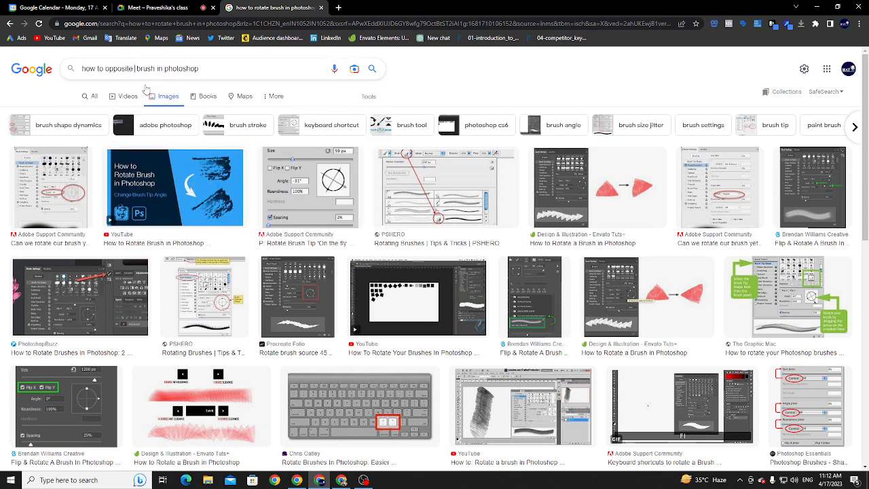
key("Return")
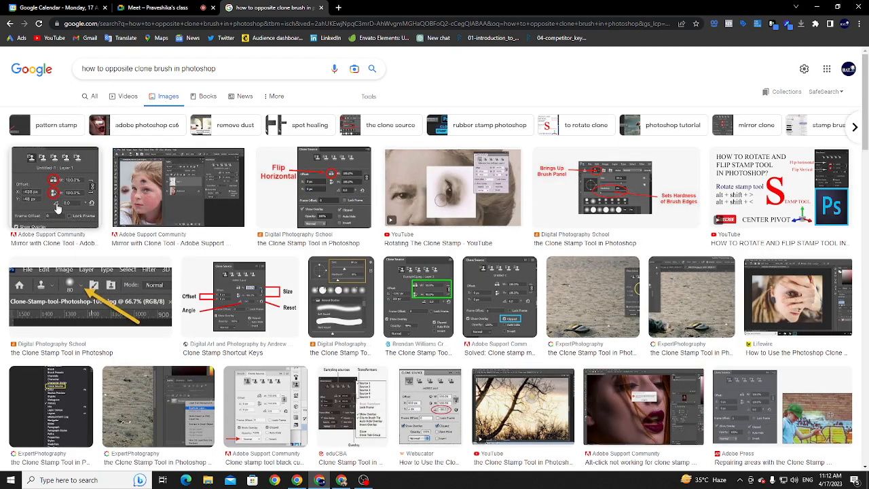
left_click(169, 196)
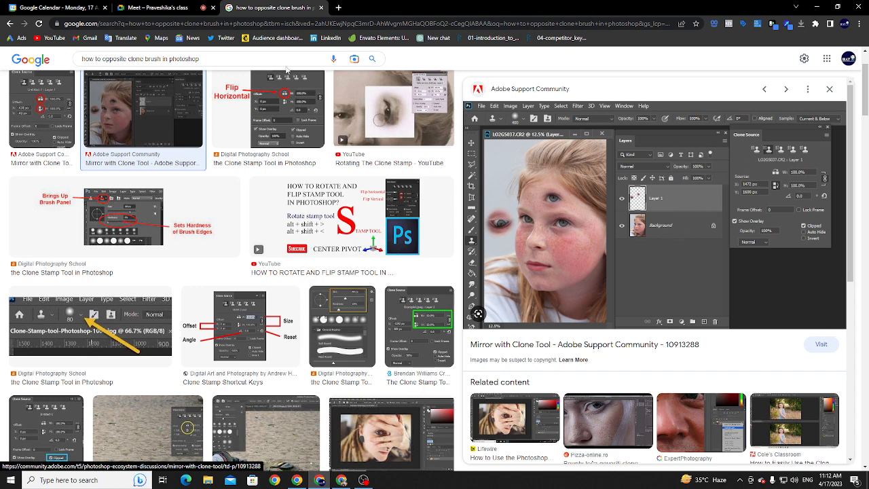
left_click(322, 8)
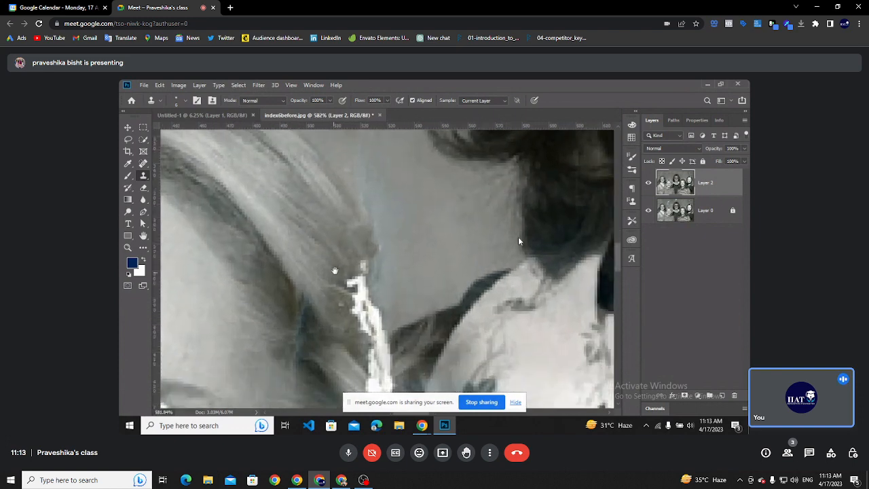
- Turn off the microphone in the meeting
mouse_move(493, 247)
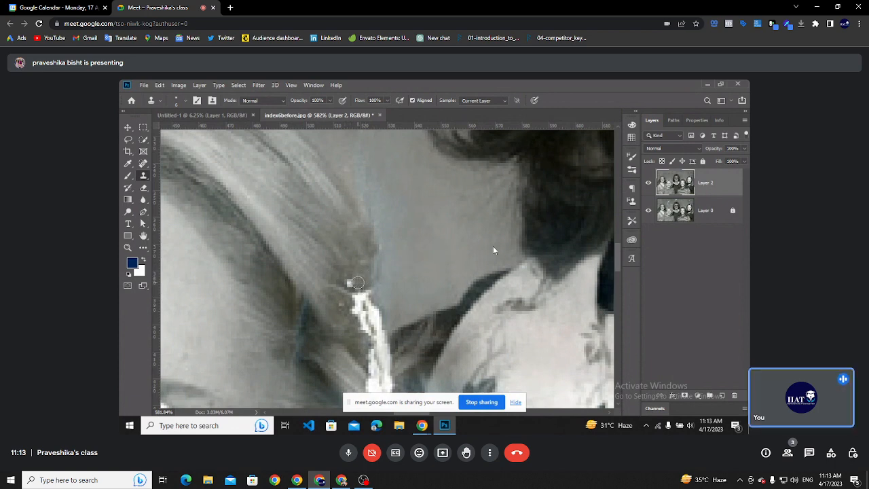
mouse_move(526, 174)
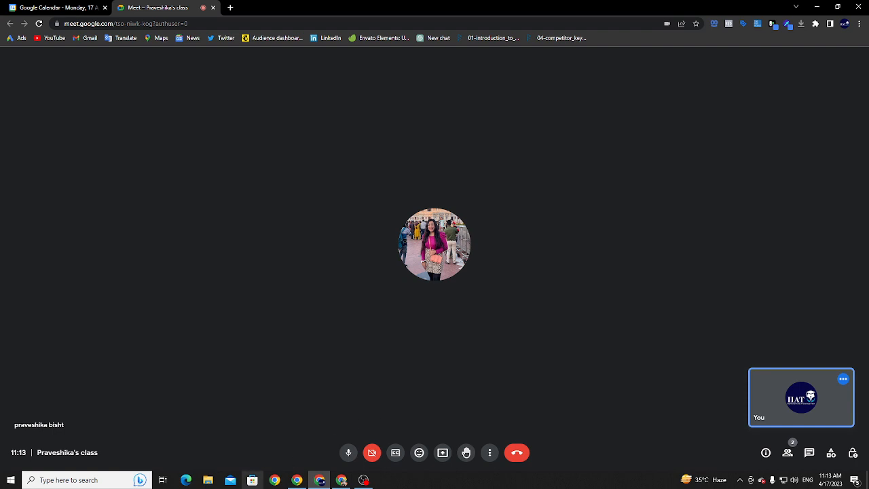
left_click(348, 454)
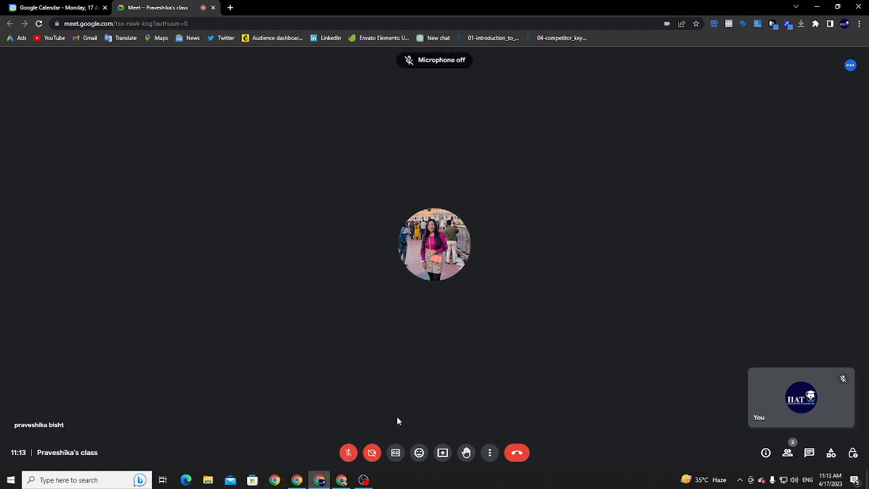
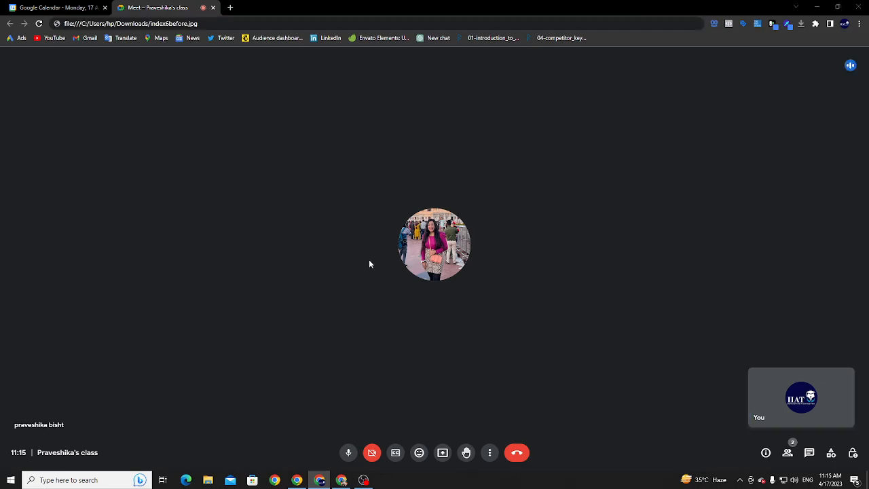
- Launch Adobe Photoshop 2023 on the local computer
left_click(819, 7)
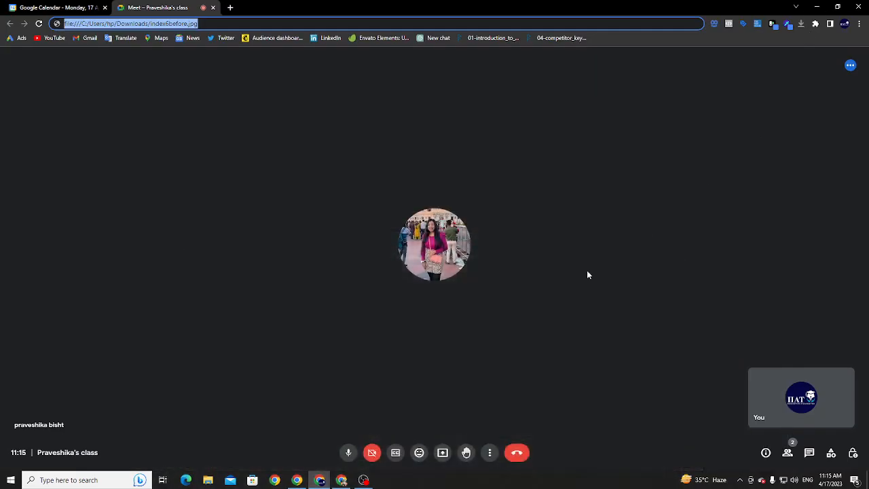
key("super")
type("photo")
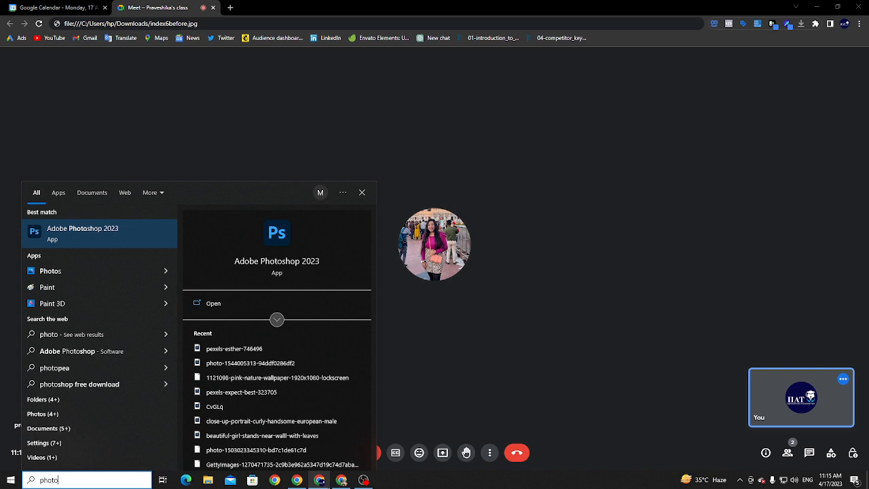
key("Return")
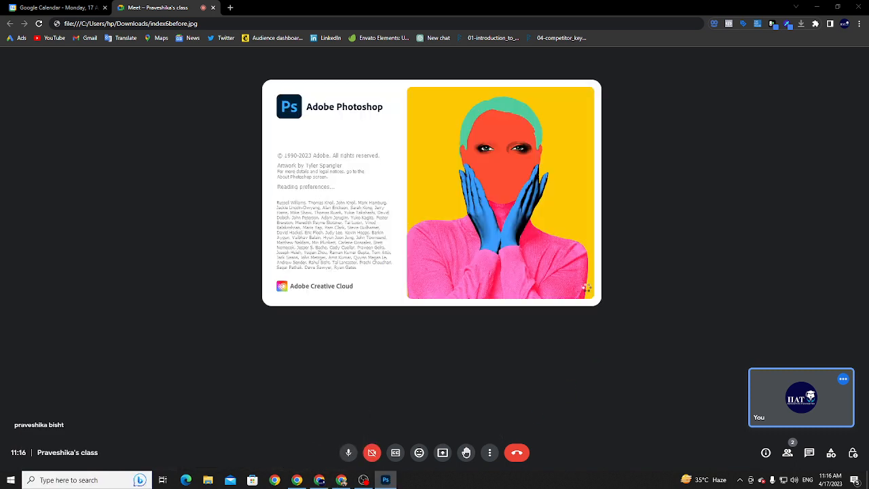
- Share the entire screen with the meeting participants and stop the sharing again
left_click(443, 453)
left_click(469, 388)
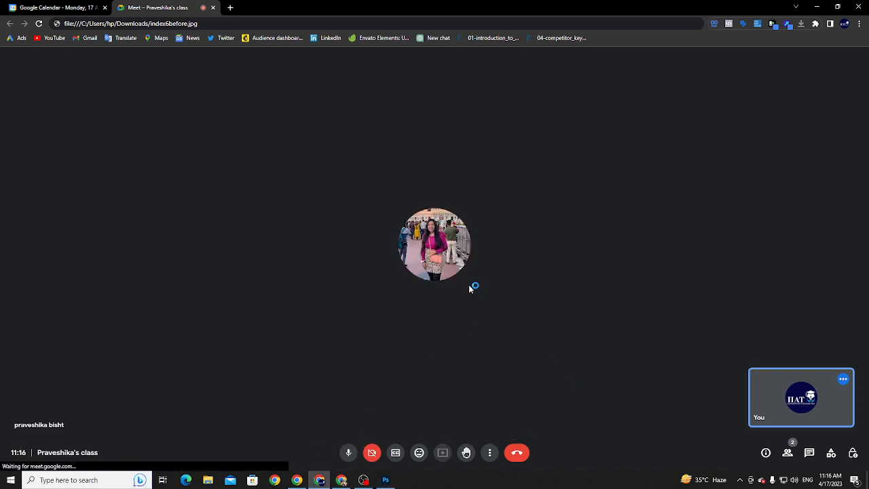
double_click(408, 131)
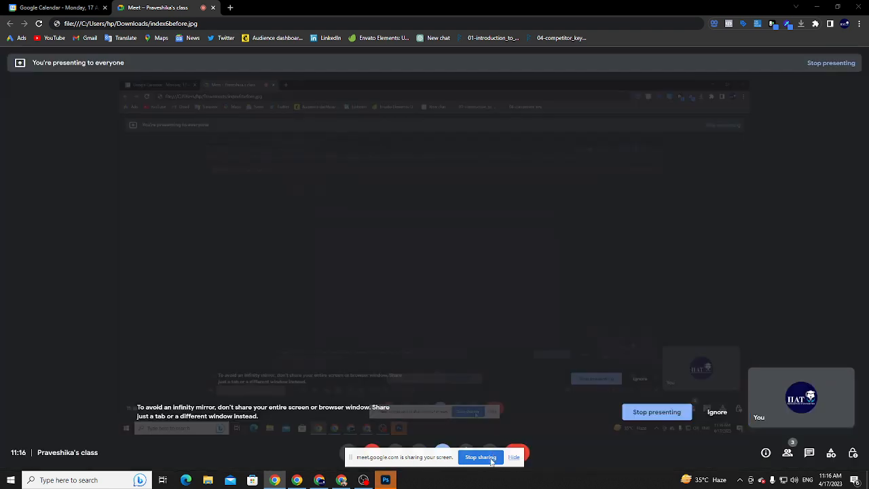
left_click(487, 459)
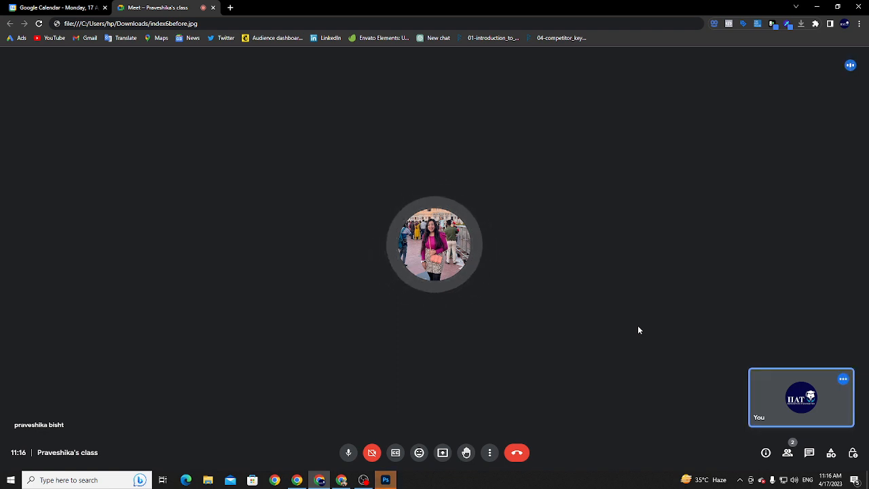
- Minimize the meeting window and switch to Photoshop's home screen
left_click(819, 7)
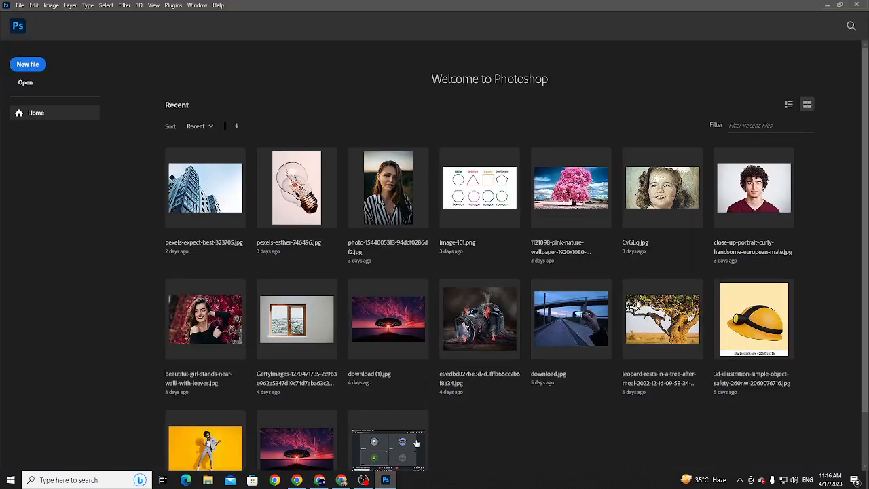
left_click(830, 5)
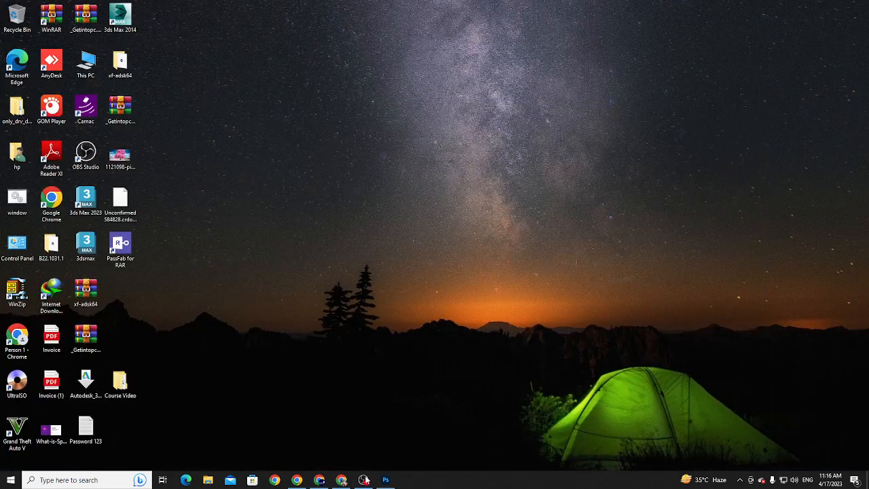
left_click(320, 482)
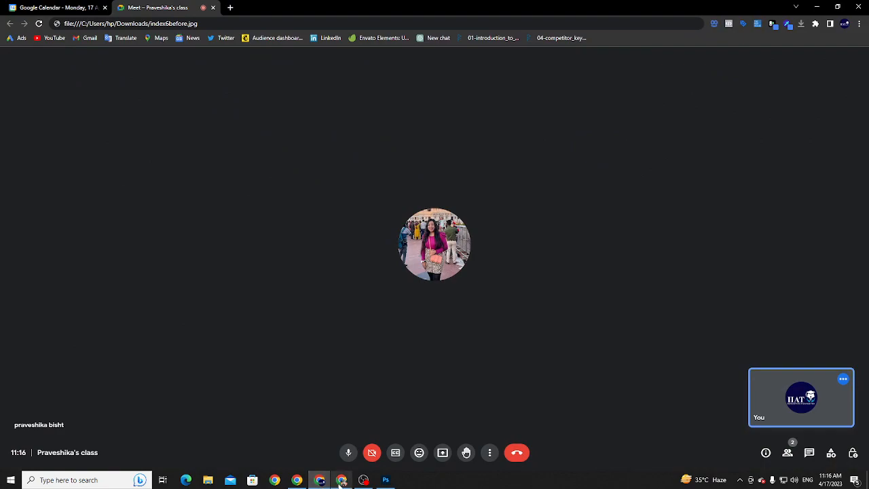
left_click(342, 481)
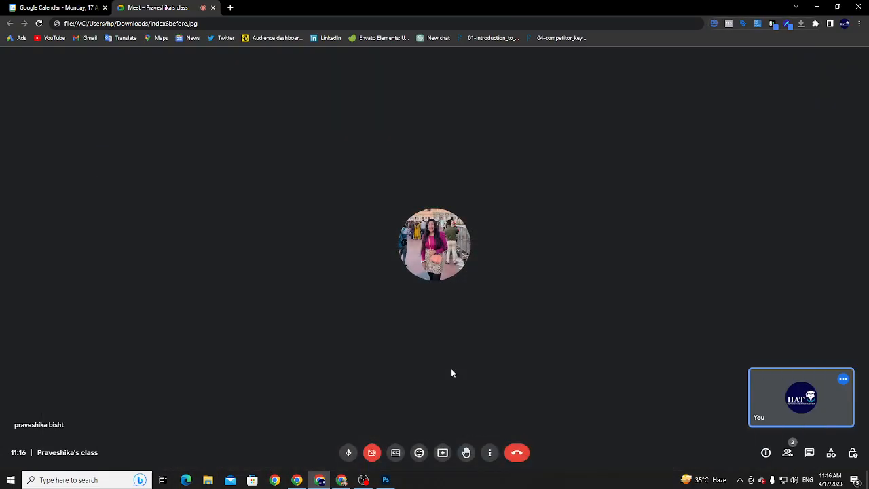
left_click(817, 6)
left_click(818, 7)
left_click(385, 480)
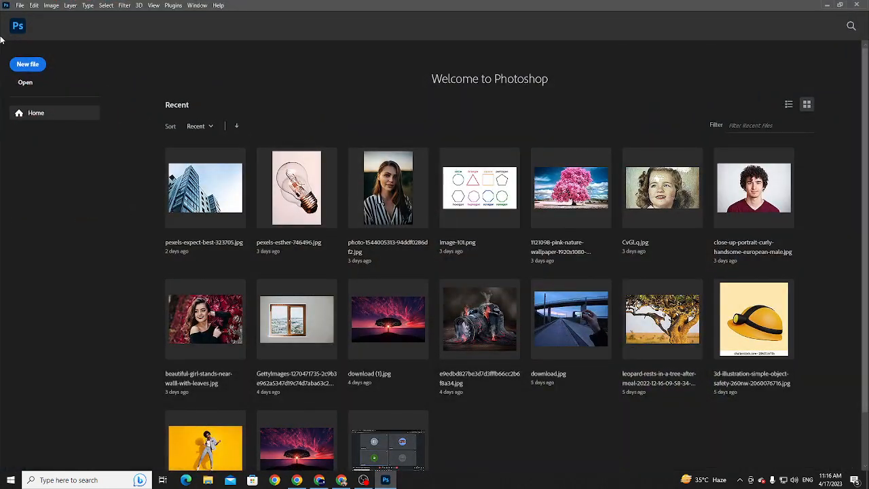
- Open index6before.jpg from the Downloads folder
left_click(25, 82)
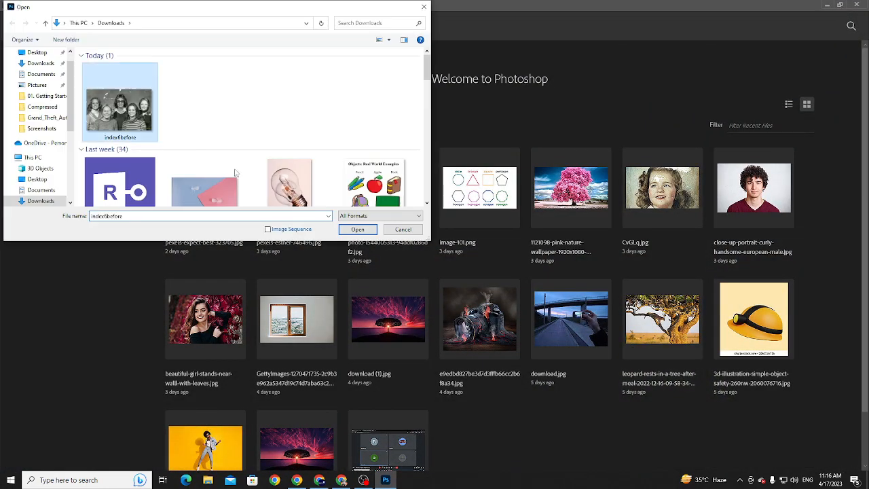
left_click(357, 229)
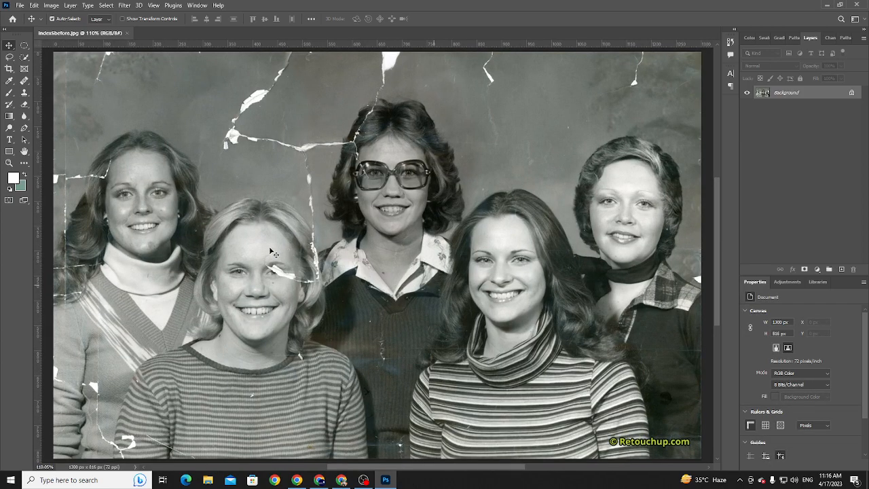
- Switch to the Clone Stamp tool and shrink its brush enough to retouch the narrow cracks around the blonde woman's torn eye
key("z")
left_click_drag(266, 267, 266, 267)
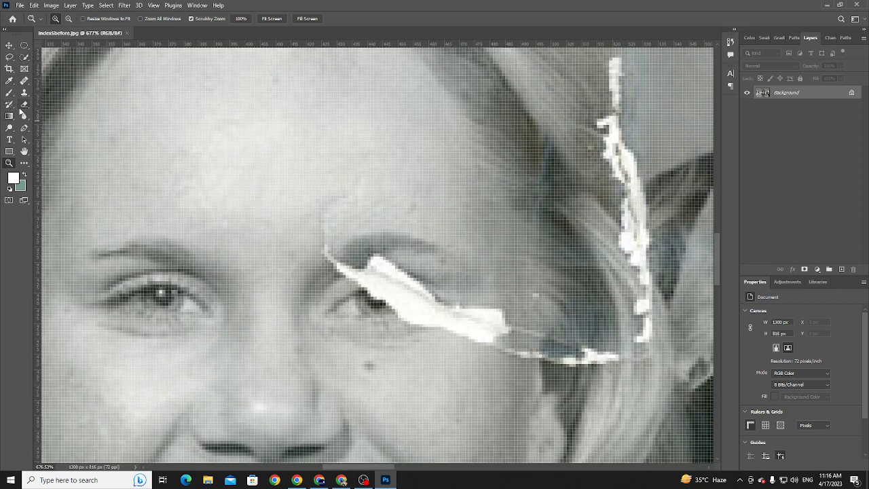
left_click(24, 94)
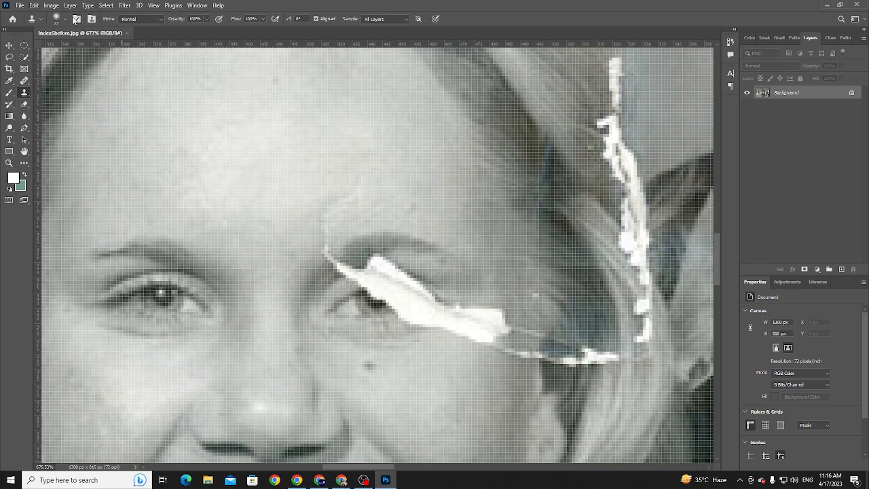
key("bracketleft")
key("bracketleft")
key("bracketleft")
key("bracketleft")
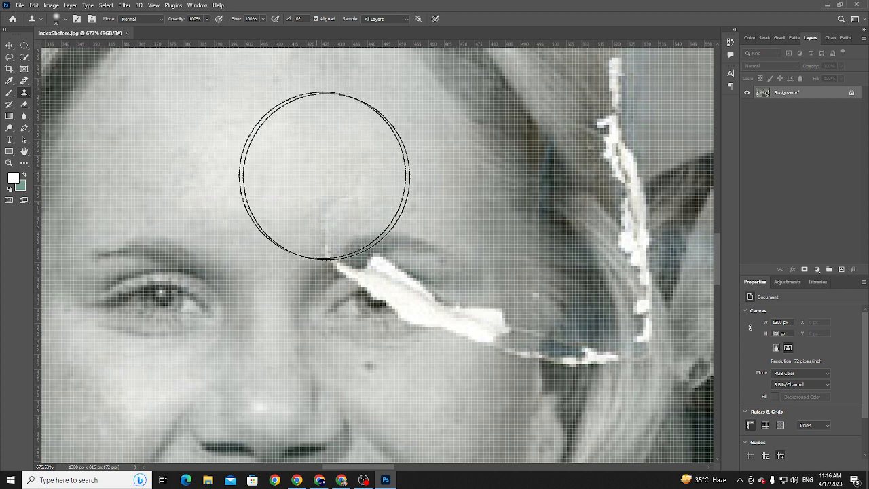
key("bracketleft")
key("bracketleft")
key("bracketleft")
key("bracketleft")
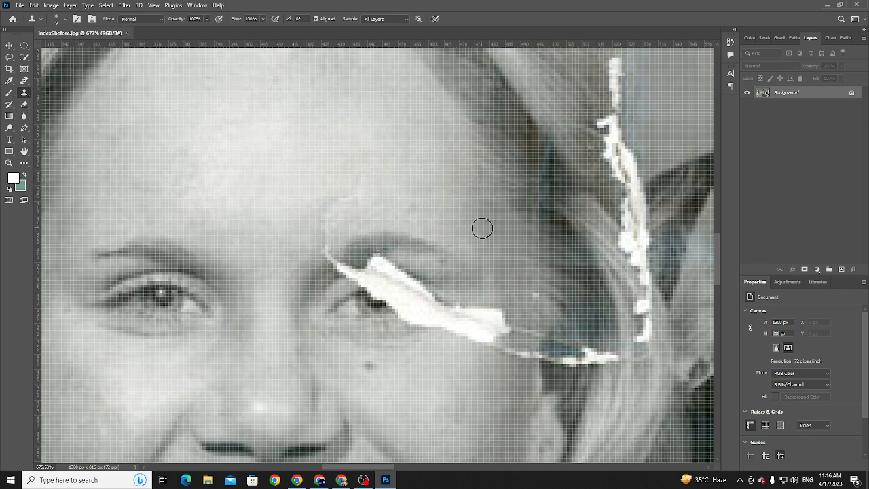
- Clone nearby hair over the lower end of the white crack running down the blonde woman's hair
mouse_move(602, 237)
left_mouse_down()
mouse_move(534, 229)
mouse_move(424, 189)
mouse_move(450, 221)
mouse_move(455, 266)
mouse_move(443, 248)
mouse_move(457, 261)
mouse_move(461, 290)
mouse_move(453, 277)
mouse_move(451, 330)
mouse_move(427, 303)
mouse_move(431, 330)
mouse_move(430, 305)
mouse_move(438, 319)
mouse_move(436, 300)
mouse_move(455, 279)
left_mouse_up()
left_click(438, 210, "alt")
left_click_drag(443, 194, 472, 301)
left_click(451, 235, "alt")
left_click(454, 235, "alt")
left_click(460, 253, "alt")
left_click(462, 267, "alt")
left_click_drag(467, 237, 440, 253)
left_click(427, 256, "alt")
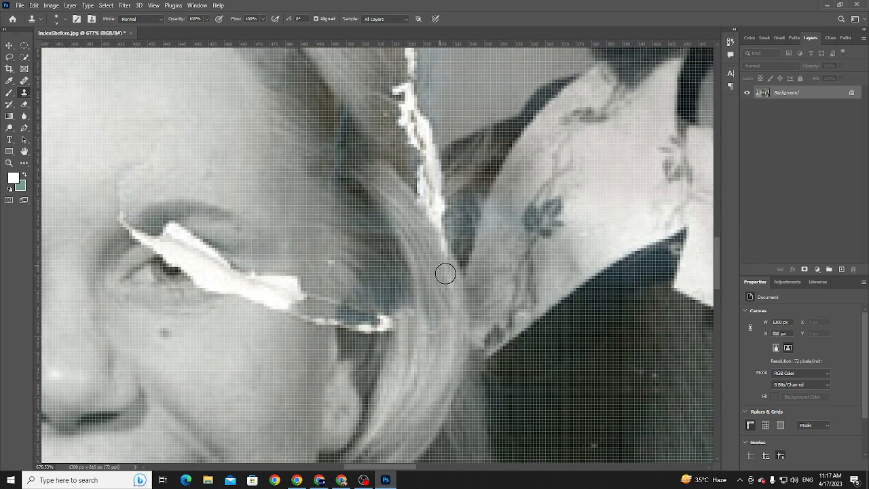
- Clone the grey backdrop over the upper part of the vertical white crack beside the blonde woman's hair
left_click_drag(427, 208, 424, 287)
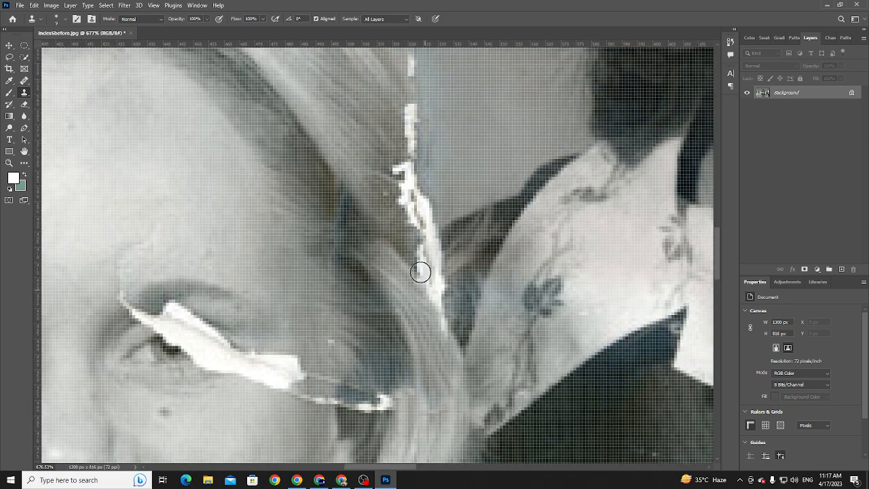
scroll(401, 191, "up", 5)
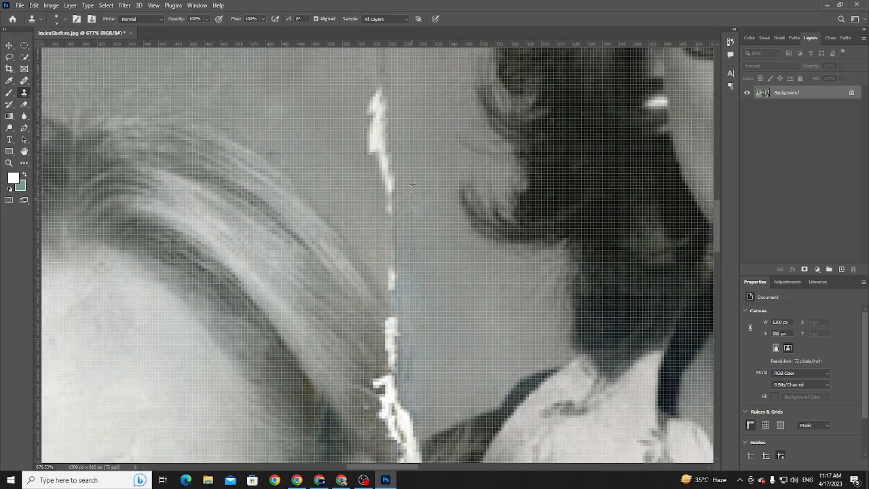
left_click(355, 80, "alt")
mouse_move(374, 81)
left_mouse_down()
mouse_move(380, 136)
mouse_move(364, 125)
left_mouse_up()
left_click_drag(387, 181, 389, 251)
left_click(448, 313)
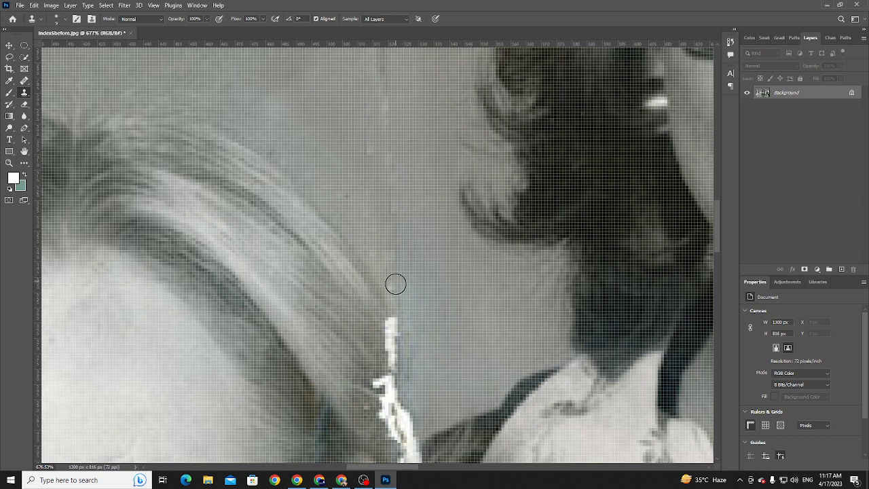
left_click_drag(393, 251, 394, 285)
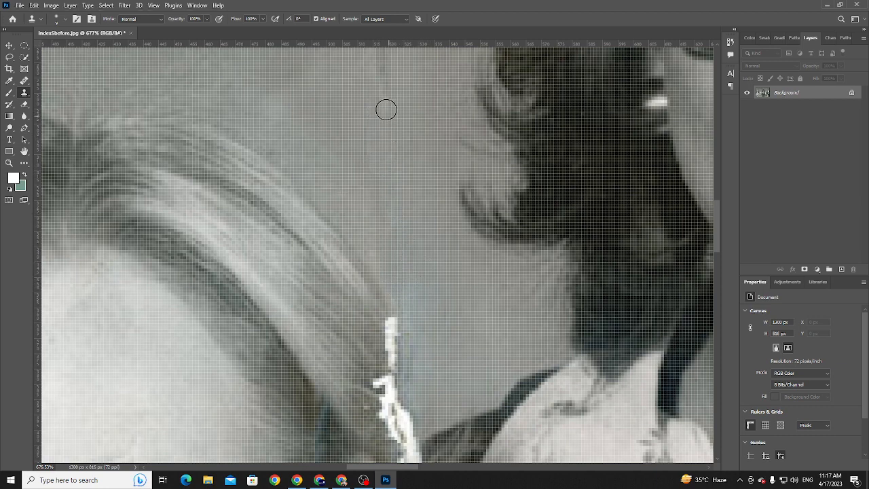
left_click_drag(388, 258, 405, 112)
left_click_drag(405, 152, 411, 197)
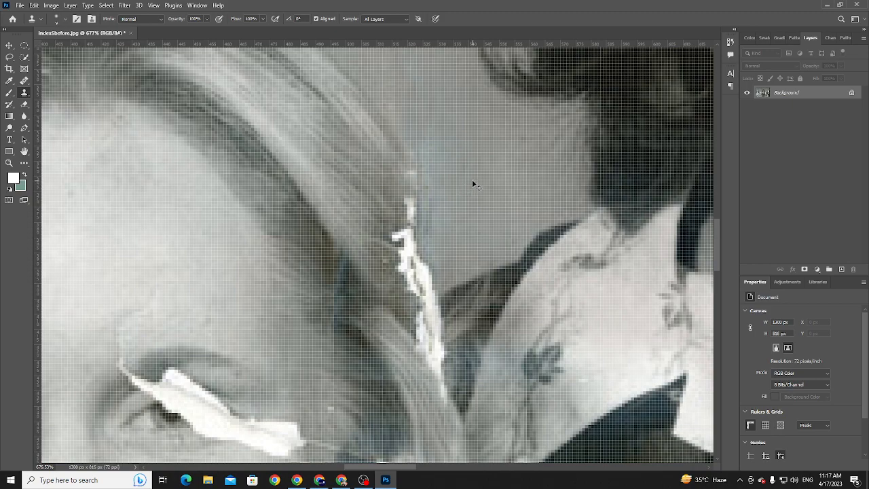
left_click_drag(420, 167, 440, 210)
- Unlock the Background layer and add a new empty layer above it
left_click(852, 94)
left_click(831, 270)
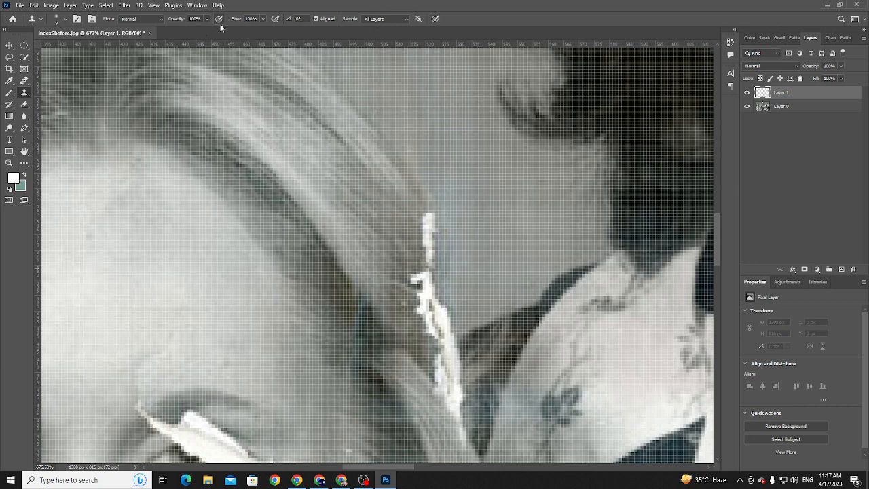
- Bring up the Clone Source settings and sample the blonde woman's undamaged eye
left_click(91, 19)
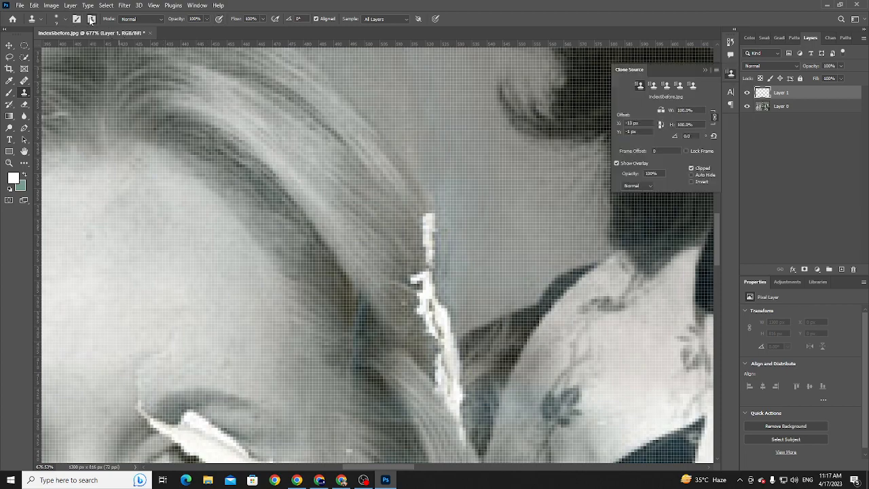
left_click_drag(407, 218, 468, 112)
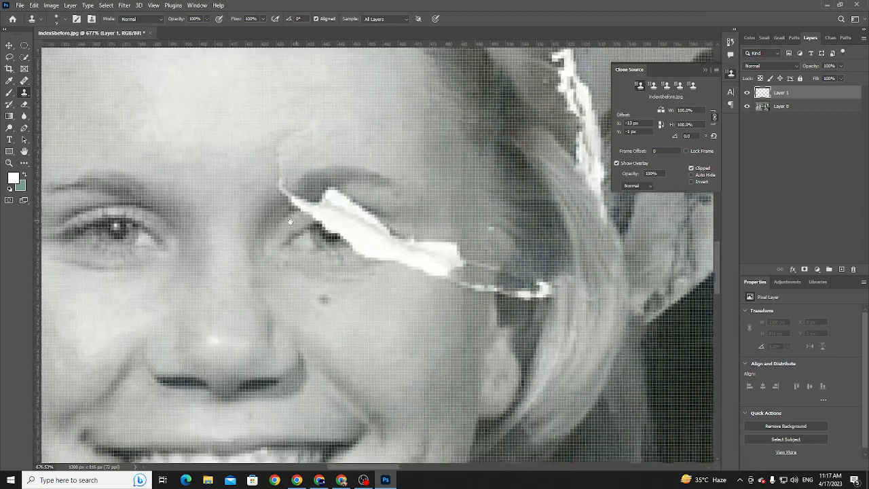
left_click(163, 240, "alt")
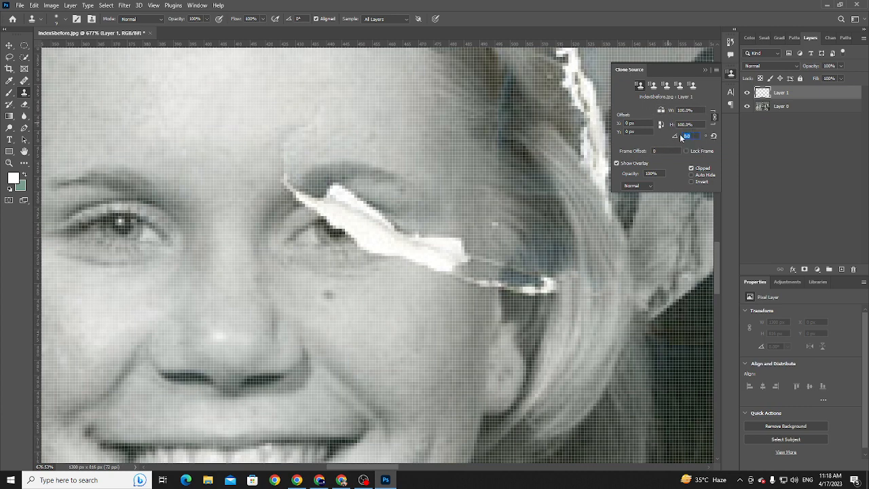
- Try to change the clone source rotation and replace the deleted retouching layer with a new empty one
left_click_drag(675, 138, 774, 144)
key("Delete")
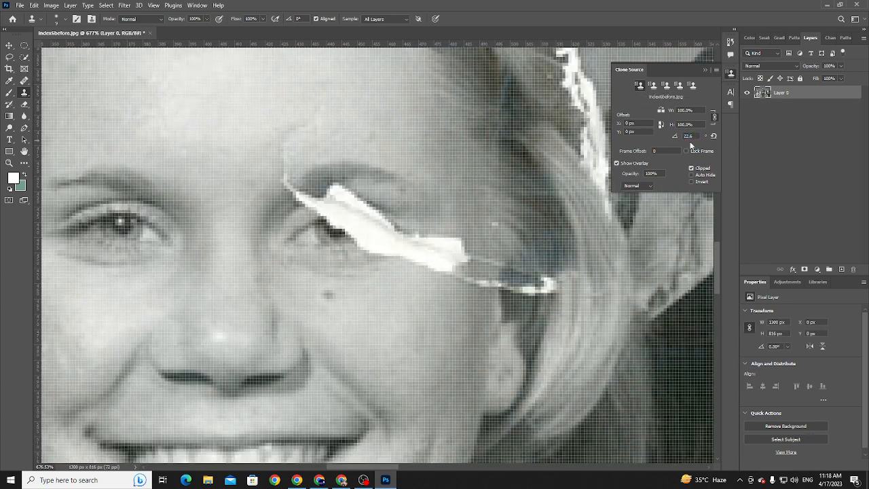
left_click(705, 70)
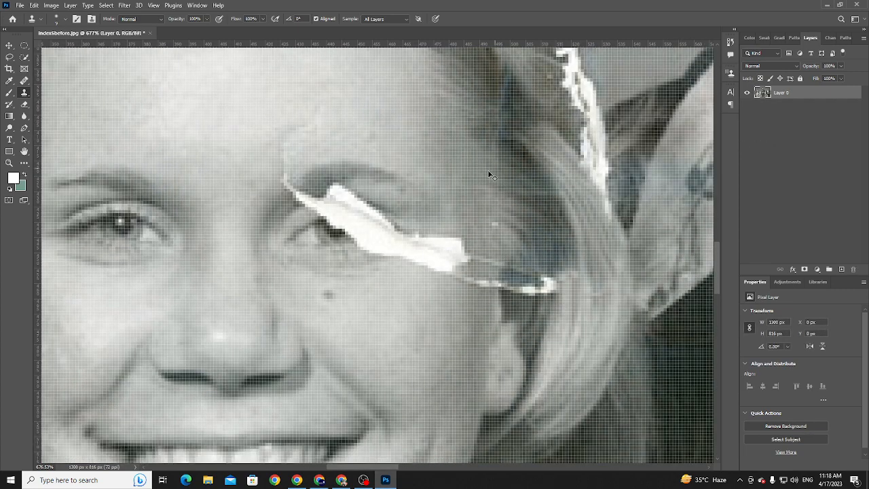
key("ctrl+z")
key("ctrl+shift+z")
key("ctrl+shift+alt+n")
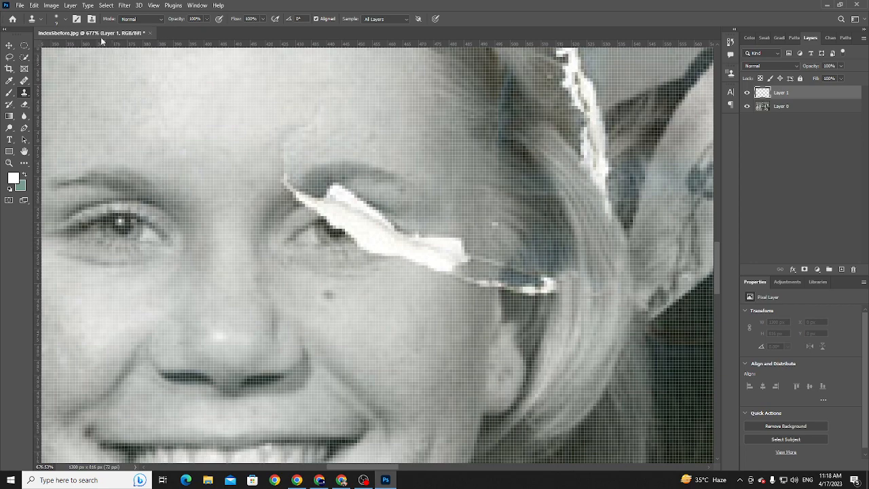
- Set the clone source rotation to -180° and try cloning the undamaged eye over the torn one
left_click(91, 18)
left_click_drag(678, 136, 866, 158)
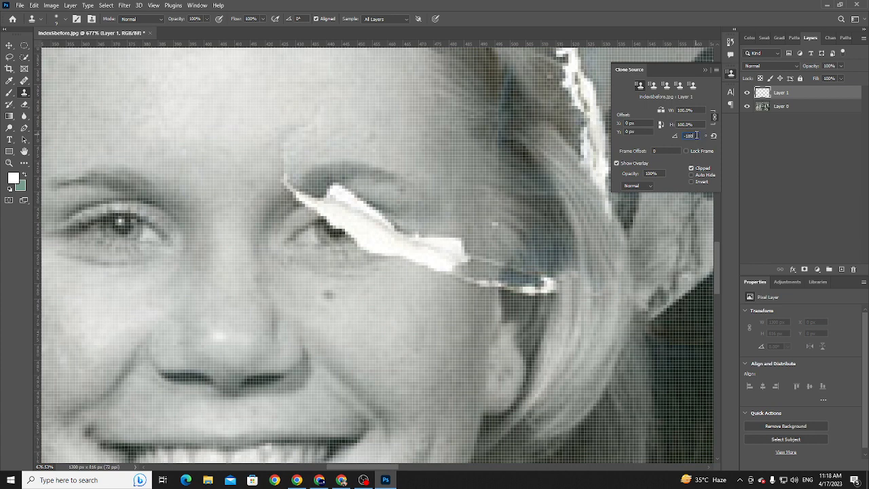
mouse_move(284, 241)
left_mouse_down()
mouse_move(330, 217)
mouse_move(294, 237)
mouse_move(343, 249)
mouse_move(362, 249)
mouse_move(375, 236)
mouse_move(330, 221)
mouse_move(337, 253)
mouse_move(314, 239)
mouse_move(303, 248)
mouse_move(328, 260)
mouse_move(311, 233)
mouse_move(341, 231)
mouse_move(364, 245)
mouse_move(328, 257)
left_mouse_up()
key("ctrl+z")
left_click(164, 236, "alt")
mouse_move(289, 240)
left_mouse_down()
mouse_move(323, 212)
mouse_move(358, 207)
mouse_move(345, 202)
mouse_move(314, 219)
mouse_move(307, 240)
mouse_move(324, 253)
mouse_move(361, 251)
left_mouse_up()
key("ctrl+z")
left_click(169, 242, "alt")
left_click(292, 239)
mouse_move(292, 240)
left_mouse_down()
mouse_move(328, 219)
mouse_move(361, 223)
mouse_move(374, 235)
mouse_move(351, 249)
mouse_move(309, 236)
mouse_move(314, 245)
mouse_move(366, 250)
mouse_move(259, 240)
mouse_move(312, 270)
mouse_move(357, 255)
mouse_move(304, 191)
mouse_move(266, 223)
mouse_move(303, 273)
mouse_move(420, 193)
mouse_move(376, 154)
mouse_move(311, 215)
mouse_move(353, 207)
mouse_move(246, 234)
left_mouse_up()
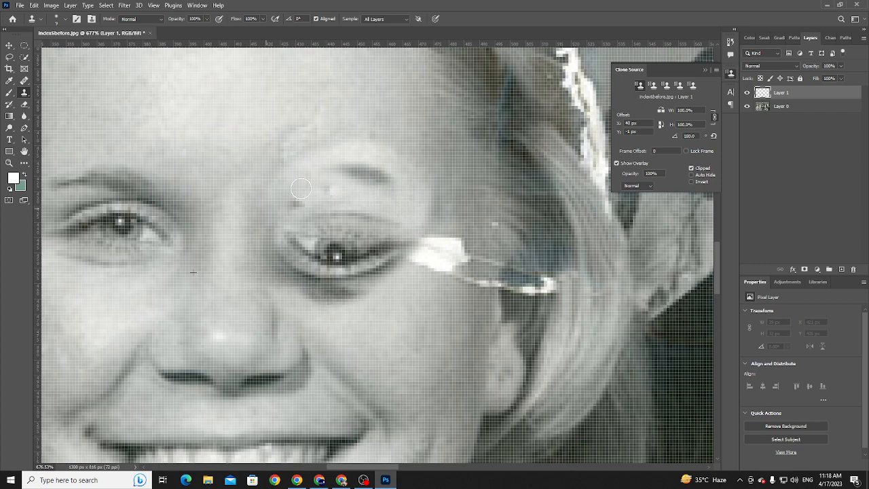
- Enlarge the clone brush to 102 px and undo the rotated eye cloning
right_click(315, 245)
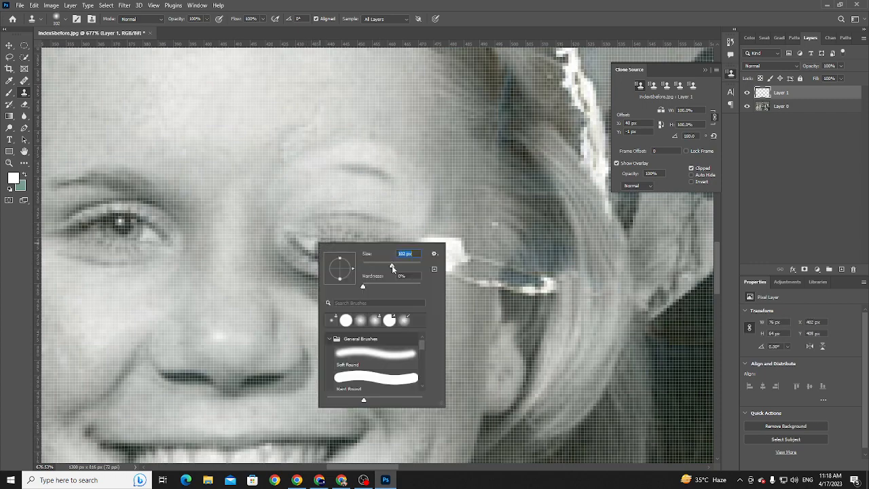
key("Return")
key("ctrl+minus")
key("ctrl+minus")
key("ctrl+minus")
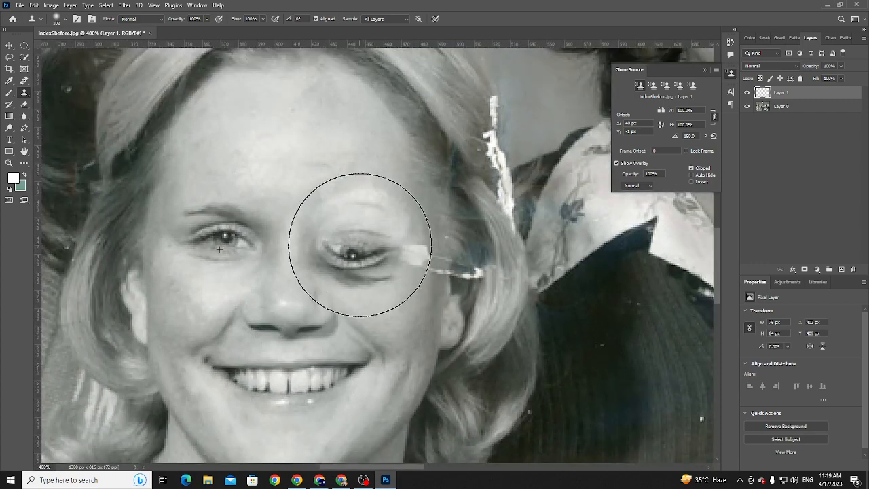
key("ctrl+z")
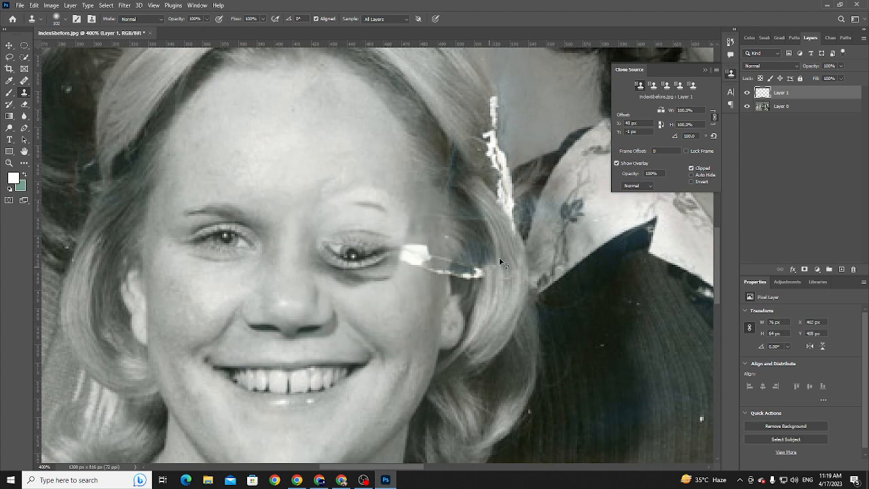
key("ctrl+z")
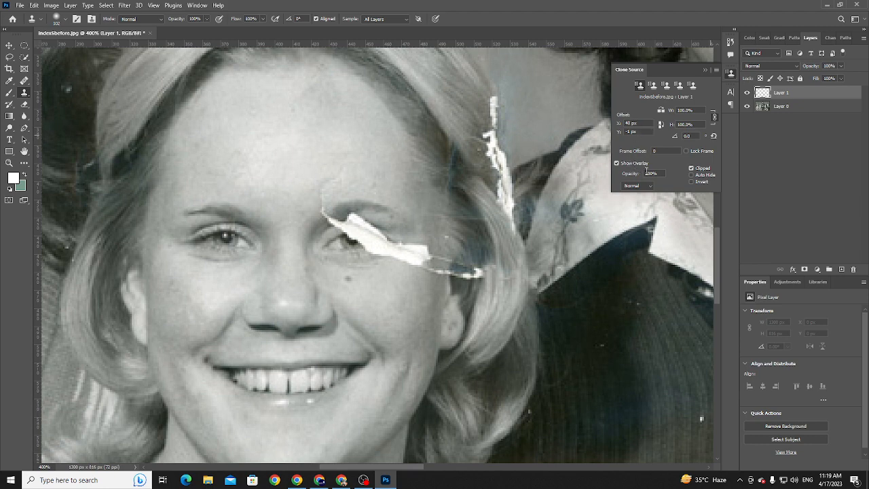
- Try the inverted clone overlay and a clone of the undamaged eye over the torn one, and undo the strokes
left_click(692, 181)
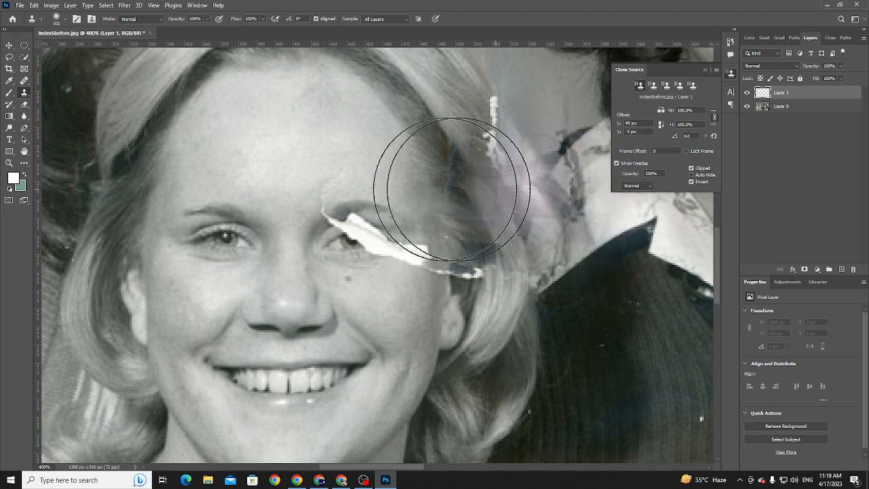
left_click(251, 247, "alt")
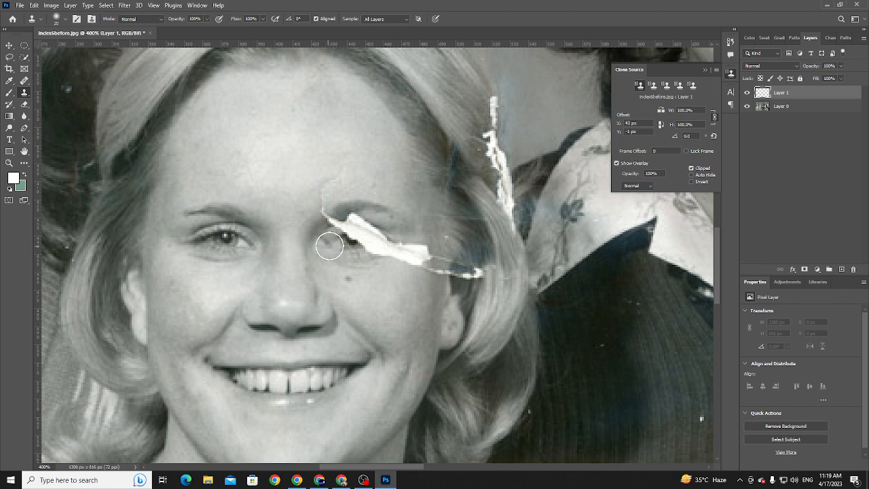
mouse_move(383, 243)
left_mouse_down()
mouse_move(354, 234)
mouse_move(332, 244)
mouse_move(374, 239)
mouse_move(331, 229)
mouse_move(363, 221)
mouse_move(381, 239)
mouse_move(338, 243)
left_mouse_up()
key("ctrl+z")
key("ctrl+z")
- Sample the inner corner of the undamaged eye and clone that eye over the torn one on the new layer
left_click(250, 246, "alt")
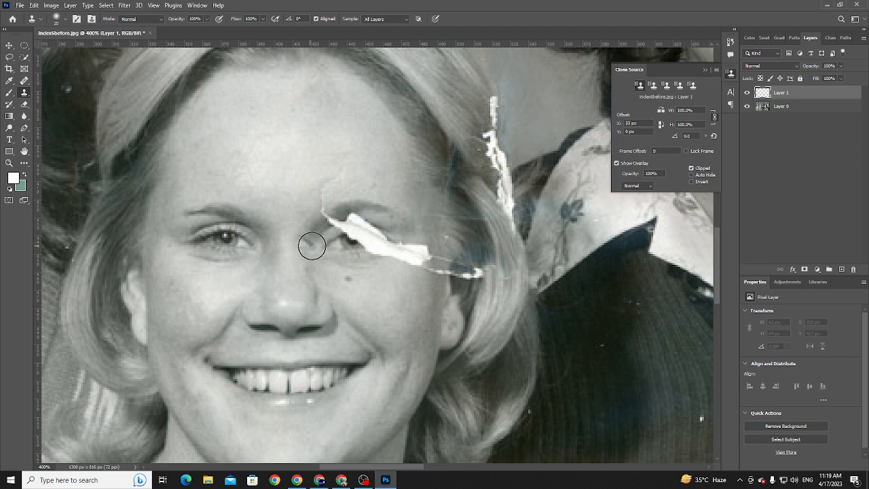
mouse_move(385, 242)
left_mouse_down()
mouse_move(340, 235)
mouse_move(336, 249)
mouse_move(363, 251)
mouse_move(380, 237)
mouse_move(374, 225)
mouse_move(348, 221)
mouse_move(328, 249)
mouse_move(351, 259)
mouse_move(380, 238)
left_mouse_up()
key("ctrl+z")
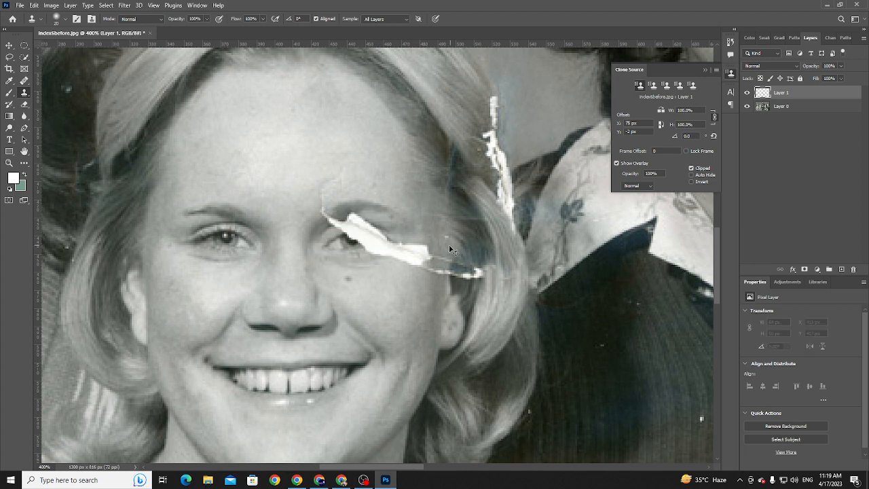
mouse_move(405, 249)
left_mouse_down()
mouse_move(384, 259)
mouse_move(333, 246)
mouse_move(347, 223)
mouse_move(386, 236)
mouse_move(346, 246)
mouse_move(372, 242)
mouse_move(344, 233)
mouse_move(335, 255)
mouse_move(360, 260)
mouse_move(388, 247)
mouse_move(384, 233)
mouse_move(346, 222)
mouse_move(383, 221)
mouse_move(395, 244)
mouse_move(378, 275)
mouse_move(343, 265)
mouse_move(340, 236)
mouse_move(369, 228)
left_mouse_up()
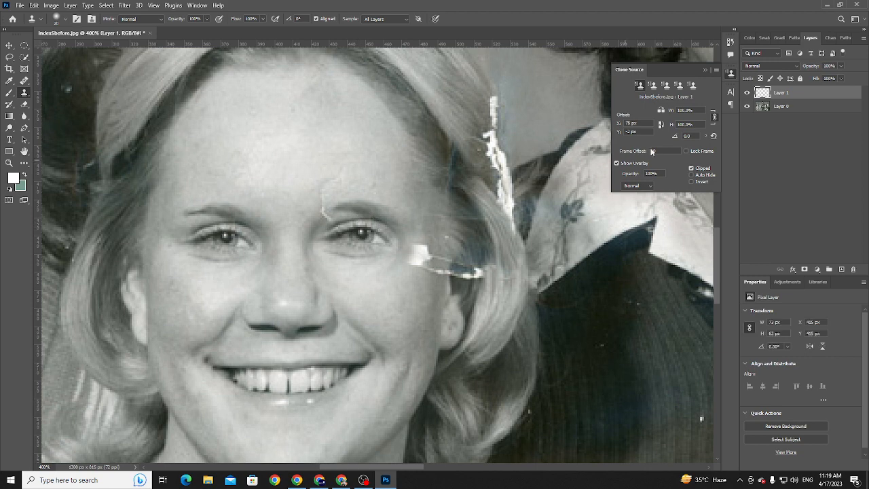
- Flip the cloned eye horizontally with Free Transform and move it into place over the torn eye
key("ctrl+t")
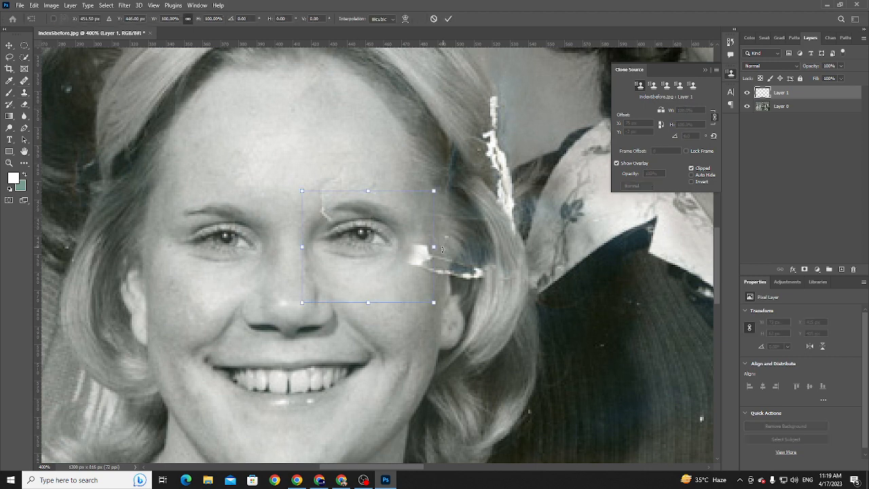
right_click(413, 244)
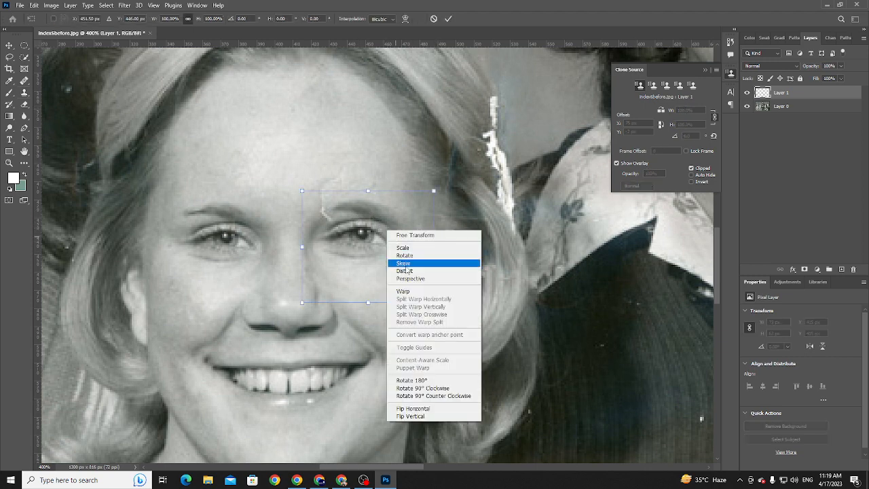
left_click(414, 409)
left_click_drag(395, 238, 375, 242)
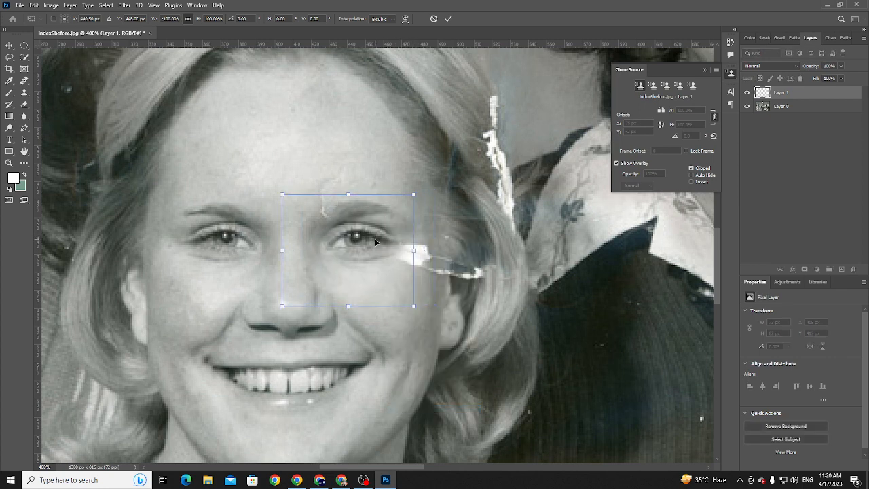
left_click(449, 18)
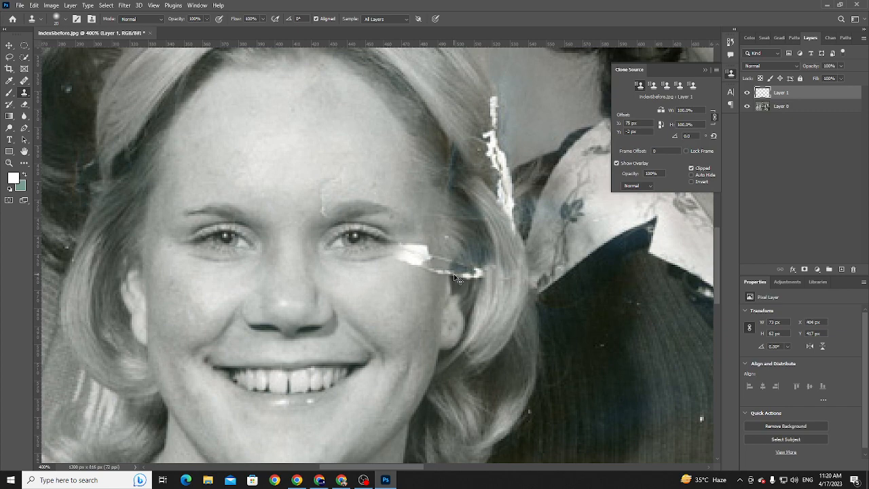
- Clone cheek skin over the remaining white tear between the replaced eye and the hair
key("z")
mouse_move(405, 260)
left_mouse_down()
mouse_move(434, 260)
mouse_move(437, 249)
left_mouse_up()
key("s")
left_click(422, 296, "alt")
left_click(416, 299, "alt")
left_click(412, 263)
left_click(435, 303, "alt")
left_click(450, 287)
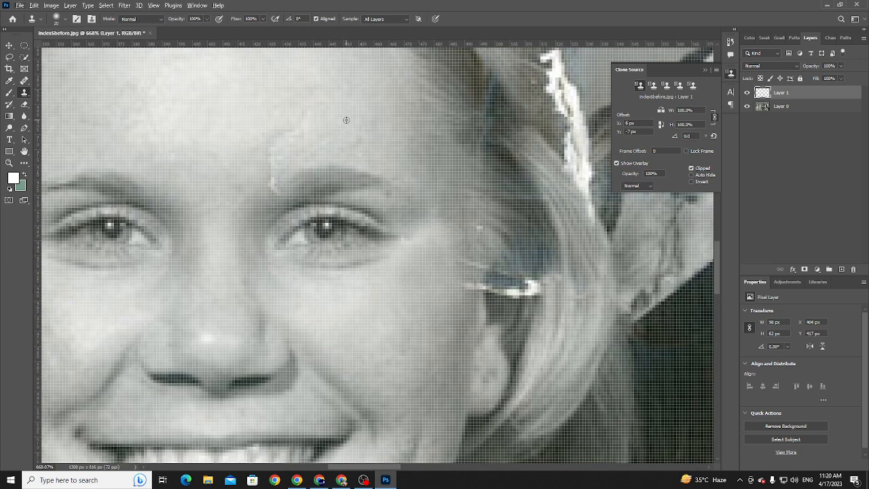
- Clone forehead skin over the visible seam above and beside the inner end of the replaced eyebrow
left_click_drag(281, 146, 271, 176)
left_click(296, 131, "alt")
left_click(273, 185)
left_click(296, 185, "alt")
left_click(280, 190)
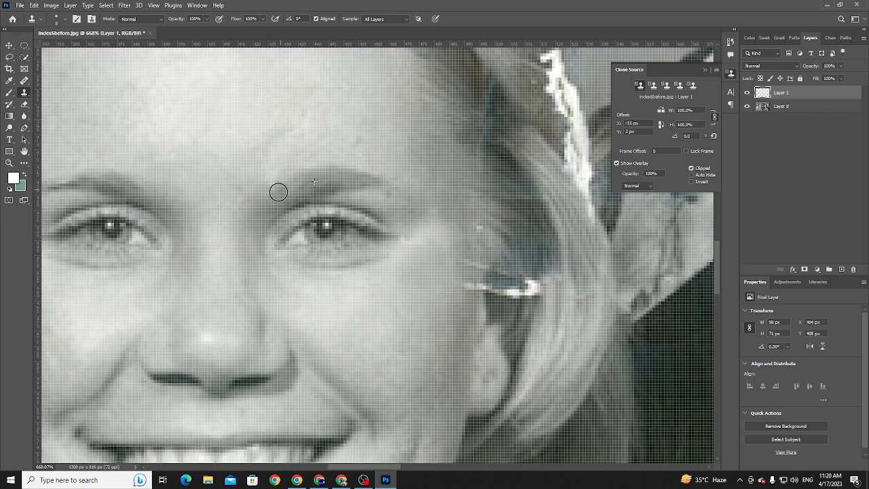
left_click(295, 122, "alt")
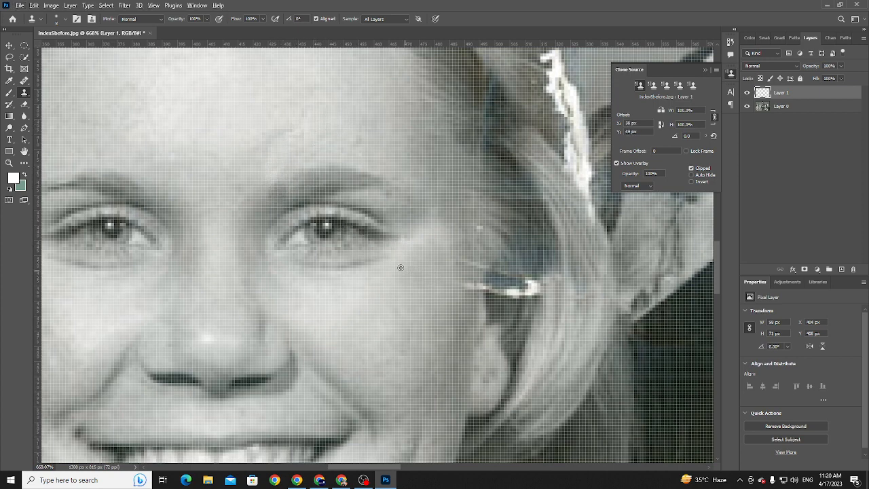
- Clone nearby skin and hair over the white tear between the blonde woman's temple and ear
left_click_drag(364, 275, 296, 252)
left_click(432, 246, "alt")
left_click(427, 263)
left_click(442, 242, "alt")
left_click(444, 267)
left_click(448, 252, "alt")
left_click(447, 267)
left_click(463, 218, "alt")
left_click(437, 287, "alt")
left_click(435, 267)
left_click(440, 283, "alt")
left_click(458, 265)
left_click(490, 265, "alt")
left_click(476, 263)
left_click(436, 266, "alt")
left_click(460, 263)
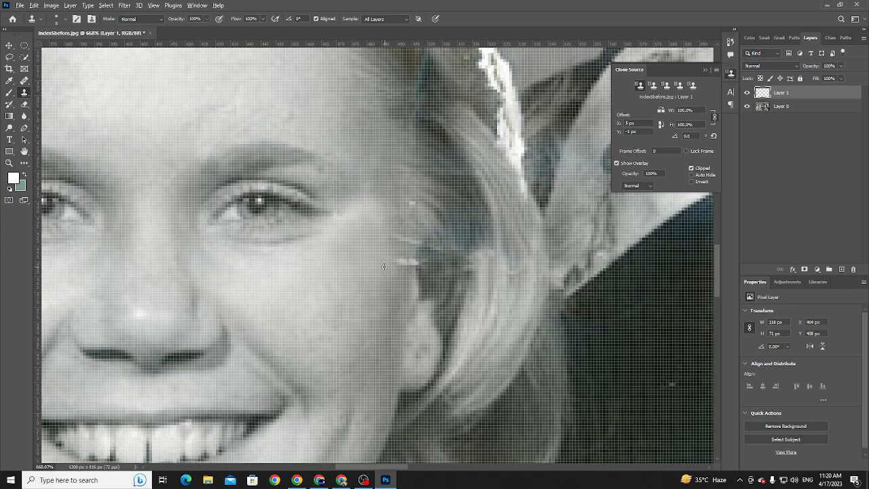
left_click_drag(431, 237, 390, 312)
- Set the clone source rotation to 4.0° and clone hair over the upper part of the white crack along the blonde woman's hair edge
scroll(391, 313, "down", 4)
scroll(410, 288, "down", 2)
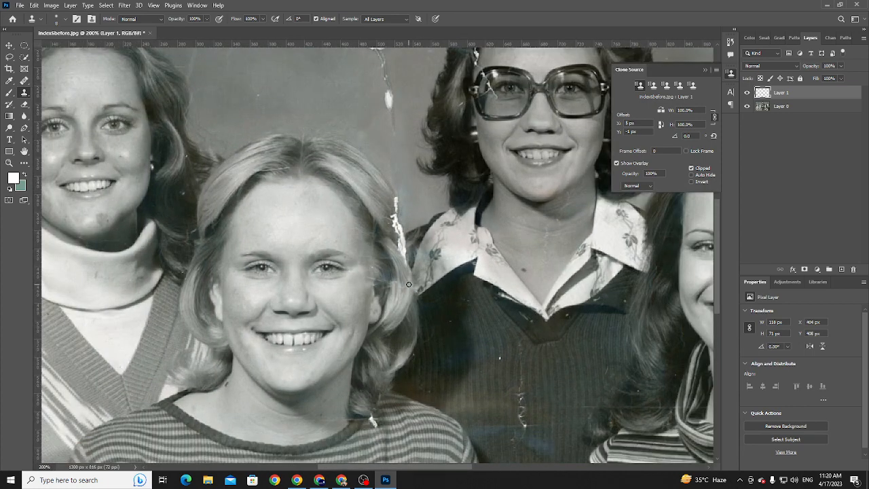
key("v")
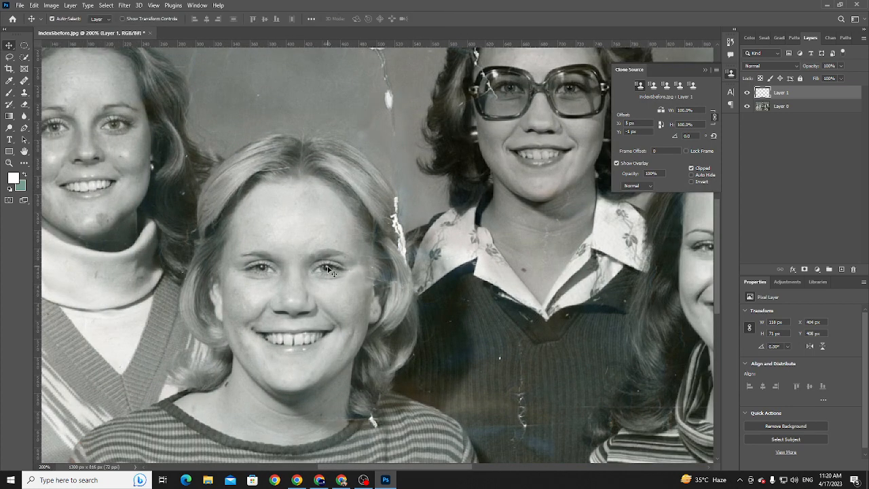
left_click_drag(328, 274, 328, 274)
key("ctrl+0")
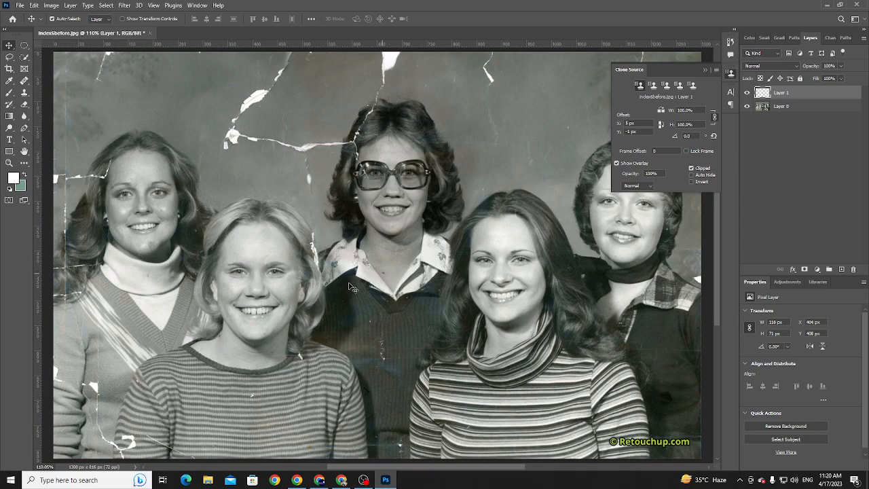
scroll(324, 281, "up", 10)
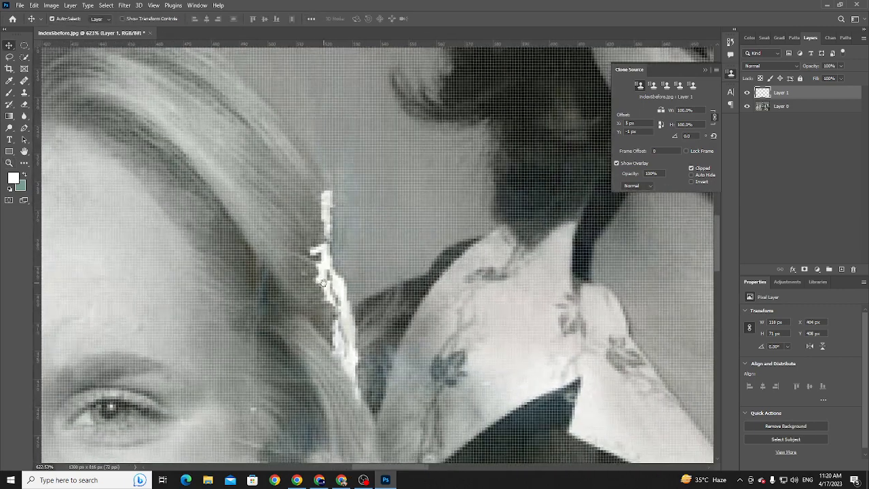
scroll(323, 282, "right", 1)
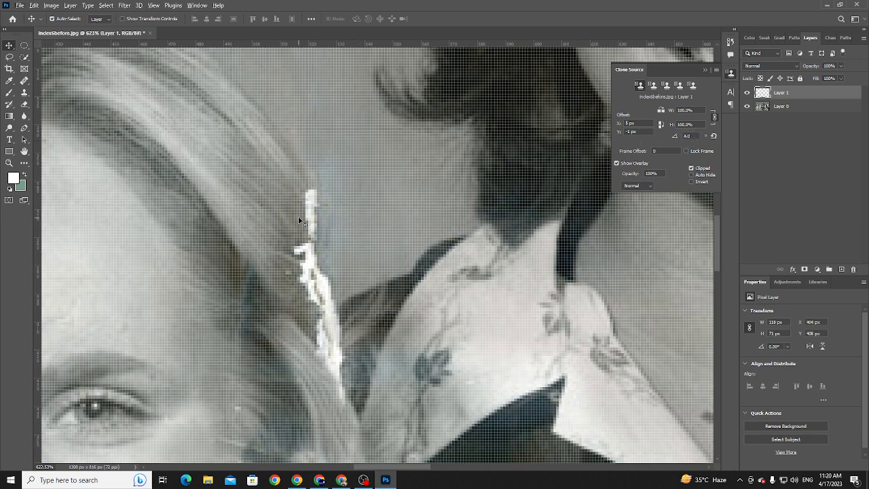
key("c")
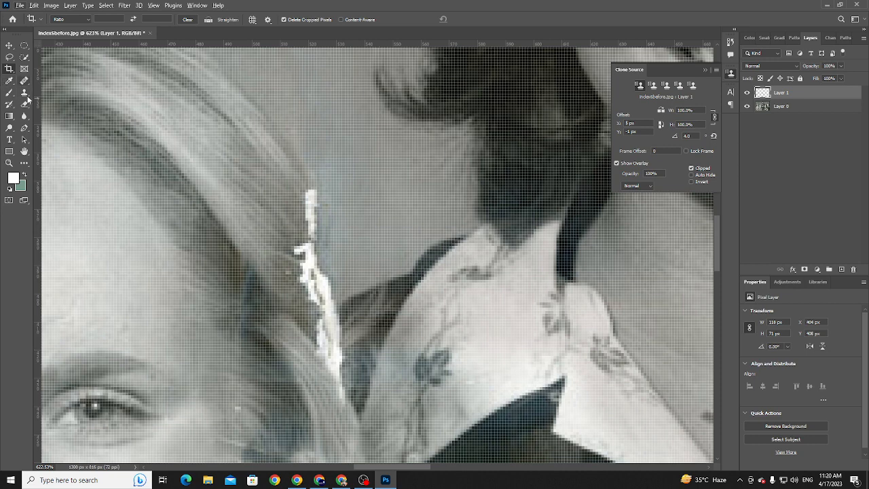
left_click(25, 93)
left_click(290, 213, "alt")
left_click_drag(311, 224, 311, 236)
left_click(290, 185, "alt")
mouse_move(311, 199)
left_mouse_down()
mouse_move(310, 215)
mouse_move(307, 208)
left_mouse_up()
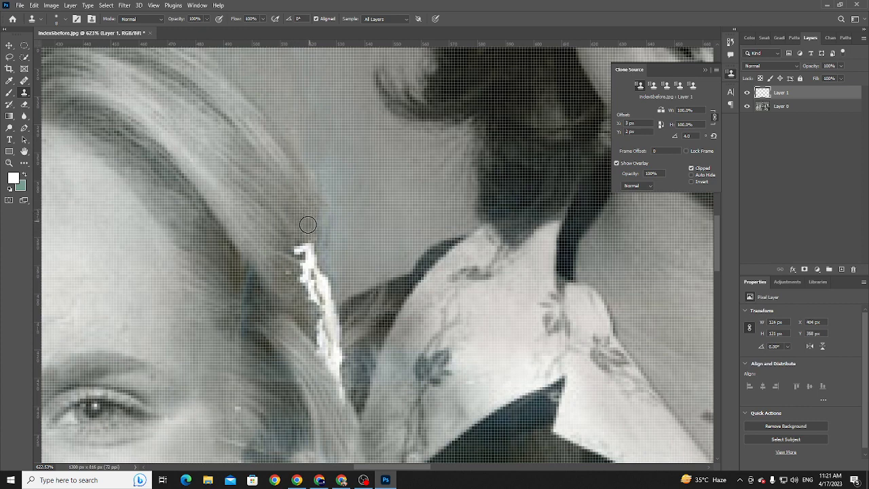
mouse_move(300, 258)
left_mouse_down()
mouse_move(302, 251)
mouse_move(306, 273)
left_mouse_up()
left_click(297, 249, "alt")
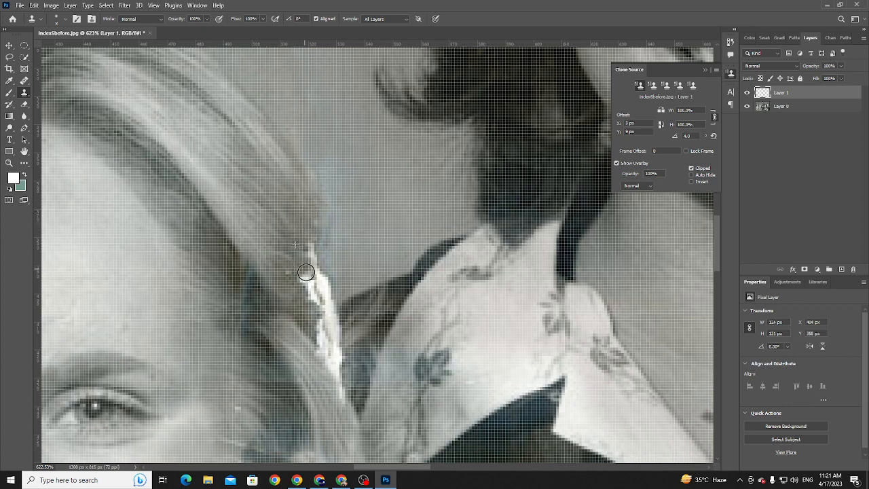
- Set the clone source rotation to 10.5° and clone hair over the middle of the white crack
left_click_drag(675, 137, 684, 142)
left_click(294, 277, "alt")
mouse_move(314, 281)
left_mouse_down()
mouse_move(316, 290)
mouse_move(316, 273)
mouse_move(321, 288)
left_mouse_up()
left_click(302, 282, "alt")
left_click(311, 305, "alt")
left_click_drag(320, 312, 327, 337)
left_click_drag(310, 218, 316, 265)
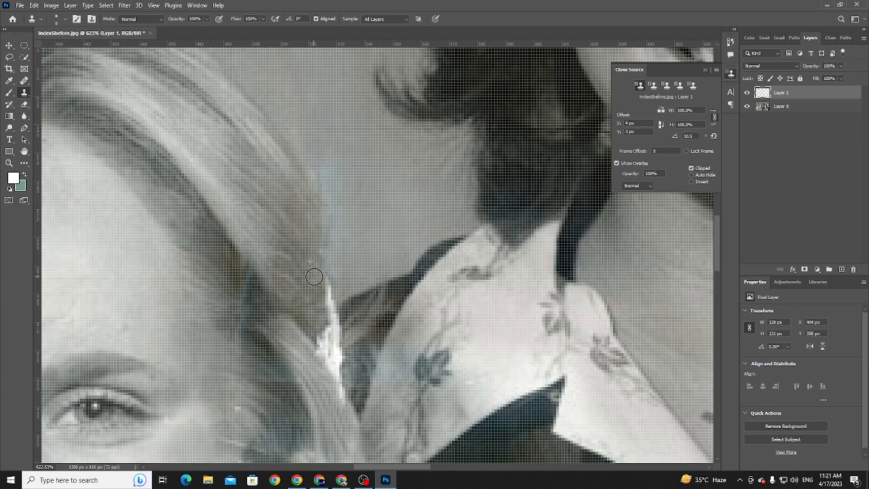
- Clone over the lower white crack between the hair and the floral collar, and reset the clone source rotation to 0°
mouse_move(306, 277)
left_mouse_down()
mouse_move(305, 225)
mouse_move(319, 277)
left_mouse_up()
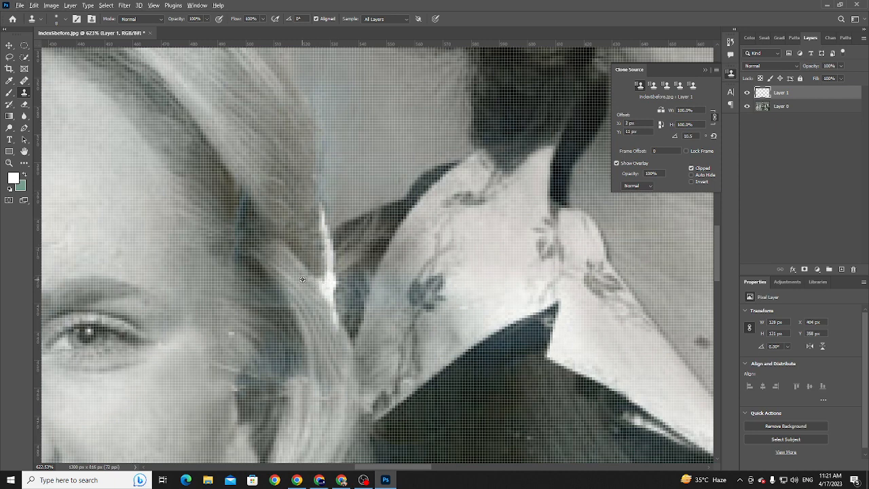
left_click_drag(311, 284, 325, 317)
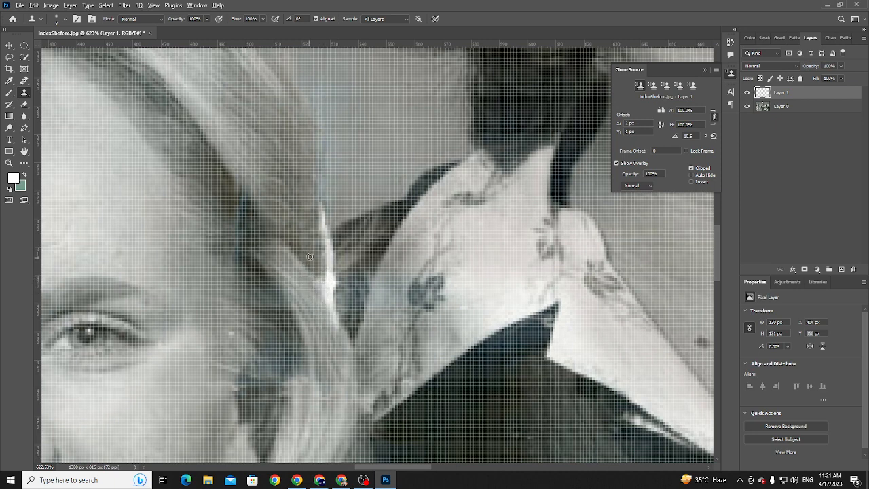
left_click_drag(326, 210, 334, 292)
scroll(350, 233, "down", 5)
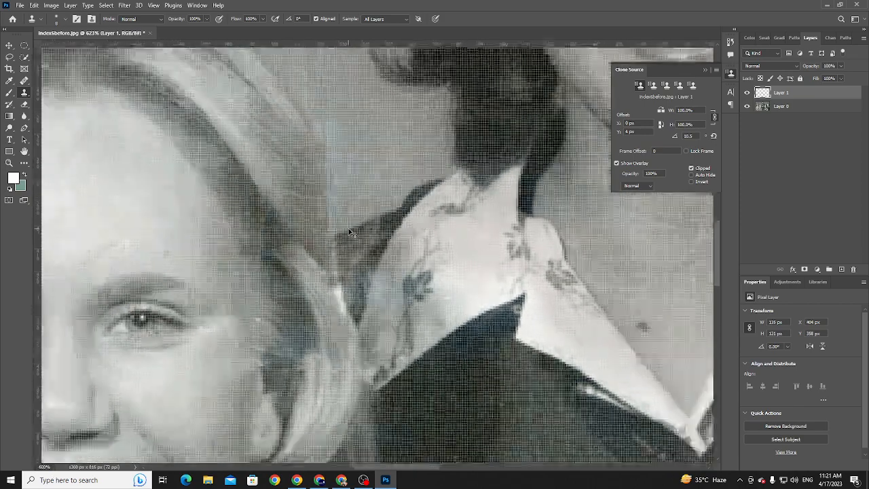
scroll(350, 232, "up", 6)
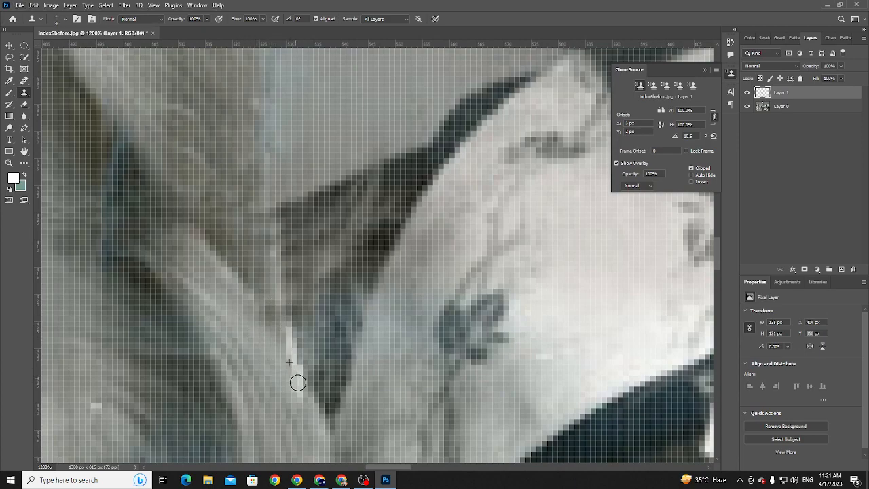
key("ctrl+minus")
key("ctrl+0")
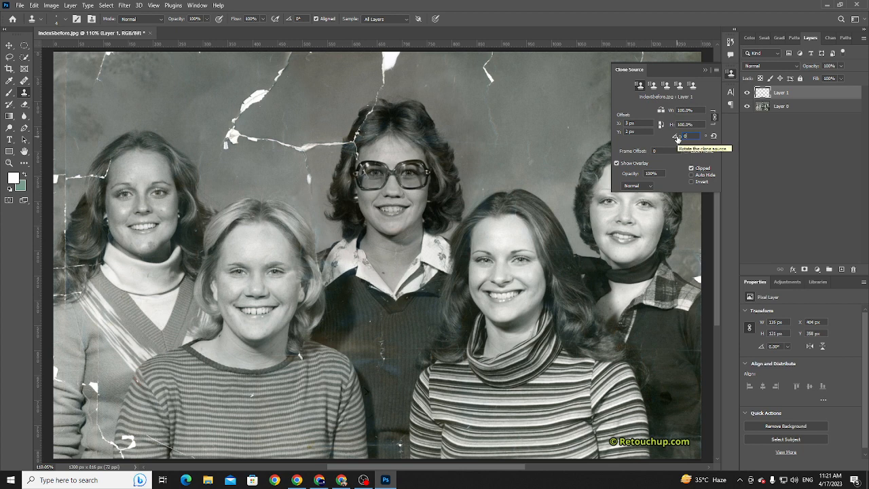
- Set up the Spot Healing Brush with a 124 px size and sampling of all layers
left_click(24, 80)
left_click(57, 81)
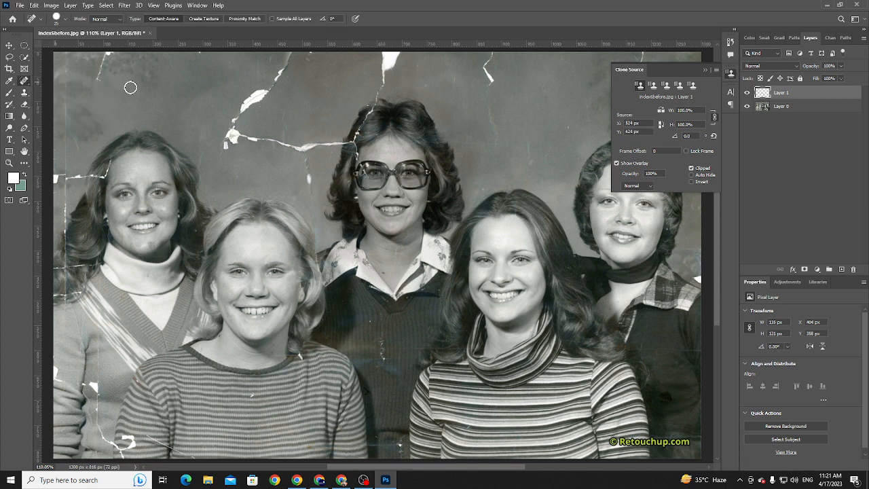
mouse_move(274, 77)
left_mouse_down()
mouse_move(224, 114)
mouse_move(255, 98)
left_mouse_up()
right_click(266, 89)
left_click_drag(324, 112, 327, 111)
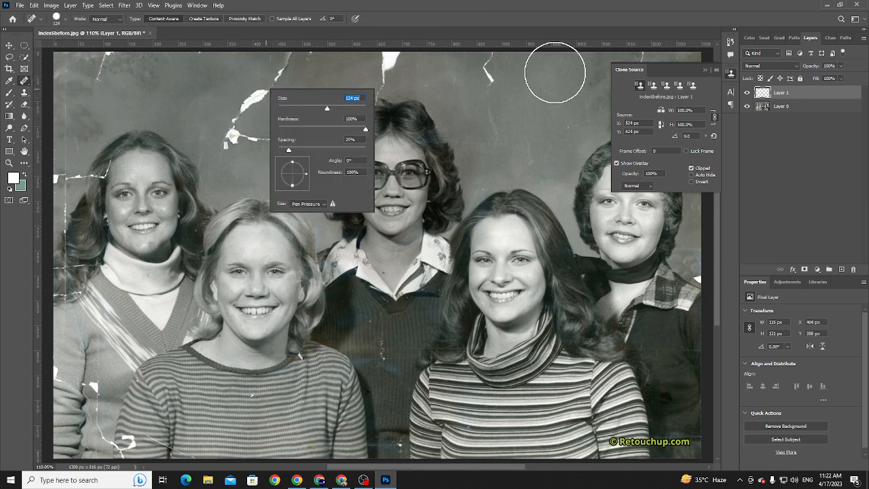
left_click(273, 19)
- Heal the large white cracks and tears in the studio backdrop along the photo's upper edge and around the women's heads
left_click_drag(248, 95, 244, 122)
mouse_move(292, 149)
left_mouse_down()
mouse_move(282, 173)
mouse_move(276, 149)
left_mouse_up()
left_click_drag(276, 182, 287, 161)
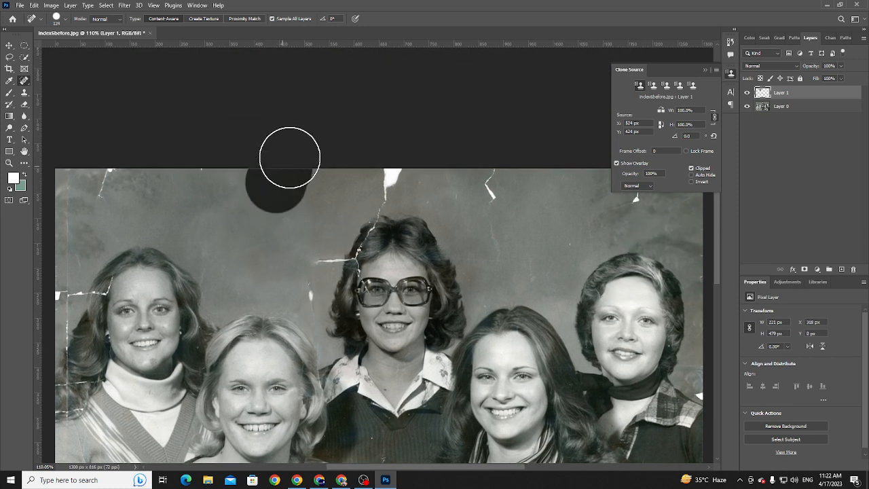
left_click_drag(345, 170, 420, 179)
left_click_drag(479, 174, 553, 210)
mouse_move(469, 200)
left_mouse_down()
mouse_move(297, 221)
mouse_move(490, 207)
mouse_move(464, 128)
left_mouse_up()
left_click_drag(323, 241, 473, 249)
- Reduce the healing brush size and heal the tears along the photo's left edge and on the leftmost woman's sleeve
left_click_drag(241, 218, 240, 208)
left_click_drag(93, 119, 263, 143)
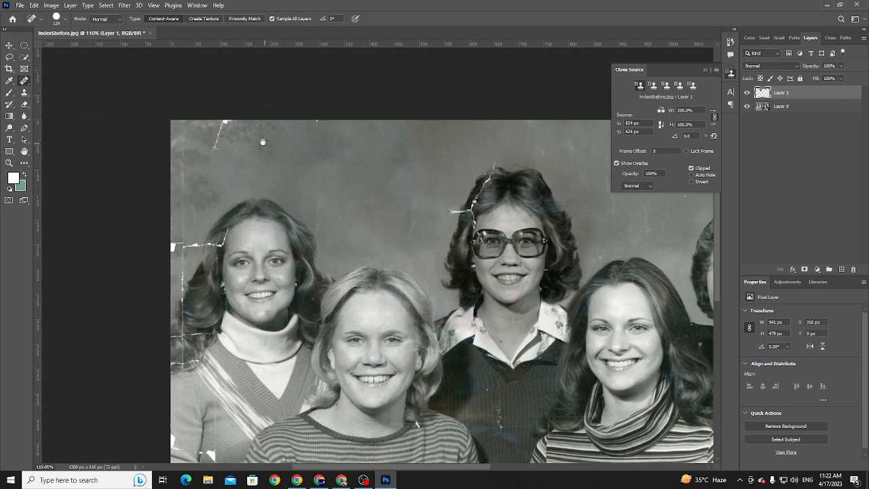
left_click_drag(174, 249, 220, 148)
left_click_drag(228, 77, 227, 90)
key("bracketleft")
key("bracketleft")
mouse_move(223, 125)
left_mouse_down()
mouse_move(229, 151)
mouse_move(236, 139)
mouse_move(224, 170)
left_mouse_up()
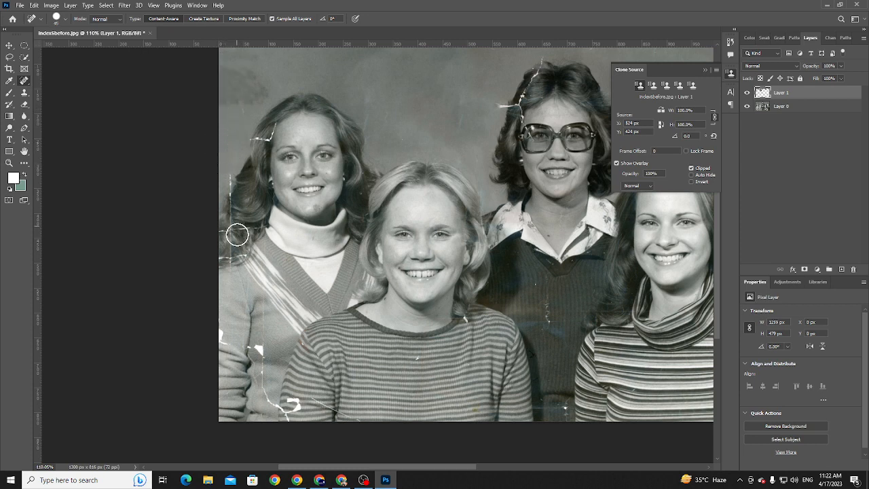
scroll(235, 238, "down", 3)
left_click(260, 292)
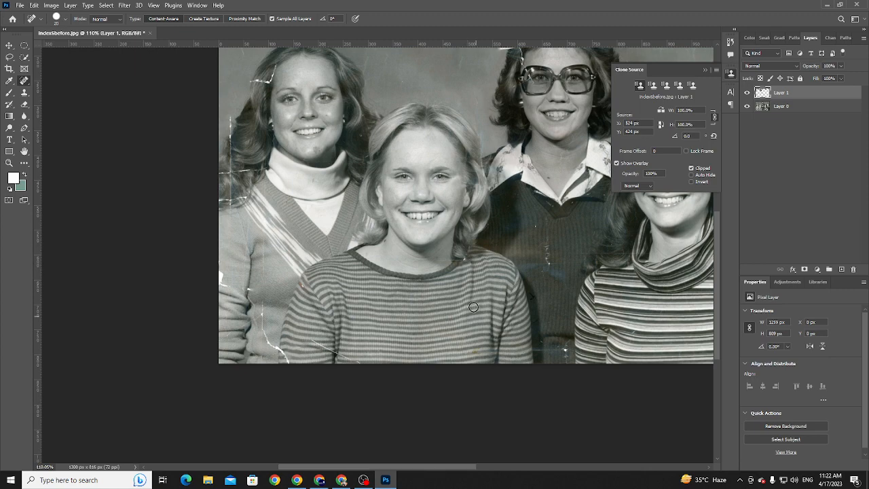
- Heal the small white tear where the blonde woman's hair meets her striped sweater, using a smaller Spot Healing Brush
key("z")
left_click_drag(463, 262, 525, 327)
key("j")
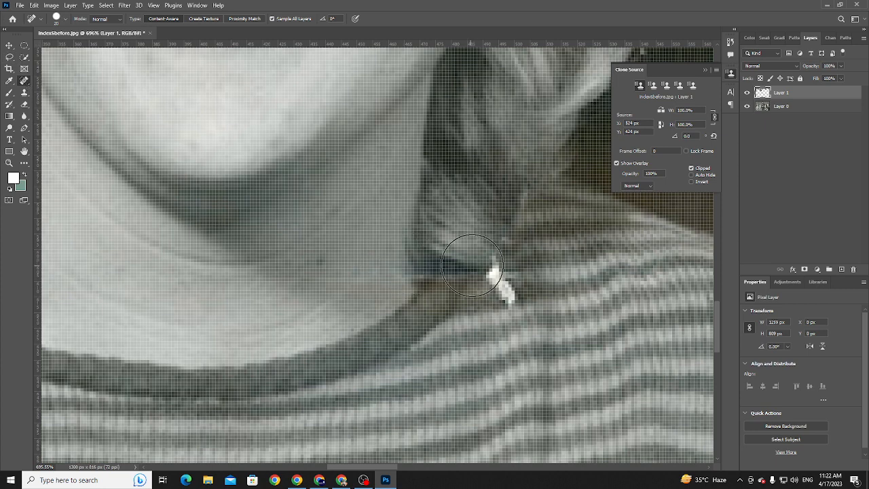
key("bracketleft")
key("bracketleft")
key("bracketleft")
key("bracketleft")
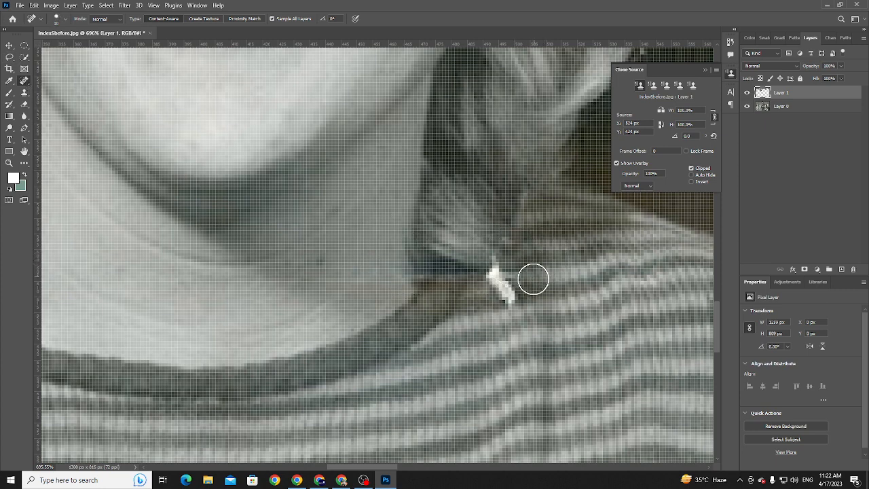
left_click(508, 292)
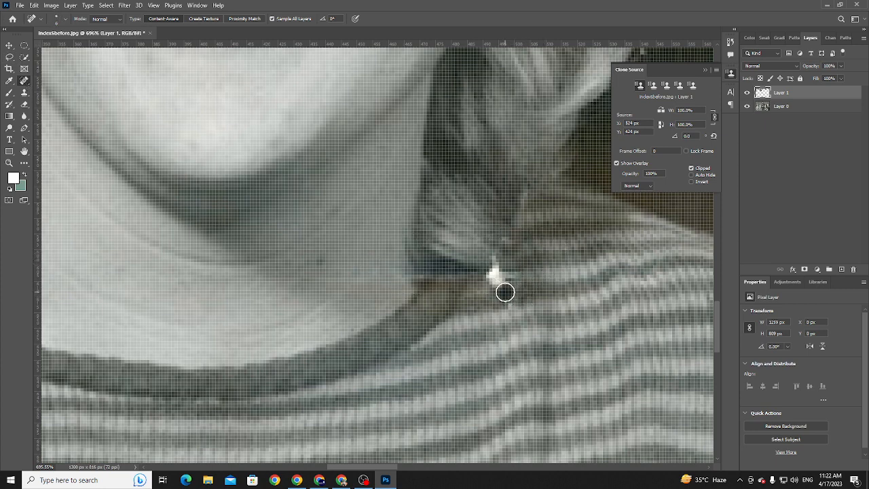
left_click(498, 277)
left_click(496, 273)
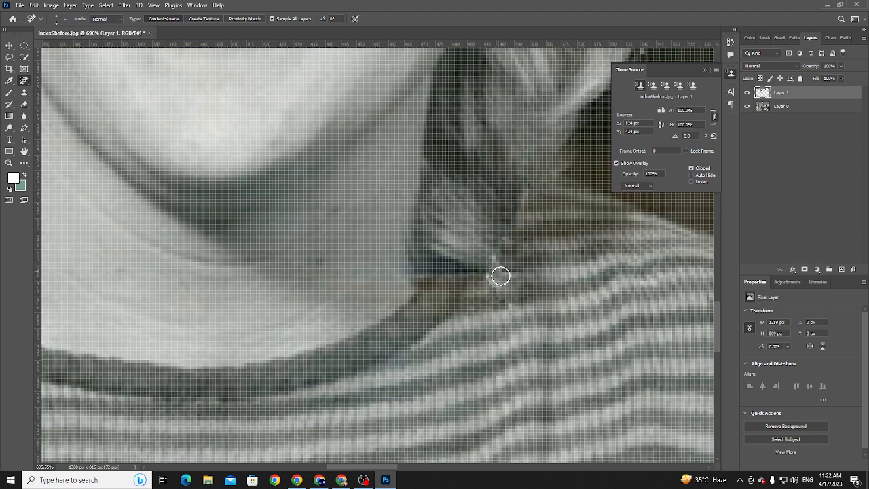
- Enlarge the healing brush to 30 px and heal the white spot at the photo's right edge beside the plaid-collared woman's shoulder
key("ctrl+minus")
key("ctrl+0")
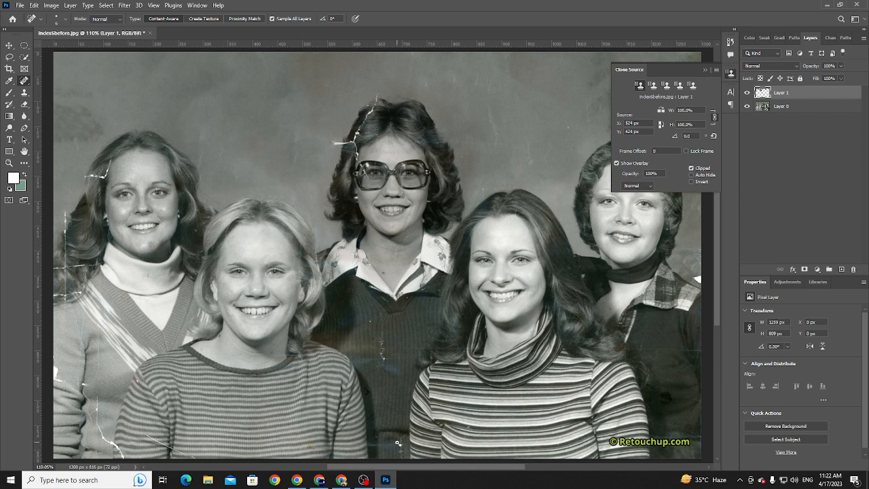
key("bracketright")
key("bracketright")
key("bracketright")
key("bracketright")
key("bracketright")
left_click(698, 277)
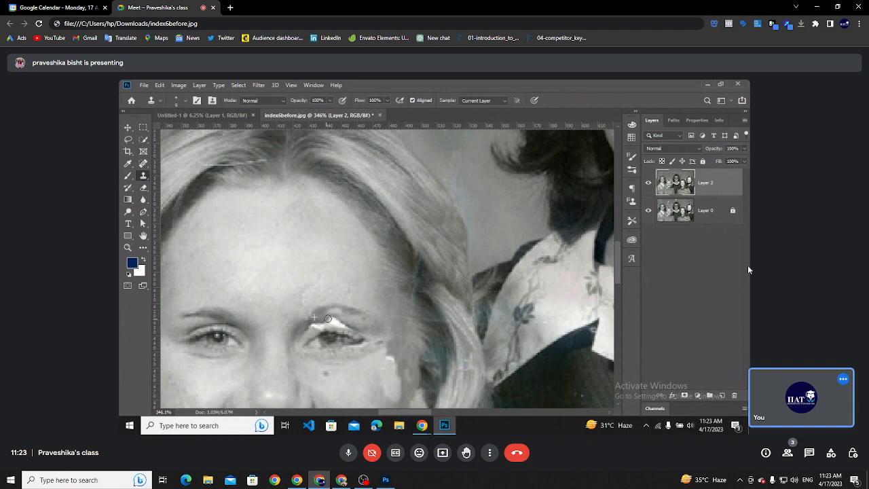
- Share the entire screen in the Google Meet call, return to Photoshop, and dismiss the presentation notification and sharing bar
left_click(439, 457)
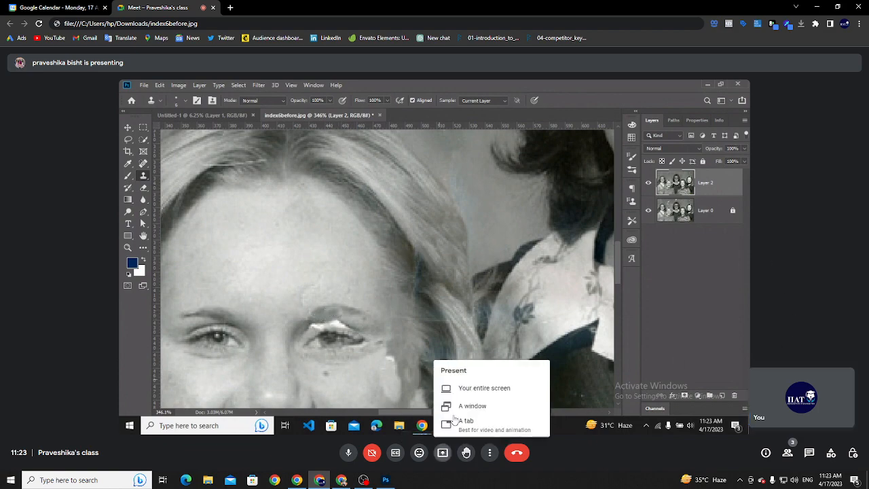
left_click(452, 387)
left_click(493, 278)
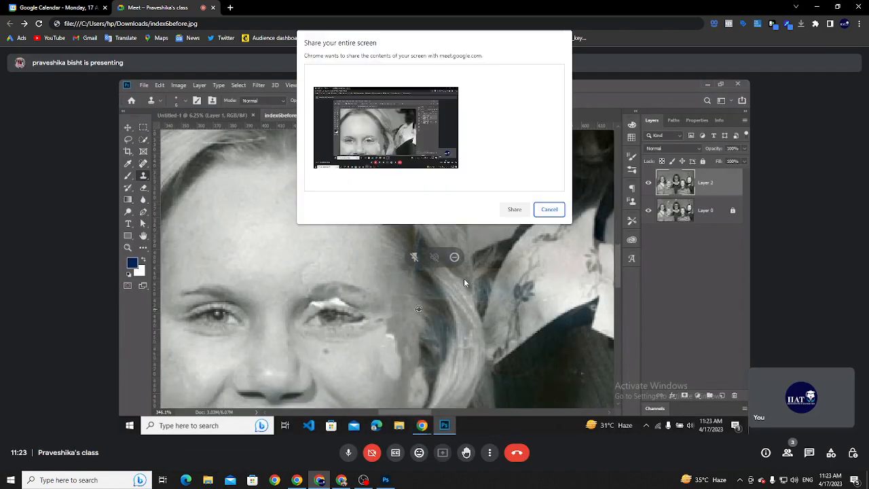
left_click(387, 139)
left_click(549, 209)
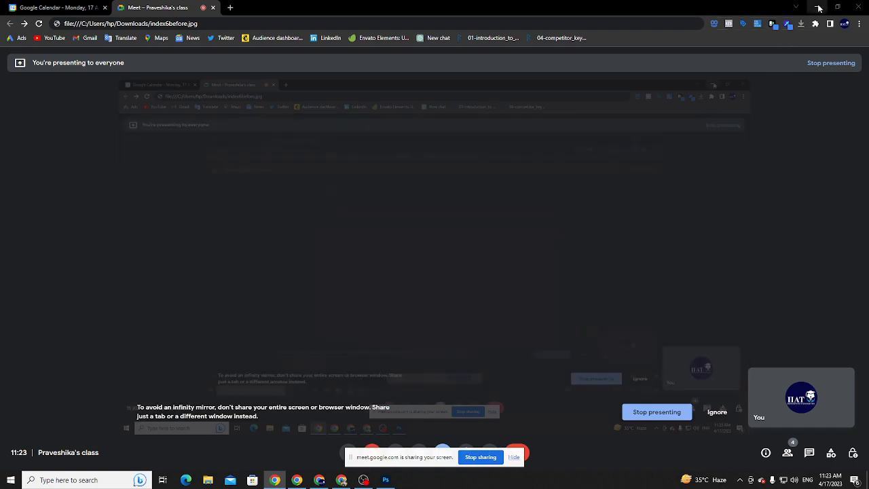
left_click(819, 8)
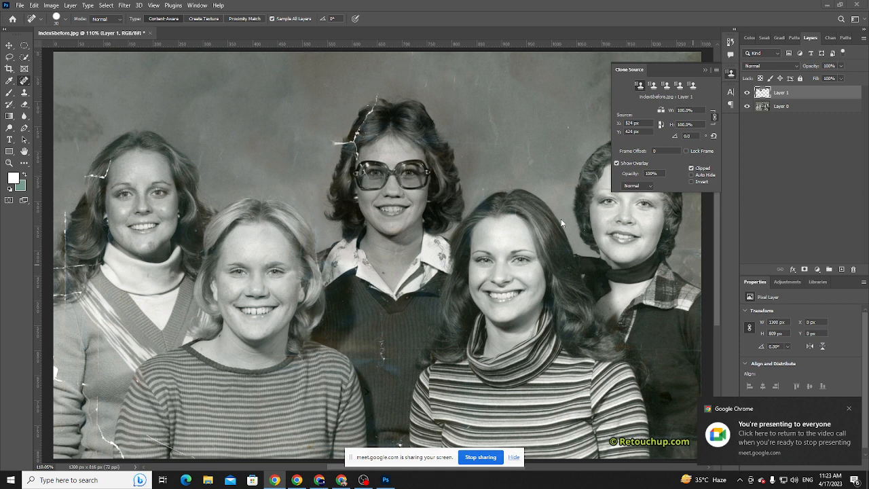
left_click(850, 408)
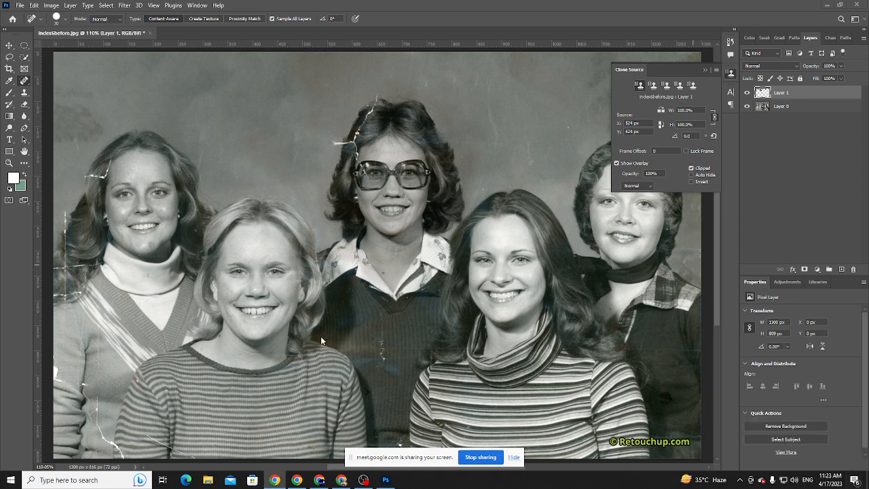
left_click(514, 457)
left_click_drag(402, 317, 459, 315)
scroll(428, 302, "up", 5)
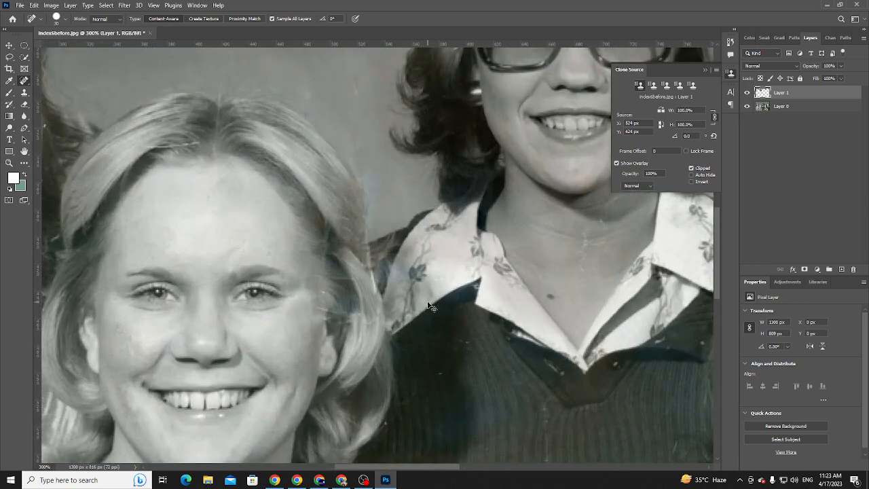
- Compare the blonde woman's repaired face with the original tears by repeatedly hiding and showing Layer 1
scroll(394, 315, "left", 2)
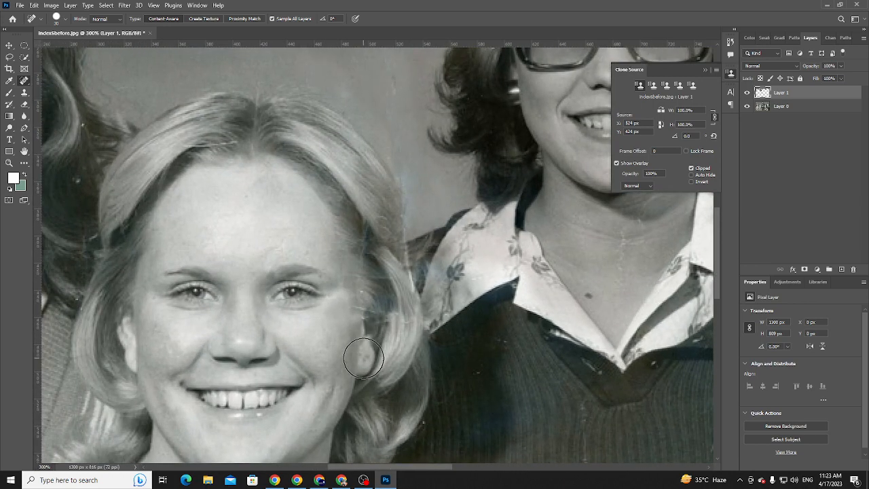
left_click_drag(330, 363, 342, 354)
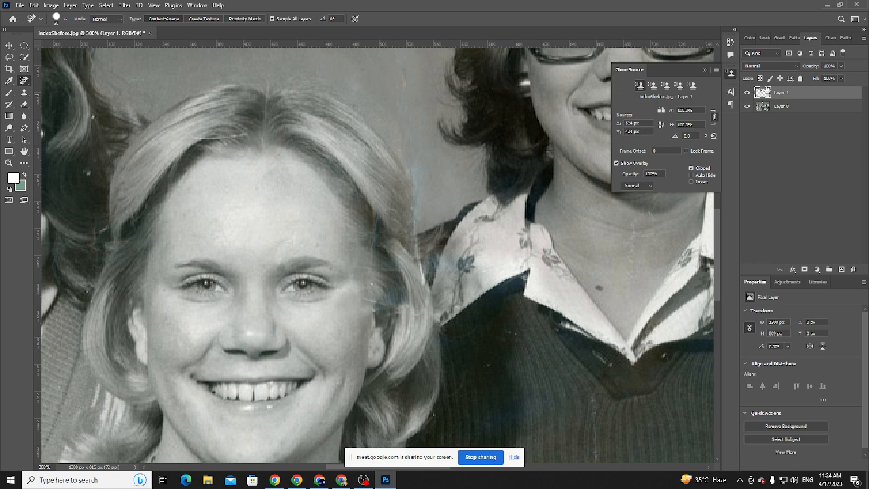
left_click(747, 93)
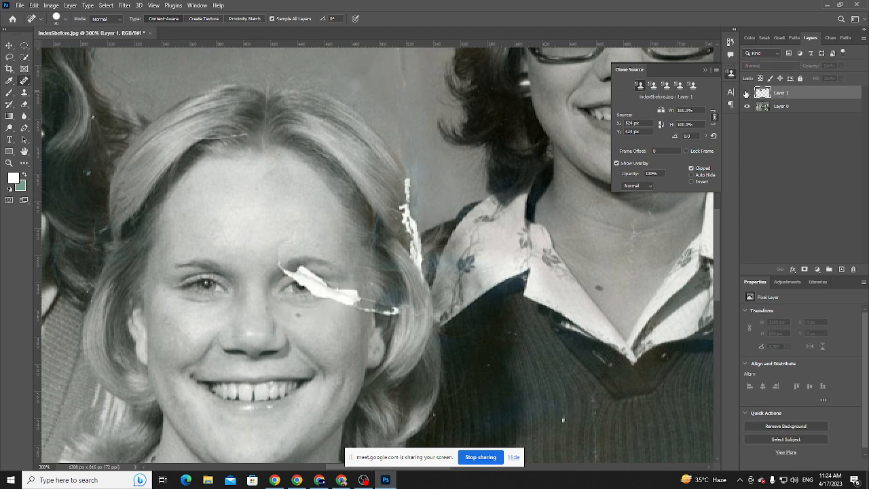
left_click(747, 93)
left_click(747, 93)
left_click(747, 93)
left_click(747, 93)
left_click(747, 93)
left_click(747, 93)
left_click(747, 93)
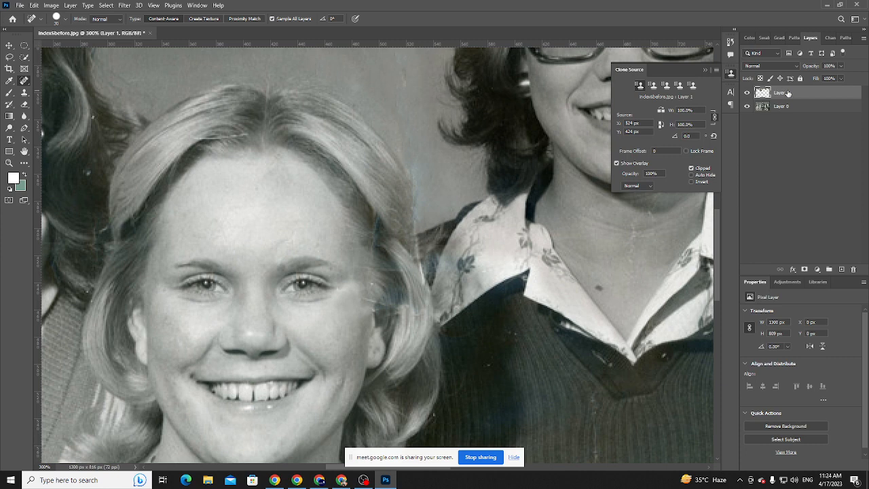
- Keep Layer 1 but hide it, and add a new empty layer above it
key("Delete")
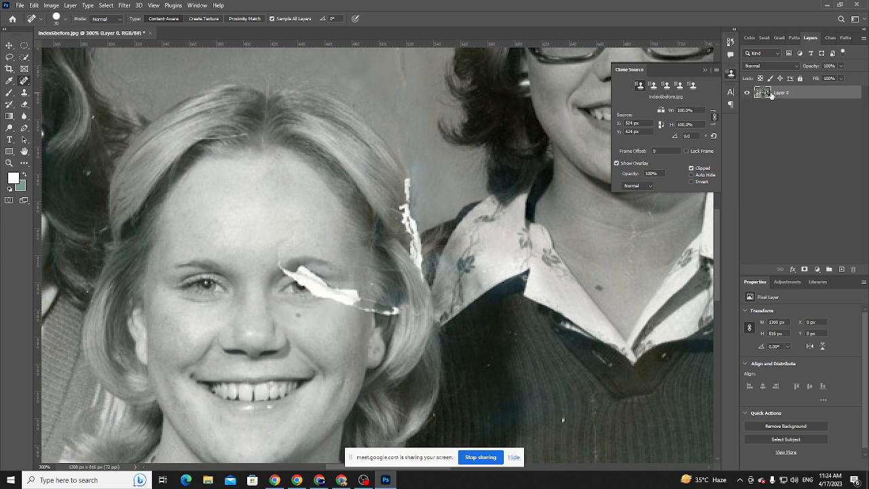
key("ctrl+z")
left_click(747, 93)
left_click(842, 269)
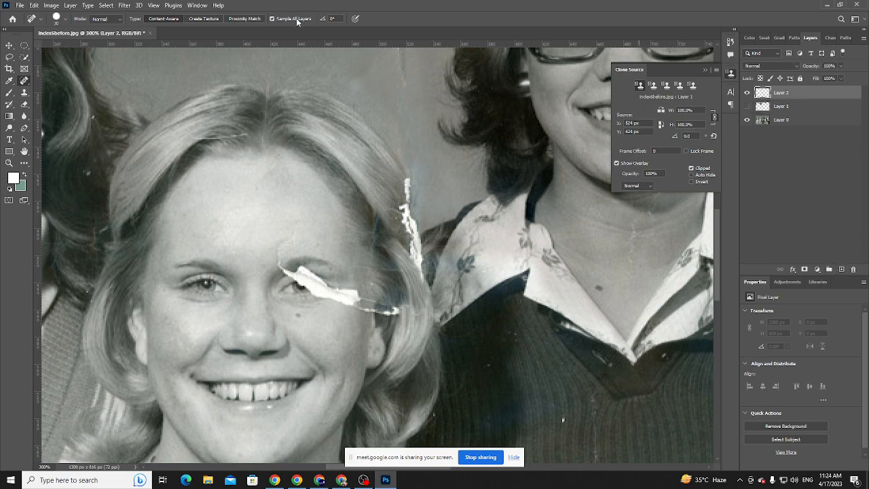
- Sample the blonde woman's forehead with the Clone Stamp, set the clone source rotation to -90°, and paint across the forehead
scroll(287, 229, "up", 2)
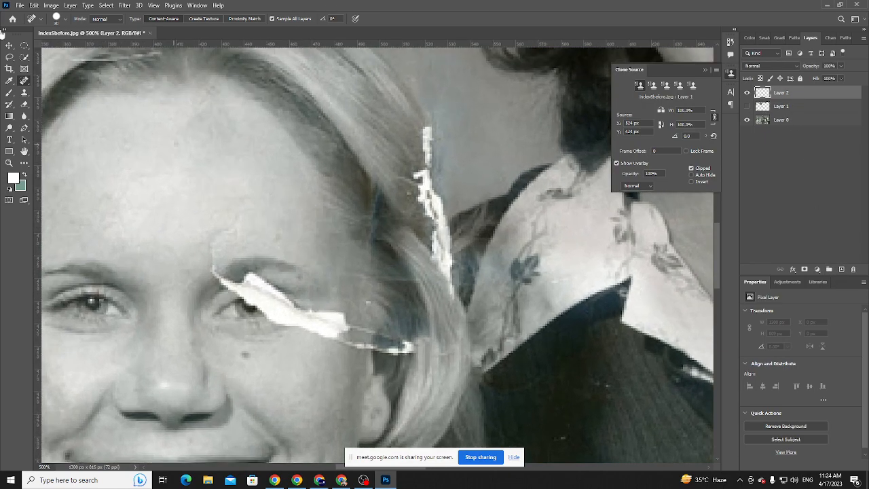
left_click_drag(24, 92, 68, 92)
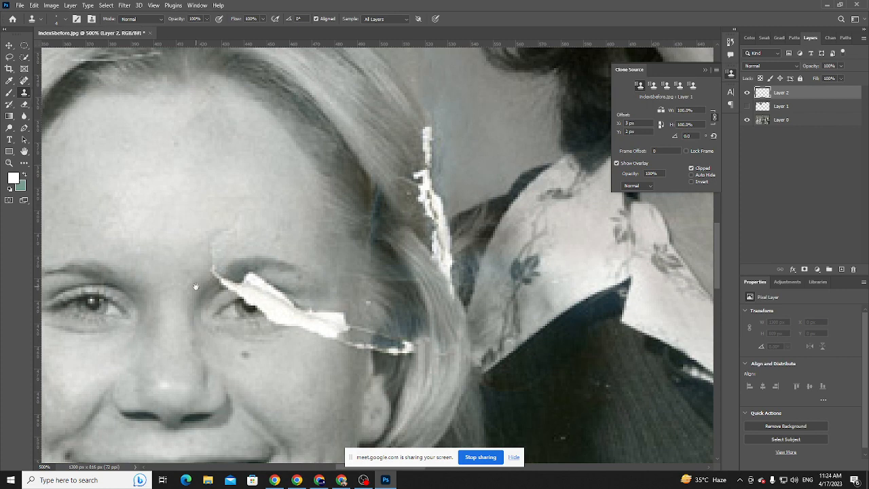
scroll(195, 287, "down", 2)
scroll(196, 286, "left", 2)
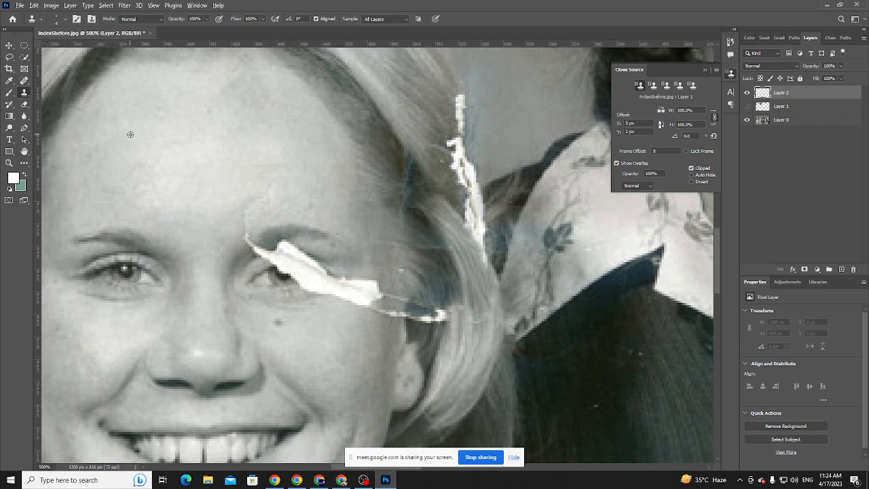
left_click(131, 134, "alt")
left_click(696, 134)
type("-90")
key("Return")
mouse_move(205, 142)
left_mouse_down()
mouse_move(283, 139)
mouse_move(256, 139)
left_mouse_up()
key("ctrl+n")
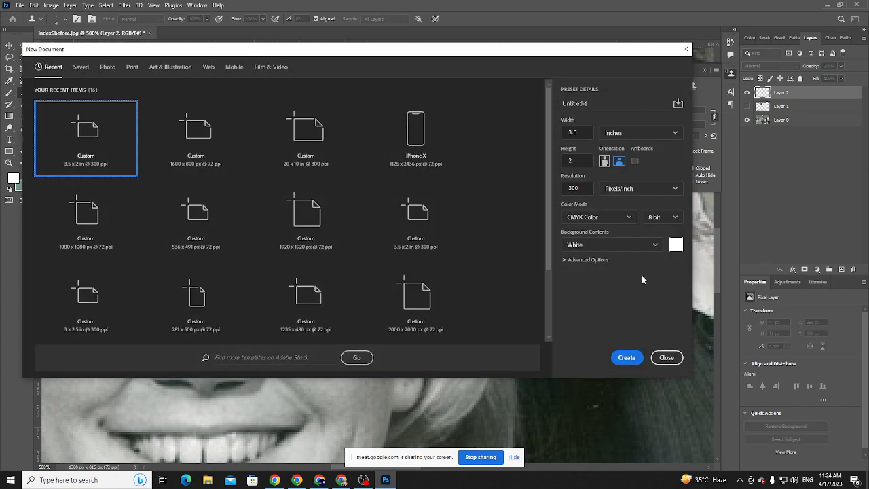
left_click(661, 359)
left_click(365, 480)
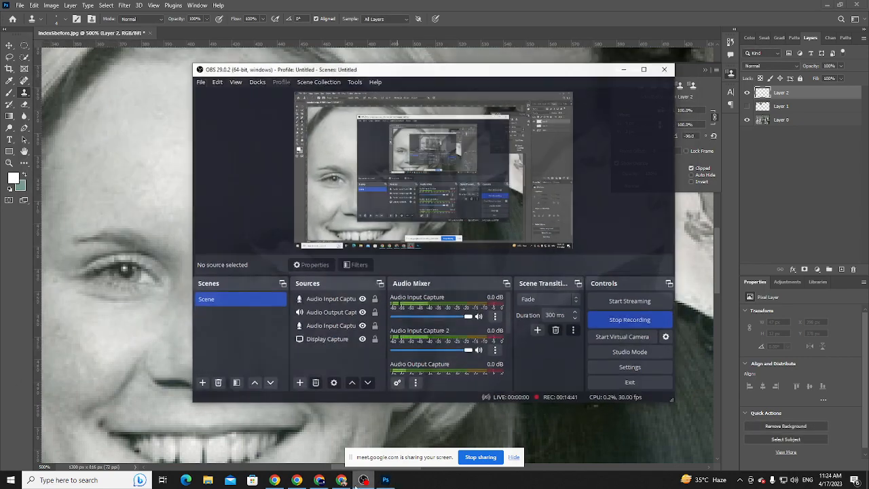
- Switch to Chrome and search Google for "object" in the new tab
left_click(342, 480)
left_click(122, 7)
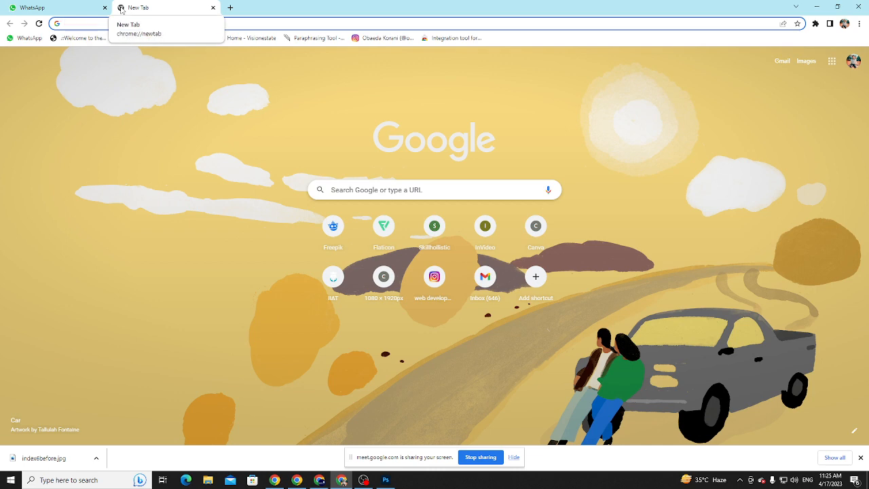
type("shi")
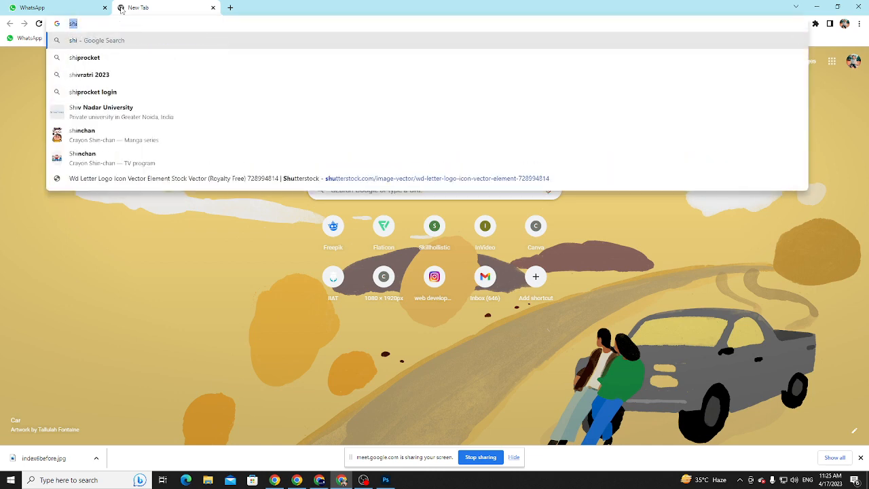
key("BackSpace")
key("BackSpace")
key("BackSpace")
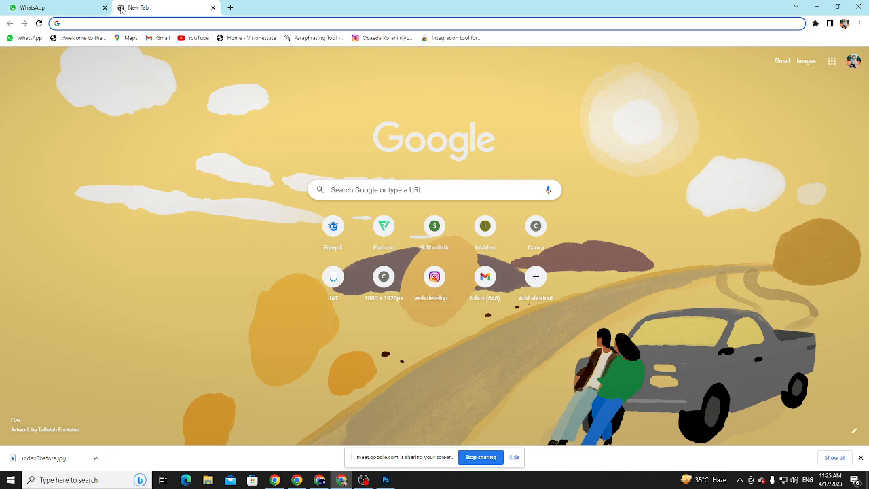
type("object")
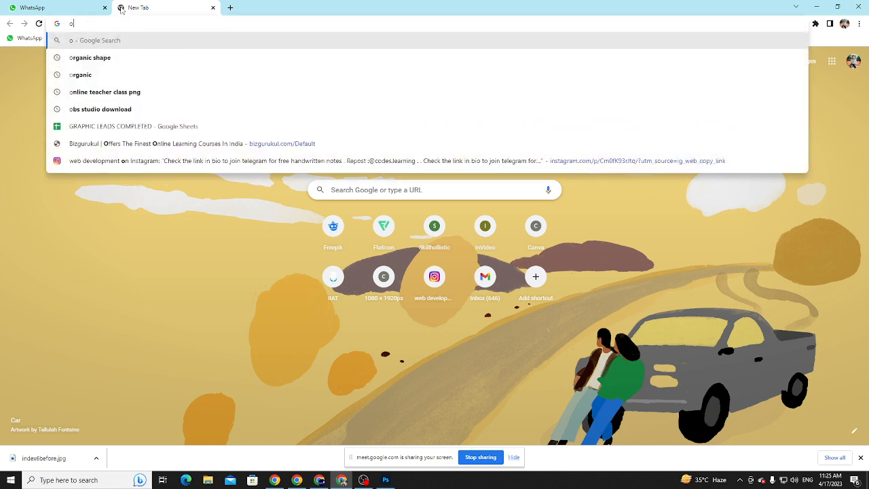
key("Return")
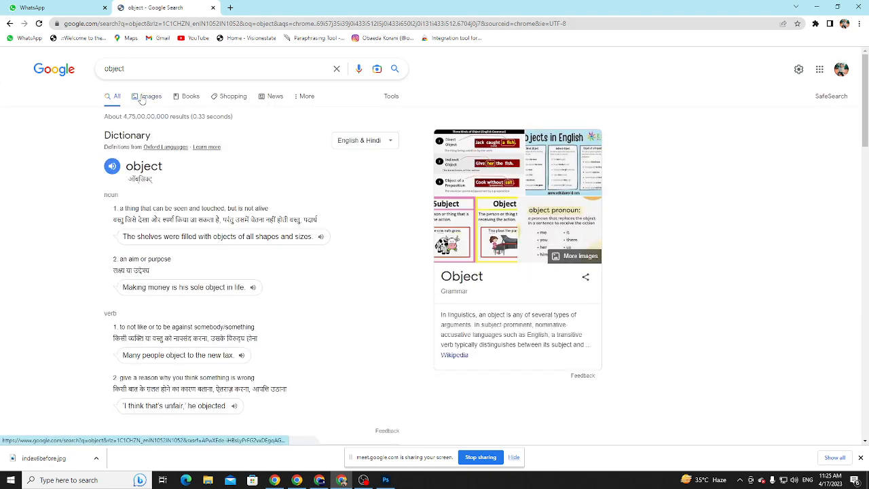
- Find the Dreamstime simple object icons picture in the image results and save it as a JPEG in Downloads
left_click(138, 96)
left_click(405, 171)
right_click(644, 188)
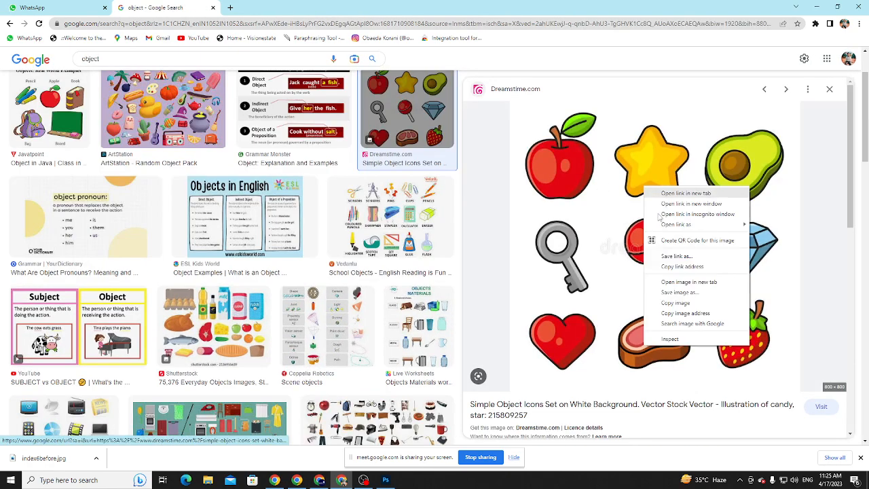
left_click(699, 292)
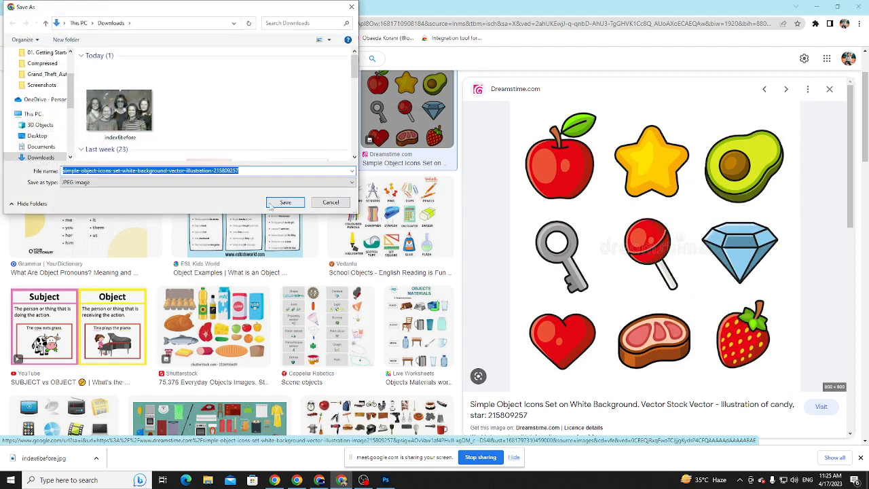
left_click(269, 205)
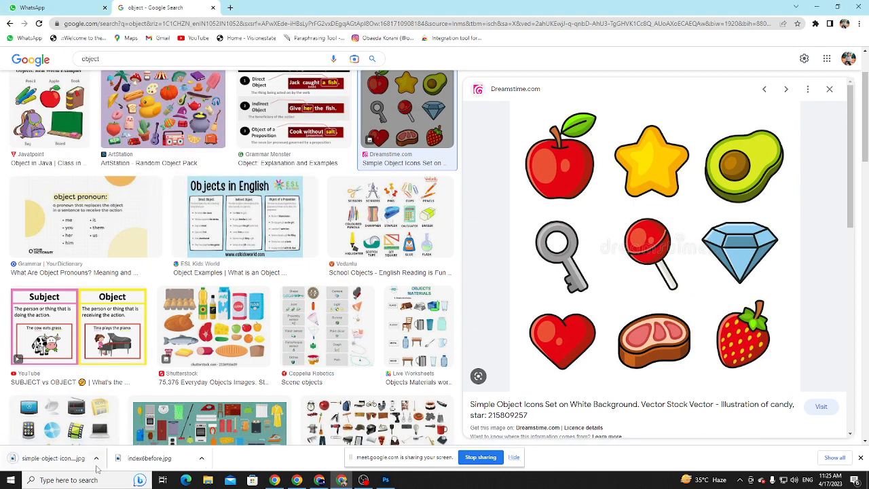
- Locate the downloaded object icons picture in its folder and open it with Adobe Photoshop 2023
left_click(96, 460)
left_click(121, 436)
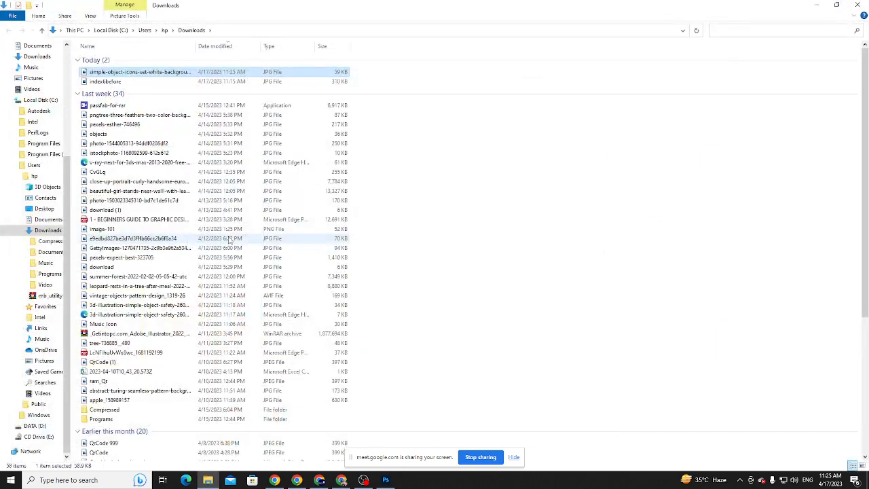
right_click(171, 72)
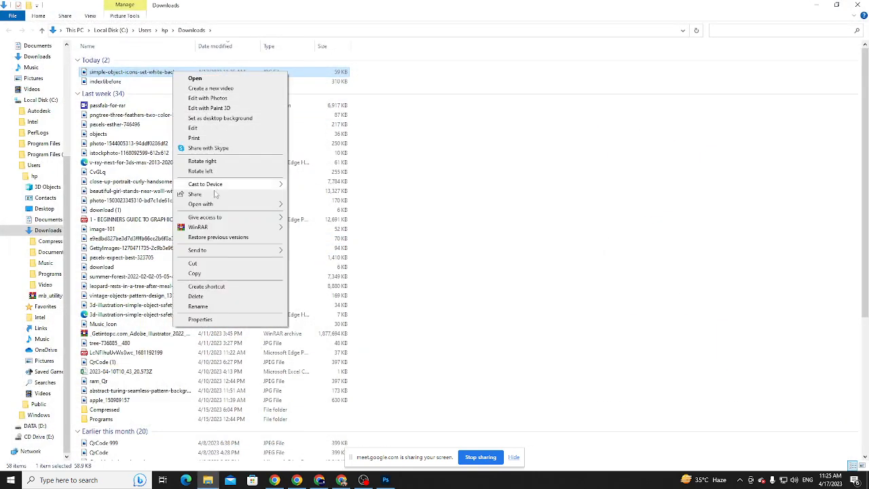
mouse_move(217, 204)
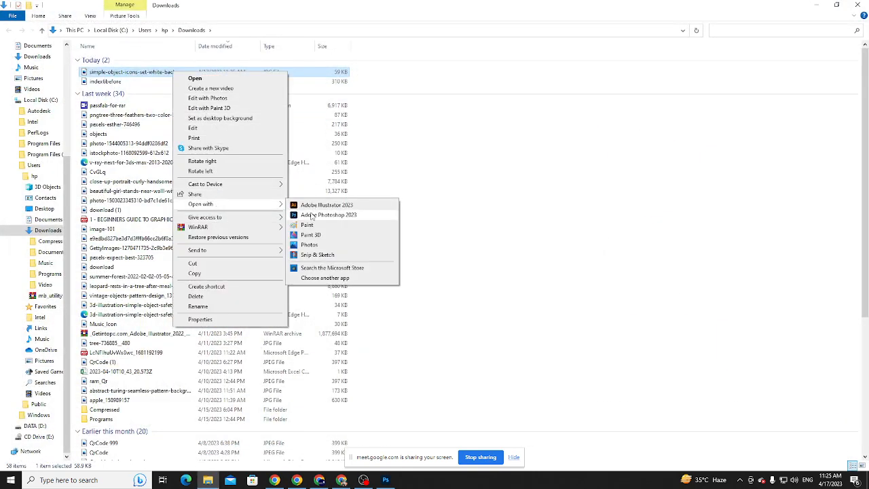
left_click(314, 215)
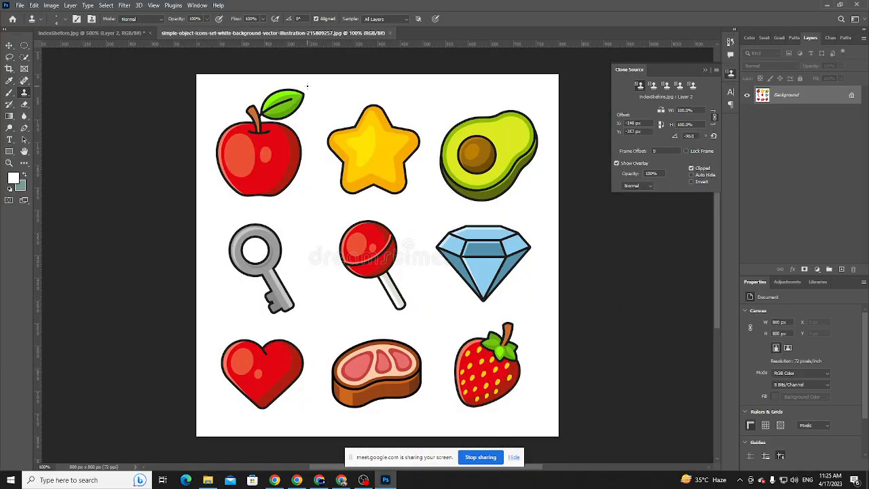
- Add a new empty layer above the Background of the object icons picture
key("ctrl+minus")
key("ctrl+minus")
key("ctrl+plus")
key("ctrl+plus")
key("ctrl+plus")
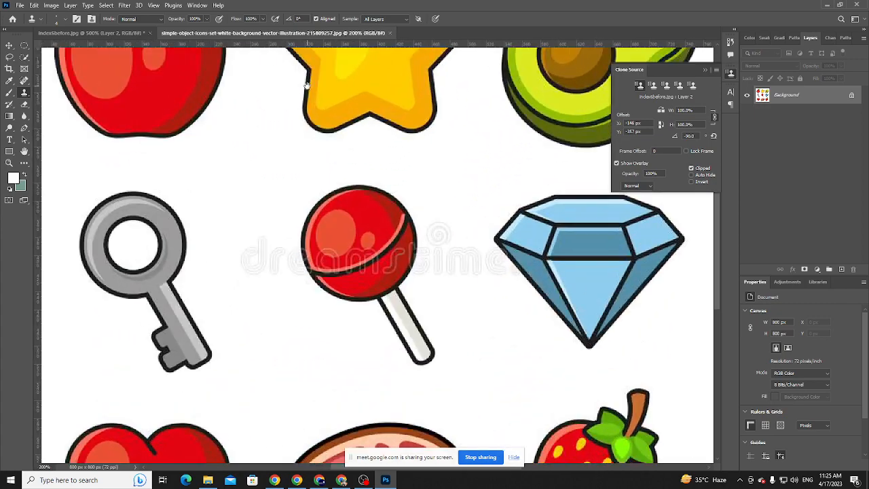
left_click_drag(301, 188, 321, 283)
key("ctrl+minus")
key("ctrl+minus")
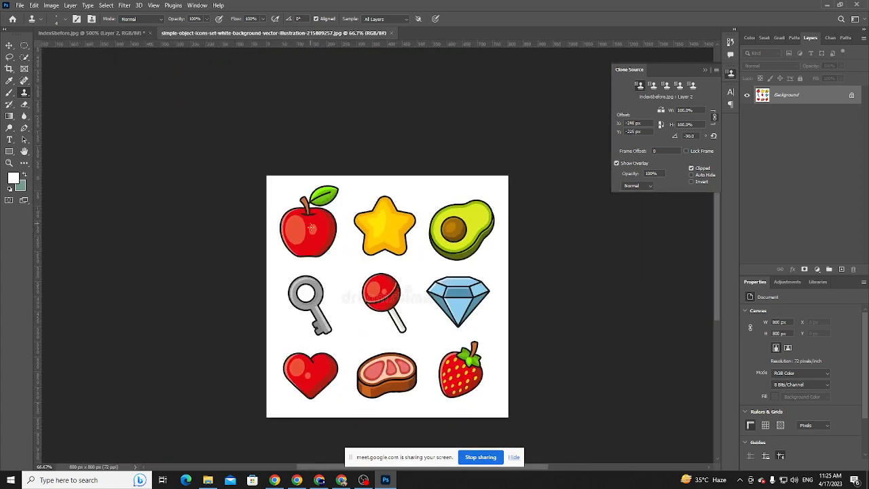
left_click(24, 127)
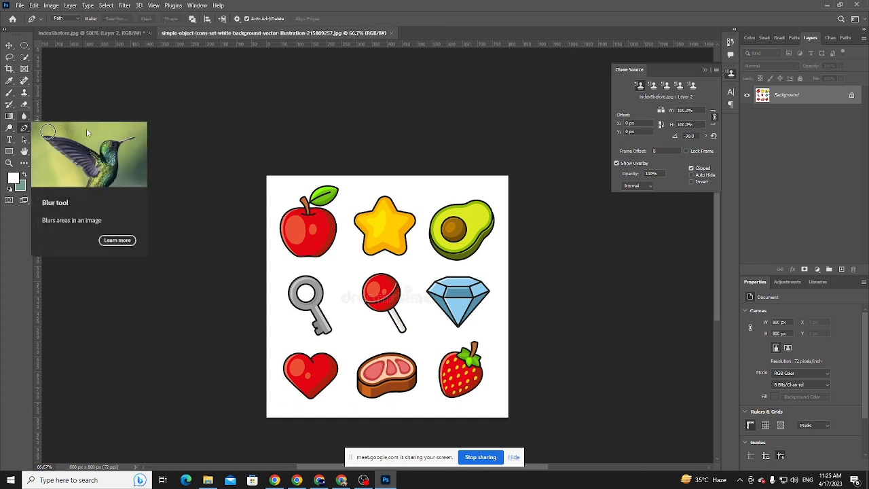
left_click(842, 270)
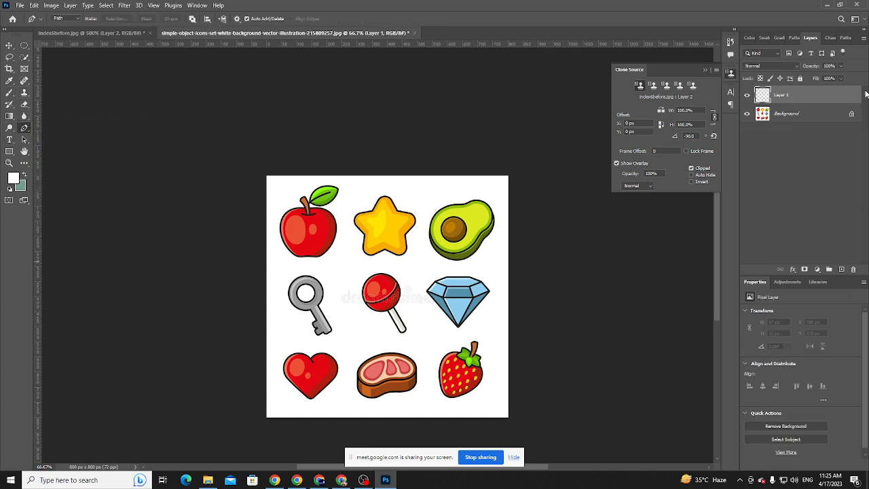
- Try to clone part of the apple over the star with the Clone Stamp, and undo the stroke
left_click(24, 91)
left_click(326, 216, "alt")
left_click(322, 224, "alt")
left_click_drag(386, 213, 390, 213)
key("ctrl+z")
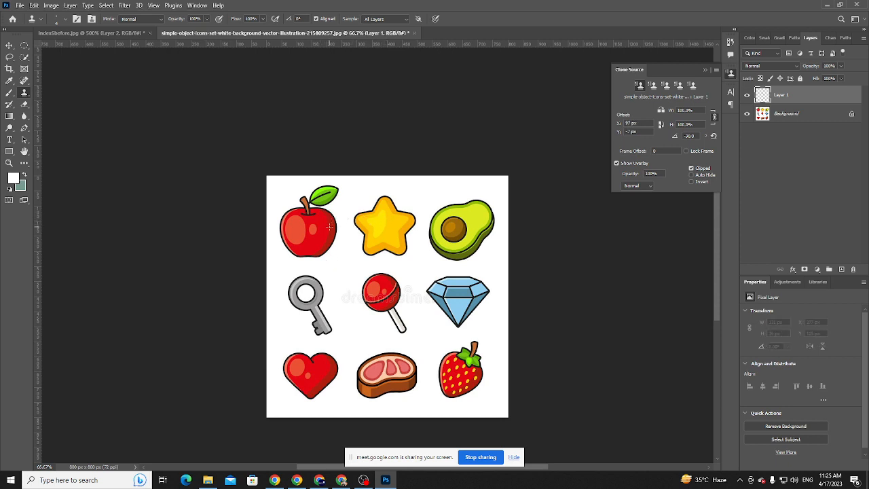
- Paint white with a large 417 px brush on Layer 1 over every object except the apple
key("bracketright")
key("bracketright")
key("bracketright")
key("bracketright")
key("bracketright")
key("bracketright")
key("bracketright")
key("bracketright")
key("bracketright")
key("bracketright")
key("bracketright")
key("bracketright")
key("bracketright")
key("bracketright")
key("bracketright")
key("bracketright")
key("bracketright")
key("bracketright")
key("bracketright")
key("bracketright")
key("b")
mouse_move(451, 210)
left_mouse_down()
mouse_move(447, 267)
mouse_move(440, 196)
mouse_move(426, 243)
mouse_move(416, 233)
mouse_move(410, 243)
mouse_move(423, 352)
mouse_move(347, 352)
mouse_move(299, 333)
mouse_move(431, 345)
mouse_move(434, 384)
mouse_move(527, 346)
mouse_move(252, 314)
left_mouse_up()
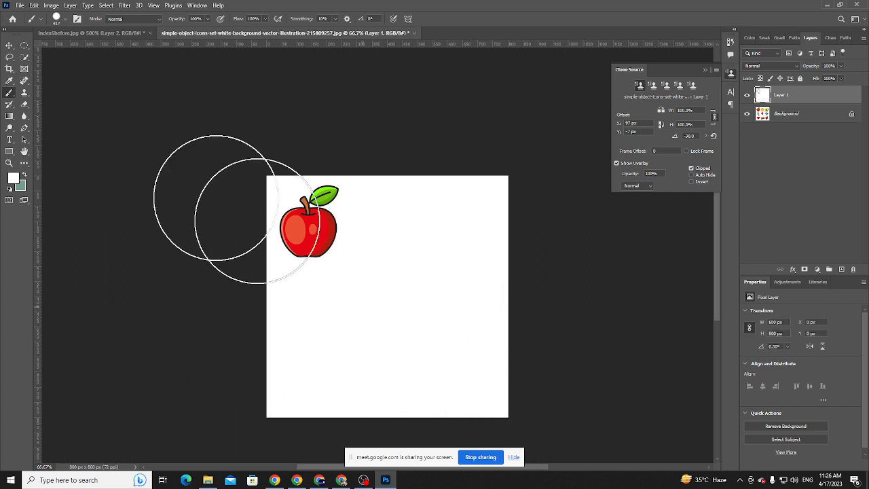
- Clone the apple beside the original with a 300 px Clone Stamp, using a clone source rotation of 90°
left_click(24, 93)
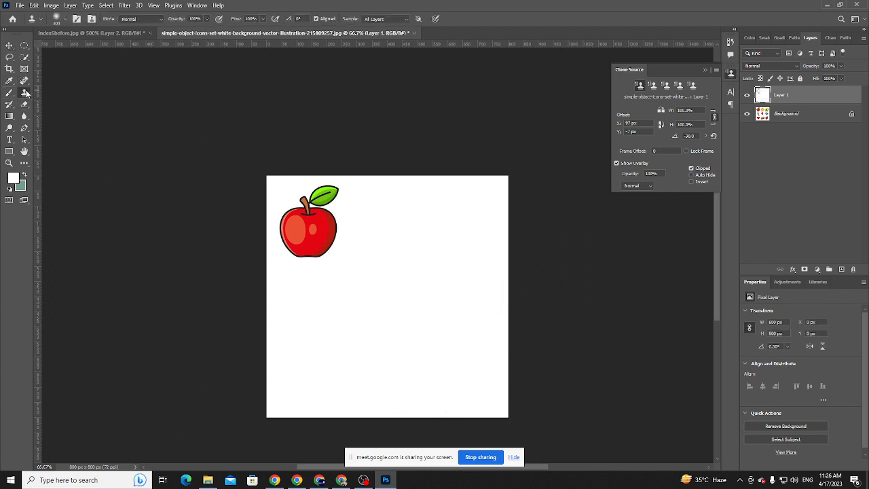
left_click(307, 233, "alt")
mouse_move(388, 239)
left_mouse_down()
mouse_move(417, 249)
mouse_move(415, 233)
left_mouse_up()
key("Return")
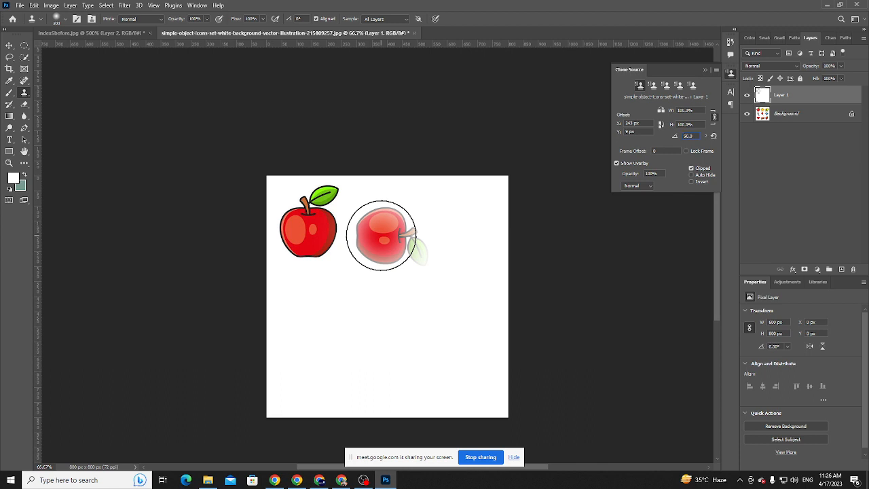
mouse_move(381, 236)
left_mouse_down()
mouse_move(415, 237)
mouse_move(410, 254)
mouse_move(400, 223)
mouse_move(395, 248)
mouse_move(386, 230)
mouse_move(384, 258)
mouse_move(391, 226)
mouse_move(413, 258)
mouse_move(411, 246)
mouse_move(391, 234)
mouse_move(375, 361)
mouse_move(408, 413)
left_mouse_up()
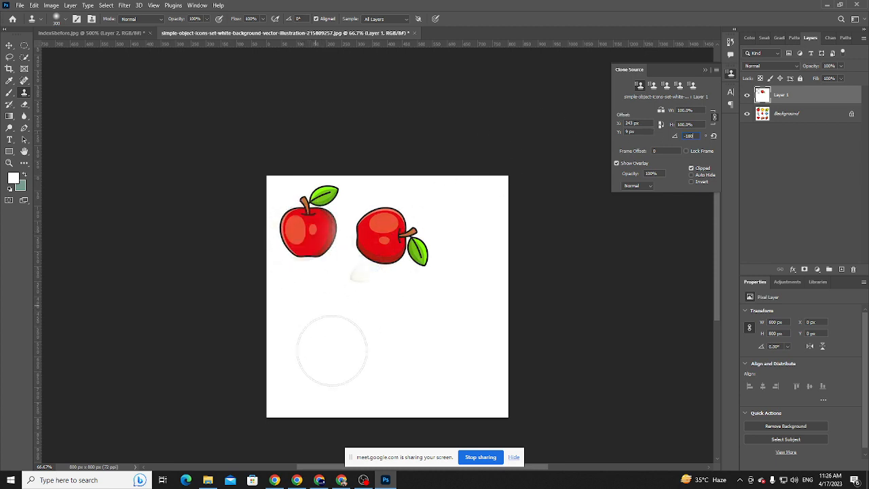
- Try cloning the apple into the lower white area with the clone source rotated -180°, and undo that copy
left_click(307, 231, "alt")
mouse_move(355, 305)
left_mouse_down()
mouse_move(376, 366)
mouse_move(362, 352)
mouse_move(374, 378)
mouse_move(365, 356)
mouse_move(356, 360)
mouse_move(366, 384)
mouse_move(366, 353)
mouse_move(363, 408)
left_mouse_up()
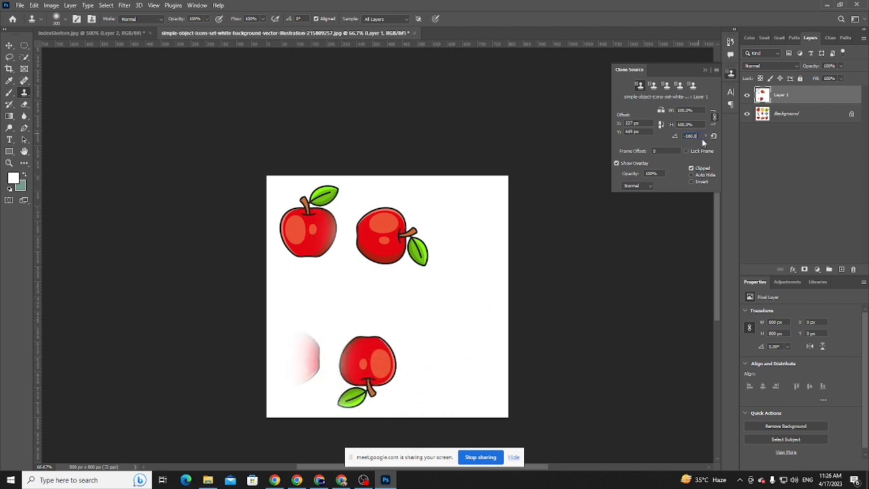
key("ctrl+z")
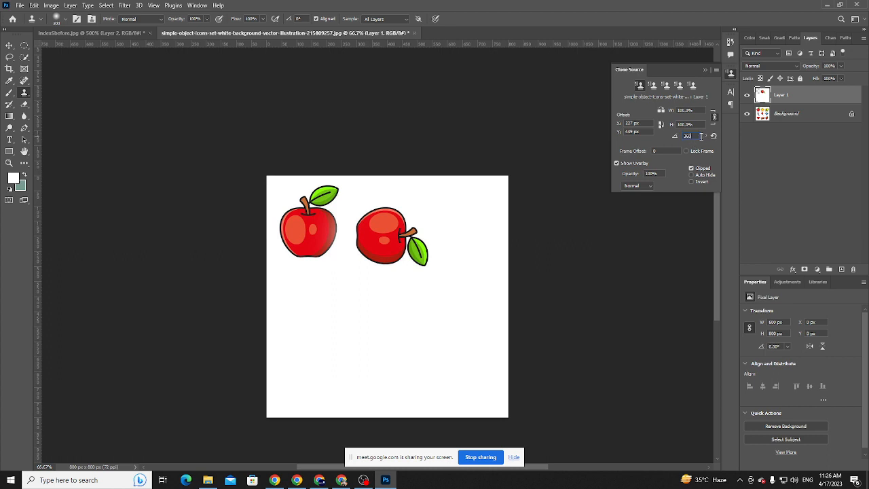
- Resample the original apple and clone it in the lower white area with the clone source rotation at 360°
left_click(293, 222, "alt")
mouse_move(360, 337)
left_mouse_down()
mouse_move(385, 345)
mouse_move(369, 350)
mouse_move(384, 324)
mouse_move(377, 353)
mouse_move(368, 319)
mouse_move(381, 344)
mouse_move(373, 344)
mouse_move(444, 368)
mouse_move(503, 348)
left_mouse_up()
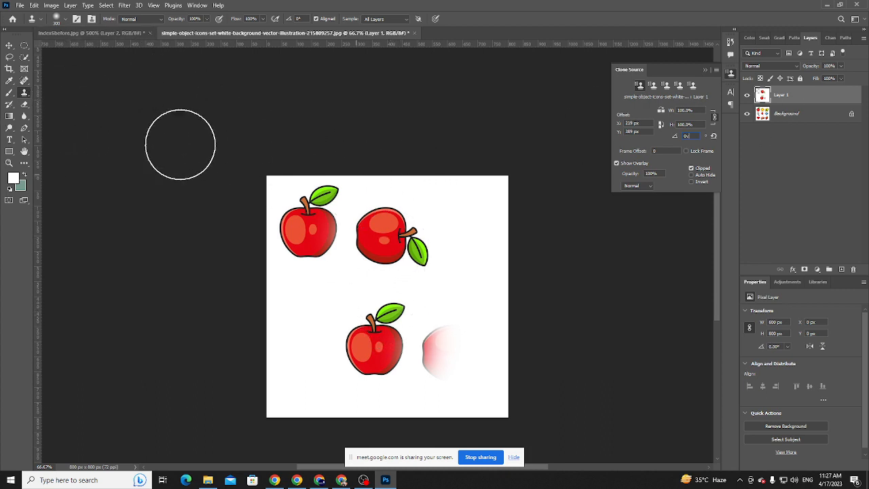
left_click(399, 246)
left_click(432, 179)
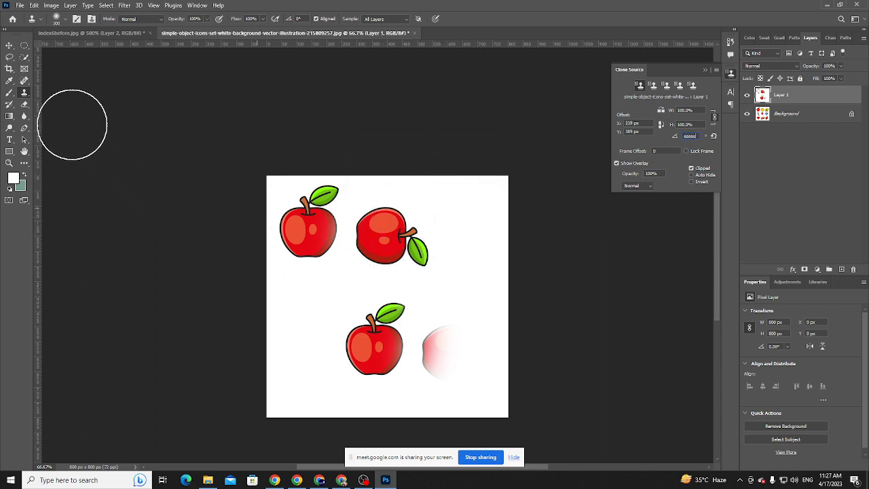
left_click(23, 107)
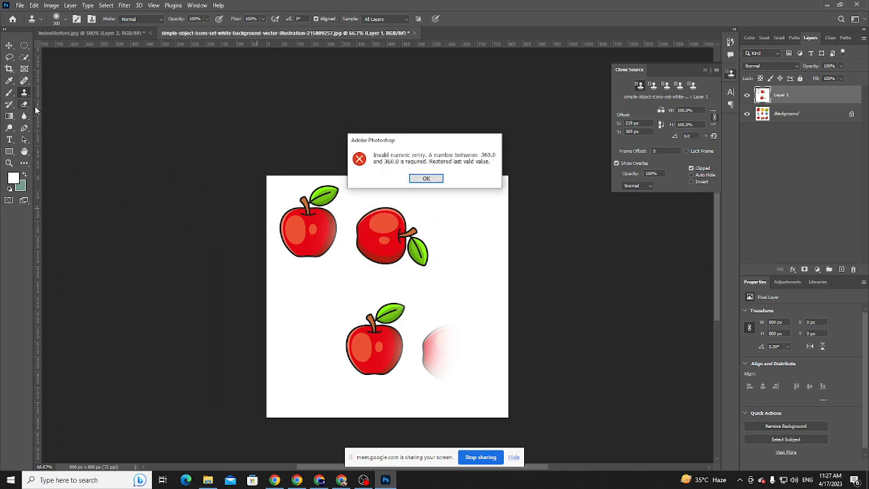
left_click(425, 179)
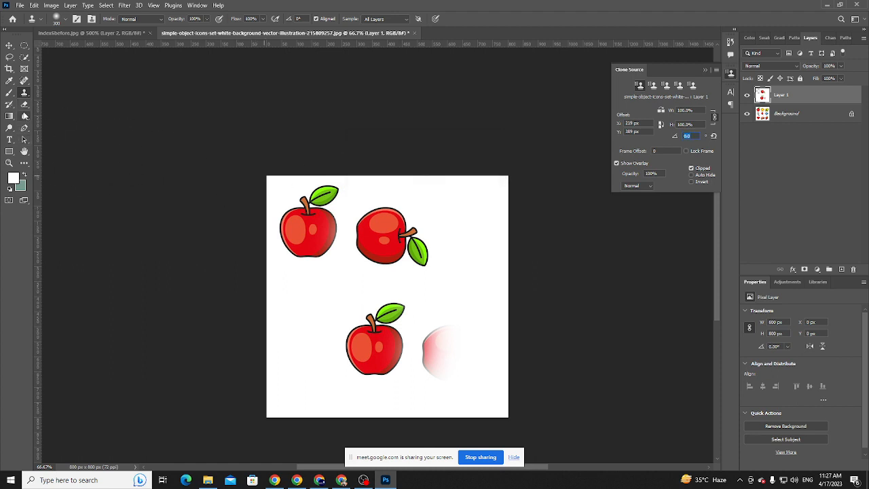
- Try erasing the rotated apple copy on Layer 1 with the large Eraser, and undo the erasure
left_click(24, 105)
left_click(79, 105)
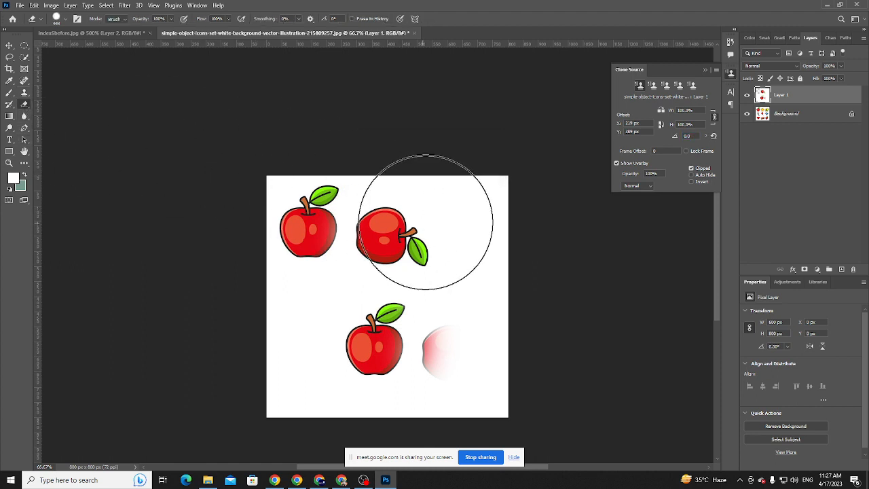
left_click_drag(414, 252, 419, 234)
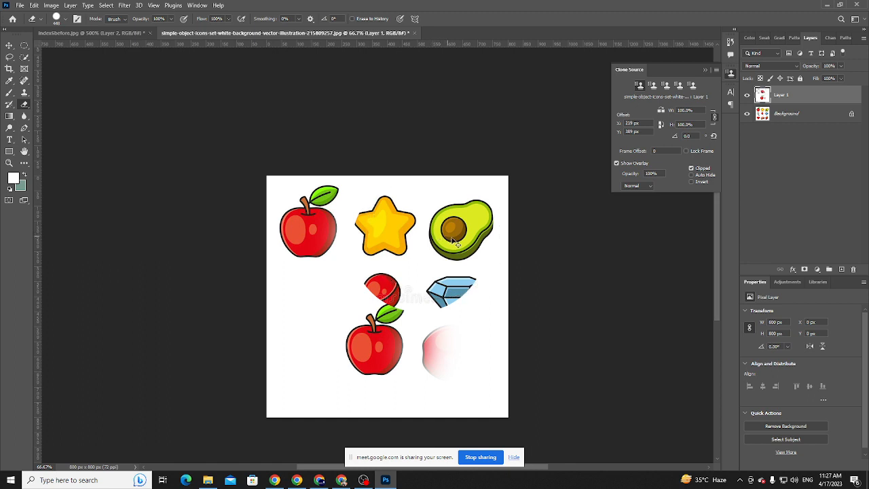
key("ctrl+z")
- Paint white over all the cloned apples on Layer 1 with the 417 px brush, leaving only the original apple
key("b")
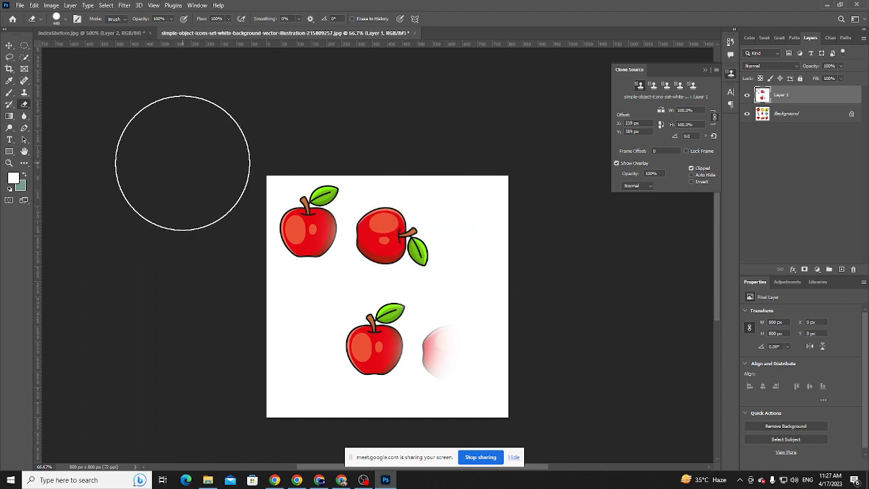
left_click(424, 235)
mouse_move(425, 235)
left_mouse_down()
mouse_move(412, 247)
mouse_move(409, 359)
left_mouse_up()
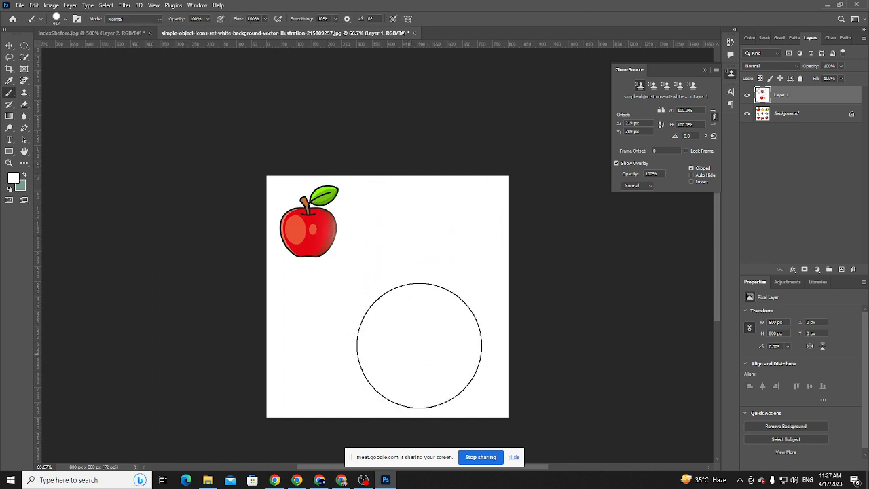
left_click_drag(425, 397, 388, 410)
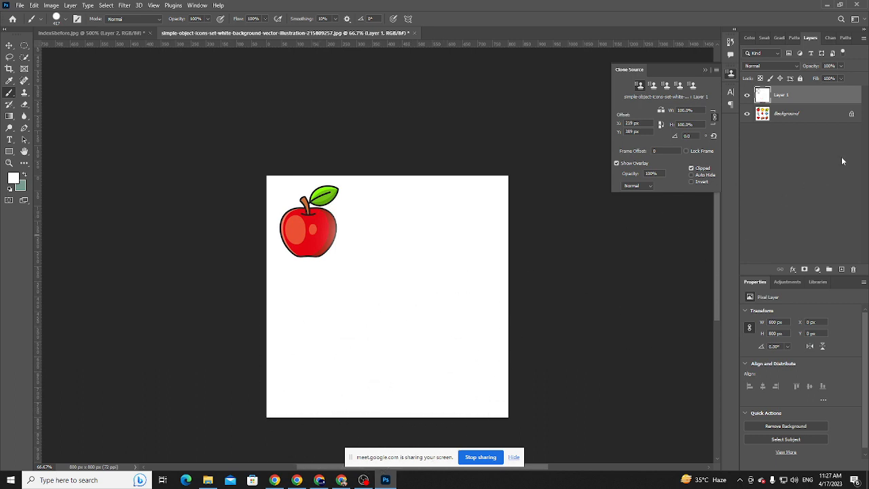
- Add a new layer and clone the original apple onto it in the white area with the 300 px Clone Stamp at 0° rotation
left_click(842, 269)
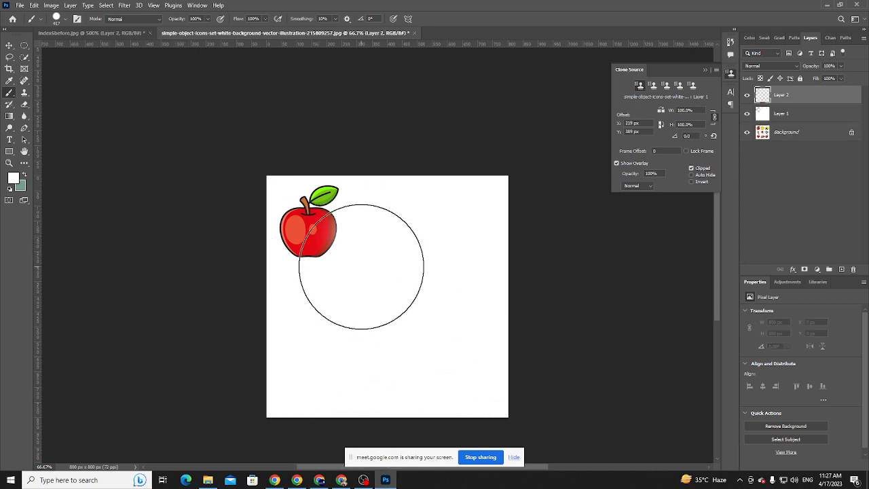
left_click(24, 94)
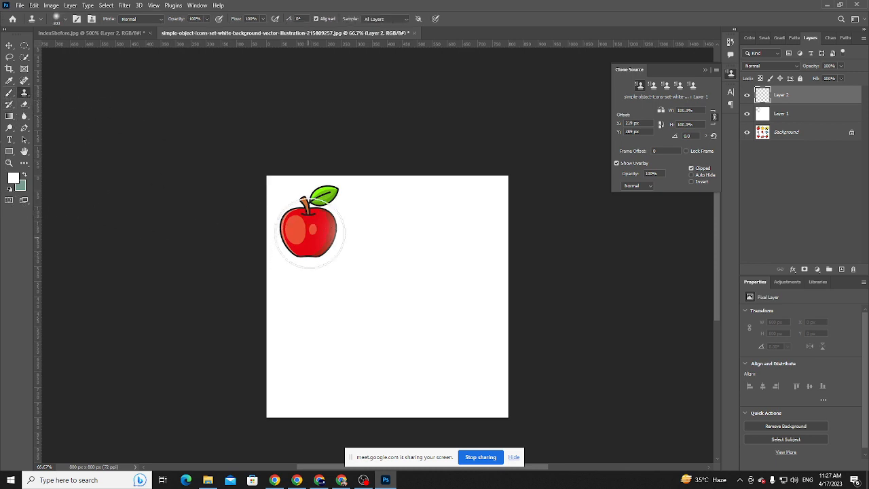
left_click(311, 226, "alt")
left_click(417, 258)
mouse_move(418, 258)
left_mouse_down()
mouse_move(407, 260)
mouse_move(427, 254)
mouse_move(411, 276)
mouse_move(413, 234)
mouse_move(423, 252)
mouse_move(417, 281)
mouse_move(421, 254)
left_mouse_up()
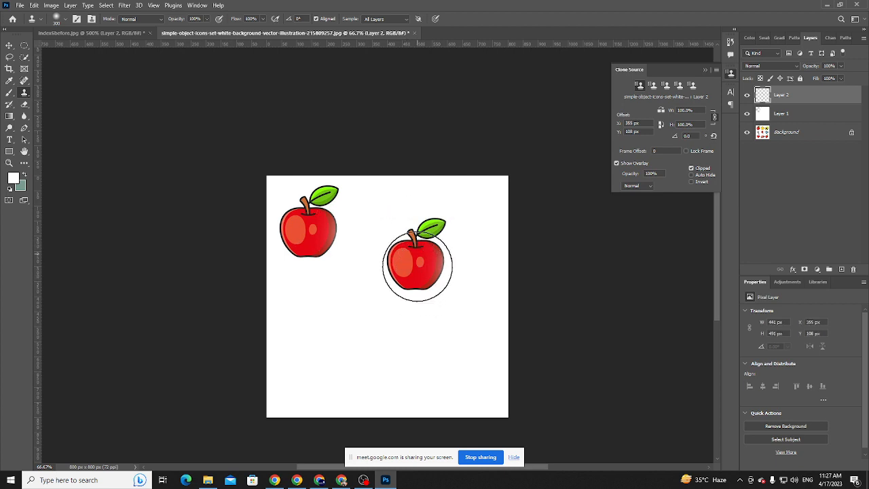
- Flip the cloned apple on Layer 2 horizontally and move it beside the original apple
key("ctrl+t")
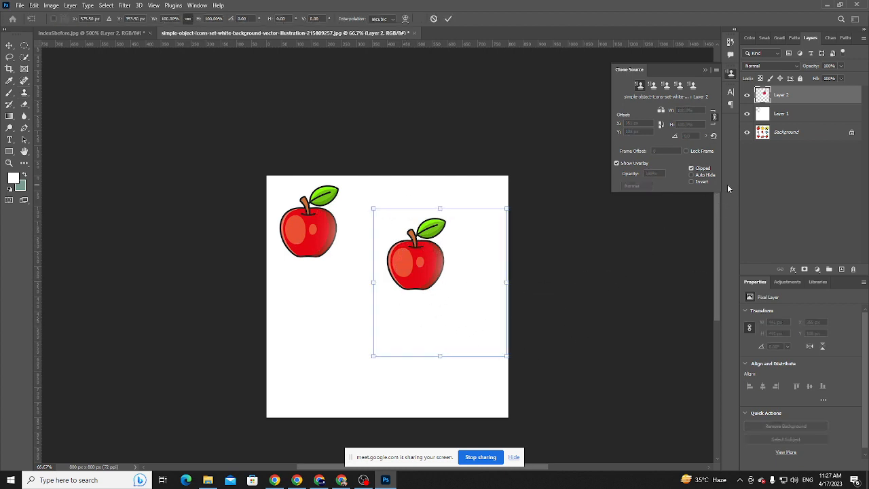
right_click(433, 257)
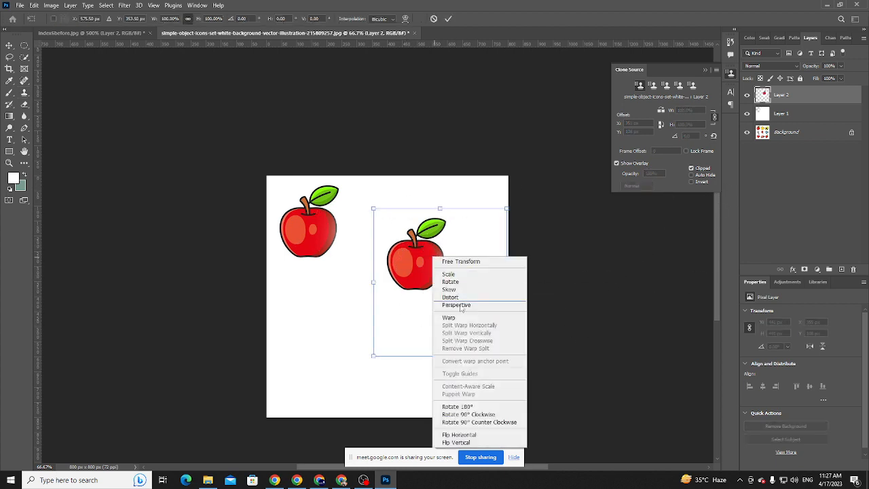
left_click(475, 435)
left_click(448, 19)
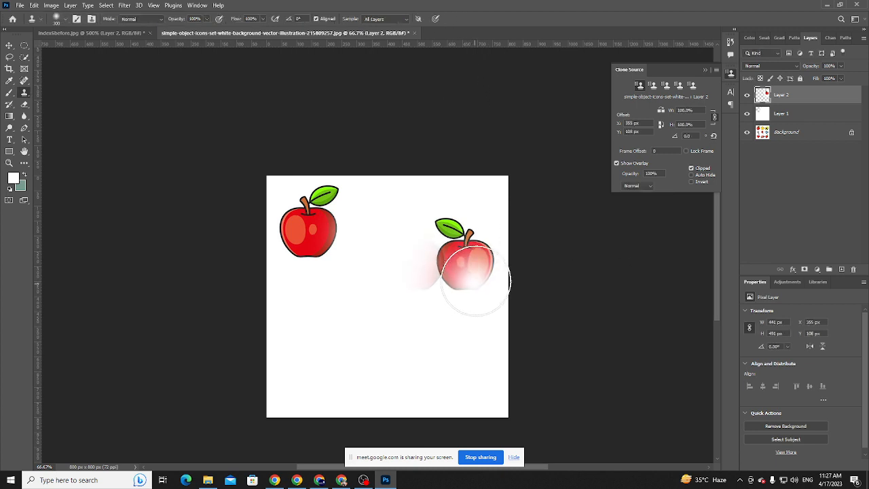
key("v")
left_click_drag(478, 269, 419, 214)
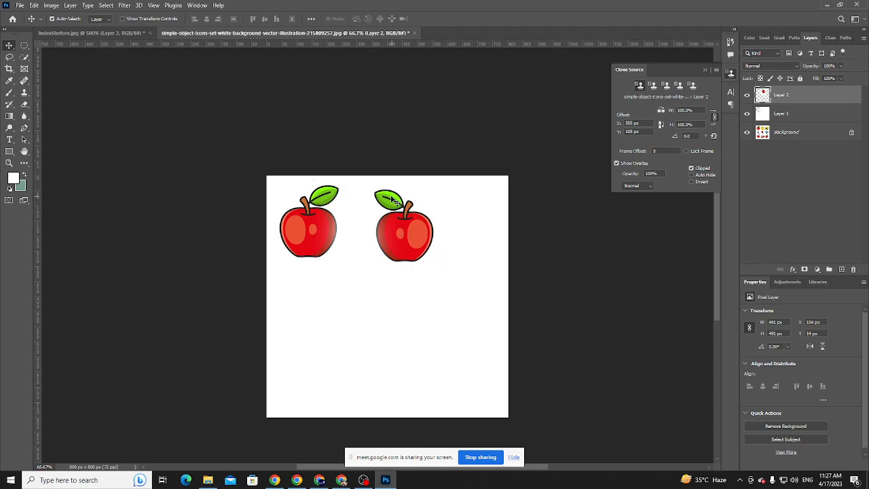
- Switch back to the damaged group photo, reduce the Clone Stamp to 25 px and sample the inner corner of the woman's undamaged eye
key("alt+Tab")
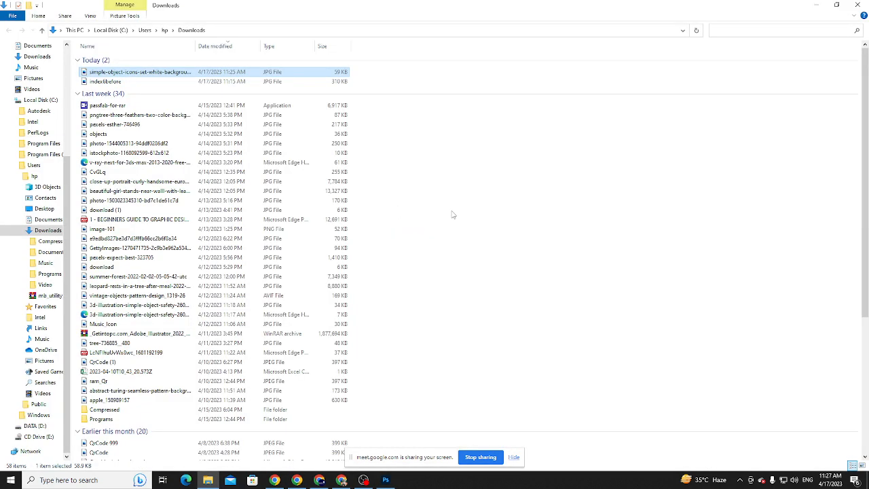
key("alt+Tab")
key("ctrl+Tab")
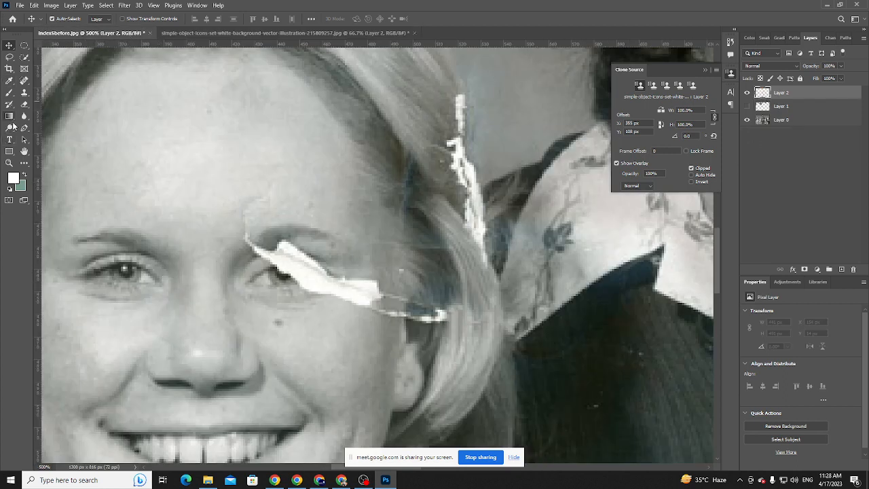
left_click(24, 95)
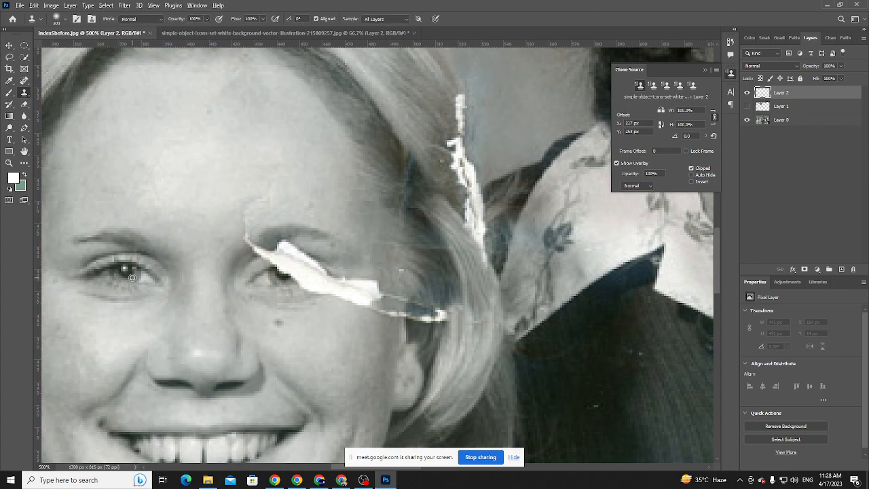
key("bracketleft")
key("bracketleft")
key("bracketleft")
key("bracketleft")
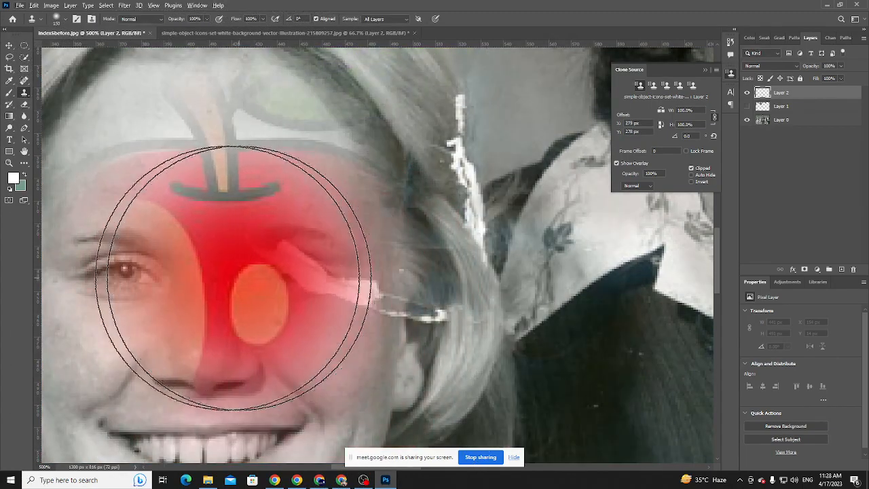
key("bracketleft")
key("bracketleft")
key("bracketleft")
key("bracketleft")
key("bracketleft")
key("bracketleft")
key("bracketleft")
key("bracketleft")
key("bracketleft")
key("bracketleft")
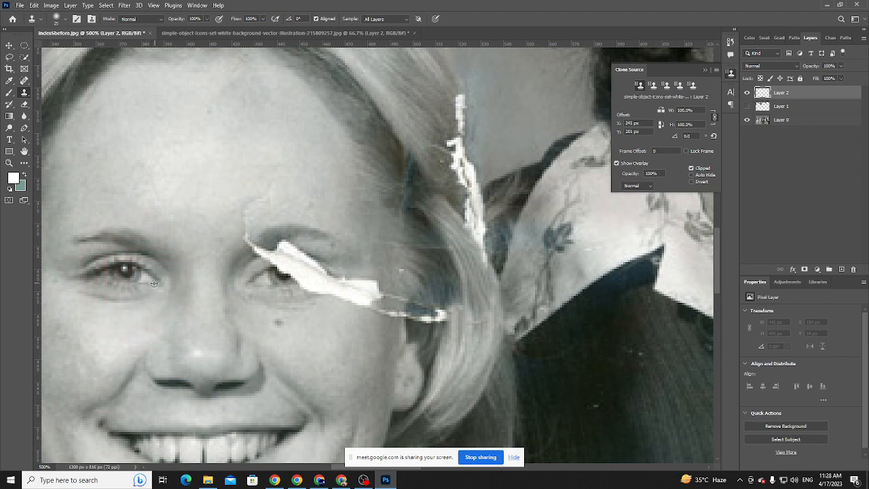
left_click(156, 283, "alt")
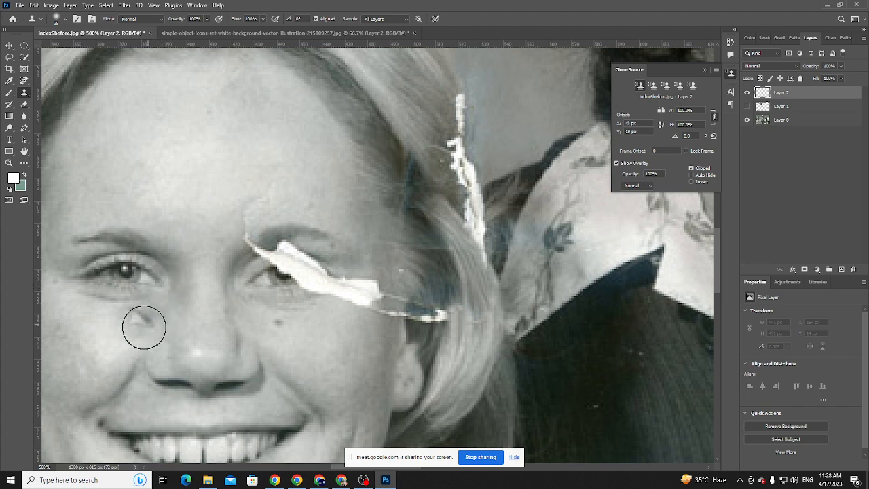
- Reduce the Clone Stamp to 7 px for precisely sampling the inner corner of the undamaged eye
key("[")
key("[")
key("[")
key("[")
key("[")
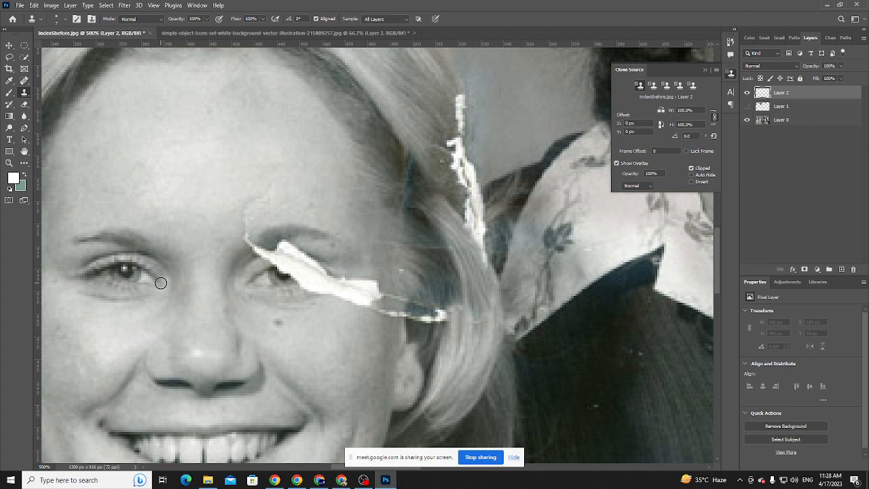
left_click_drag(160, 282, 149, 278)
- Resize the Clone Stamp brush to 45 px to cover the eye area being cloned
key("bracketright")
key("bracketright")
key("bracketright")
key("bracketright")
key("bracketright")
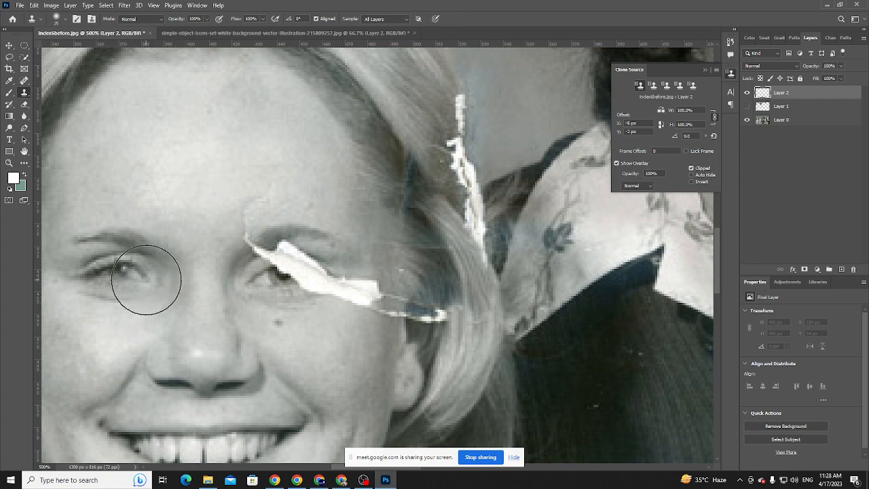
key("bracketright")
key("bracketright")
key("bracketright")
key("bracketright")
key("bracketright")
key("bracketright")
key("bracketright")
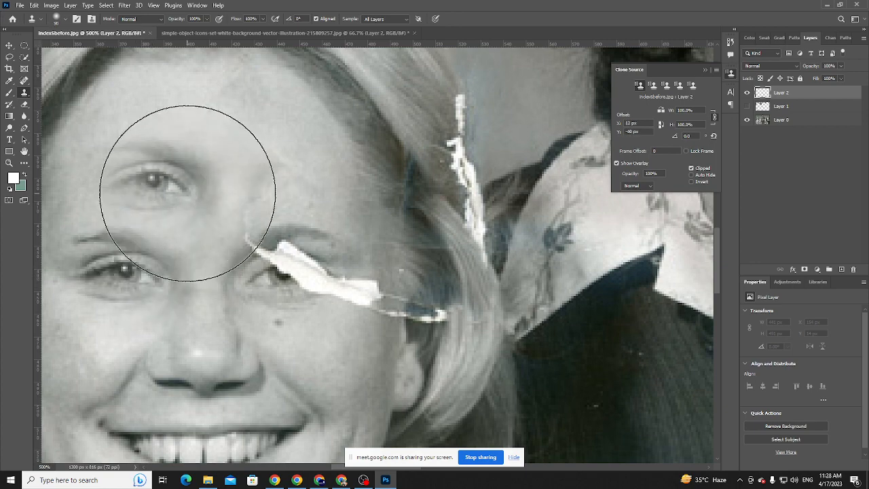
key("bracketleft")
key("bracketleft")
key("bracketleft")
key("bracketleft")
key("bracketleft")
key("bracketleft")
key("bracketleft")
key("bracketleft")
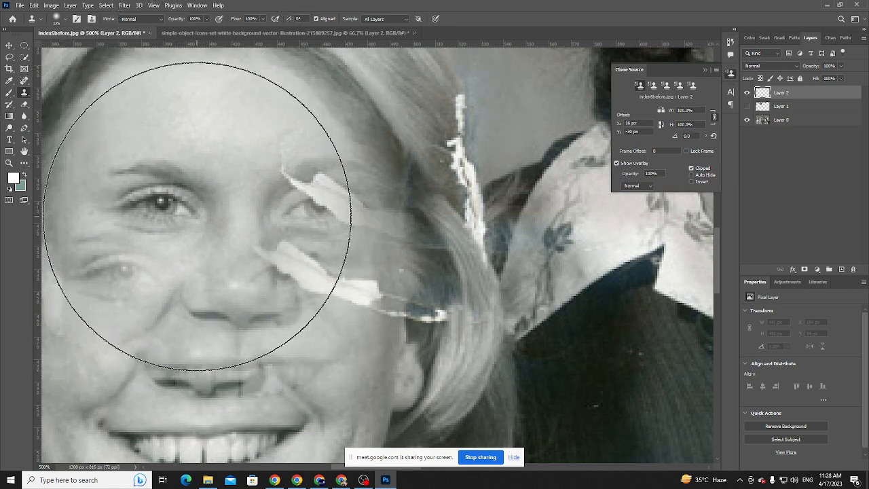
key("bracketleft")
key("bracketleft")
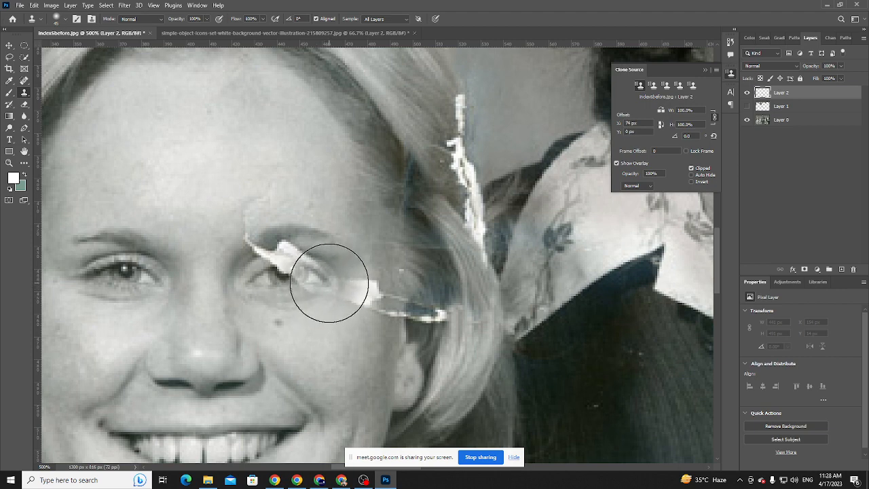
- Place two horizontal guides just above and below the eyes and a vertical guide at the torn eye's outer corner
left_click_drag(223, 54, 204, 251)
mouse_move(229, 45)
left_mouse_down()
mouse_move(229, 295)
mouse_move(231, 287)
left_mouse_up()
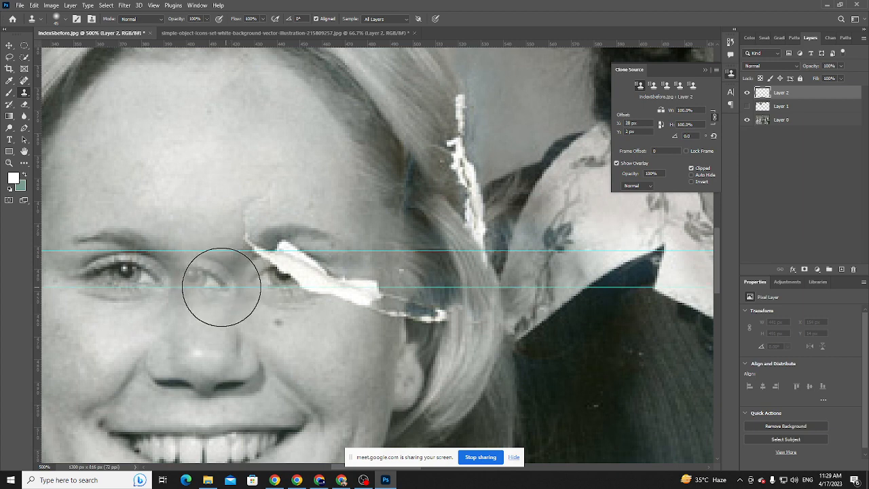
left_click_drag(37, 192, 326, 224)
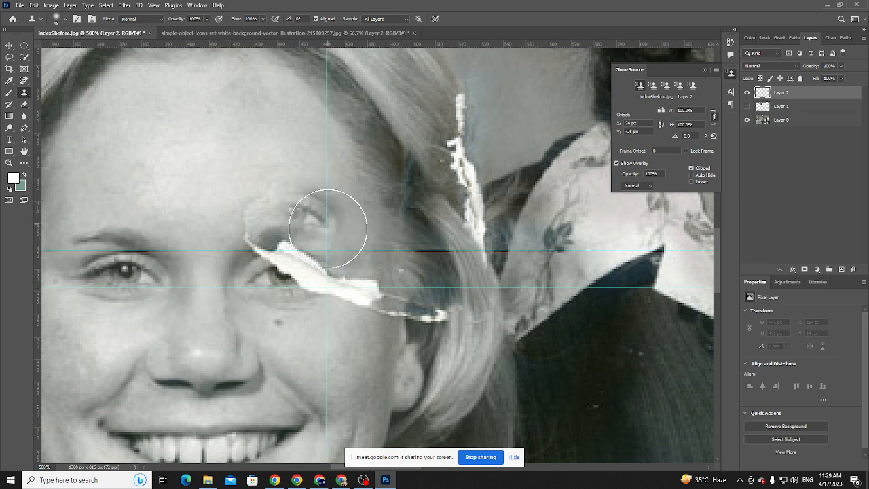
- Clone the undamaged eye over the torn eye on Layer 2, lining it up with the guides
left_click(322, 283)
mouse_move(323, 283)
left_mouse_down()
mouse_move(271, 277)
mouse_move(267, 291)
mouse_move(272, 274)
left_mouse_up()
left_click_drag(301, 271, 312, 291)
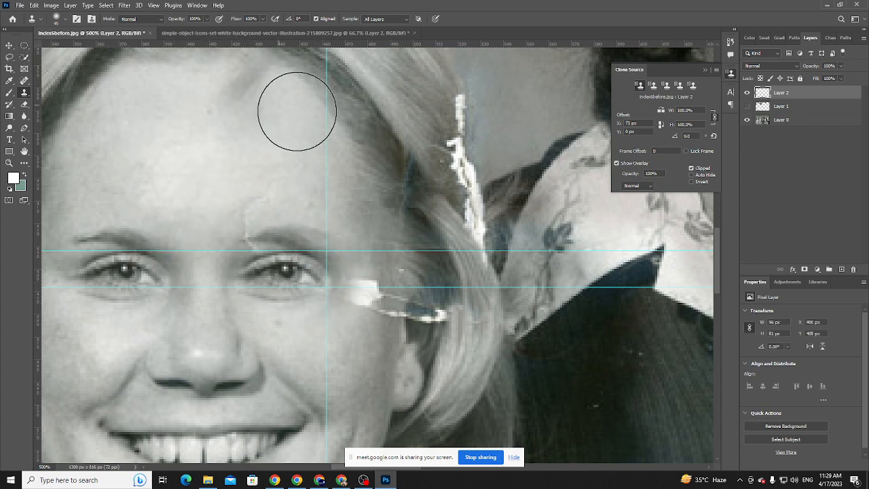
- Remove the vertical guide and both horizontal guides from the photo
key("v")
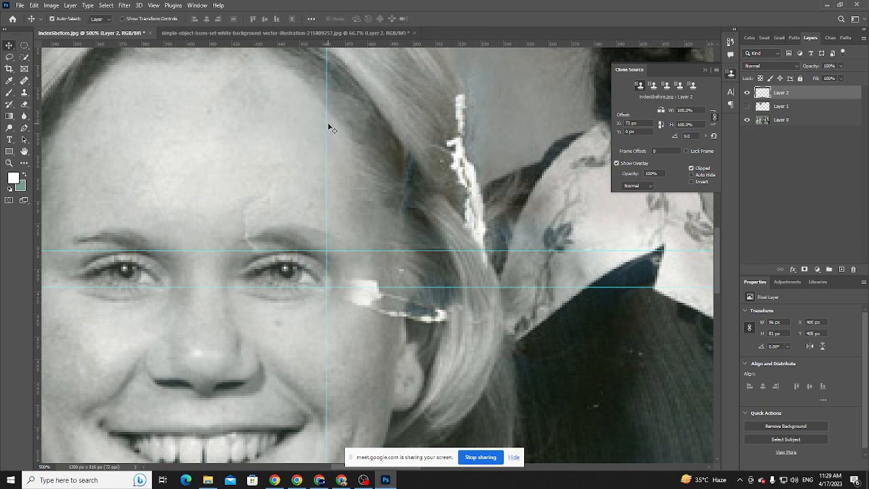
left_click_drag(326, 124, 15, 109)
left_click_drag(269, 252, 269, 6)
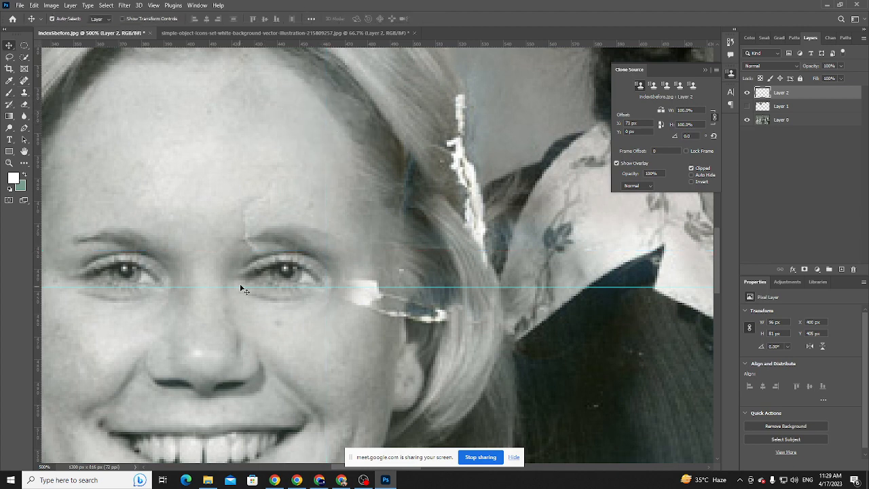
left_click_drag(242, 288, 258, 43)
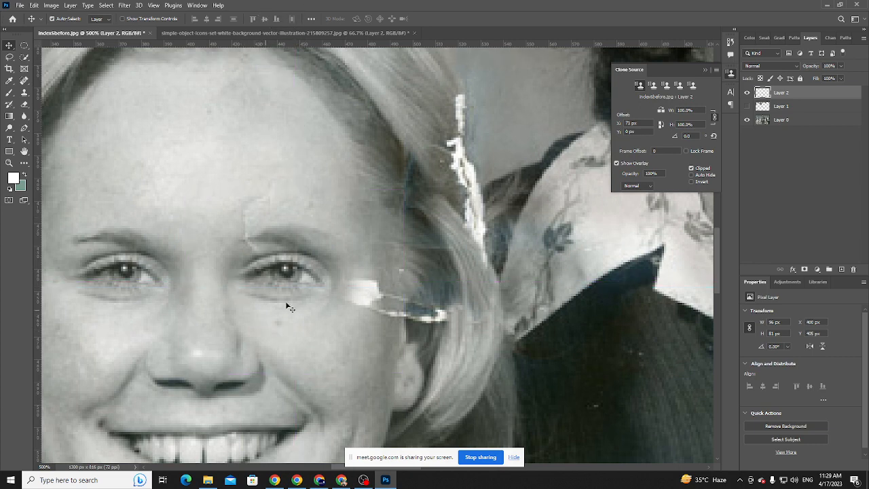
- Flip the cloned eye on Layer 2 horizontally and shift it closer to the nose to align it with the face
scroll(297, 279, "down", 3)
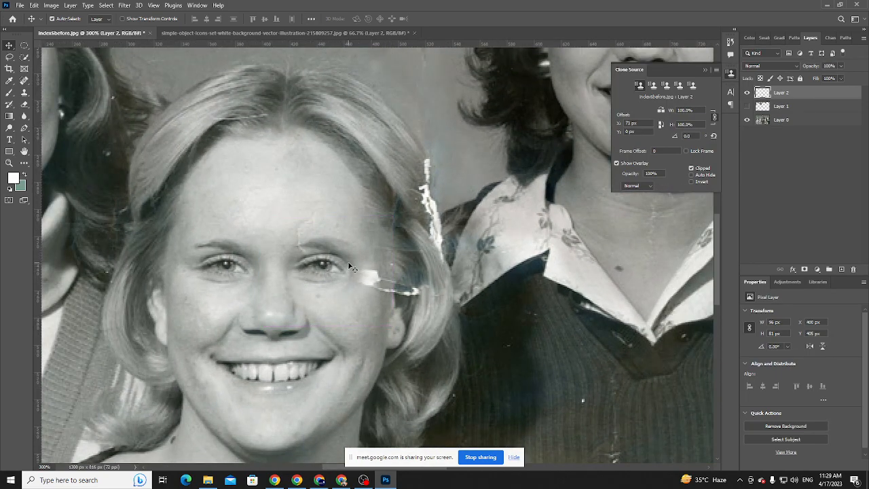
key("ctrl+t")
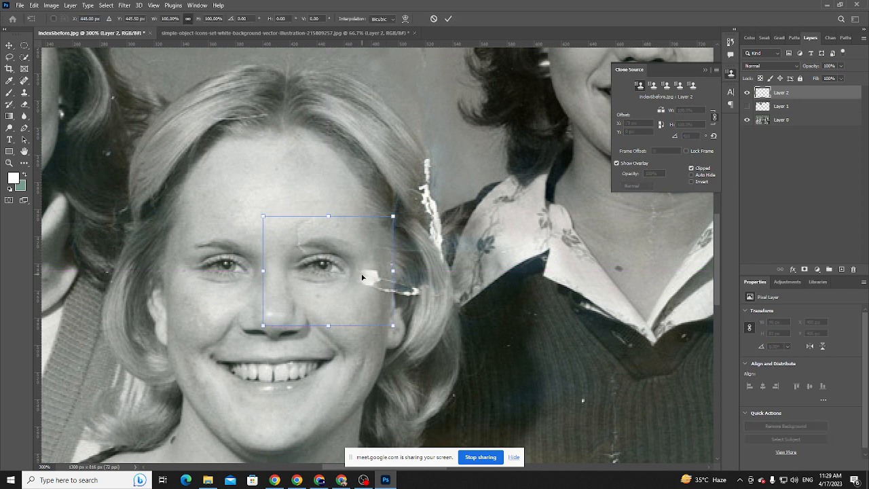
right_click(364, 275)
left_click(388, 452)
left_click_drag(329, 268, 311, 268)
left_click(448, 19)
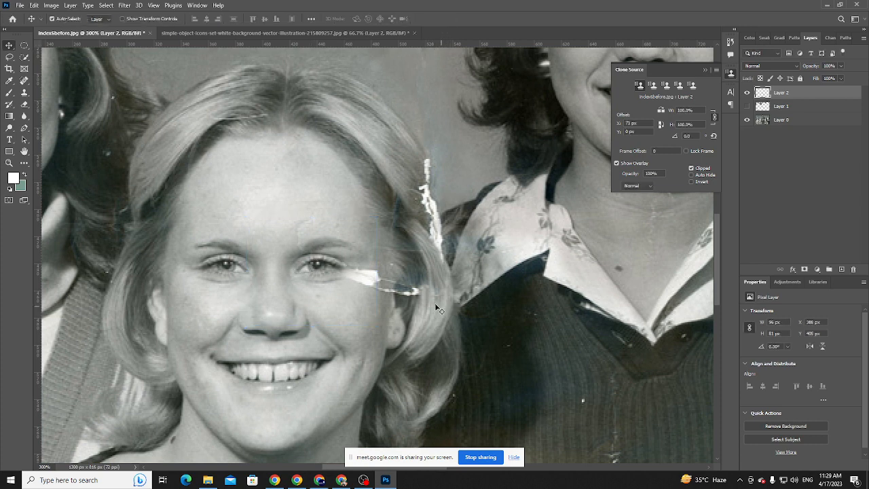
- Nudge the flipped eye on Layer 2 to X 390 px, Y 407 px, toggling the layer's visibility to compare it with the torn original
left_click(747, 93)
left_click(747, 94)
left_click(747, 93)
left_click(747, 93)
left_click(747, 93)
left_click(747, 93)
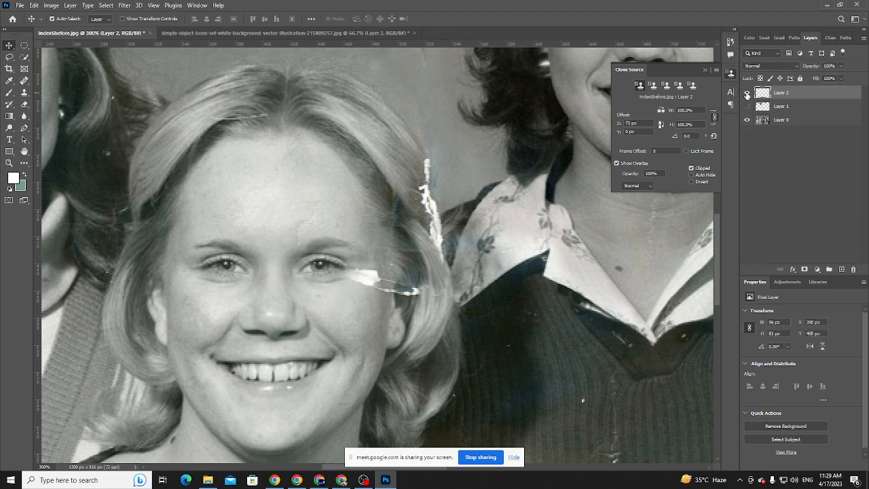
key("Down")
left_click(747, 94)
left_click(747, 94)
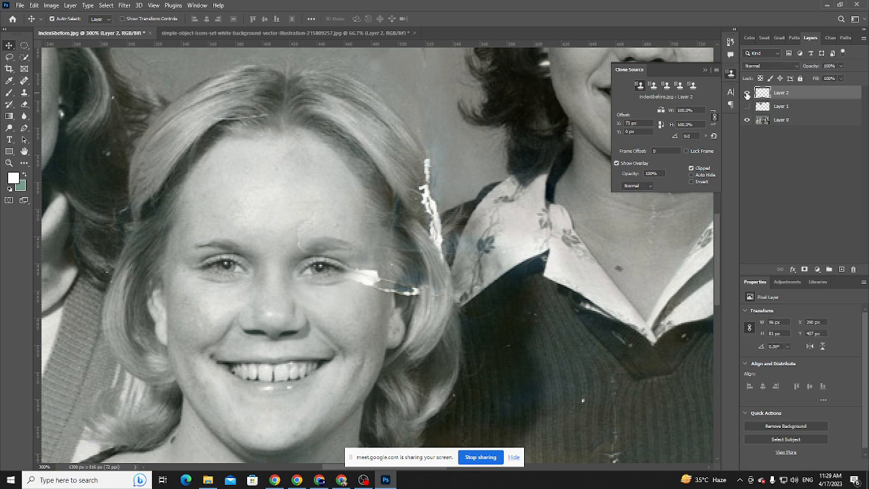
left_click(747, 93)
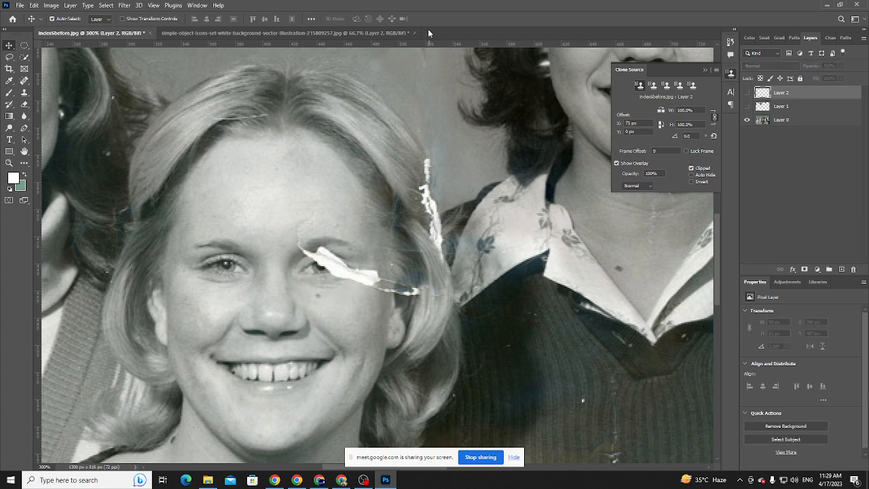
- Place a horizontal and a vertical guide crossing at the torn eye's inner corner and show Layer 2 again
left_click_drag(353, 44, 348, 272)
left_click_drag(35, 269, 303, 270)
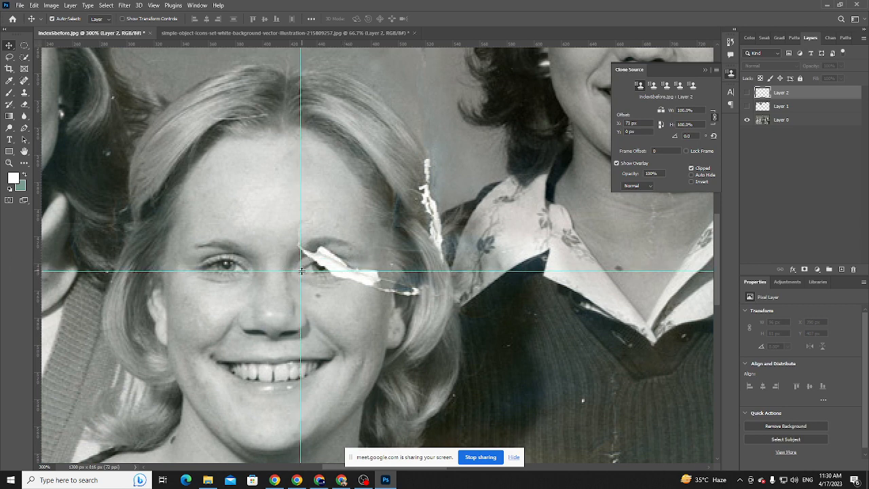
left_click(748, 92)
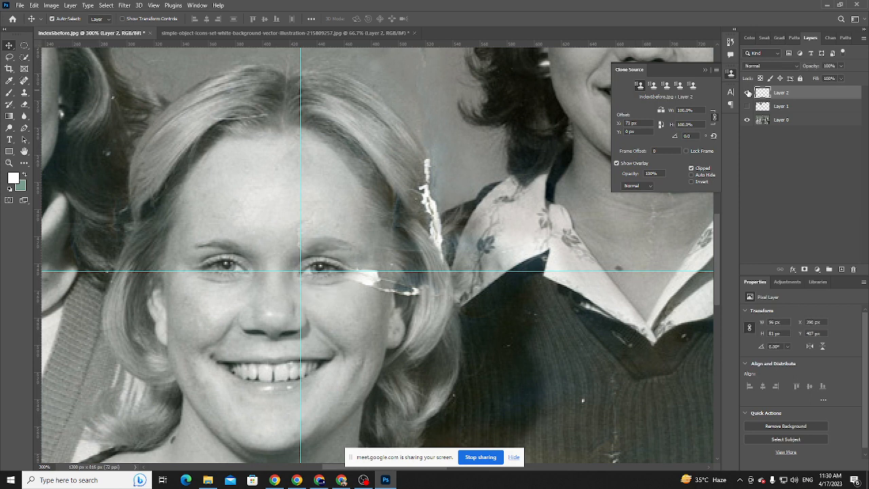
- Nudge Layer 2 to X 391 px, Y 404 px, comparing it with the original beneath, and remove both guides
left_click(749, 93)
left_click(749, 93)
left_click(748, 93)
left_click(748, 93)
left_click(749, 93)
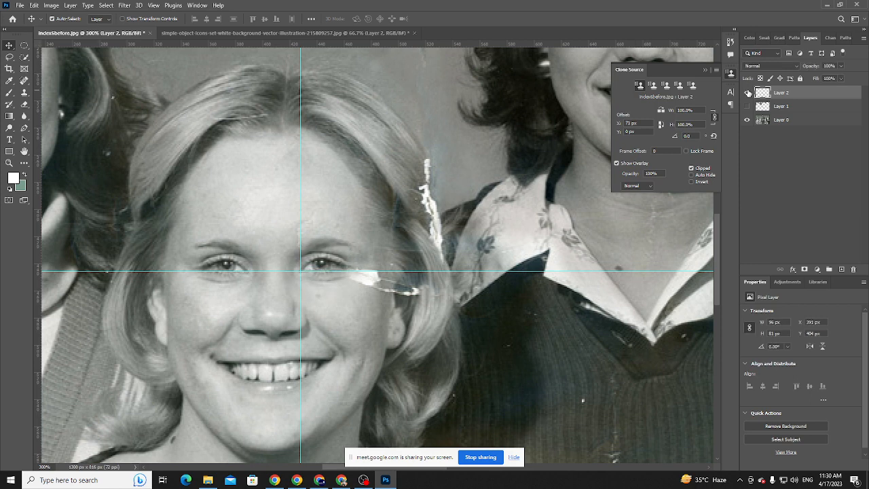
left_click(749, 93)
left_click(748, 93)
left_click(748, 93)
left_click(748, 93)
left_click(749, 93)
left_click(748, 93)
left_click(749, 93)
left_click(748, 93)
left_click_drag(301, 251, 23, 255)
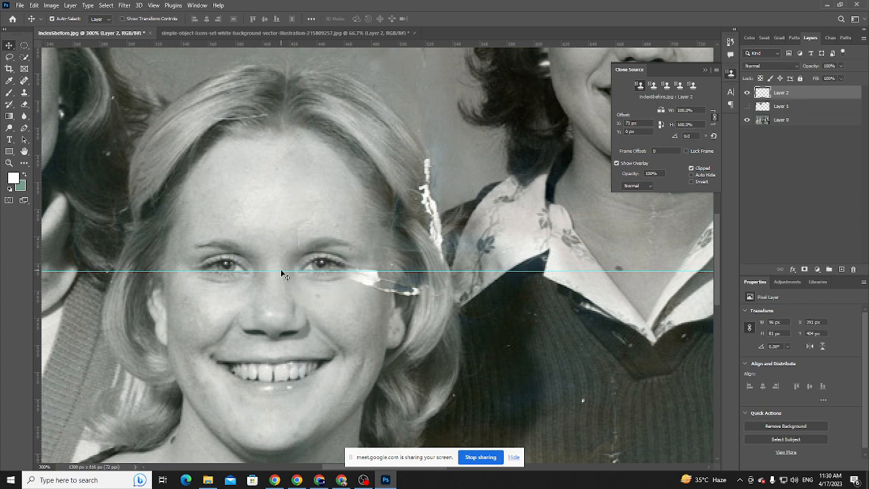
left_click_drag(283, 271, 337, 7)
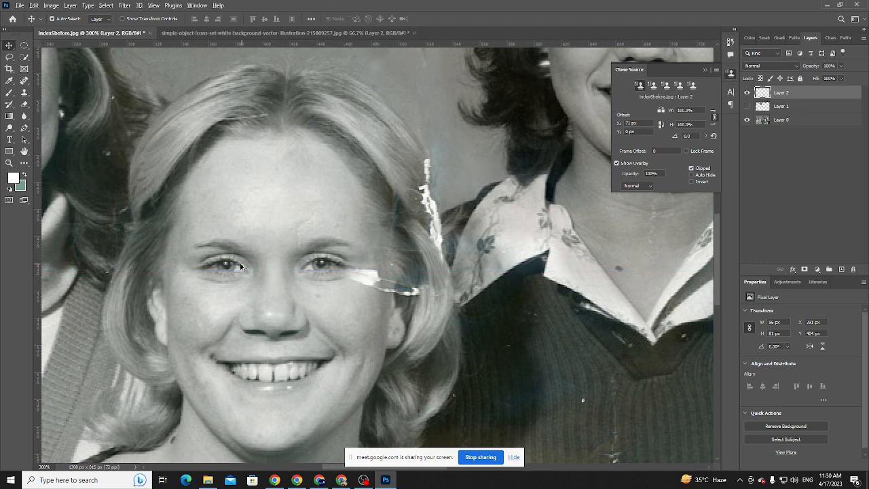
- Try cloning a horizontally flipped copy of the undamaged eye onto the forehead with the Clone Stamp, and undo it
key("ctrl+plus")
key("ctrl+plus")
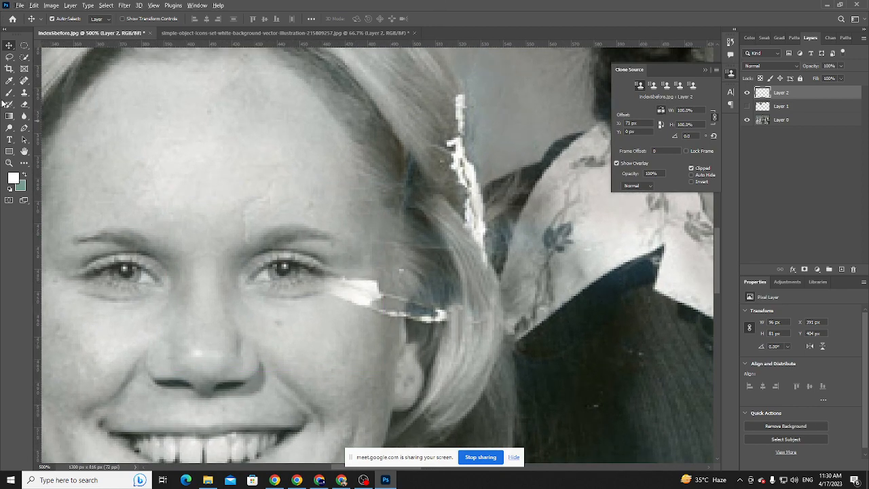
left_click(24, 92)
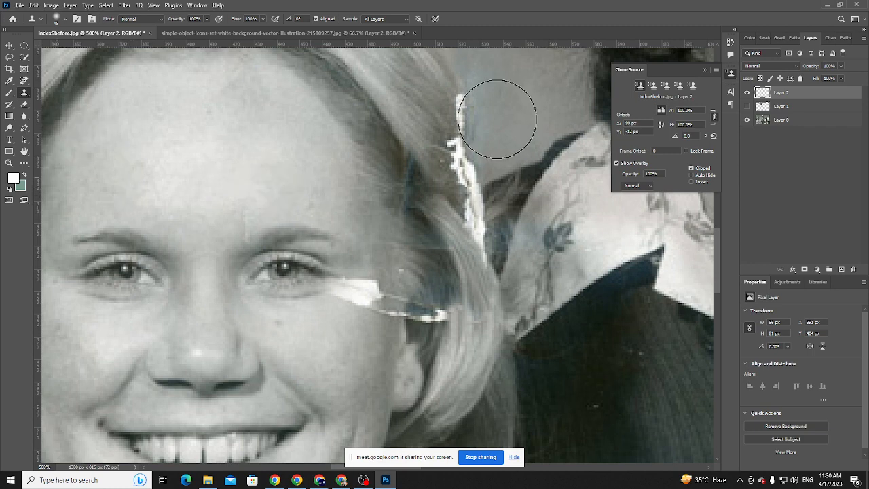
left_click(150, 172, "alt")
left_click(136, 270, "alt")
mouse_move(204, 146)
left_mouse_down()
mouse_move(238, 150)
mouse_move(190, 148)
left_mouse_up()
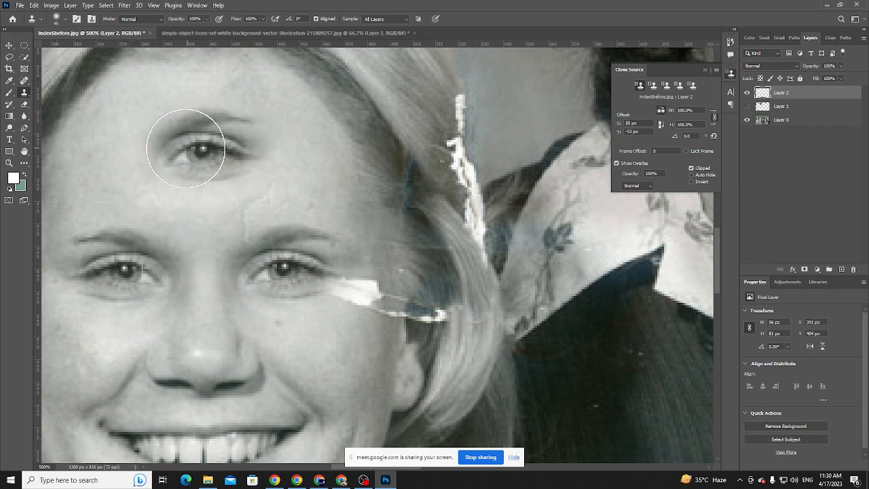
left_click(453, 372)
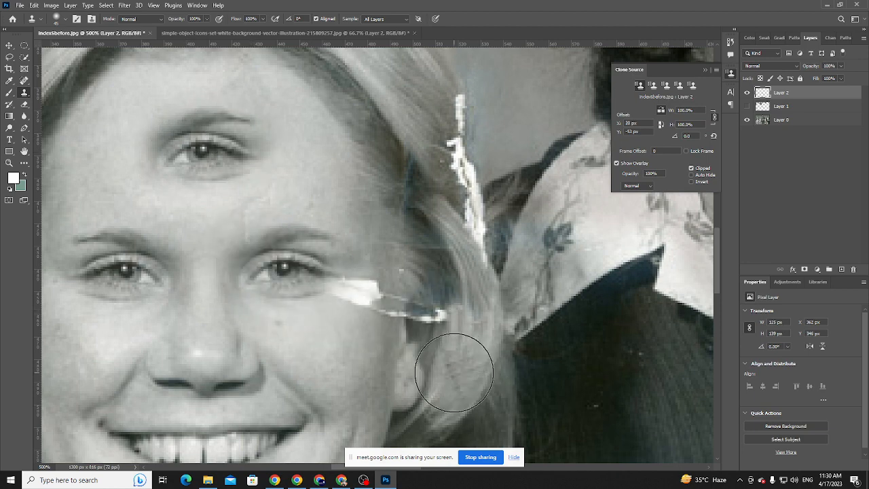
key("ctrl+z")
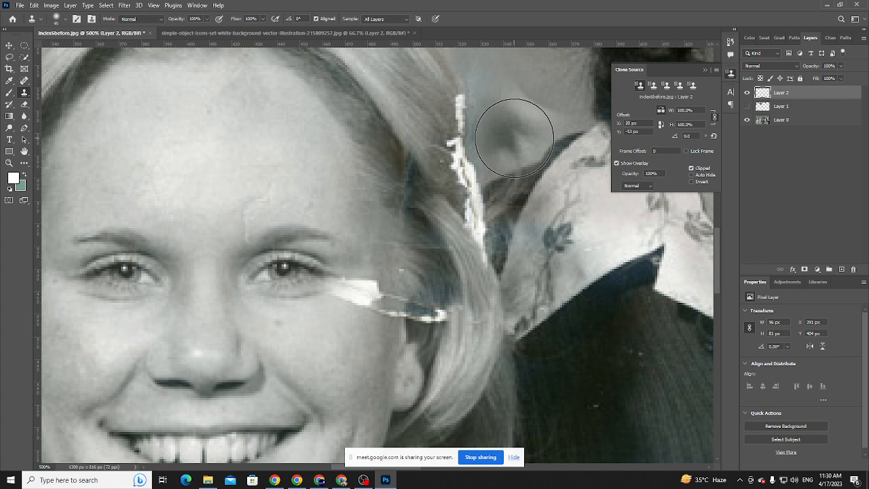
- Hide Layer 2 and shrink the Clone Stamp brush to 1 px for precise sampling at the undamaged eye's inner corner
left_click(748, 93)
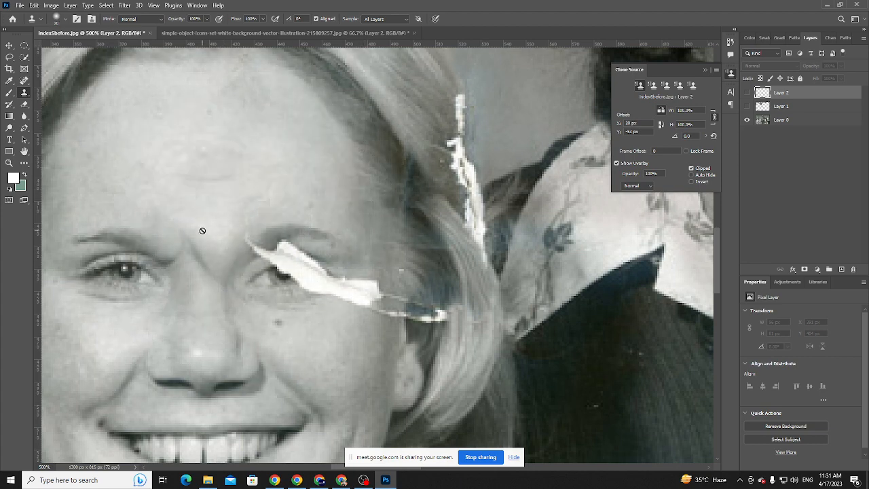
key("bracketleft")
key("bracketleft")
key("bracketleft")
key("bracketleft")
key("bracketleft")
key("bracketleft")
key("bracketleft")
key("bracketleft")
key("bracketleft")
key("bracketleft")
key("bracketleft")
key("bracketleft")
key("bracketleft")
key("bracketleft")
key("bracketleft")
key("bracketleft")
key("bracketleft")
key("bracketleft")
key("bracketleft")
left_click(154, 285)
left_click(426, 181)
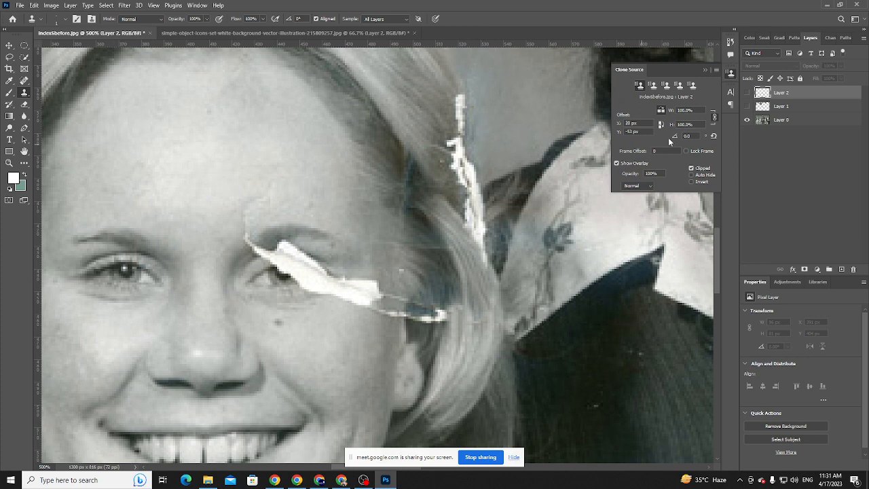
- Add a new empty layer above Layer 2 and keep Layer 2 hidden so the torn eye is exposed
left_click(747, 92)
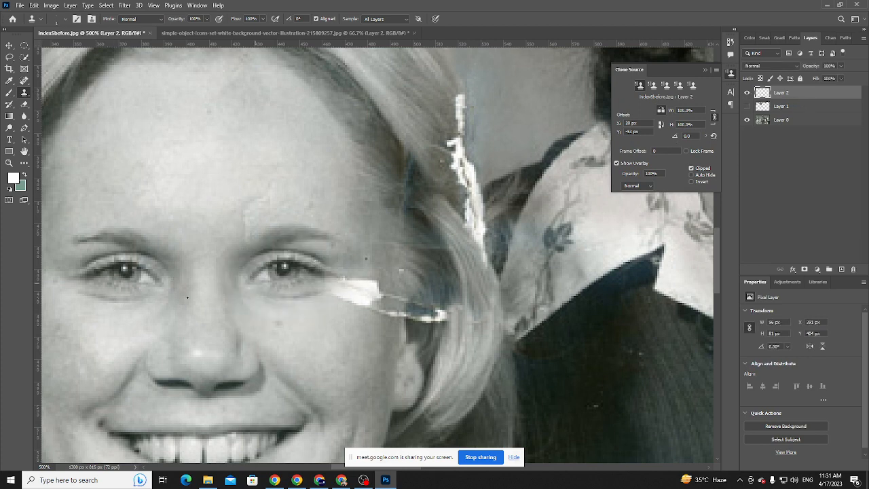
left_click(842, 270)
left_click(747, 106)
- Sample the undamaged eye's inner corner as the clone source and set the Clone Stamp brush size to 20 px
left_click(161, 286, "alt")
key("bracketright")
key("bracketright")
key("bracketright")
key("bracketright")
key("bracketright")
key("bracketright")
key("bracketright")
key("bracketright")
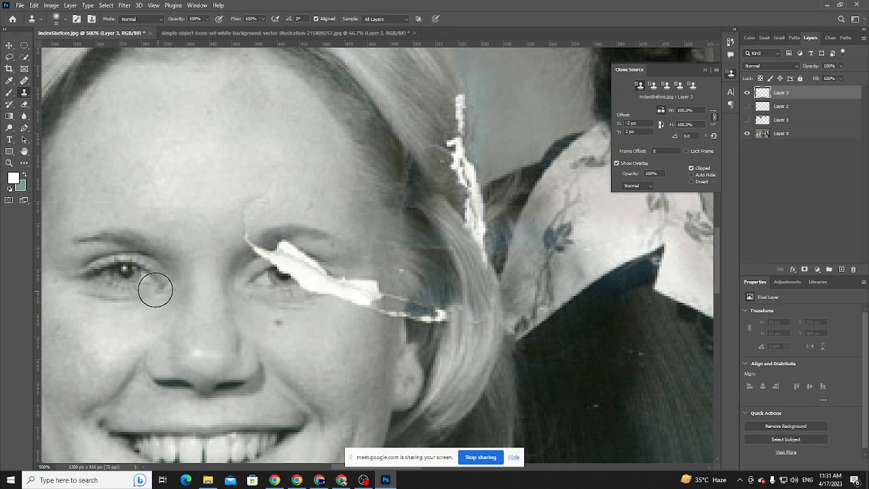
key("bracketleft")
key("bracketleft")
key("bracketleft")
key("bracketleft")
key("bracketleft")
key("bracketleft")
key("bracketleft")
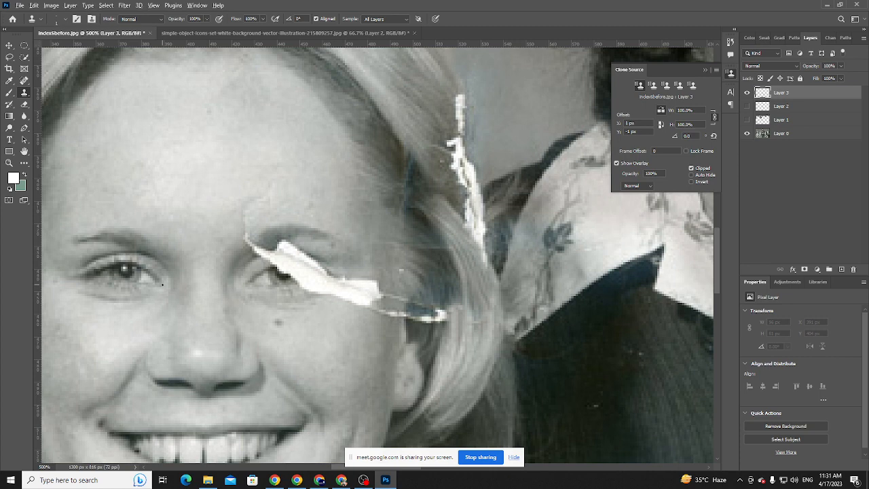
key("bracketright")
key("bracketright")
key("bracketright")
key("bracketright")
key("bracketright")
key("bracketright")
key("bracketright")
key("bracketright")
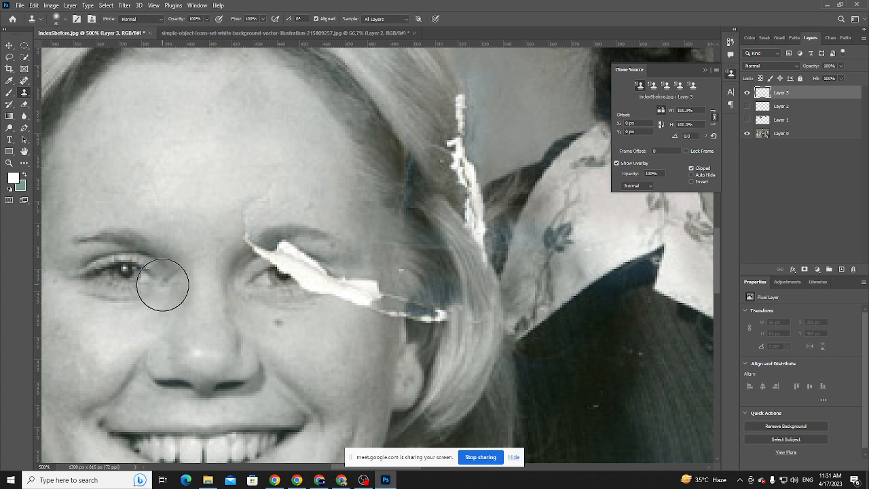
key("bracketright")
key("bracketleft")
key("bracketleft")
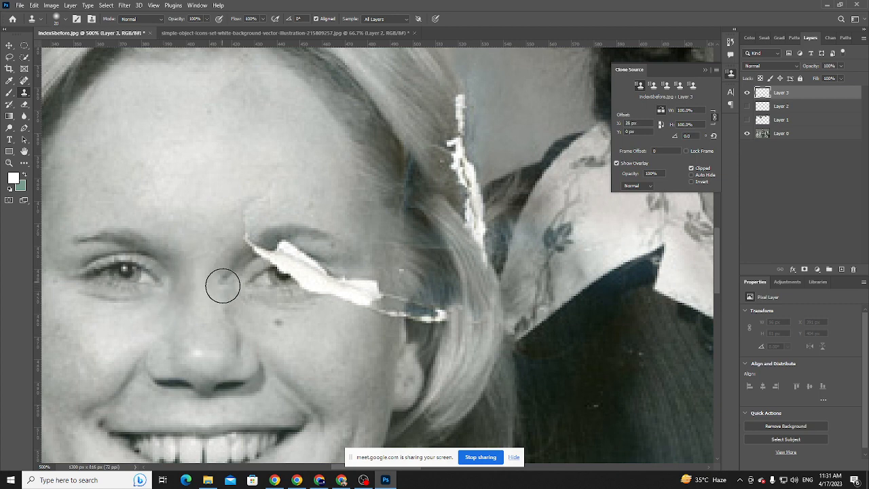
- Cross two guides at the torn eye's inner corner and clone the mirrored undamaged eye and eyebrow over the tear on Layer 3
left_click_drag(37, 336, 245, 305)
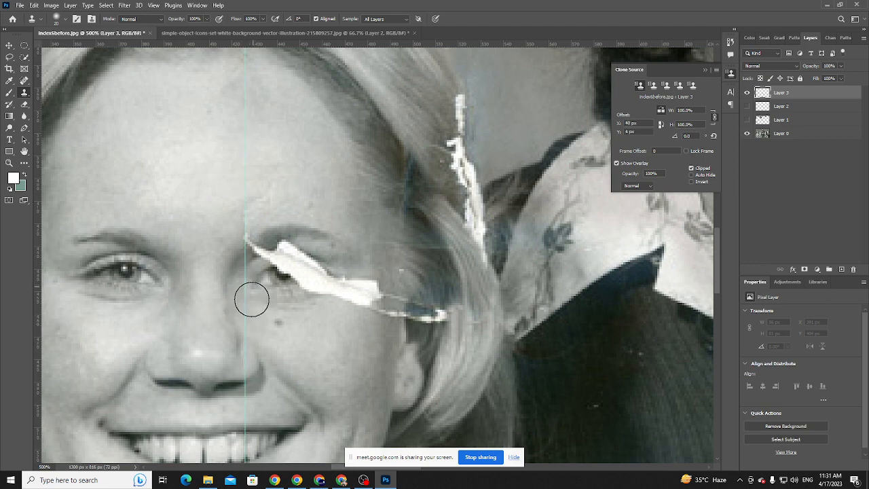
left_click_drag(328, 44, 325, 285)
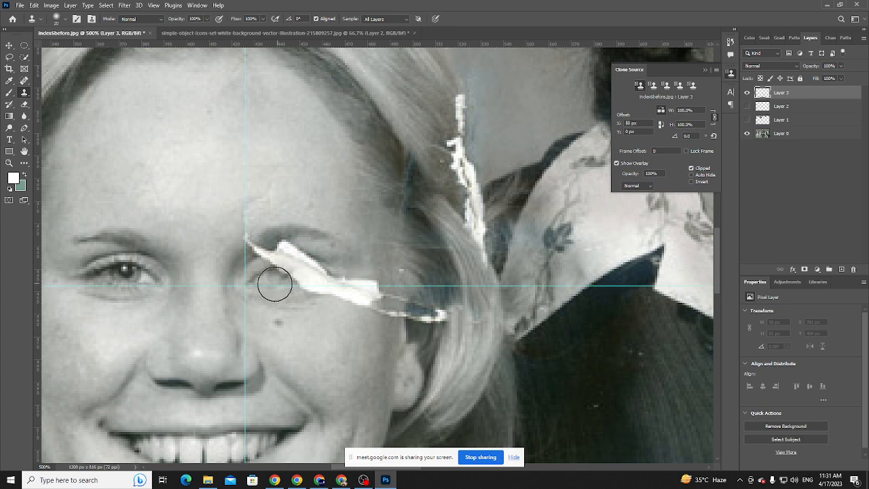
mouse_move(250, 281)
left_mouse_down()
mouse_move(315, 263)
mouse_move(321, 279)
mouse_move(302, 271)
mouse_move(264, 282)
mouse_move(320, 292)
mouse_move(331, 275)
mouse_move(276, 259)
mouse_move(268, 269)
mouse_move(280, 250)
mouse_move(257, 268)
mouse_move(259, 248)
mouse_move(286, 241)
mouse_move(249, 253)
mouse_move(299, 235)
mouse_move(317, 290)
mouse_move(347, 285)
left_mouse_up()
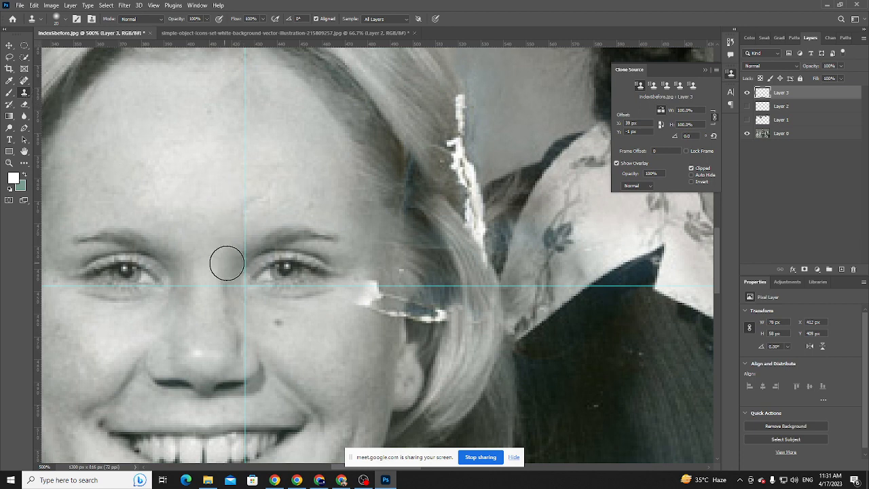
- Remove both guides and toggle Layer 3 off and on to compare the rebuilt eye with the torn original
key("v")
left_click_drag(246, 254, 34, 241)
mouse_move(192, 287)
left_mouse_down()
mouse_move(252, 62)
mouse_move(276, 59)
mouse_move(276, 44)
left_mouse_up()
left_click(747, 93)
left_click(747, 93)
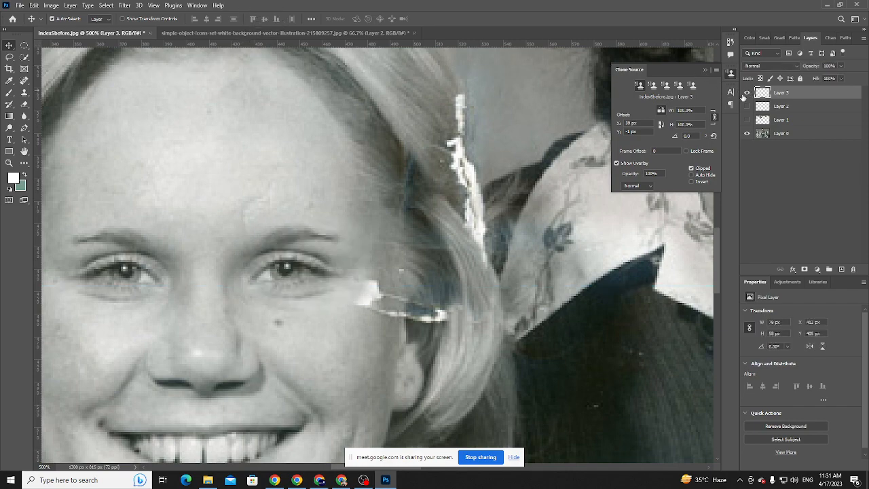
- Try cloning clean background over the white cracks beside the woman with glasses directly on Layer 0, and undo the strokes
key("ctrl+0")
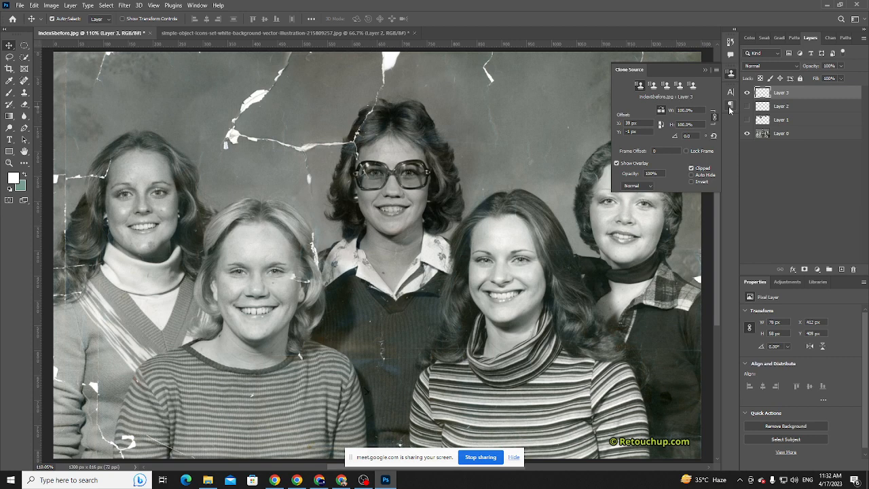
left_click(283, 98)
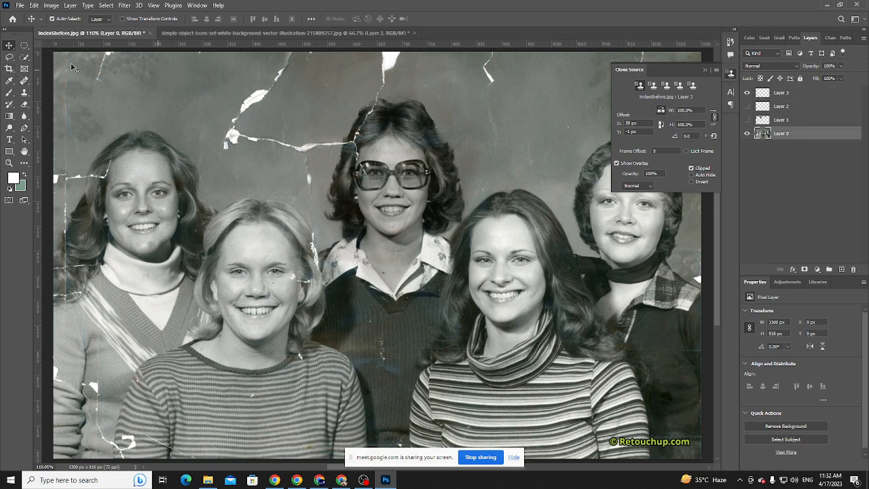
left_click(24, 92)
left_click(209, 92, "alt")
left_click_drag(245, 101, 274, 86)
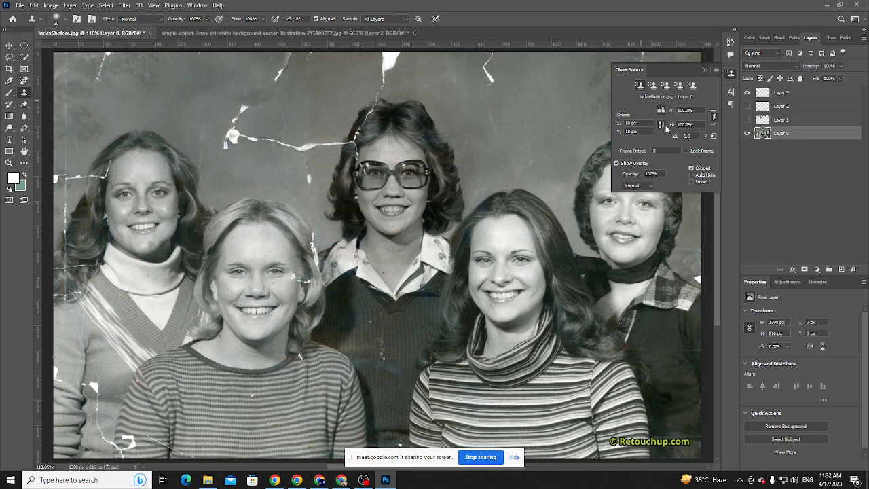
left_click(231, 88, "alt")
mouse_move(241, 96)
left_mouse_down()
mouse_move(242, 114)
mouse_move(246, 105)
mouse_move(235, 129)
mouse_move(232, 123)
left_mouse_up()
key("ctrl+z")
key("ctrl+z")
key("ctrl+z")
key("ctrl+z")
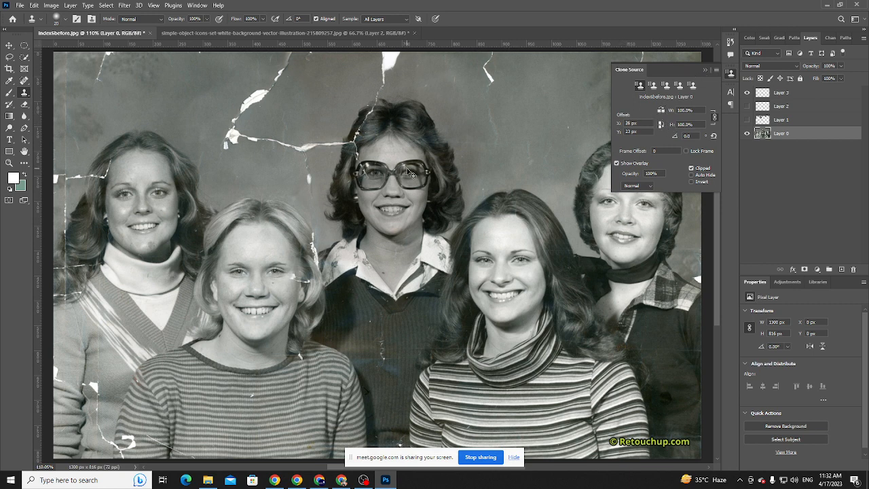
- Collapse the Clone Source panel and switch to the Move tool, undoing any accidental shift of the photo
key("ctrl+minus")
key("ctrl+minus")
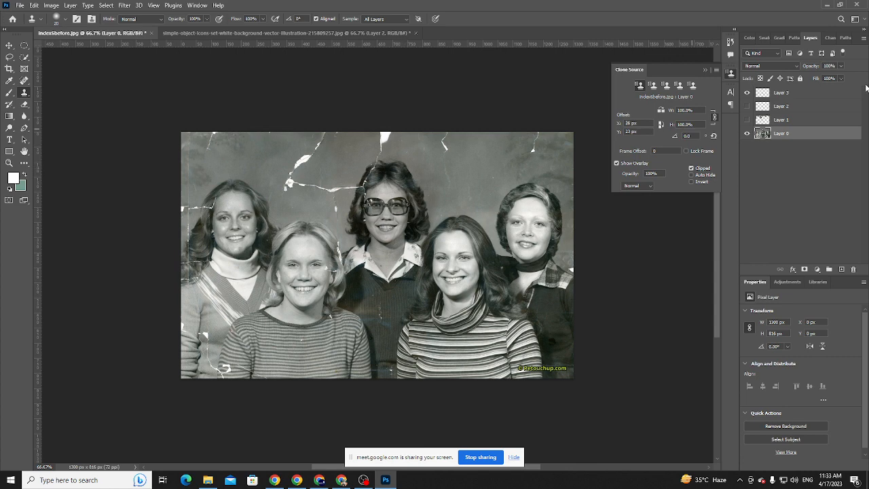
left_click(706, 69)
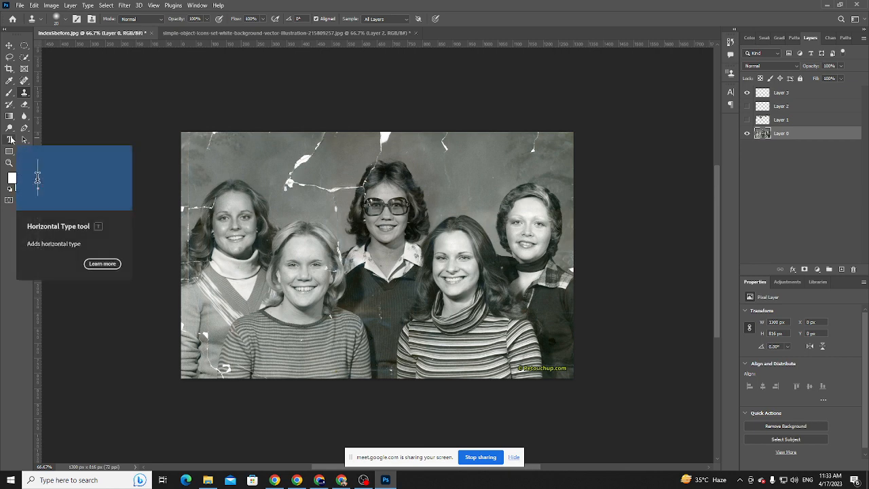
left_click(9, 45)
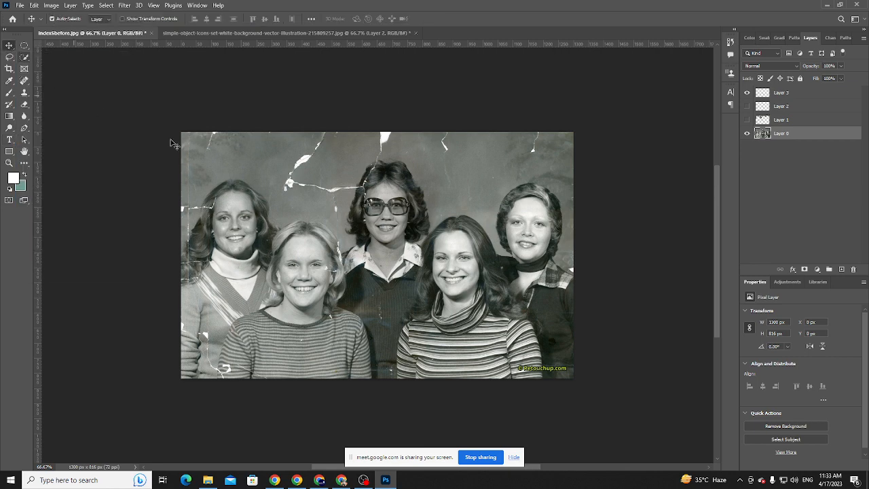
left_click_drag(288, 186, 335, 189)
key("ctrl+z")
key("alt+Tab")
key("alt+shift+Tab")
- Make Layers 1, 2 and 3 all visible, comparing each with the damaged photo, and select Layer 1 to inspect the woman's repaired face
left_click(747, 93)
left_click(748, 93)
left_click(747, 106)
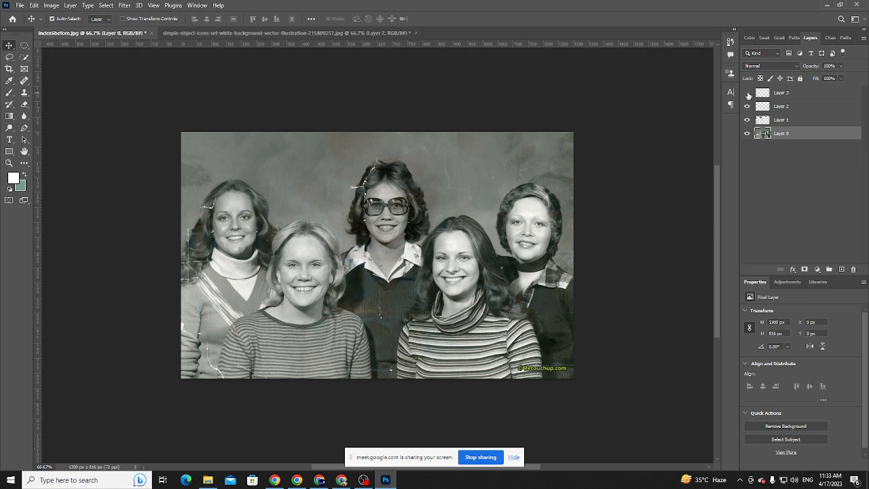
left_click(748, 106)
left_click(747, 94)
left_click(748, 119)
left_click(747, 119)
left_click(748, 106)
left_click(748, 93)
left_click(761, 120)
key("z")
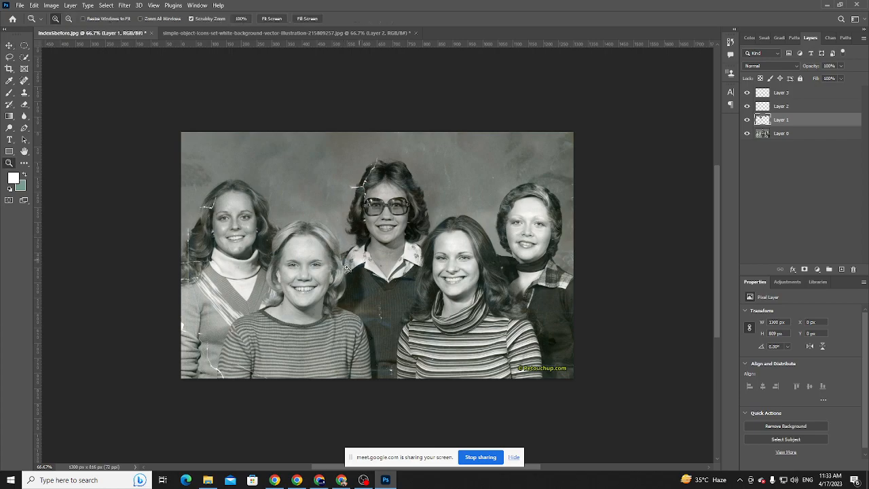
left_click_drag(313, 265, 369, 305)
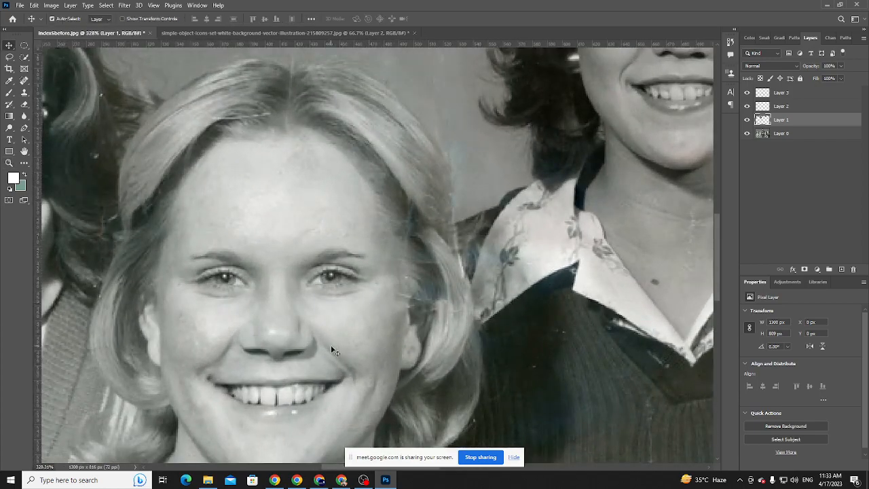
- Switch to the Google Meet call in Chrome to view the participant's shared Photoshop screen
key("alt+Tab")
key("alt+Tab")
left_click(711, 193)
key("alt+Tab")
left_click(427, 326)
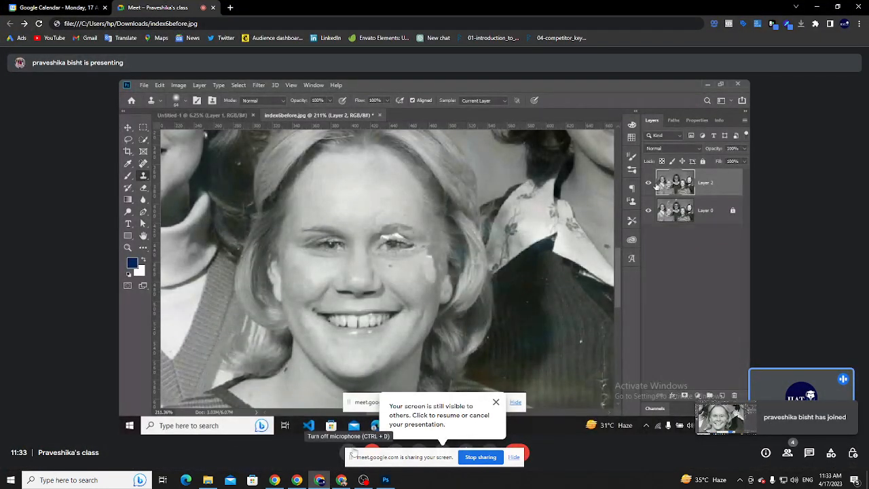
- Compare the participant's repaired eye with the damaged original by toggling the visibility of Layer 2
left_click(648, 183)
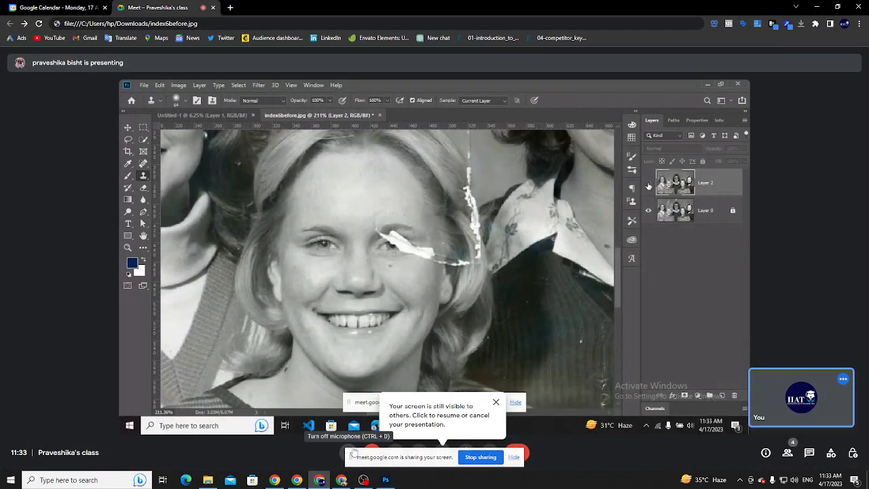
left_click(648, 184)
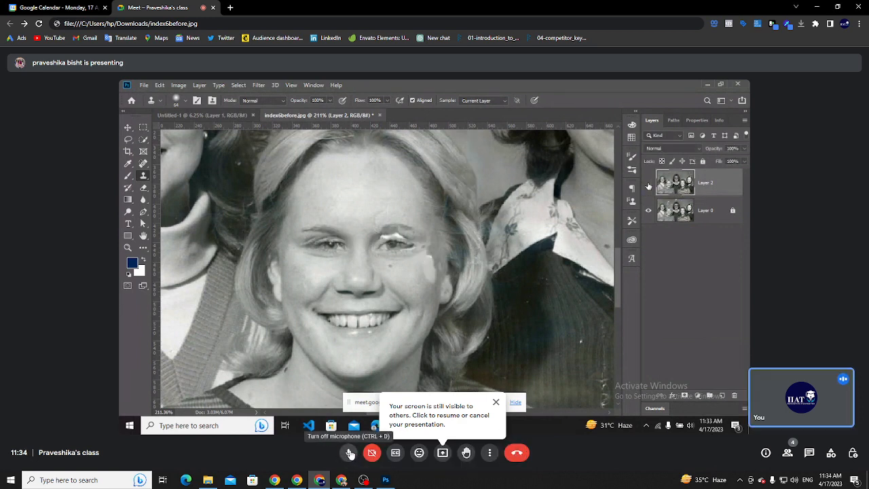
left_click(648, 183)
left_click(648, 183)
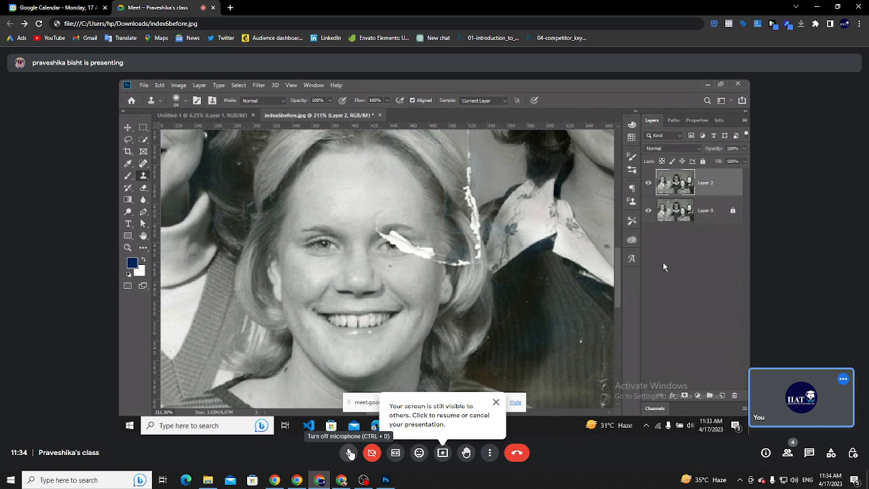
- Add a new empty layer above Layer 2 in the participant's file, set the Clone Stamp brush to 18 px, and dismiss the sharing notice
left_click(723, 396)
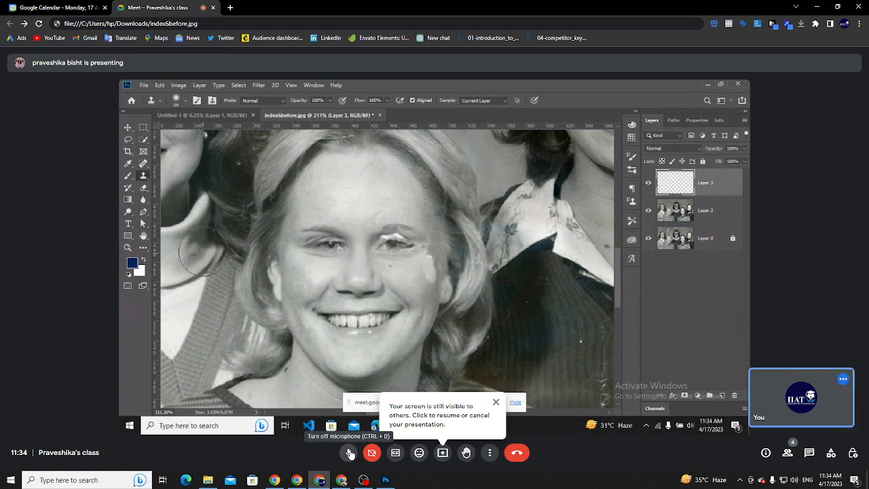
left_click(186, 103)
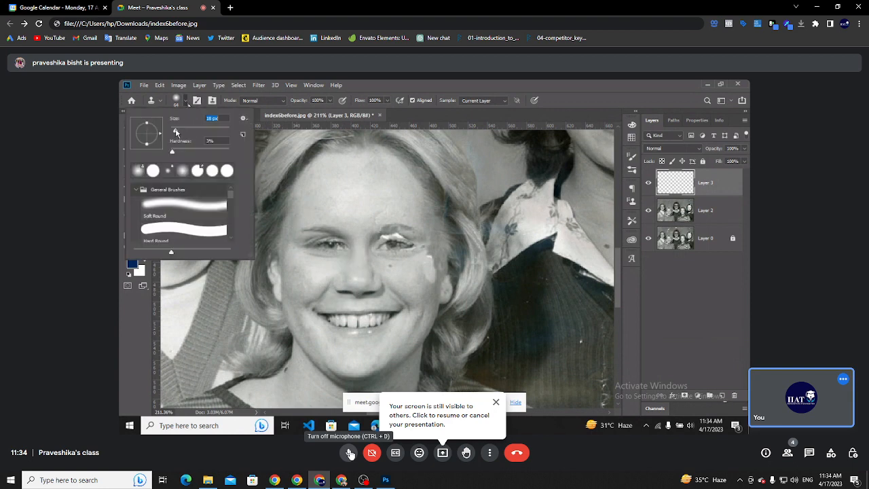
left_click(328, 246)
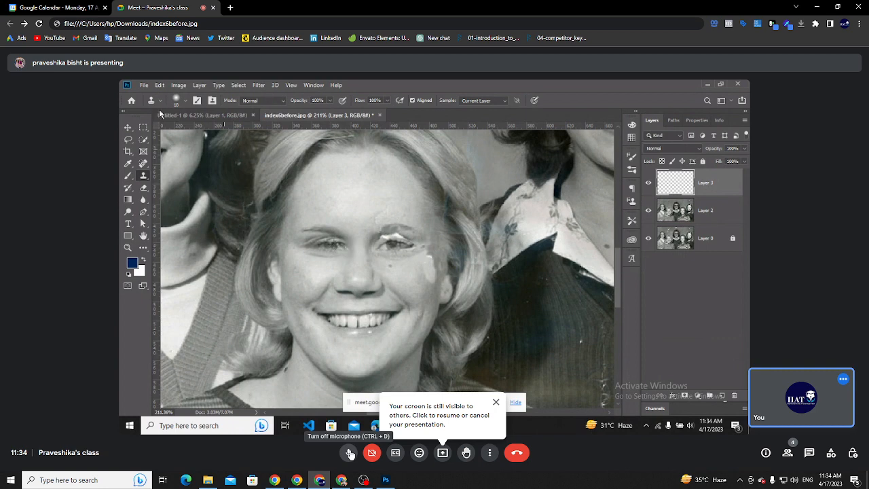
left_click(183, 102)
left_click_drag(175, 130, 172, 133)
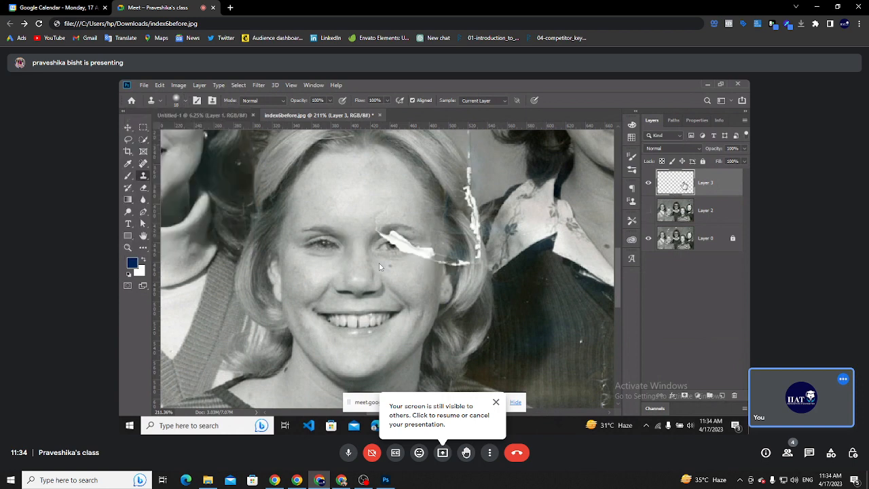
left_click(497, 403)
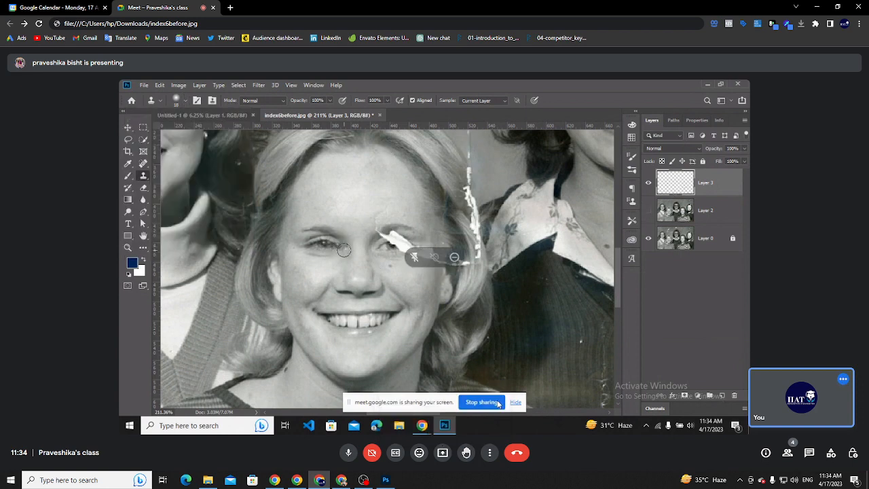
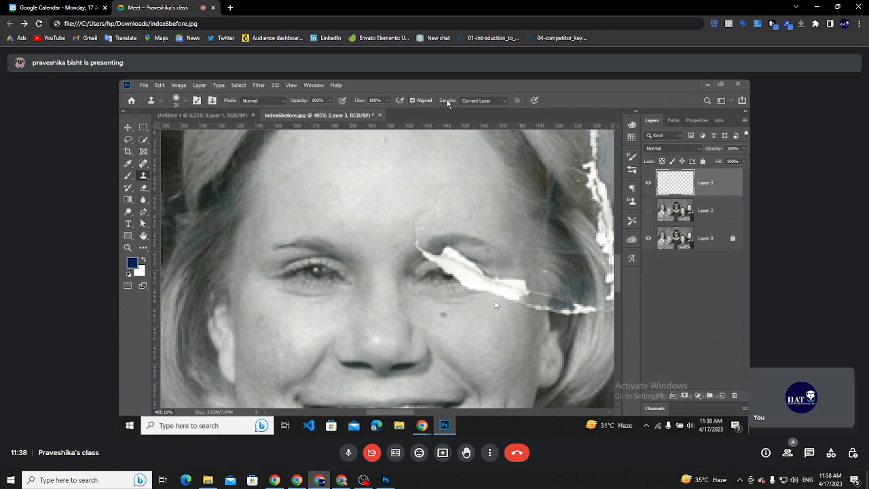
- Make the empty Layer 3 active and set the Clone Stamp to sample from all layers
left_click(707, 243)
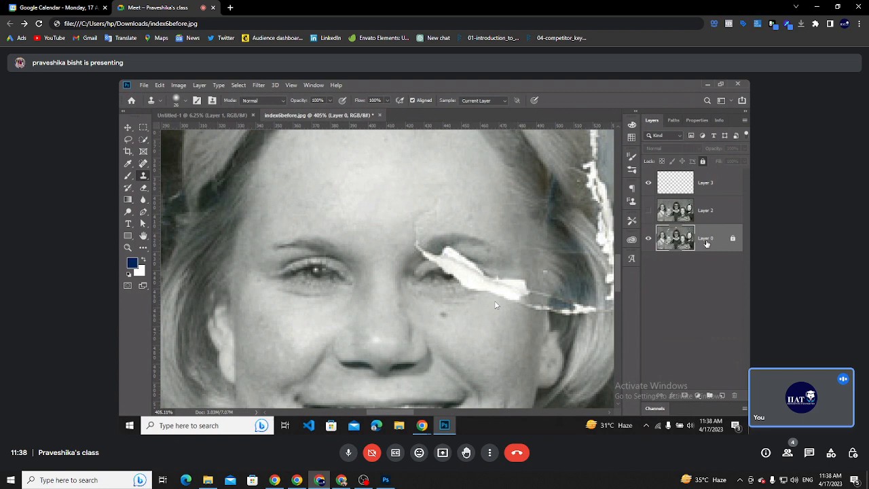
left_click(709, 189)
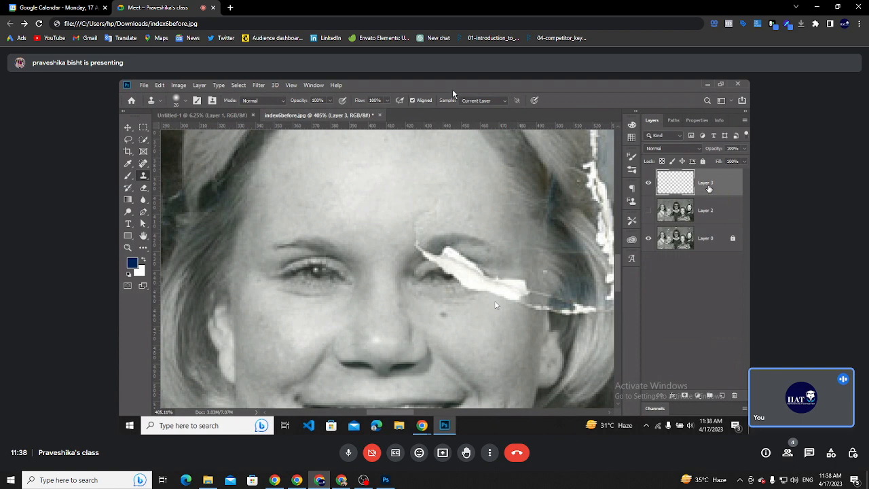
left_click(503, 101)
left_click(489, 120)
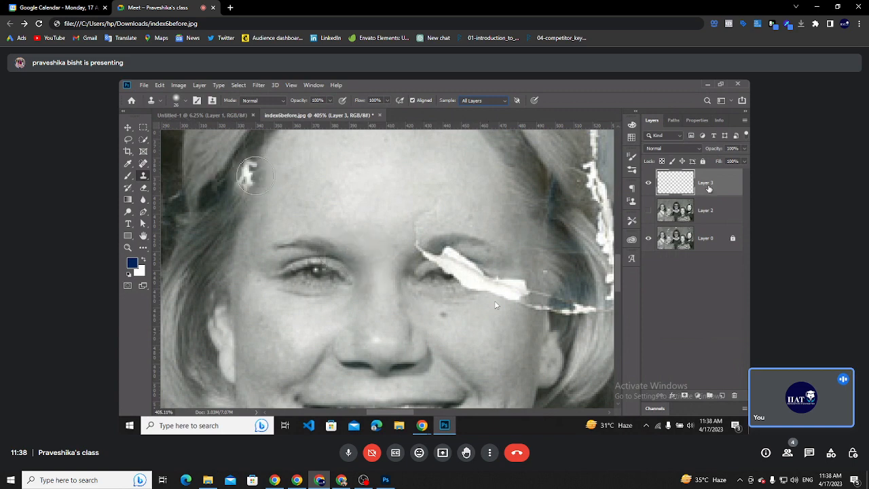
- Set the Clone Stamp brush to 32 px and paint a flipped copy of the intact eye over the torn eye on Layer 3
left_click(178, 101)
left_click_drag(178, 132, 169, 131)
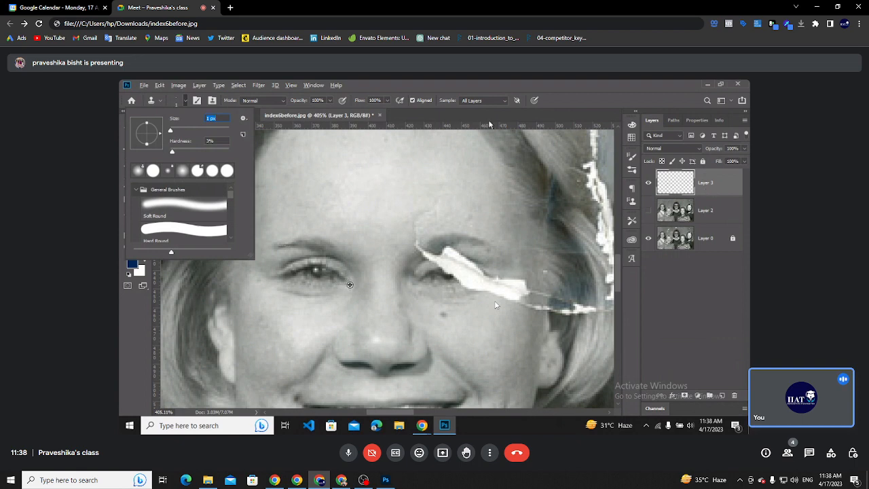
left_click(489, 124)
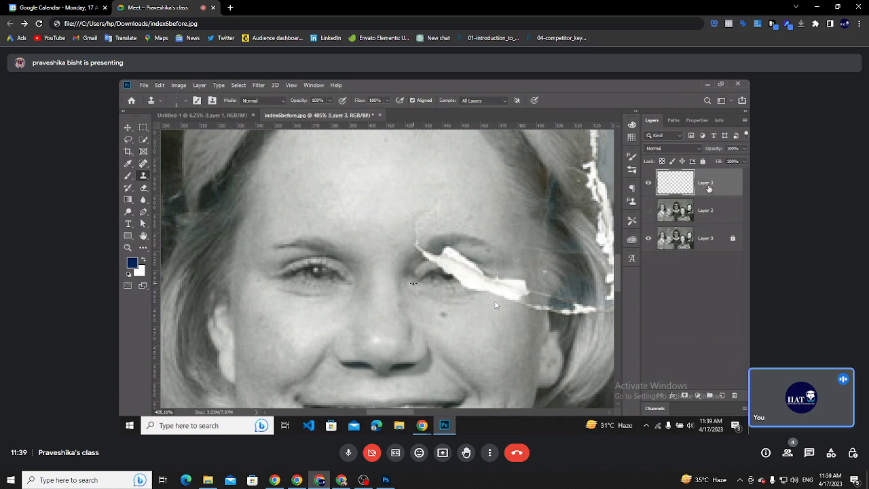
left_click(185, 101)
left_click_drag(175, 134, 179, 130)
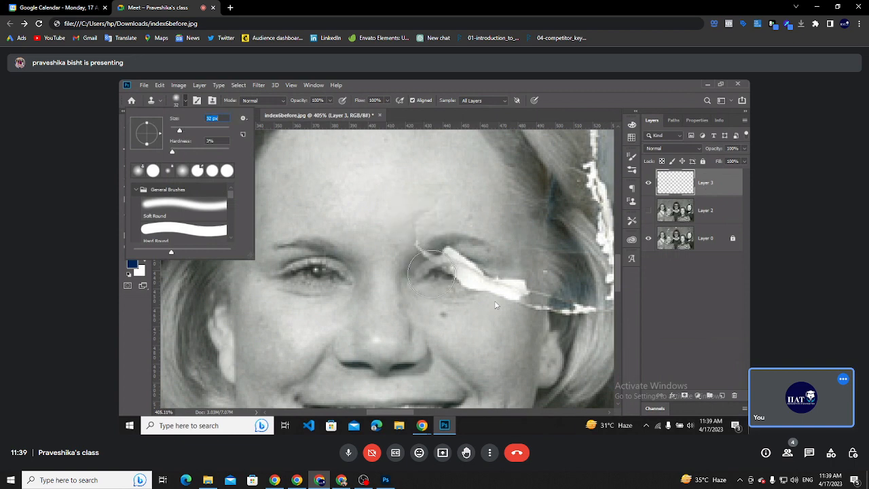
mouse_move(427, 273)
left_mouse_down()
mouse_move(452, 265)
mouse_move(491, 275)
mouse_move(433, 274)
mouse_move(488, 283)
mouse_move(467, 275)
mouse_move(488, 275)
left_mouse_up()
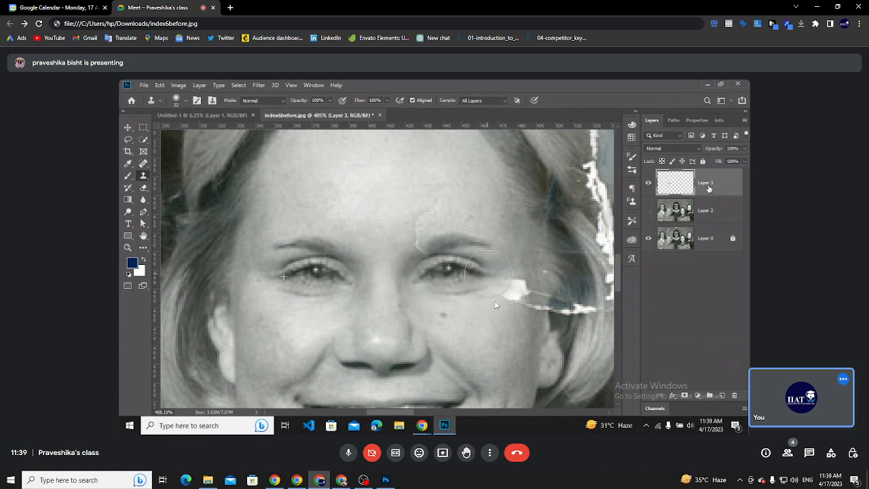
- Place a vertical guide along the nose bridge and two horizontal guides, one through the eyes and one just below them
scroll(390, 242, "down", 1)
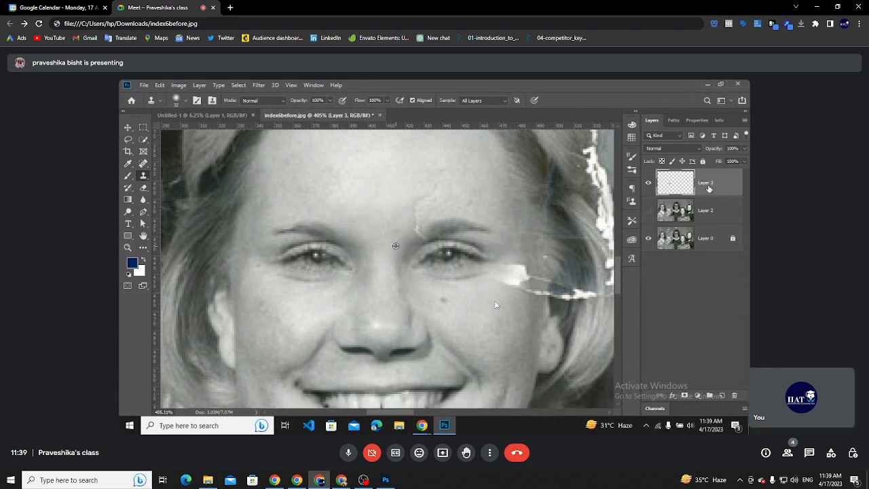
scroll(395, 245, "down", 5)
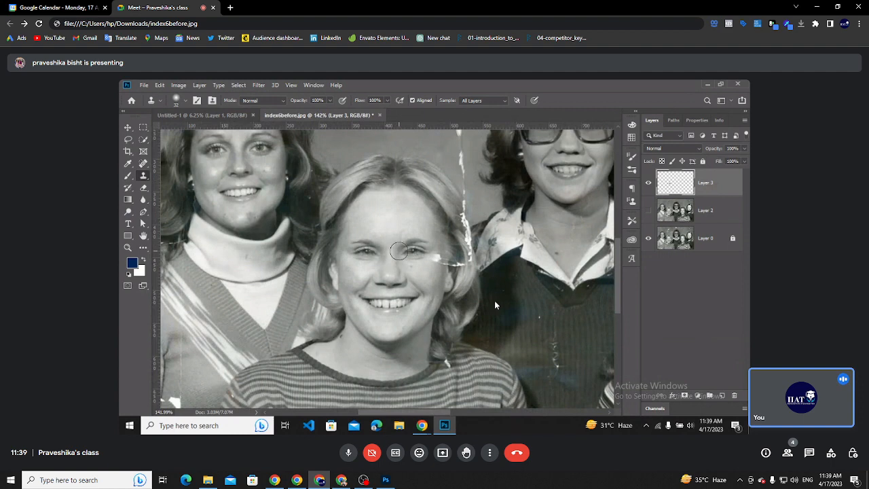
scroll(398, 252, "up", 5)
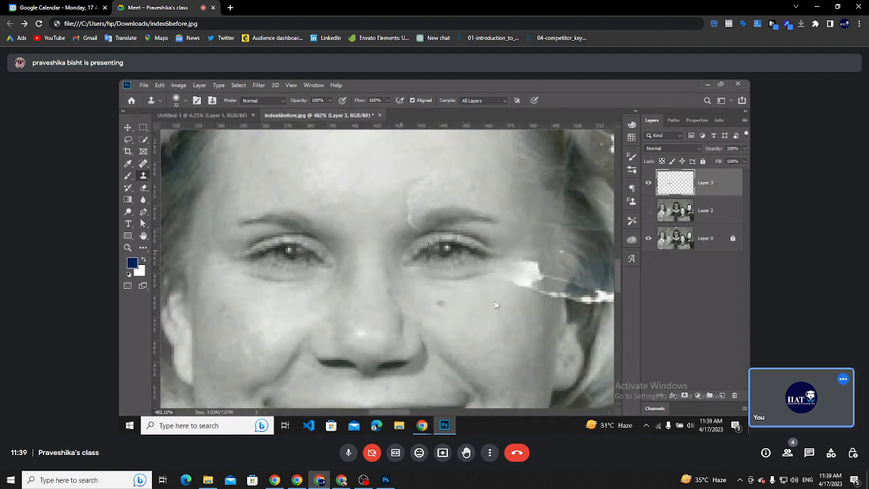
scroll(414, 251, "down", 1)
scroll(415, 251, "down", 1)
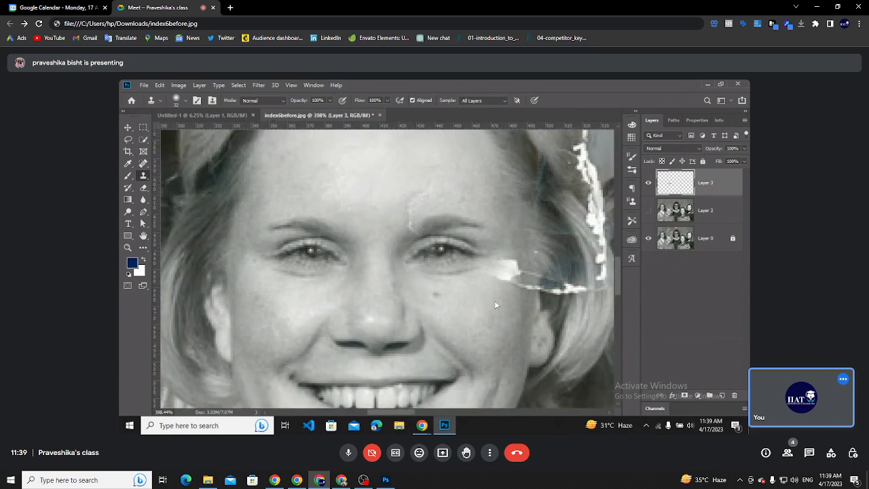
left_click_drag(155, 269, 406, 304)
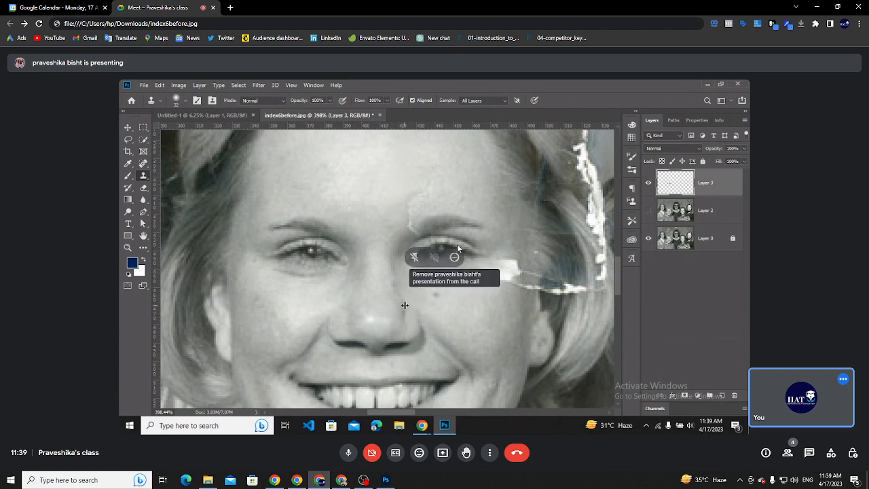
left_click_drag(419, 129, 436, 242)
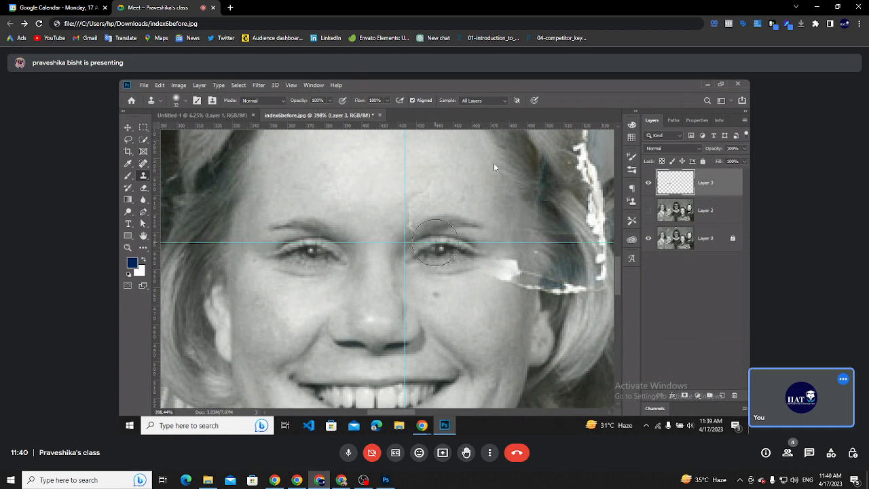
left_click_drag(429, 130, 437, 266)
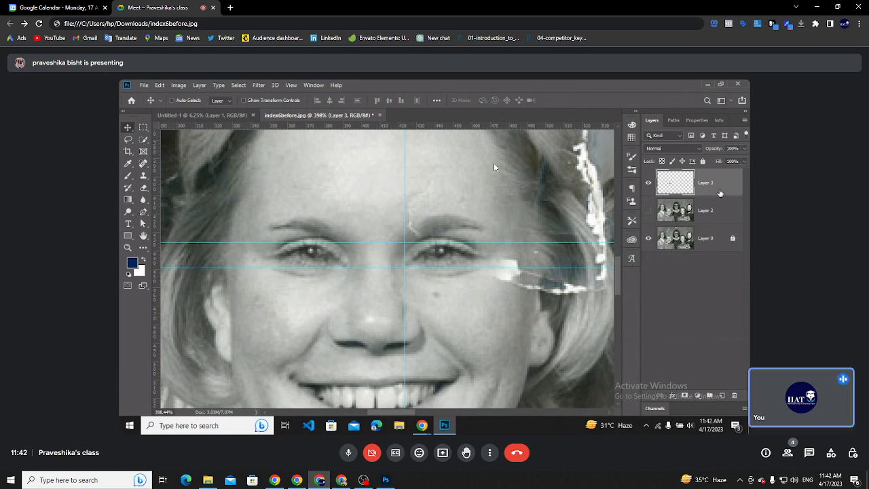
- Resume presenting the screen in the Google Meet call and switch to index6before.jpg in Photoshop
left_click(443, 452)
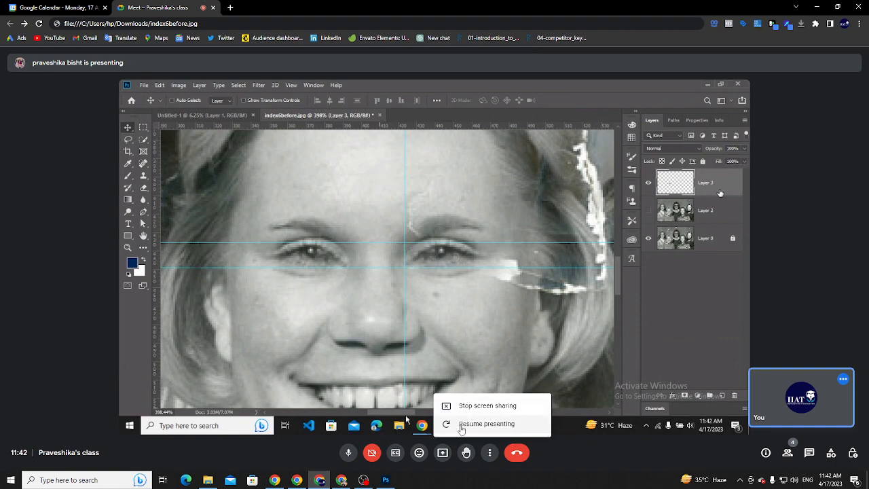
left_click(461, 424)
left_click(490, 279)
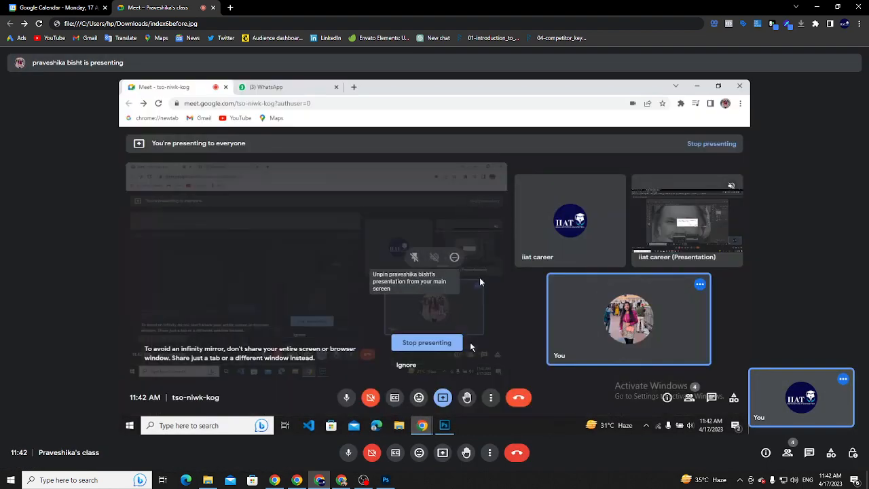
key("alt+Tab")
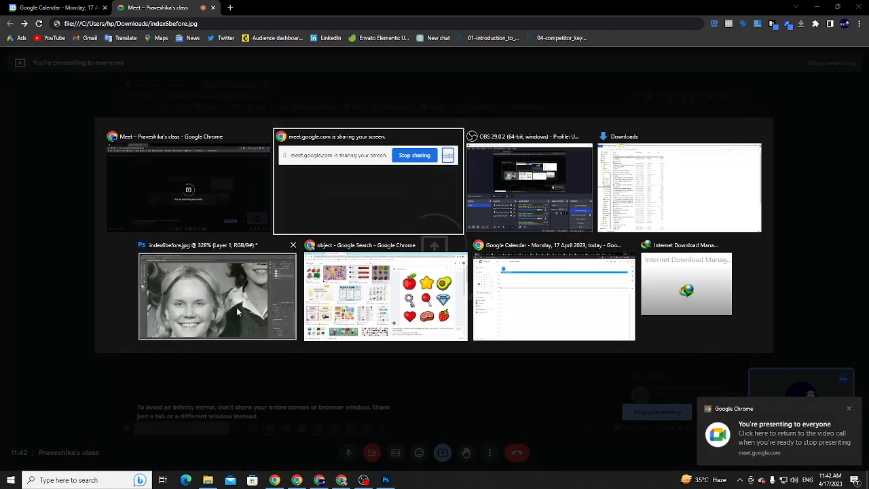
left_click(236, 307)
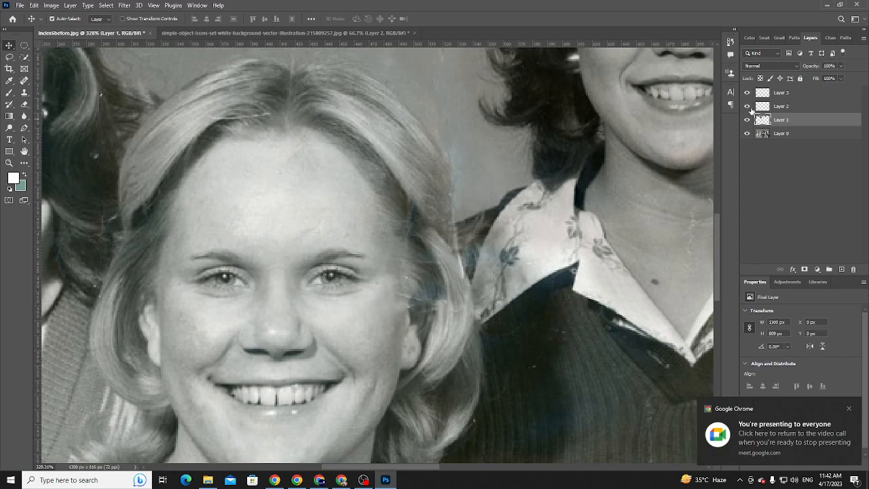
- Hide Layers 1 and 2, select Layer 3, and shift its cloned eye up to Y 402 px
left_click_drag(749, 107, 748, 121)
left_click(760, 93)
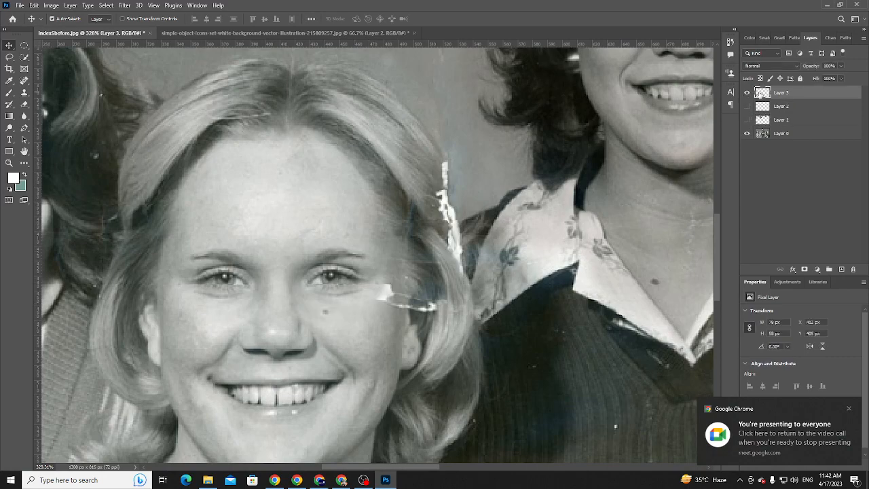
key("ctrl+space")
left_click_drag(291, 267, 360, 297)
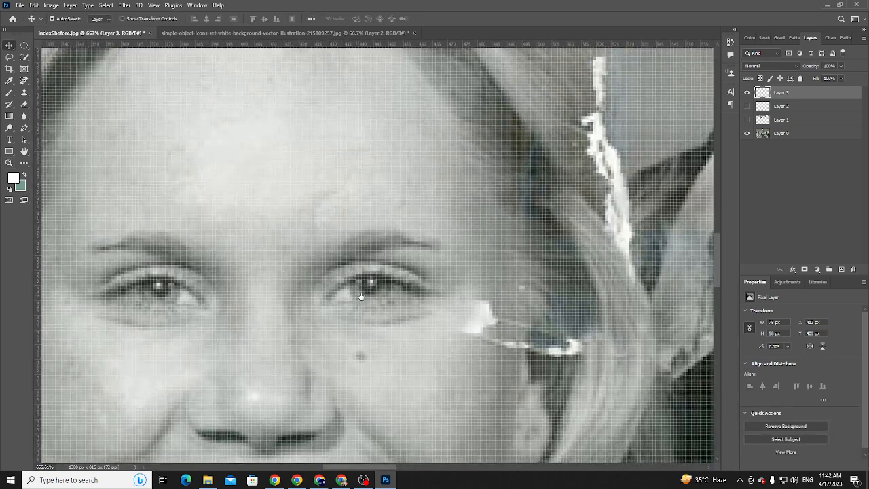
key("ctrl+minus")
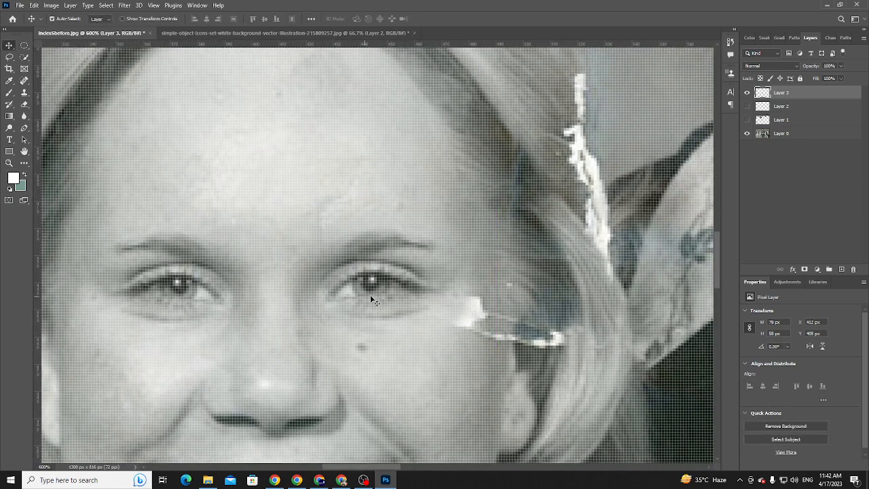
left_click_drag(378, 289, 378, 266)
- Add horizontal and vertical guides crossing just below the cloned eye's inner corner, and nudge Layer 3 down to Y 408 px
left_click_drag(354, 44, 333, 300)
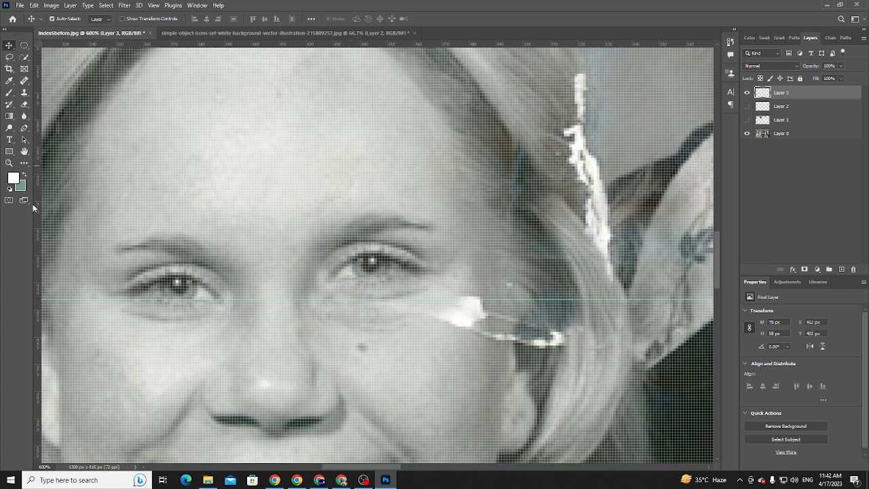
left_click_drag(37, 221, 328, 296)
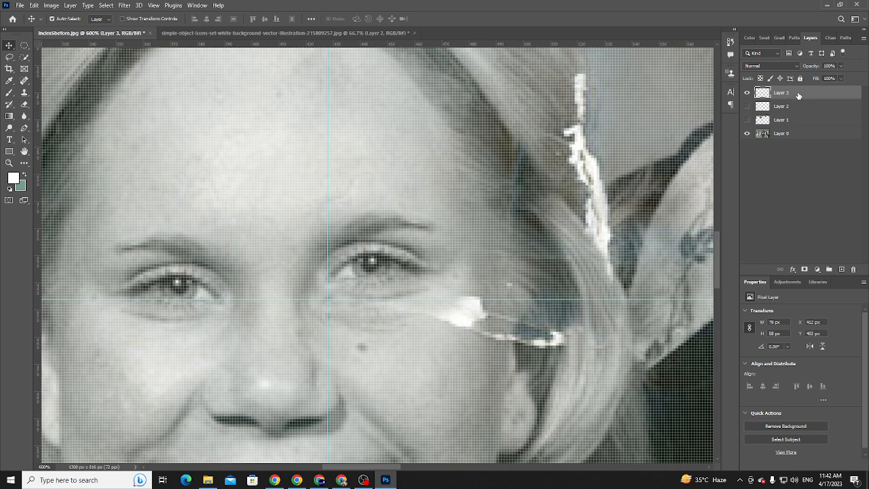
key("Down")
key("Down")
key("Down")
key("Down")
key("Down")
key("Down")
key("Down")
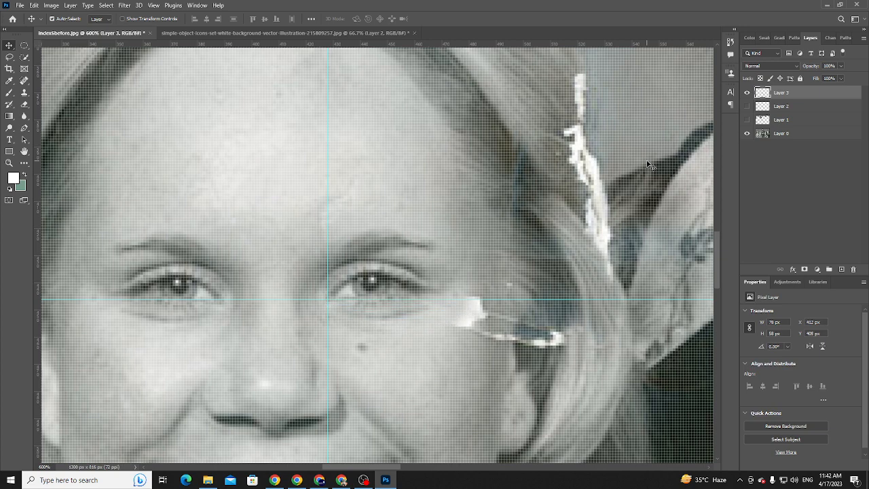
- Nudge Layer 3's cloned eye straight up to Y 383 px, above the horizontal guide
key("Up")
key("Up")
key("Up")
key("Up")
key("Up")
key("Up")
key("Up")
key("Up")
key("Up")
key("Up")
key("Up")
key("Up")
key("Up")
key("Up")
key("Up")
key("Up")
key("Up")
key("Up")
key("Up")
key("Up")
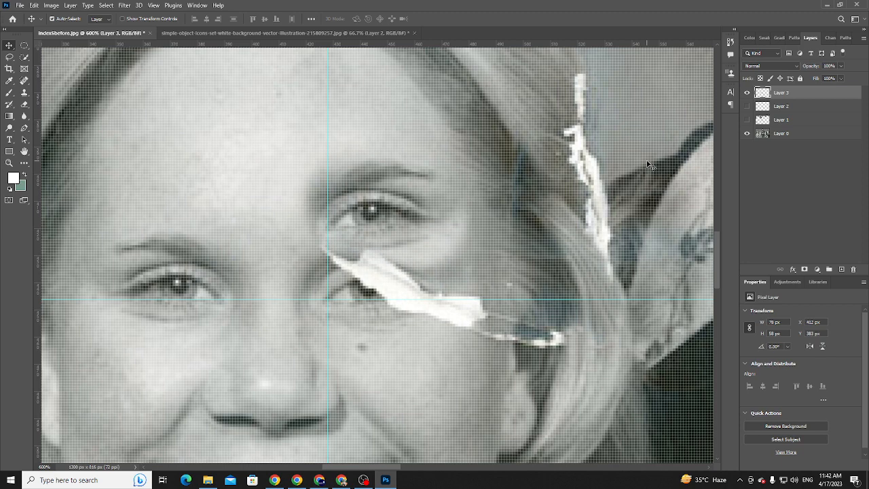
- Nudge Layer 3 straight down to Y 443 px, placing the cloned eye below the horizontal guide
key("Down")
key("Down")
key("Down")
key("Down")
key("Down")
key("Down")
key("Down")
key("Down")
key("Down")
key("Down")
key("Down")
key("Down")
key("Down")
key("Down")
key("Down")
key("Down")
key("Down")
key("Down")
key("Down")
key("Down")
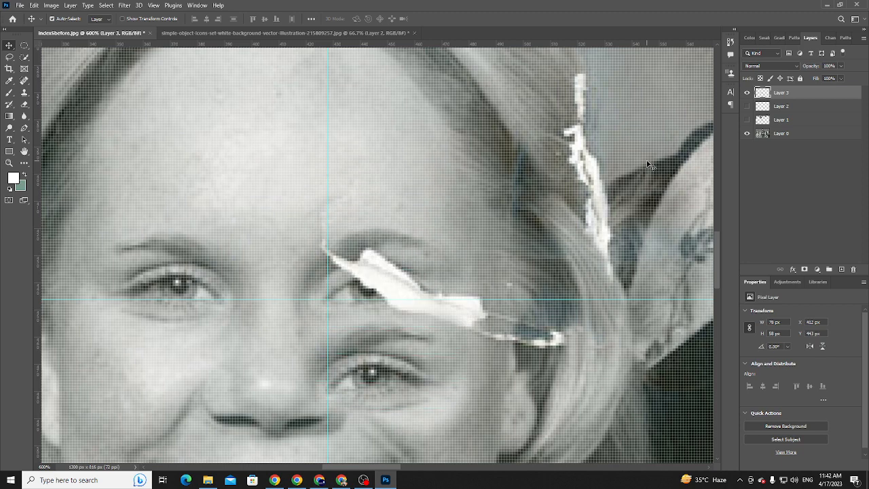
- Nudge Layer 3 slightly further down, and move it back up to Y 373 px on the forehead
key("Down")
key("Down")
key("Down")
key("Down")
key("Down")
key("Down")
key("Down")
key("Down")
key("Down")
key("Down")
key("Up")
key("Up")
key("Up")
key("Up")
key("Up")
key("Up")
key("Up")
key("Up")
key("Up")
key("Up")
key("Up")
key("Up")
key("Up")
key("Up")
key("Up")
key("Up")
key("Up")
key("Up")
key("Up")
key("Up")
key("Up")
key("Up")
key("Up")
key("Up")
key("Up")
key("Up")
key("Up")
key("Up")
key("Up")
key("Up")
key("Up")
key("Up")
key("Up")
key("Up")
key("Up")
key("Up")
key("Up")
key("Up")
key("Up")
key("Up")
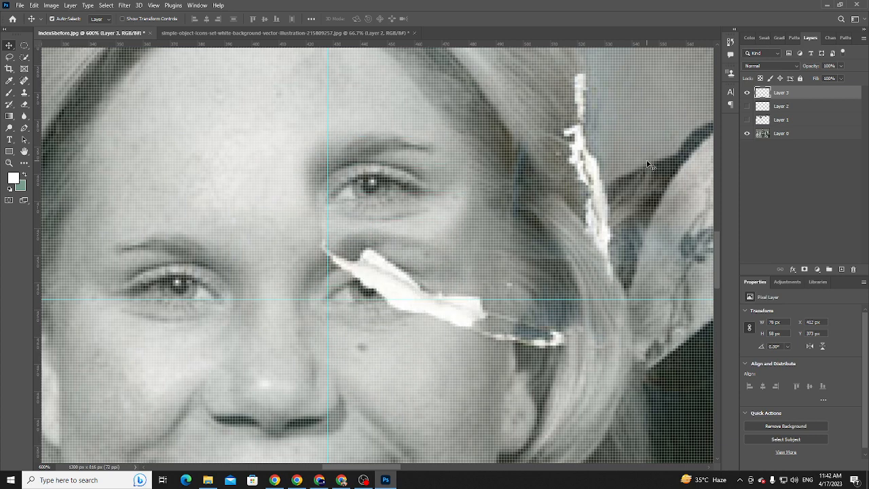
- Move Layer 3 back down to the horizontal guide and fine-tune its height to Y 413 px
key("Up")
key("Up")
key("Up")
key("Up")
key("Up")
key("Up")
key("Up")
key("Up")
key("Up")
key("Up")
key("Up")
key("Up")
key("Up")
key("Down")
key("Down")
key("Down")
key("Down")
key("Down")
key("Down")
key("Down")
key("Down")
key("Down")
key("Down")
key("Down")
key("Down")
key("Down")
key("Down")
key("Down")
key("Down")
key("Down")
key("Down")
key("Down")
key("Down")
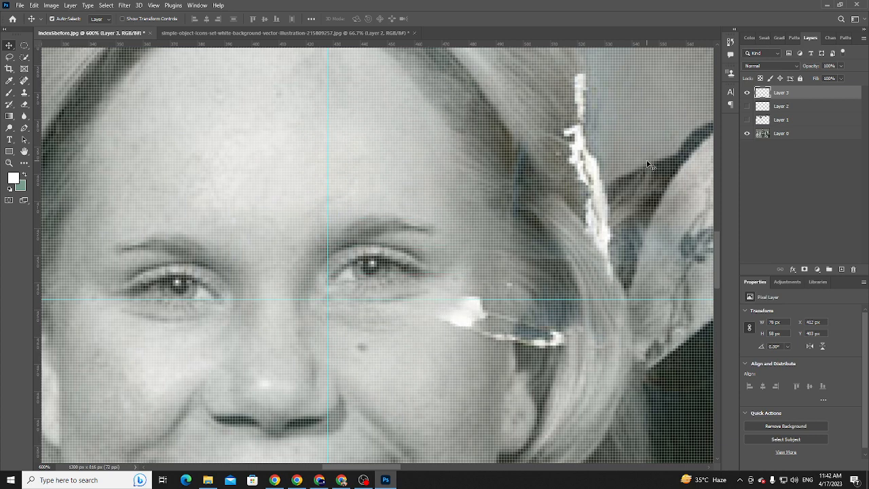
key("Down")
key("Down")
key("Down")
key("Down")
key("Down")
key("Down")
key("Down")
key("Down")
key("Down")
key("Down")
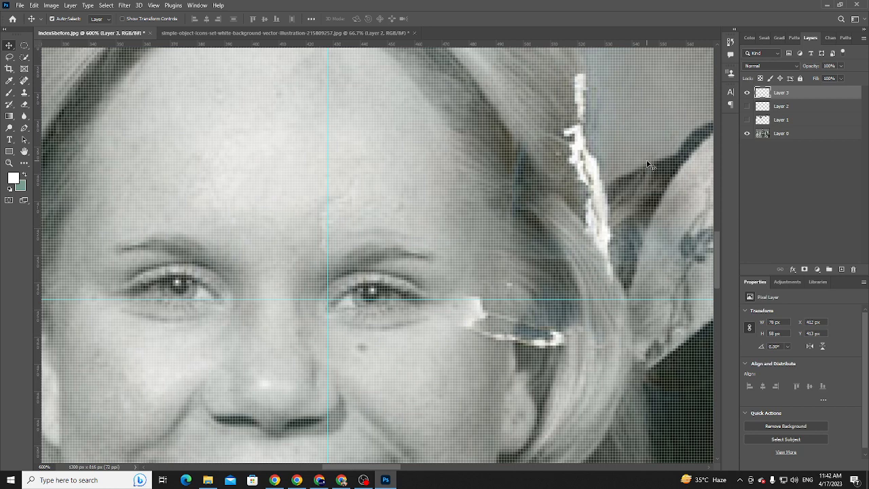
key("Up")
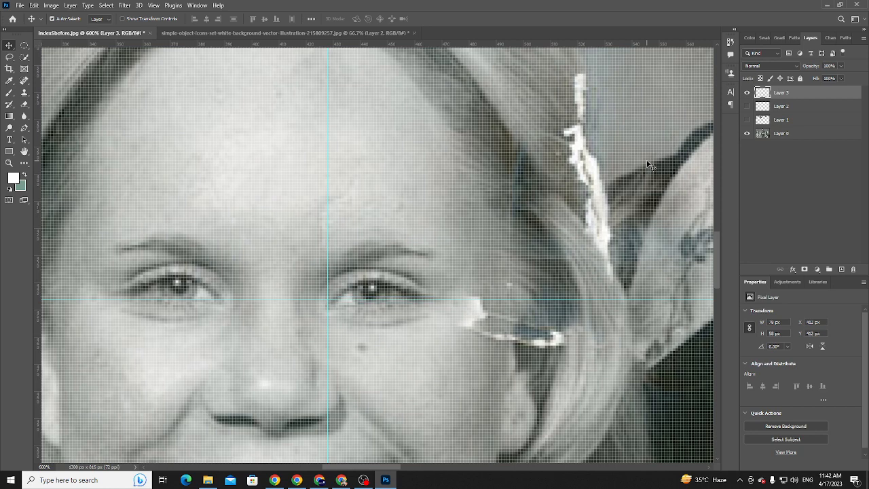
key("Down")
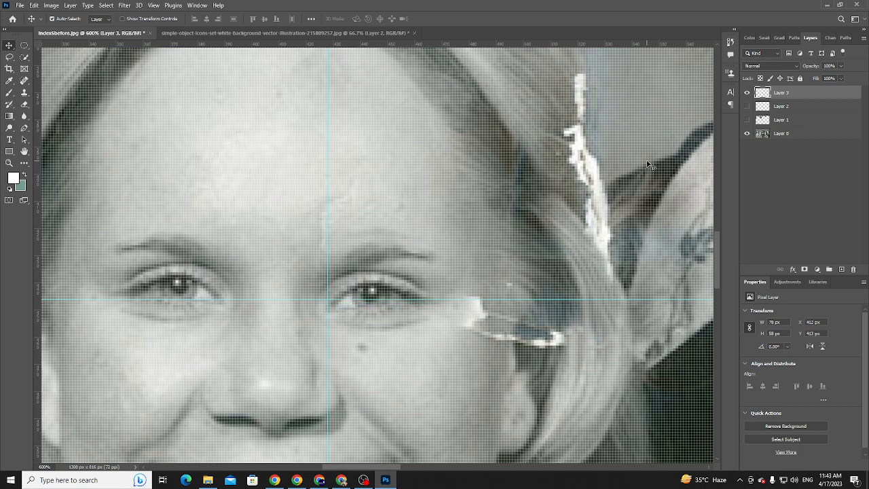
- Nudge Layer 3 up in small increments to Y 397 px, lifting the cloned eye off the horizontal guide
key("ctrl")
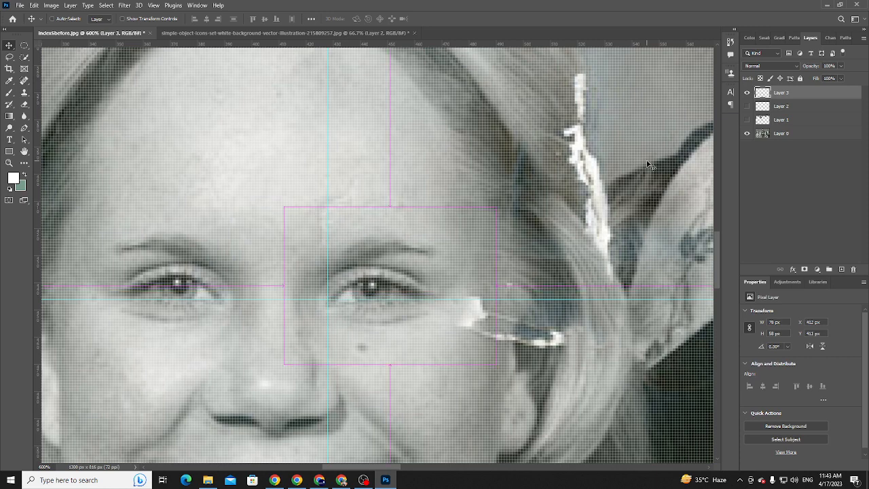
key("Up")
key("Up")
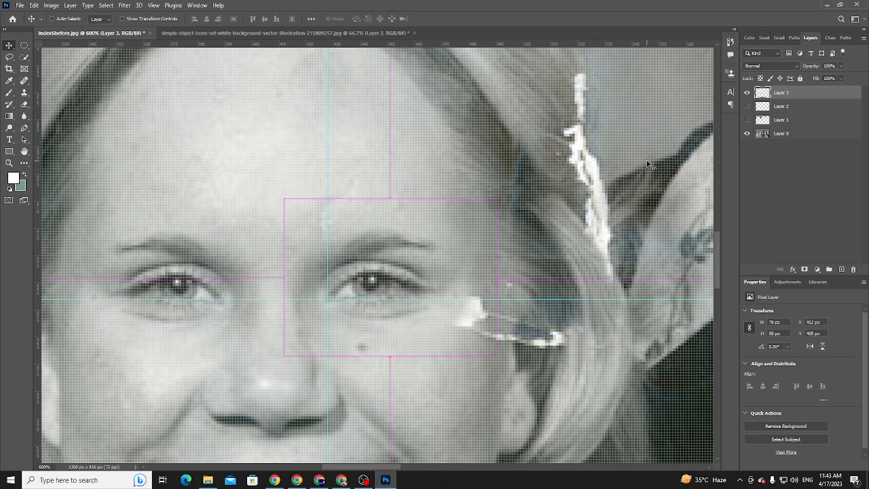
key("Up")
key("Up")
key("Up")
key("Up")
key("Up")
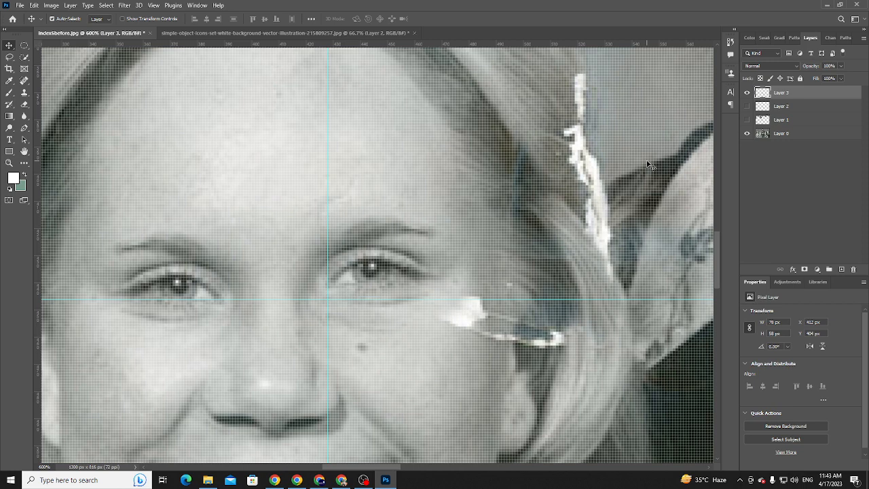
key("Up")
key("Up")
key("Up")
key("Up")
key("Up")
key("Up")
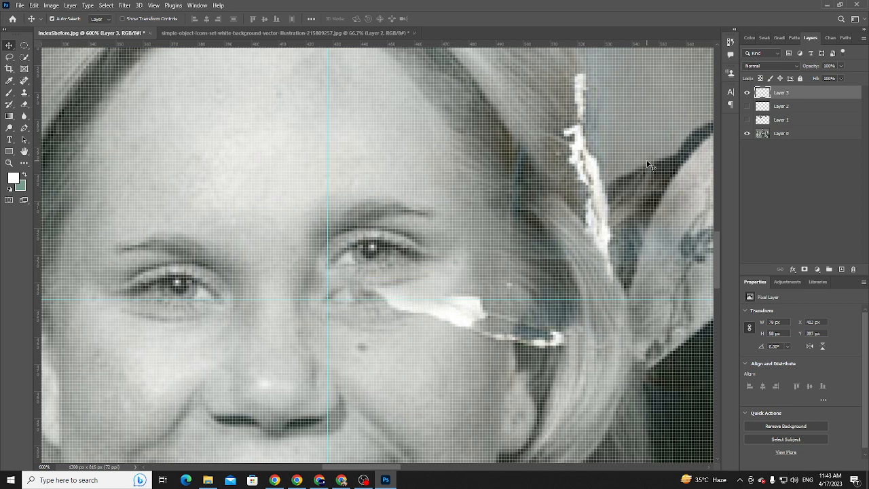
- Lower Layer 3 back to the guides and settle it at X 412 px, Y 408 px, level with the original eye
key("shift+Down")
key("shift+Down")
key("Up")
key("Up")
key("Up")
key("Up")
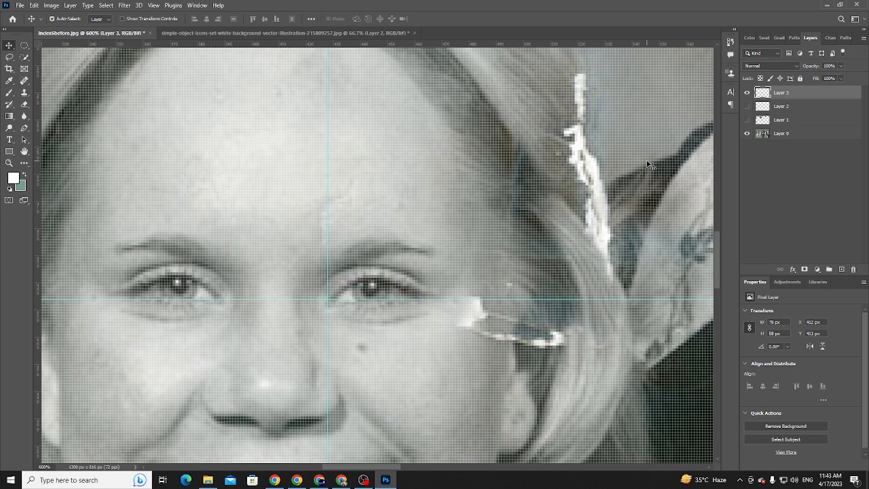
left_click_drag(381, 292, 354, 287)
key("Right")
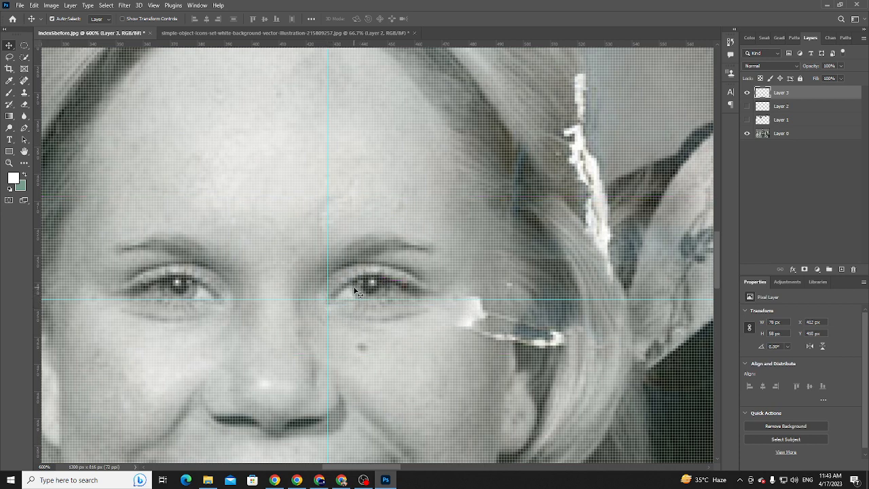
key("Left")
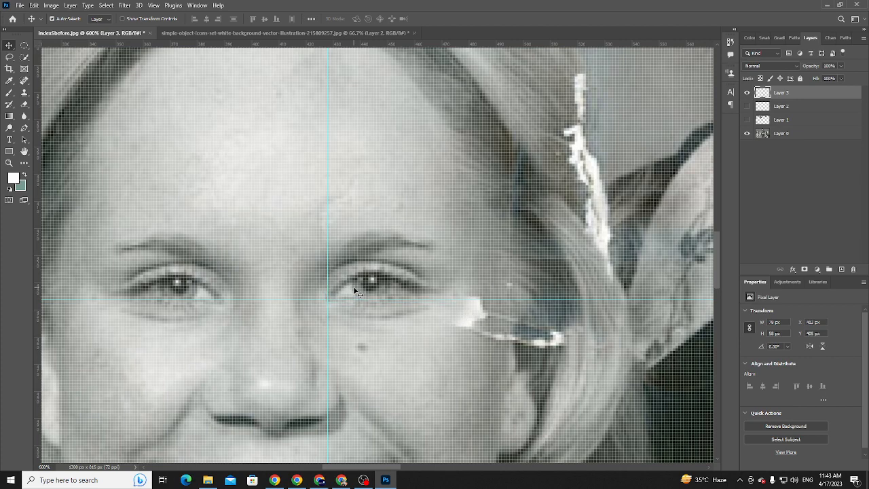
- Remove the vertical guide at the cloned eye's inner corner from the image
key("ctrl")
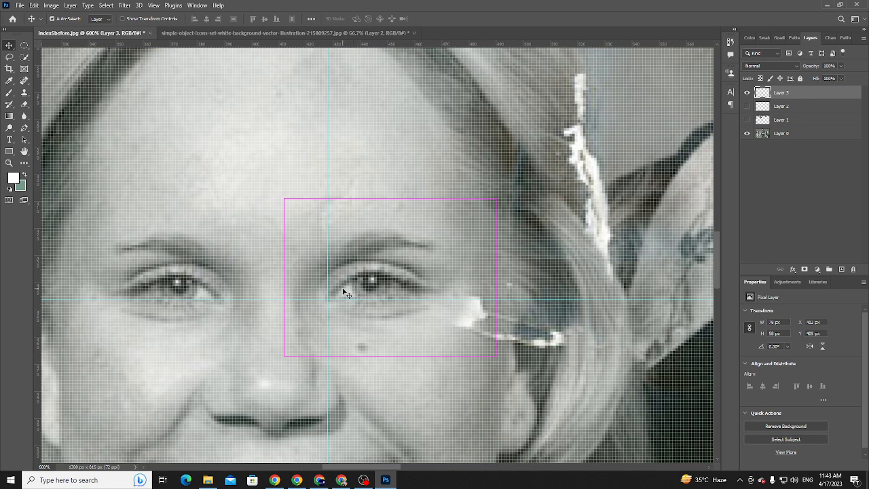
left_click_drag(328, 294, 30, 257)
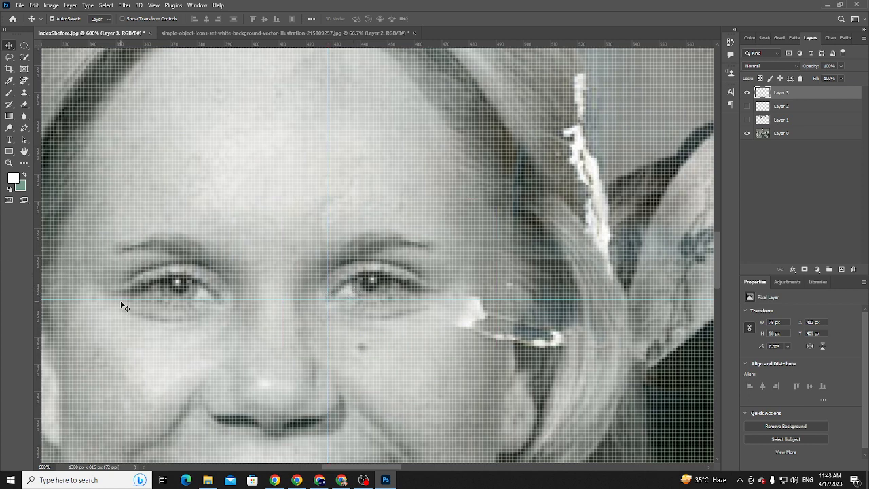
- Remove the horizontal guide below the girl's eyes and fit the whole group photo in the window
left_click_drag(122, 300, 150, 42)
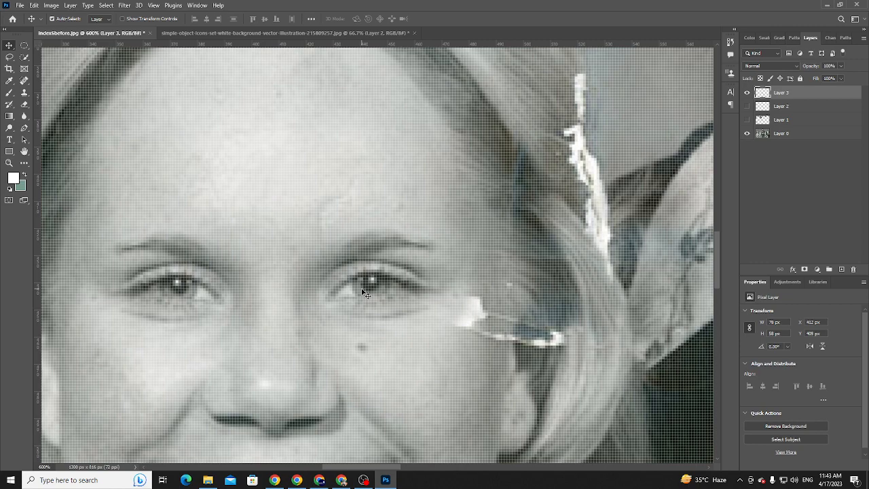
key("ctrl+0")
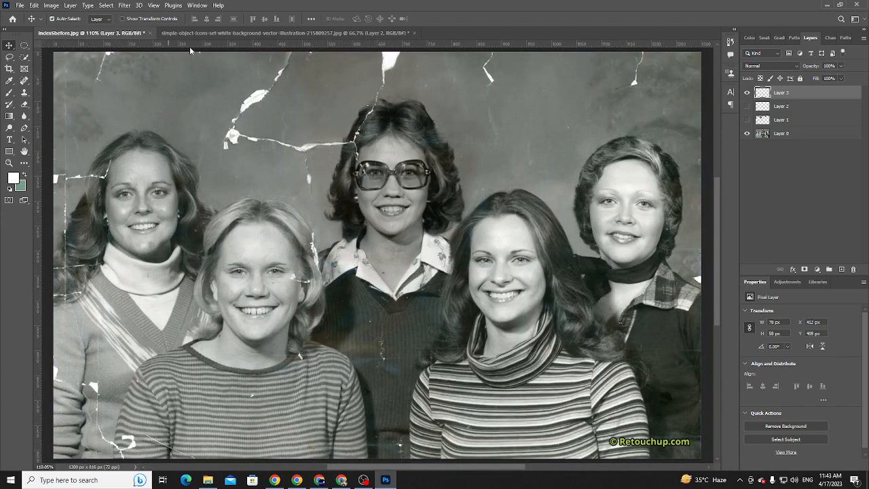
- Switch to Chrome, search Google Images for "ship" in a new tab and open the preview of the Forbes all-inclusive cruise ship photo
key("alt+Tab")
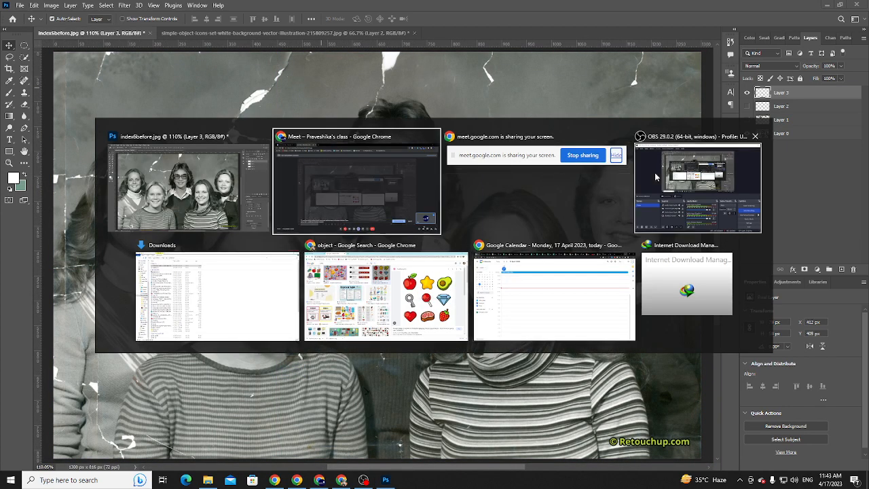
left_click(356, 198)
left_click(231, 7)
type("ship")
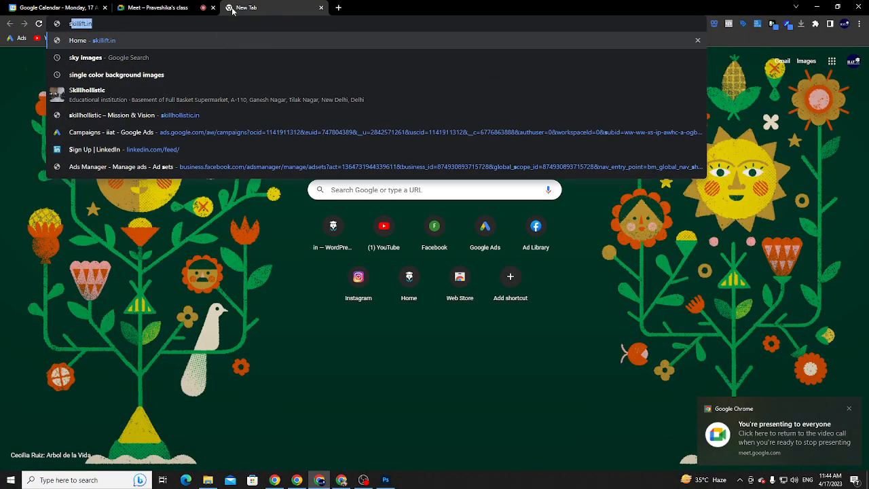
key("Return")
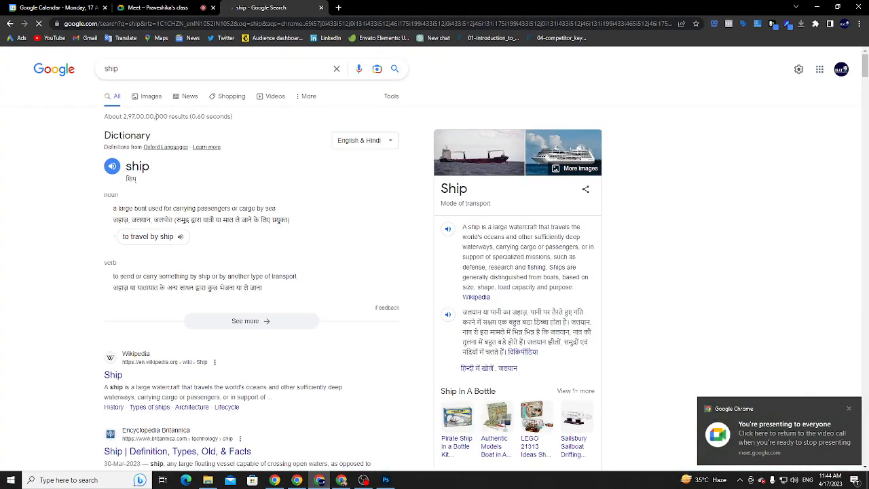
left_click(151, 96)
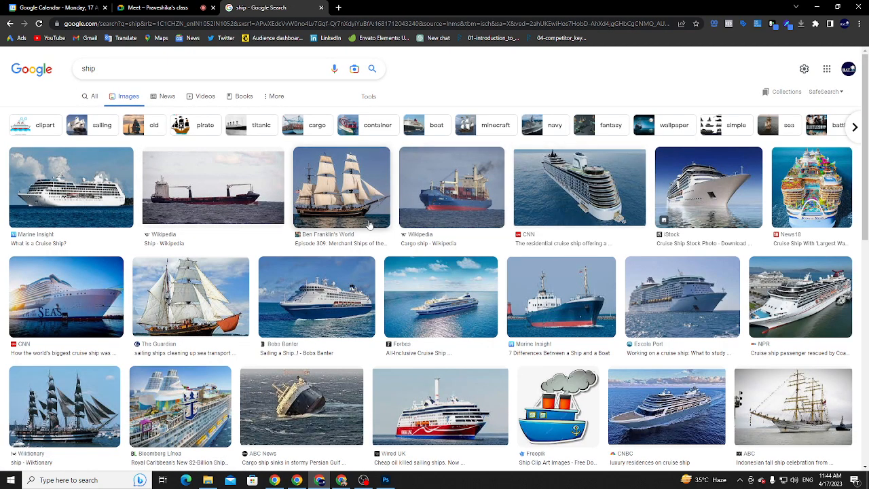
left_click(442, 310)
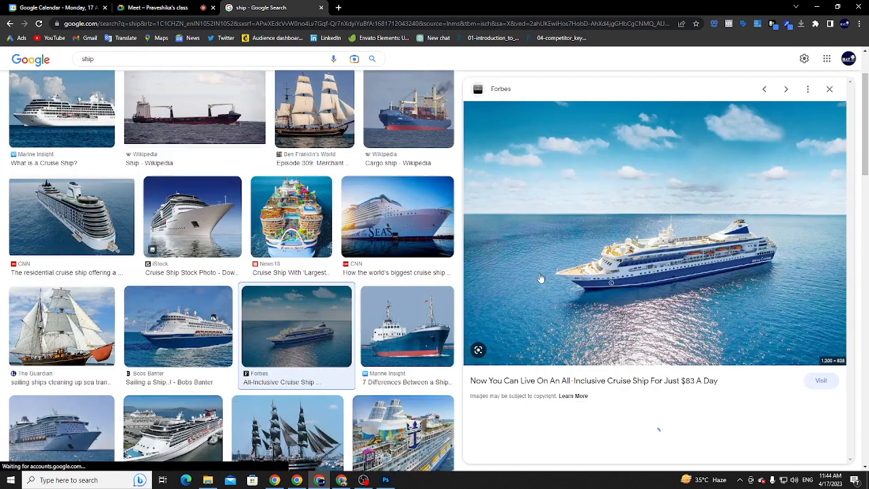
- Save the Forbes cruise ship photo as a JPEG image in Downloads and open it in Photoshop
right_click(709, 188)
left_click(744, 293)
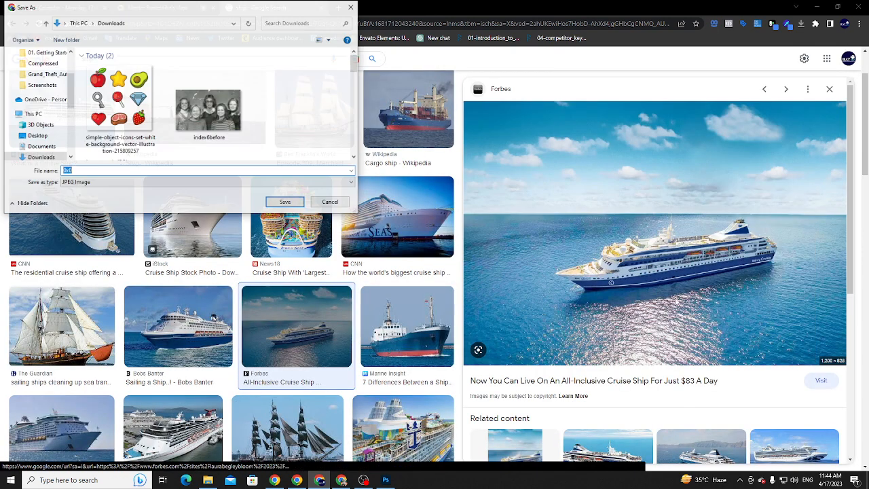
left_click(285, 204)
left_click_drag(36, 457, 464, 29)
key("alt+Tab")
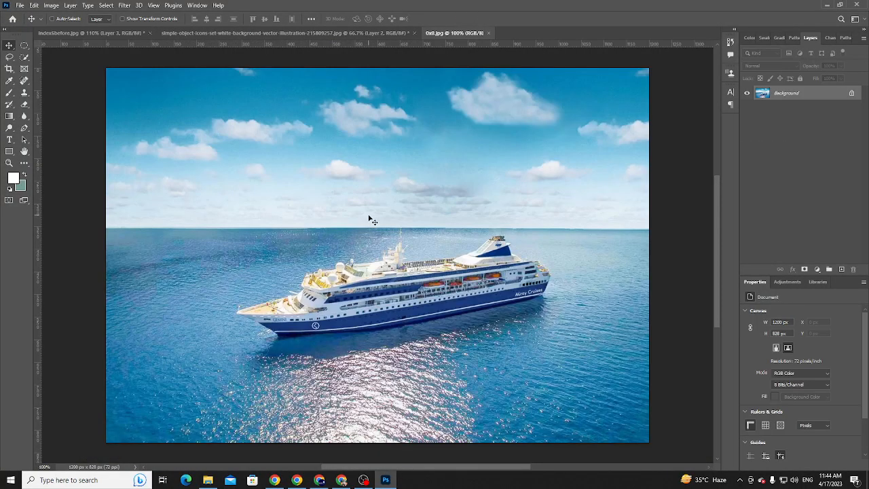
- Convert the locked Background into an editable layer and duplicate it
key("ctrl+minus")
key("ctrl+minus")
key("ctrl+plus")
left_click(852, 95)
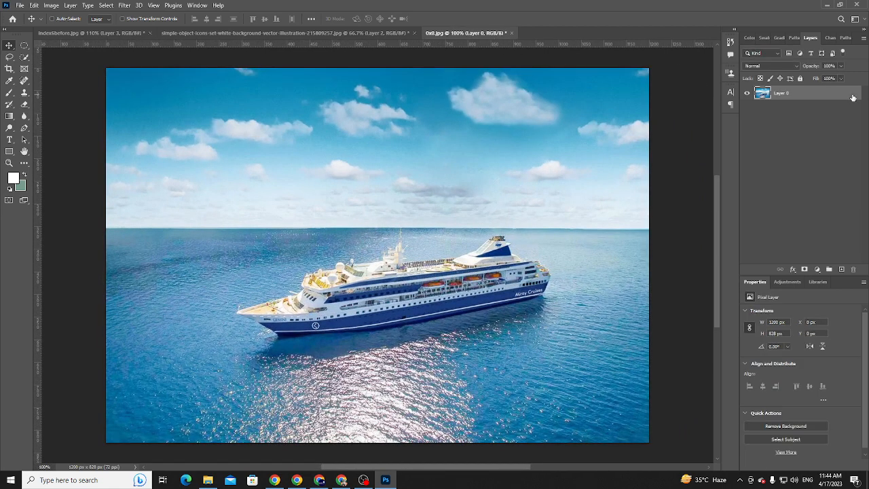
key("ctrl+j")
- Lock and hide the original Layer 0, leaving Layer 0 copy selected as the working layer
left_click(840, 112)
left_click(800, 79)
left_click(747, 107)
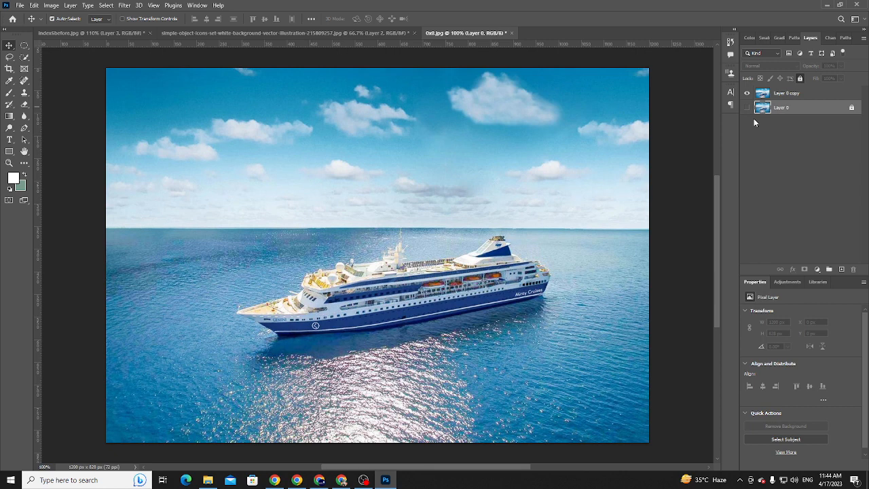
left_click(787, 95)
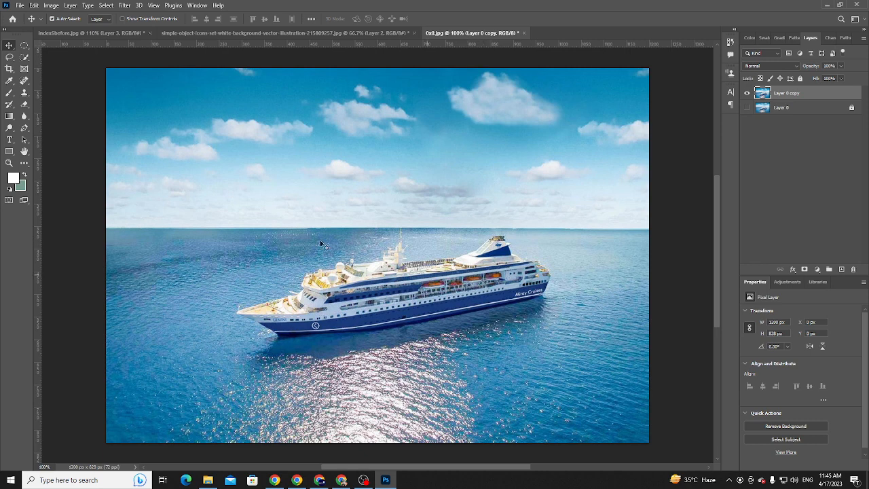
- Choose the Clone Stamp tool and set its brush size to 114 px
left_click(24, 93)
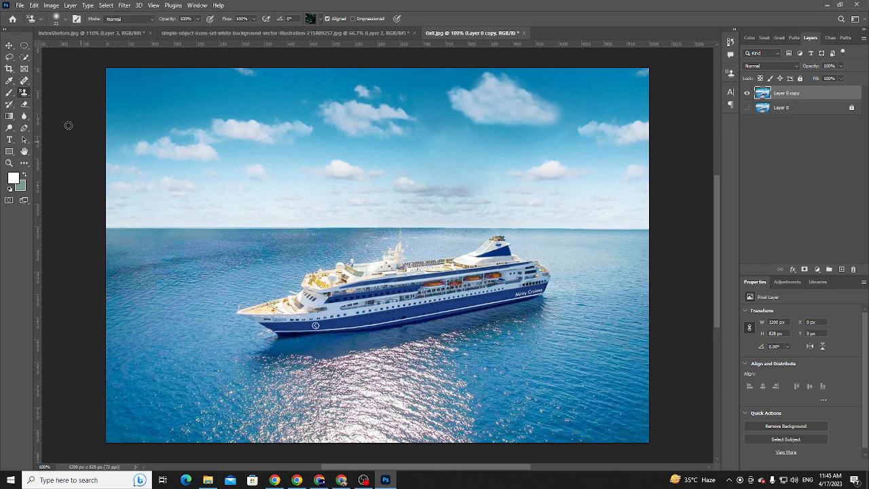
right_click(24, 93)
left_click(58, 93)
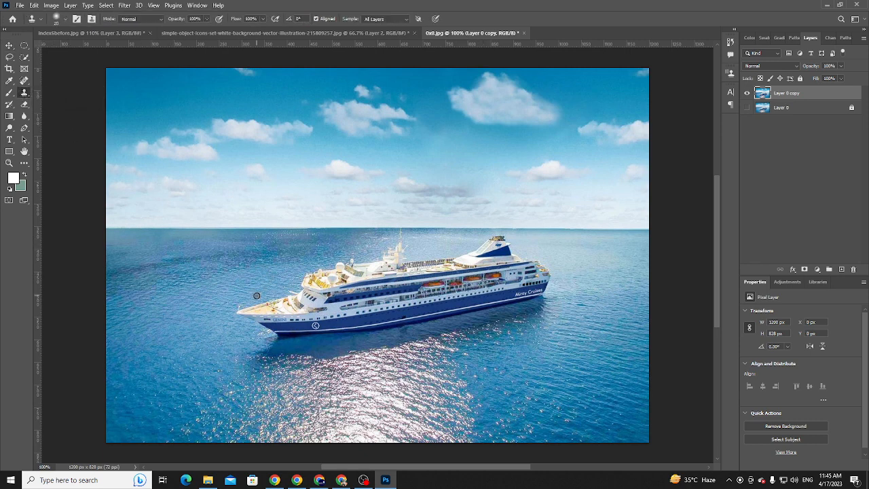
right_click(261, 295)
left_click_drag(327, 318, 335, 318)
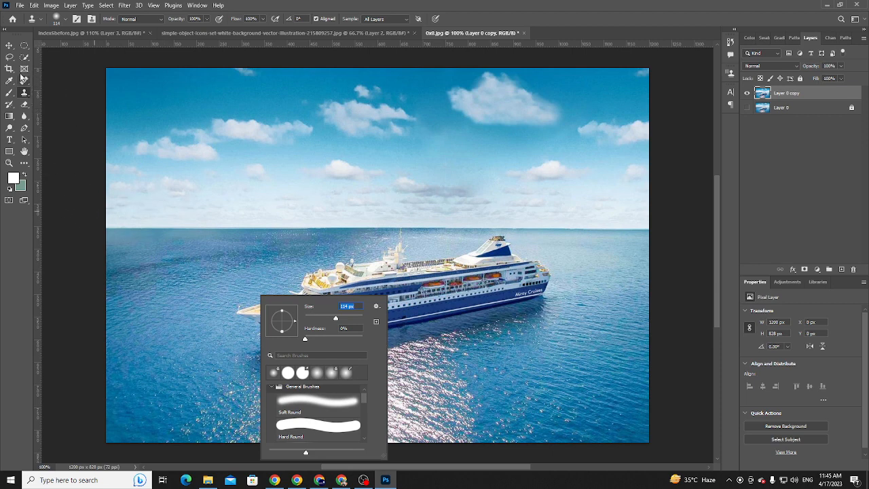
left_click(9, 46)
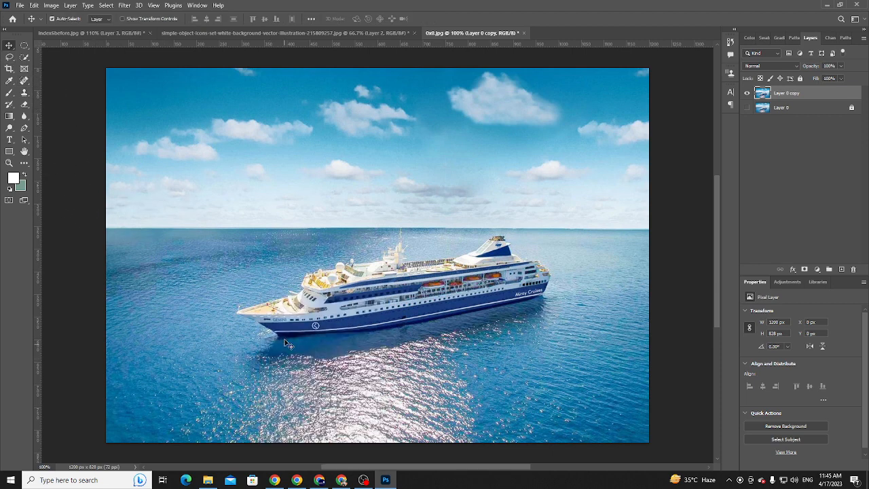
- Reduce the Clone Stamp brush to 70 px and sample the waterline at the ship's bow as the clone source
left_click(23, 92)
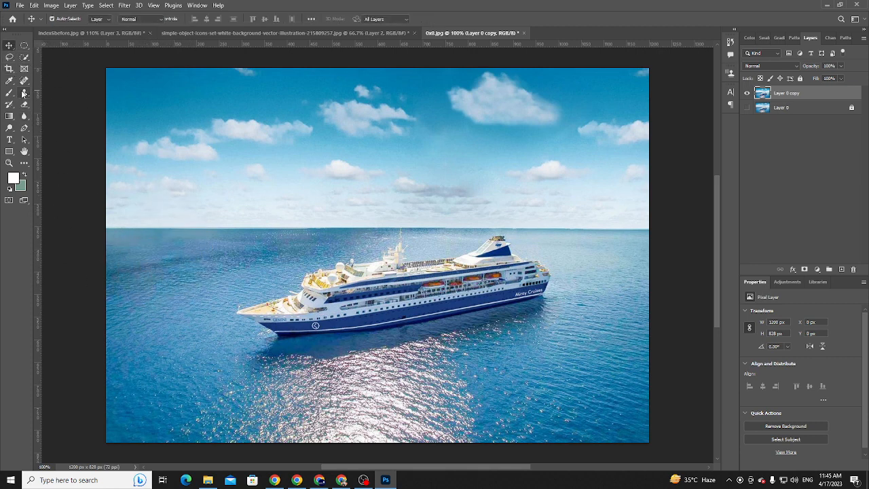
left_click(244, 299, "alt")
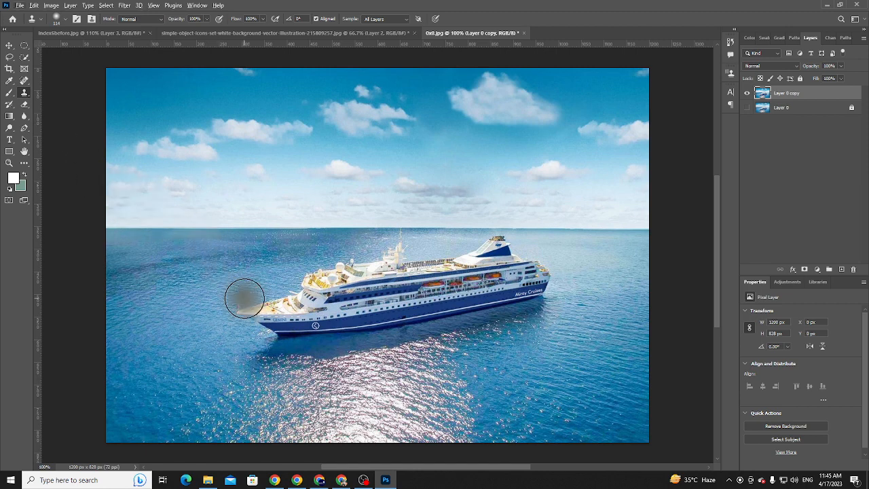
key("bracketleft")
key("bracketleft")
key("bracketleft")
key("bracketleft")
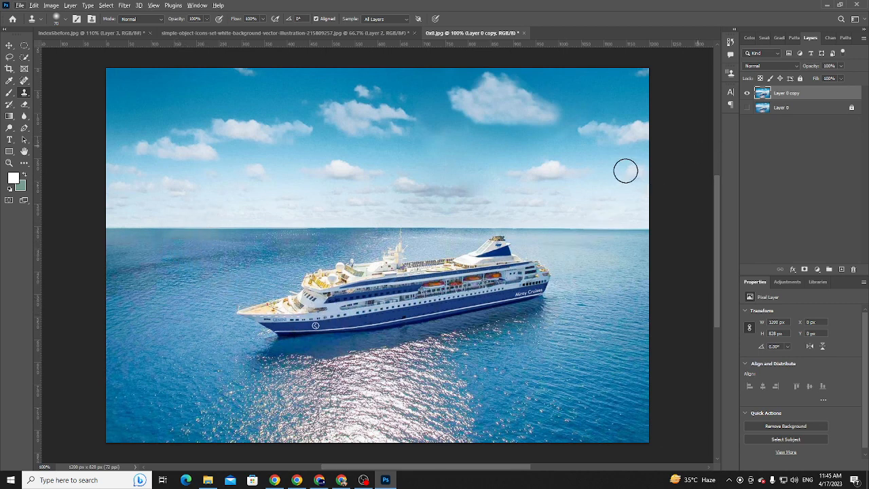
key("ctrl+z")
left_click(278, 337, "alt")
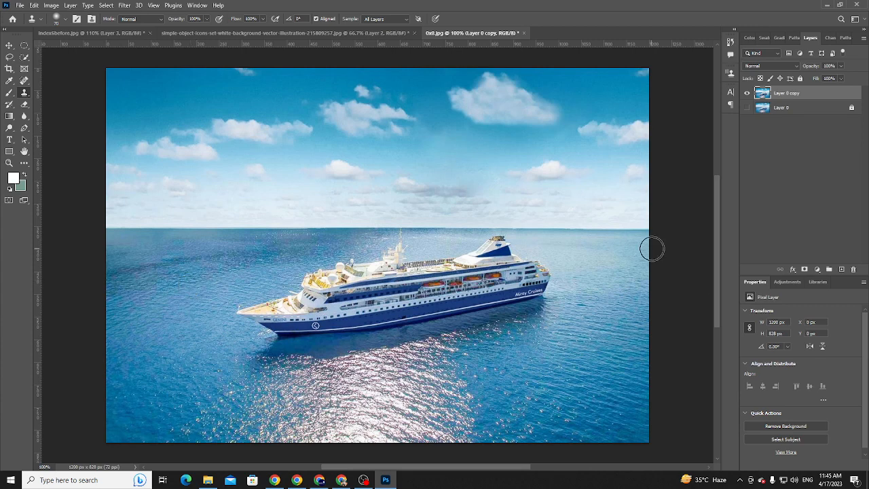
- Add a new layer and clone the entire ship onto it, above and to the left of the original ship
left_click(841, 270)
left_click(502, 86)
key("ctrl+z")
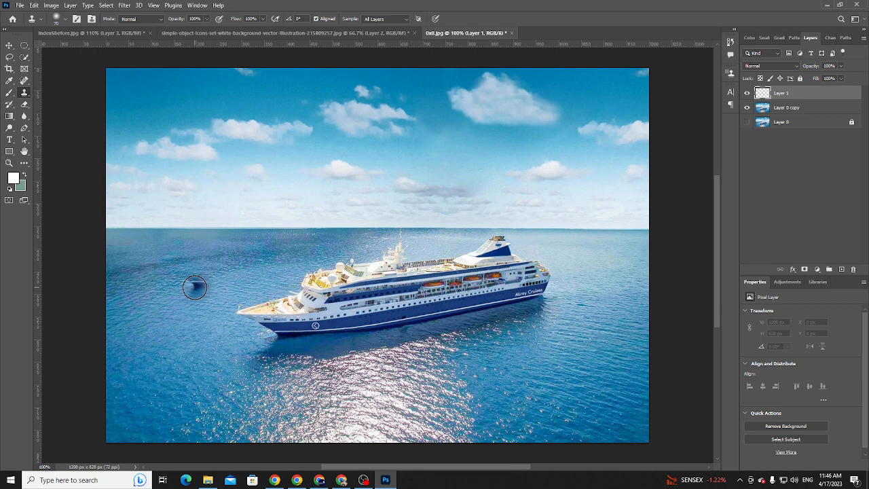
left_click(179, 267)
mouse_move(180, 267)
left_mouse_down()
mouse_move(174, 288)
mouse_move(130, 223)
mouse_move(152, 219)
mouse_move(158, 261)
mouse_move(227, 220)
mouse_move(155, 242)
mouse_move(323, 201)
mouse_move(229, 204)
mouse_move(191, 223)
mouse_move(336, 166)
mouse_move(335, 199)
mouse_move(282, 206)
mouse_move(284, 219)
mouse_move(309, 227)
mouse_move(376, 202)
mouse_move(396, 186)
mouse_move(393, 171)
mouse_move(404, 178)
mouse_move(398, 184)
mouse_move(446, 211)
mouse_move(437, 225)
mouse_move(384, 244)
mouse_move(175, 264)
mouse_move(207, 259)
mouse_move(175, 279)
mouse_move(220, 277)
mouse_move(211, 270)
mouse_move(338, 246)
mouse_move(414, 220)
mouse_move(424, 199)
mouse_move(436, 197)
mouse_move(401, 188)
mouse_move(383, 170)
mouse_move(334, 204)
mouse_move(288, 190)
mouse_move(290, 169)
mouse_move(277, 200)
mouse_move(257, 192)
mouse_move(223, 212)
mouse_move(142, 231)
mouse_move(144, 248)
mouse_move(174, 262)
mouse_move(236, 263)
mouse_move(437, 217)
left_mouse_up()
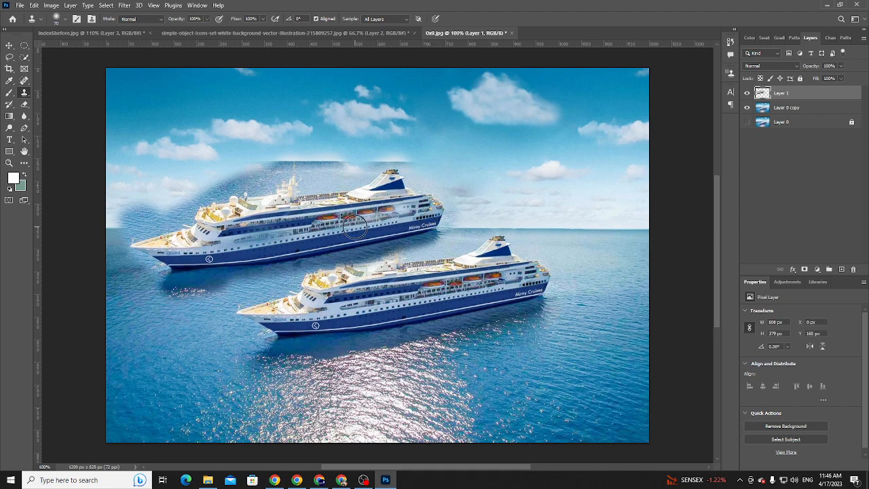
- Free-transform the cloned ship to about 34% of its size and place it on the water near the large ship
key("v")
mouse_move(337, 203)
left_mouse_down()
mouse_move(385, 343)
mouse_move(343, 241)
mouse_move(382, 175)
mouse_move(365, 176)
left_mouse_up()
key("ctrl+t")
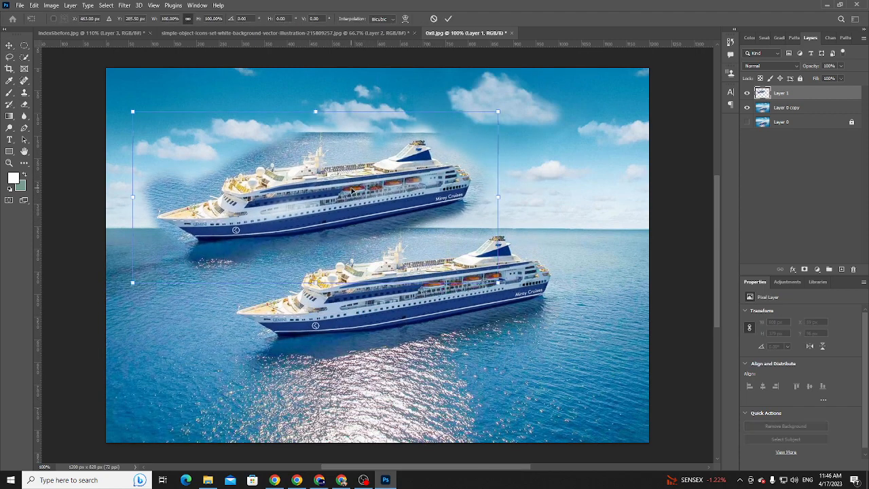
left_click_drag(500, 110, 258, 224)
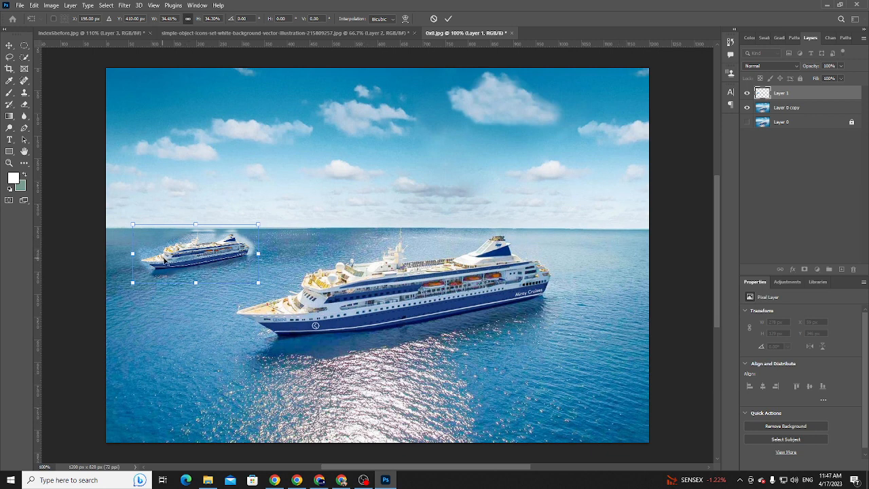
left_click_drag(196, 259, 191, 281)
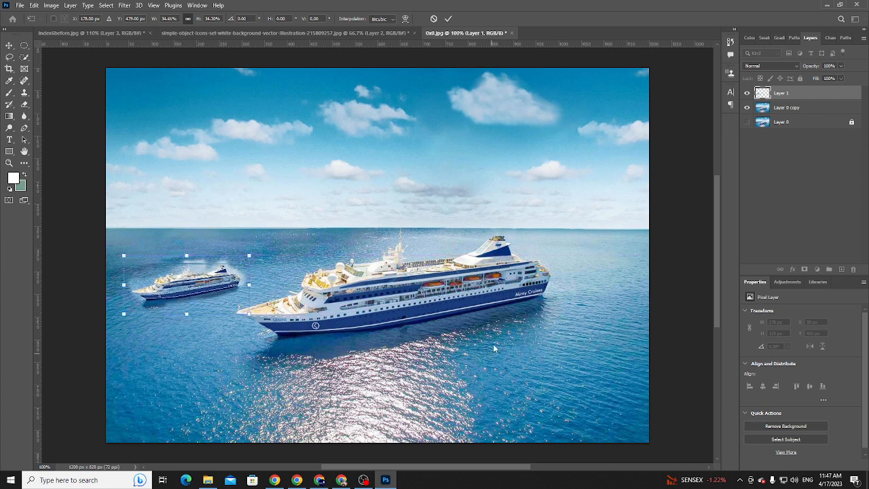
left_click_drag(211, 279, 387, 293)
left_click(448, 19)
- Reposition the small cloned ship on the water left of the large ship, at about X 124 px, Y 394 px
left_click_drag(441, 339, 312, 337)
key("ctrl+minus")
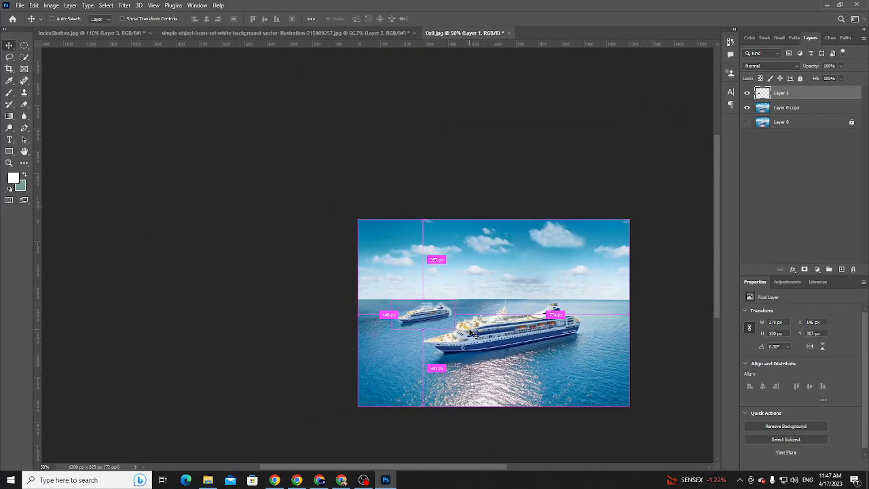
key("ctrl+plus")
key("ctrl+plus")
key("ctrl+plus")
left_click_drag(469, 331, 407, 225)
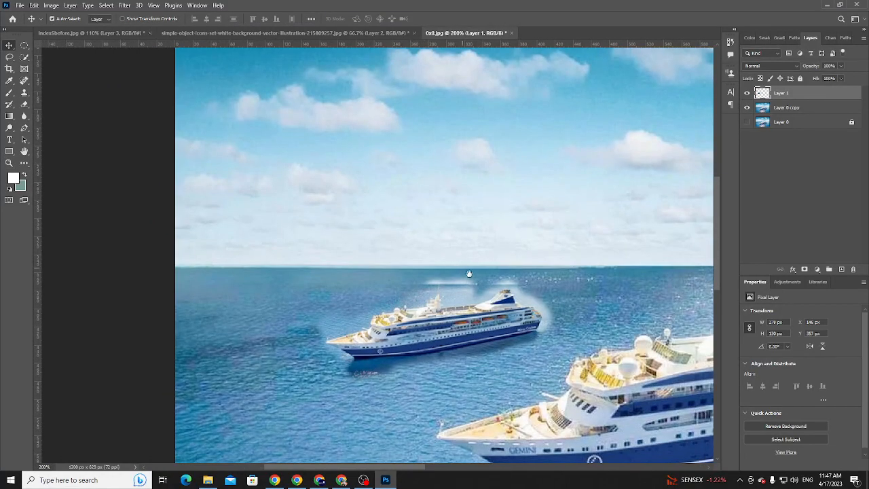
left_click_drag(469, 272, 409, 258)
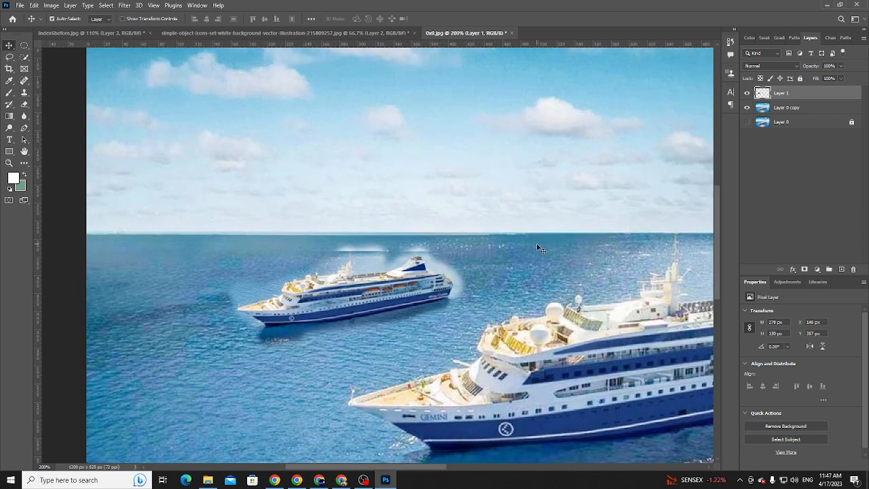
left_click_drag(405, 291, 380, 324)
- Examine up close how the small cloned ship's edges blend with the sea, and compare it with the large ship
scroll(370, 356, "up", 5)
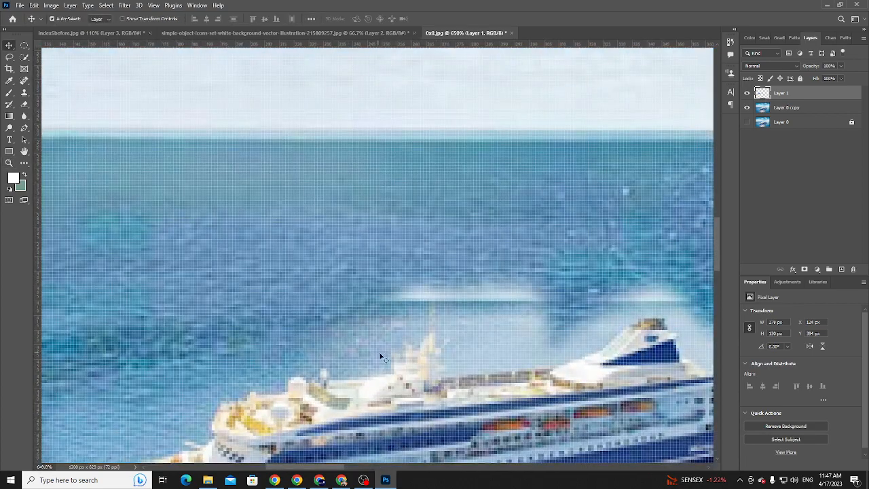
key("ctrl+space")
left_click_drag(446, 356, 408, 361)
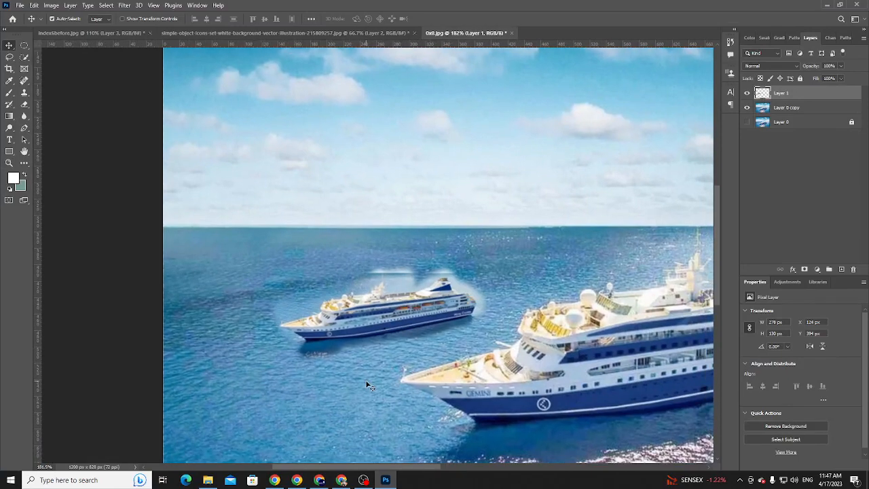
left_click_drag(367, 385, 307, 223)
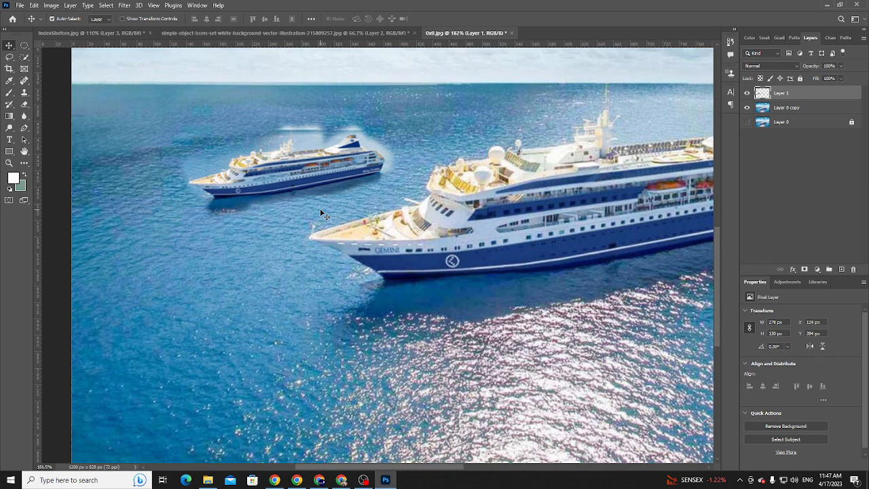
left_click_drag(428, 165, 314, 184)
left_click_drag(443, 169, 359, 187)
left_click_drag(470, 174, 516, 240)
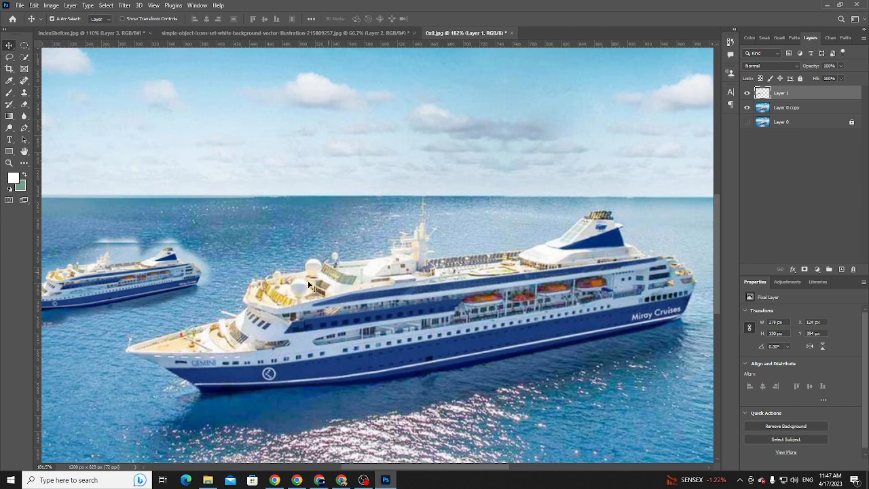
left_click_drag(299, 290, 474, 264)
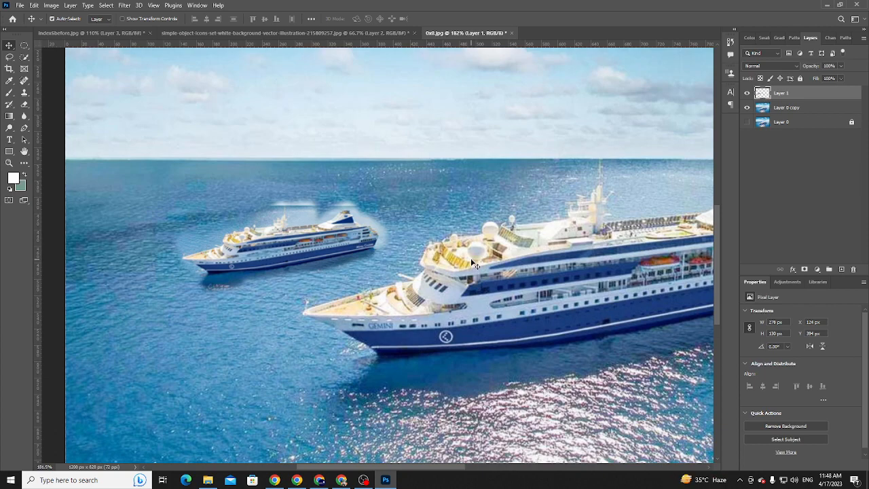
- Duplicate the small ship to the water below the large ship's stern and scale the copy to about 152%
key("ctrl+1")
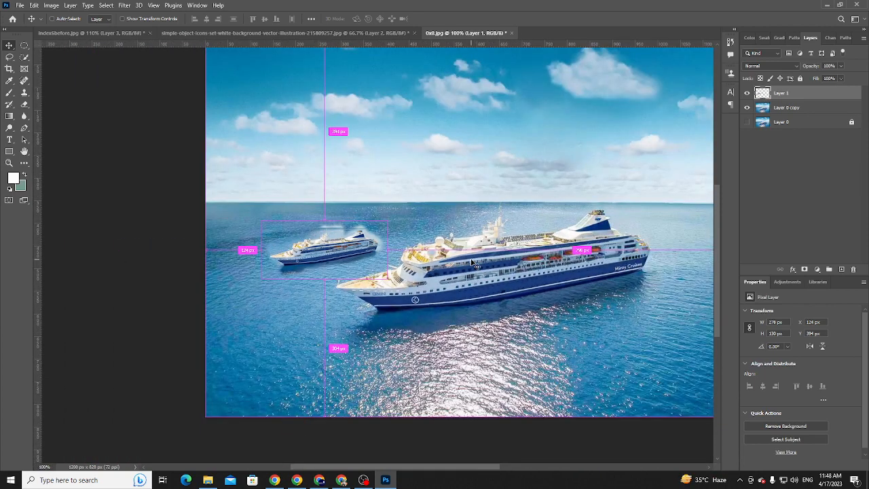
left_click_drag(364, 257, 643, 332)
key("ctrl+t")
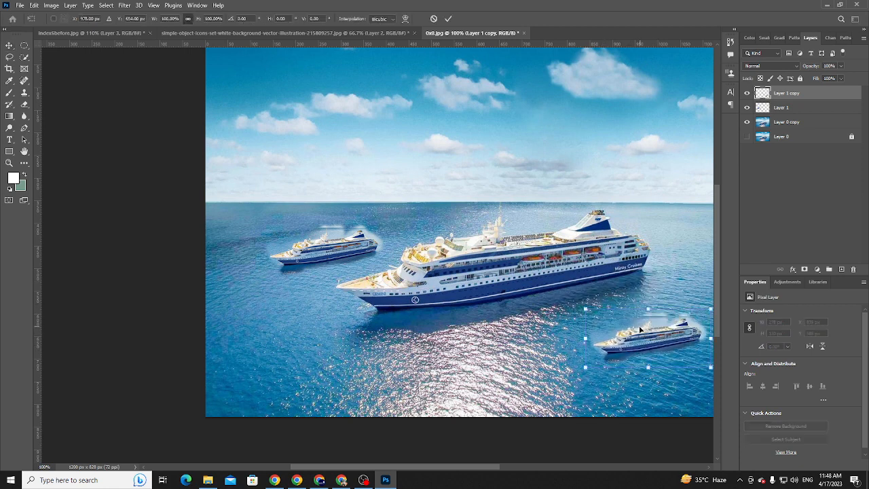
left_click_drag(587, 311, 597, 331)
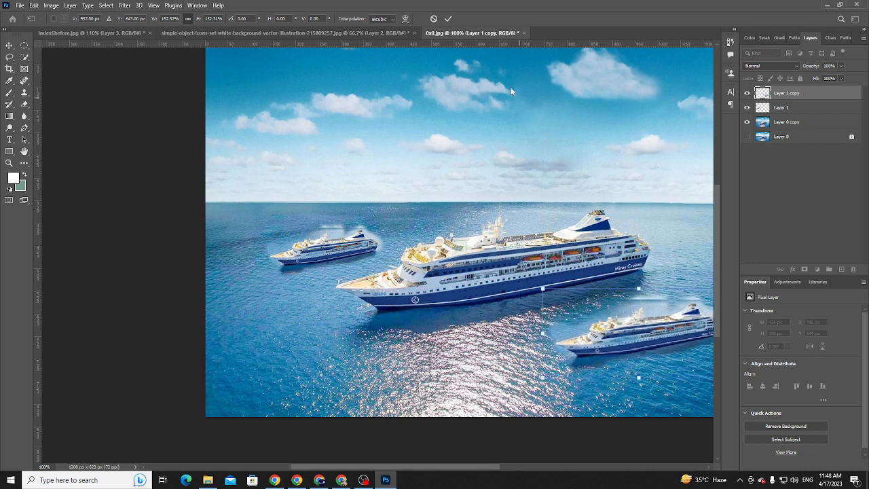
left_click(451, 18)
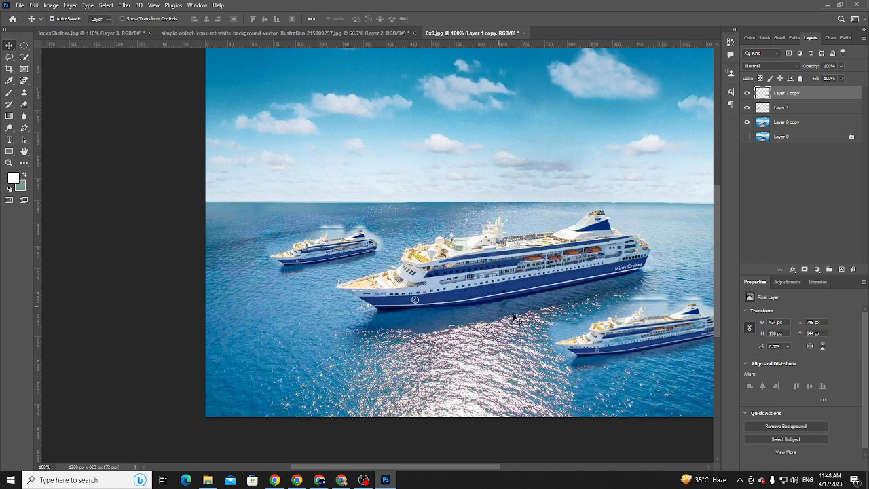
- Move the small ship on Layer 1 slightly up and left, closer to the horizon
left_click_drag(332, 253, 310, 240)
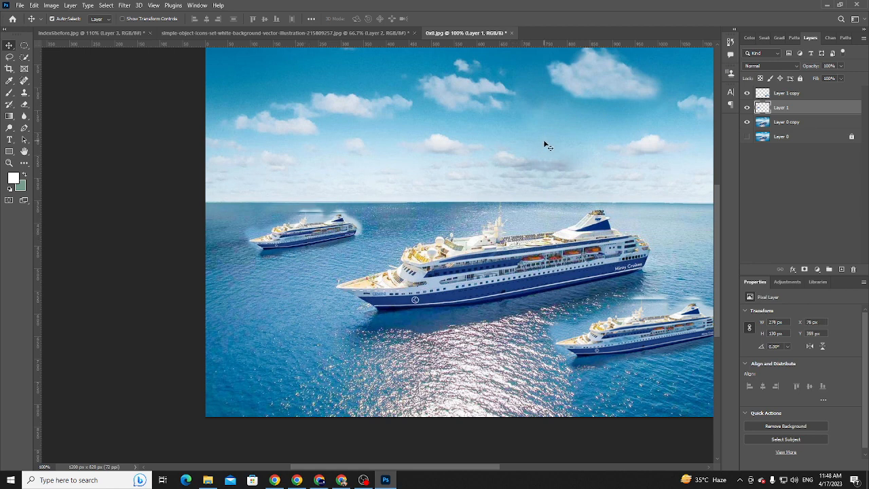
key("z")
left_click_drag(302, 208, 359, 252)
key("ctrl+space")
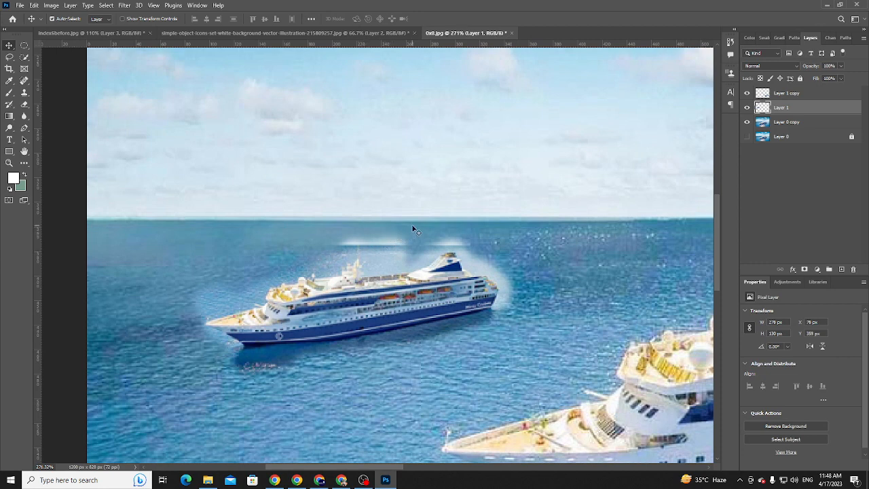
key("b")
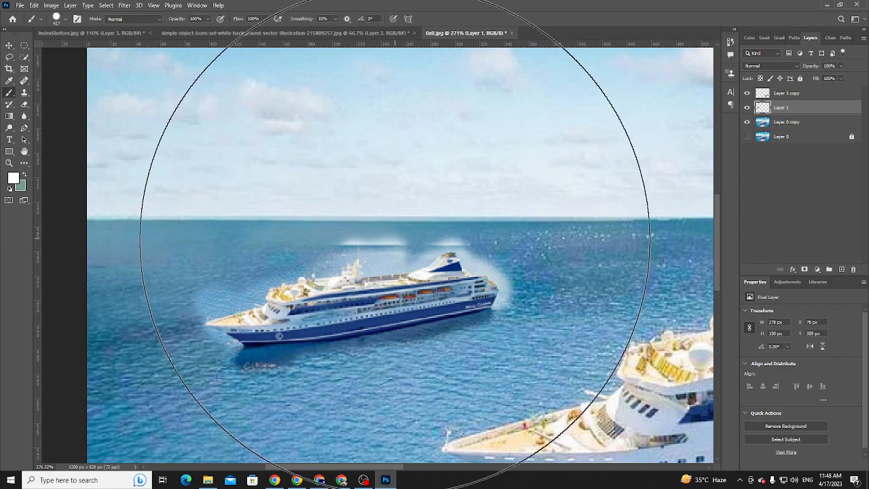
left_click(393, 241)
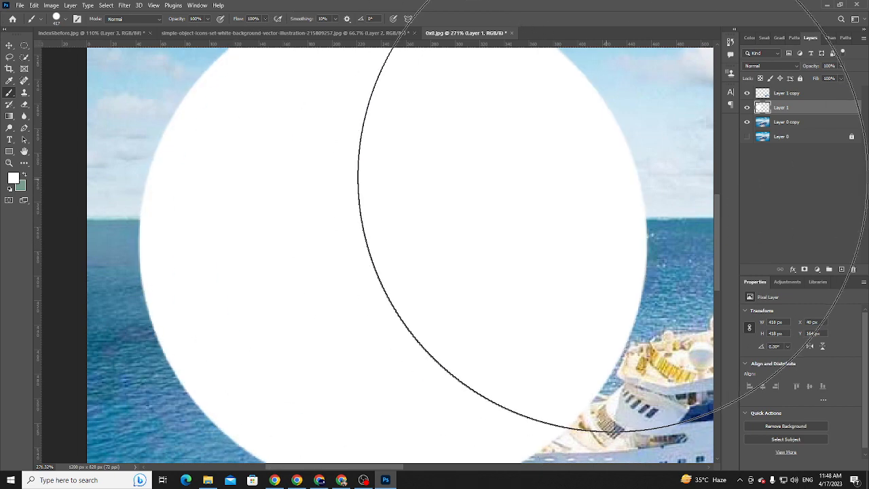
key("ctrl+z")
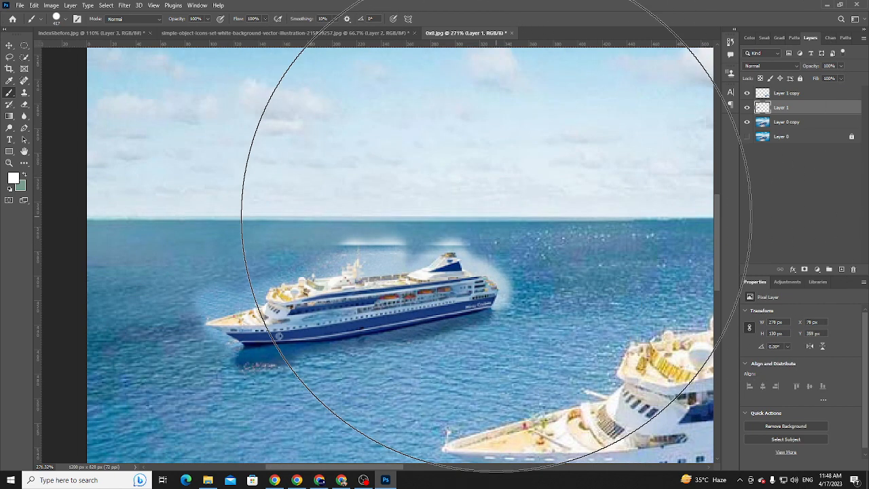
- Reduce the brush size to 60 px and add a layer mask to Layer 1
key("bracketleft")
key("bracketleft")
key("bracketleft")
key("bracketleft")
key("bracketleft")
key("bracketleft")
key("bracketleft")
key("bracketleft")
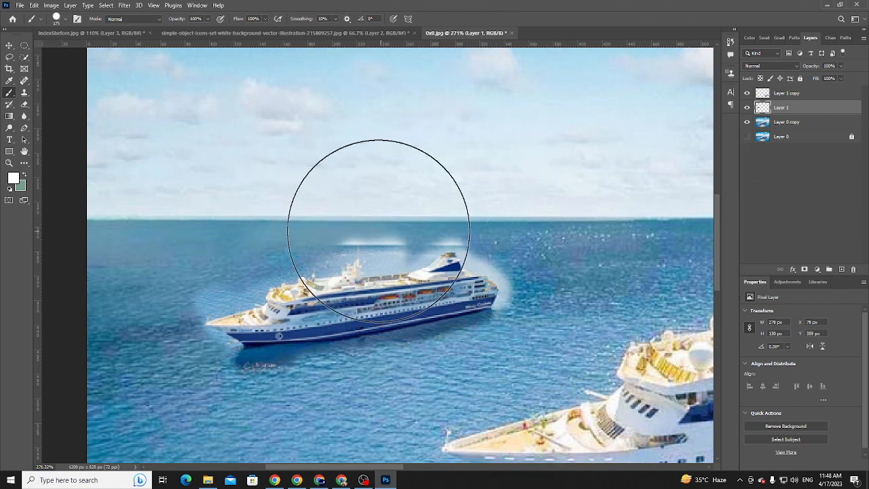
key("bracketleft")
key("bracketleft")
key("bracketleft")
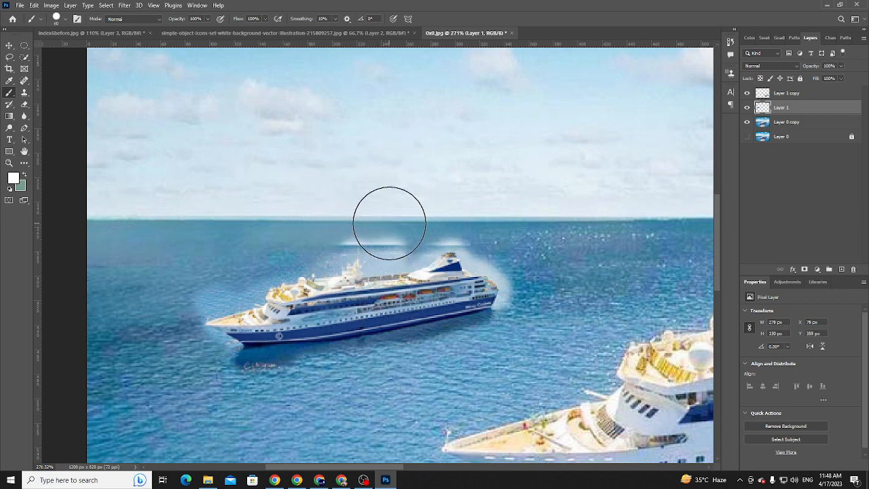
mouse_move(374, 243)
left_mouse_down()
mouse_move(353, 267)
mouse_move(214, 306)
mouse_move(459, 317)
mouse_move(407, 262)
mouse_move(431, 279)
left_mouse_up()
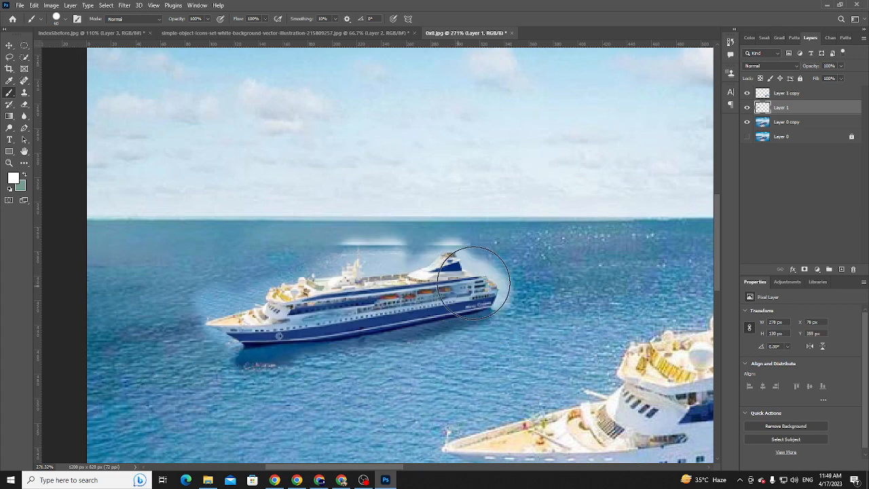
left_click(805, 270)
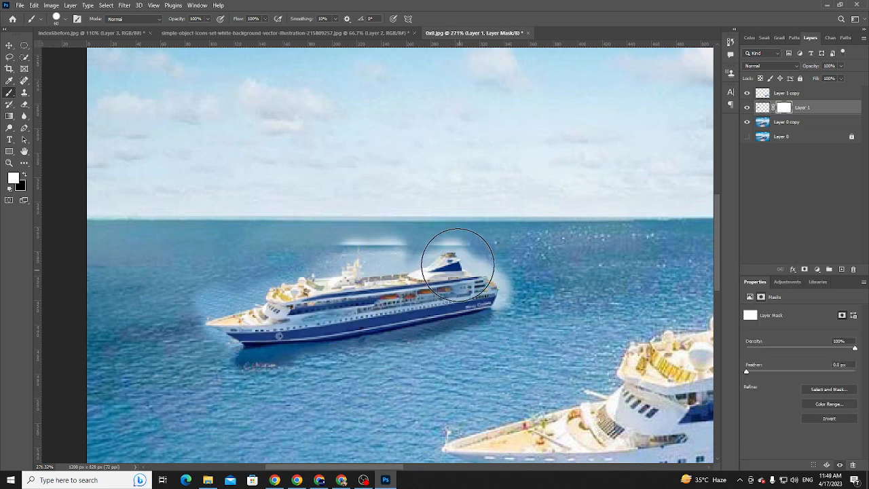
- Reduce the brush size to 30 px for painting around the small ship on Layer 1
key("bracketright")
key("bracketright")
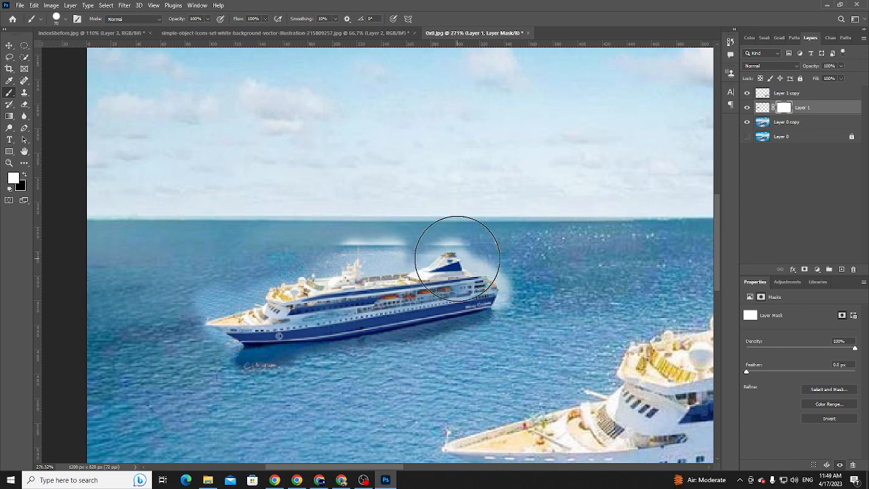
key("bracketleft")
key("bracketleft")
key("bracketleft")
key("bracketleft")
key("bracketleft")
key("bracketleft")
key("bracketleft")
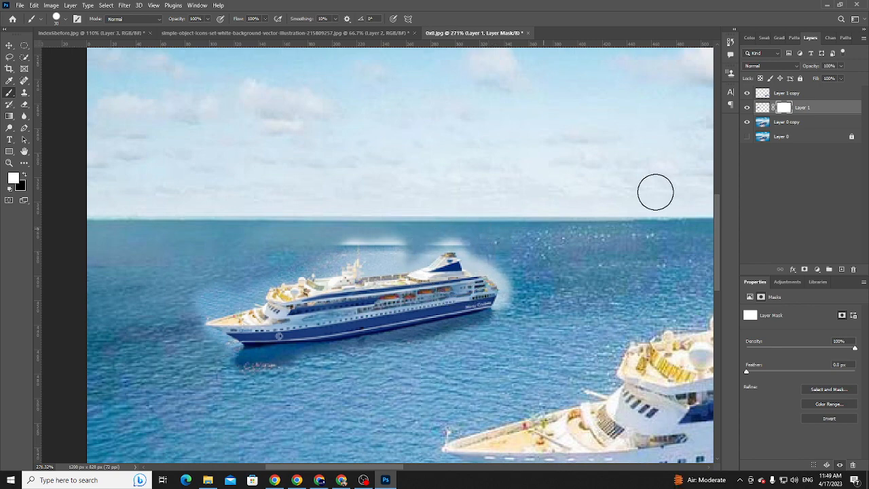
key("ctrl+0")
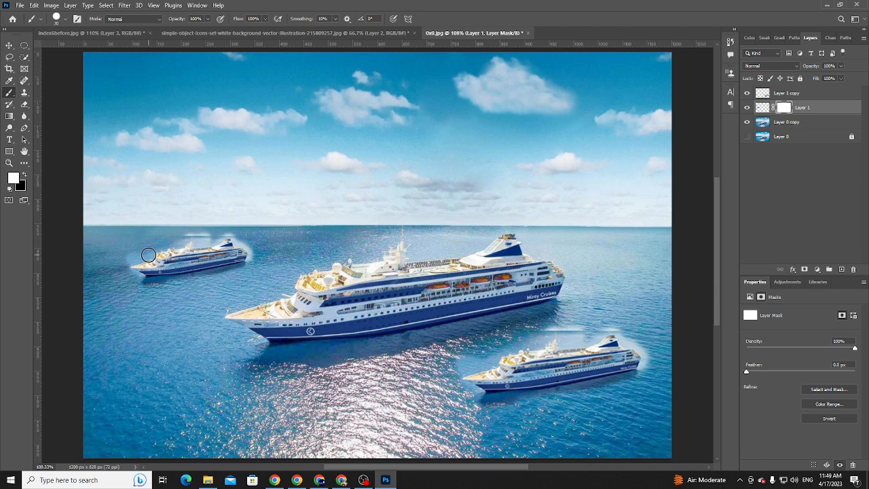
left_click_drag(166, 242, 248, 245)
left_click_drag(165, 299, 305, 243)
scroll(306, 242, "down", 3)
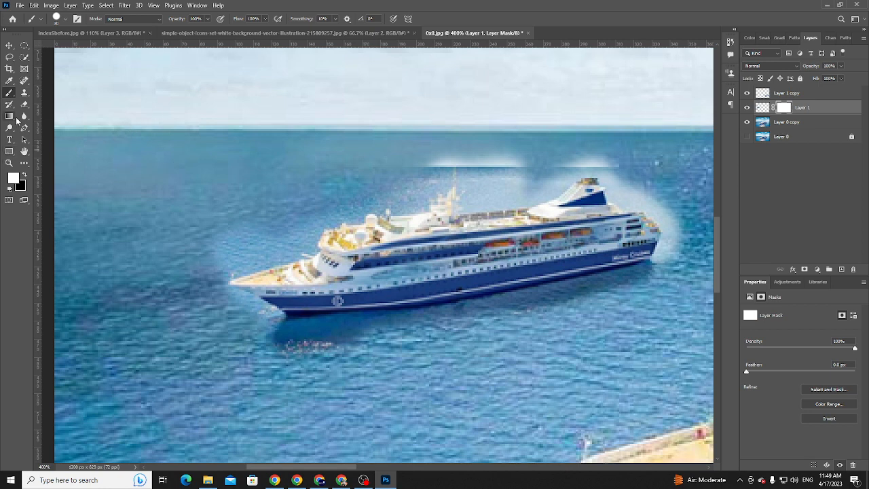
- Make black the foreground colour and choose the Soft Round brush at 30 px with 0% hardness
left_click(23, 175)
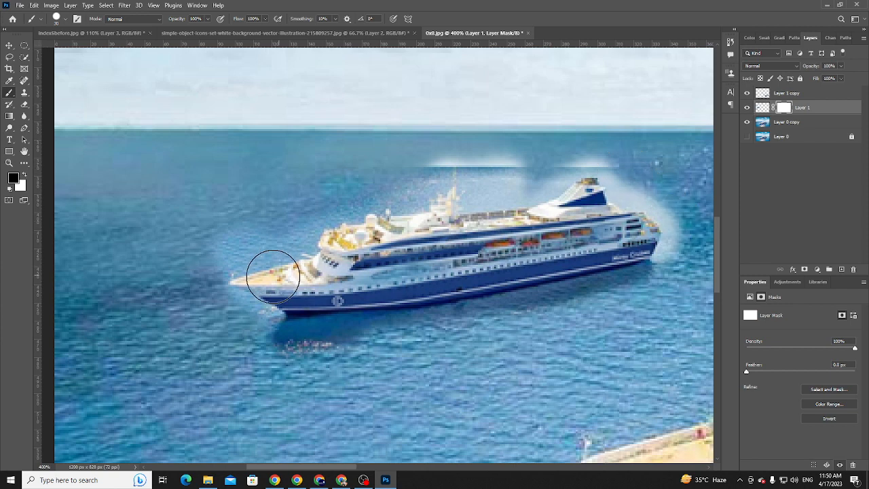
right_click(258, 235)
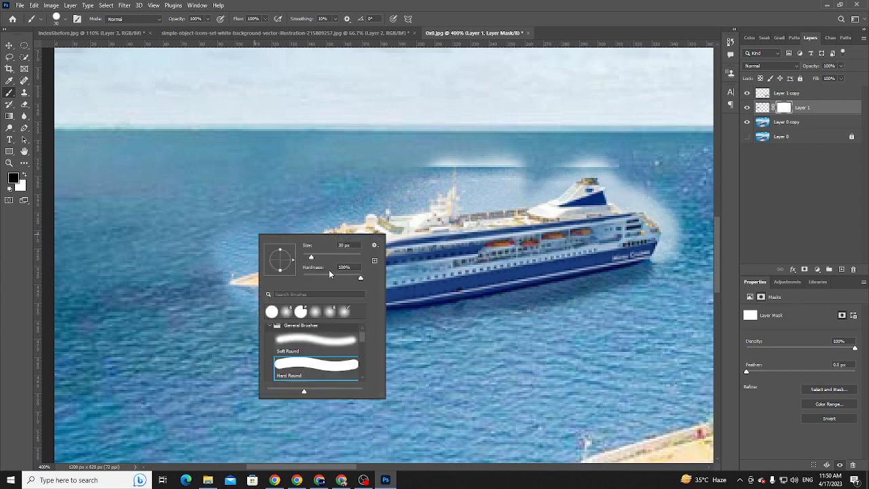
left_click(302, 342)
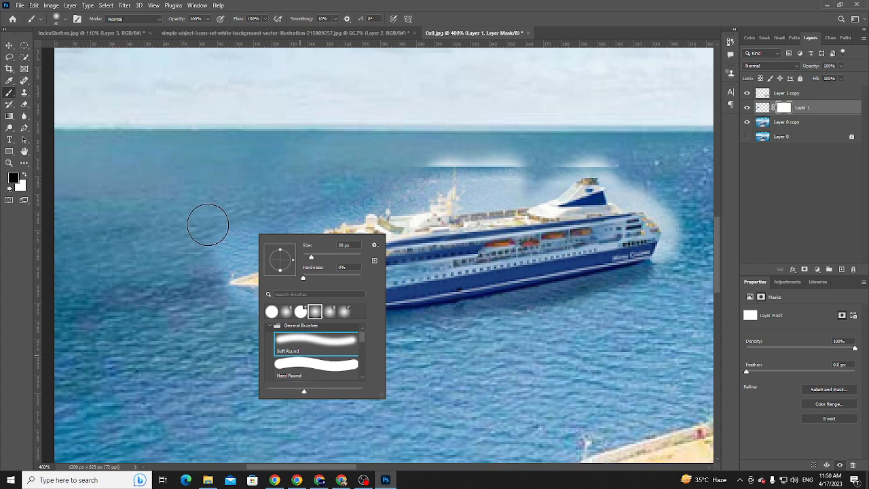
left_click(206, 222)
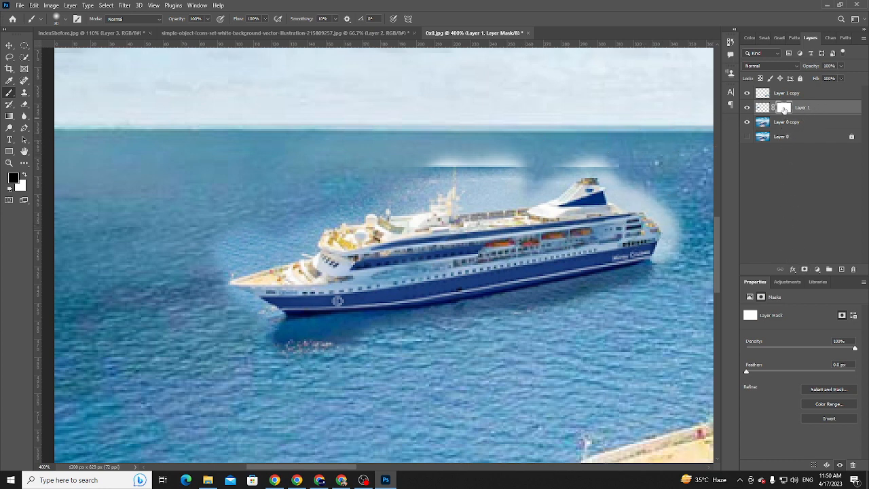
- Paint black over the small ship's upper decks on the Layer 1 mask, and restore them by painting white
mouse_move(673, 194)
left_mouse_down()
mouse_move(513, 217)
mouse_move(242, 278)
left_mouse_up()
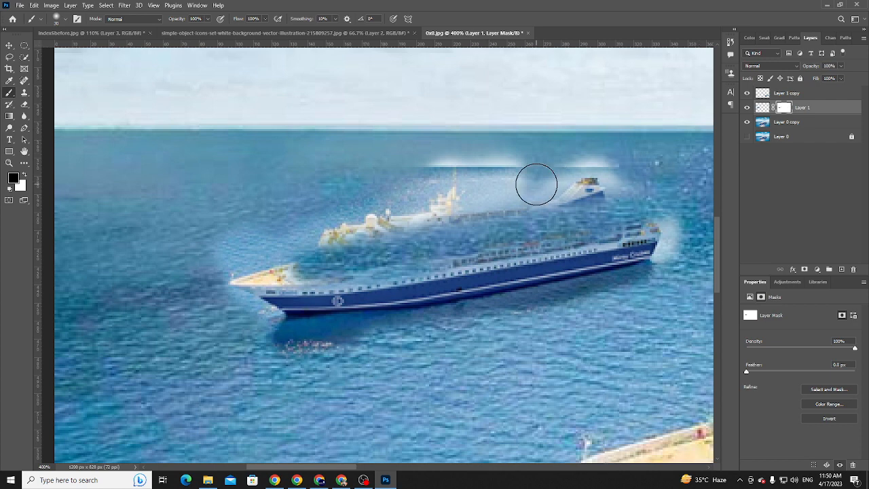
key("x")
key("z")
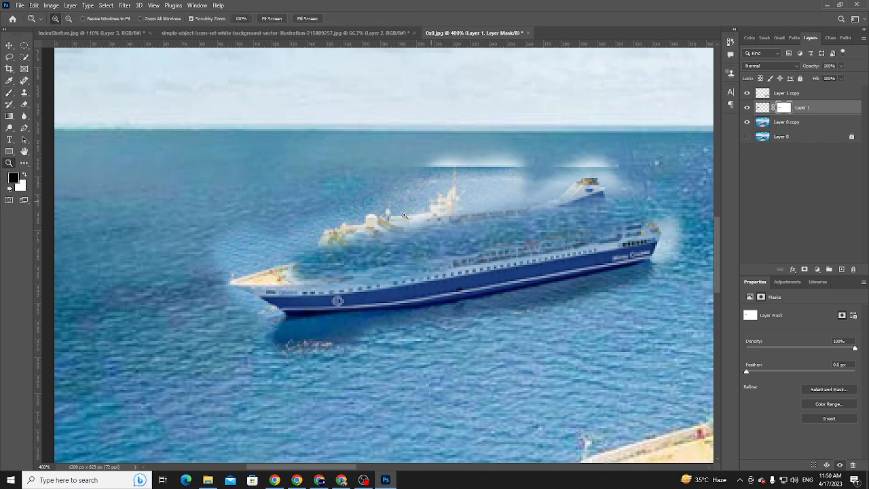
key("b")
left_click_drag(248, 266, 427, 250)
key("x")
mouse_move(248, 275)
left_mouse_down()
mouse_move(516, 253)
mouse_move(360, 291)
mouse_move(470, 221)
mouse_move(460, 199)
mouse_move(417, 194)
mouse_move(475, 200)
mouse_move(470, 168)
mouse_move(559, 182)
mouse_move(463, 211)
mouse_move(583, 177)
left_mouse_up()
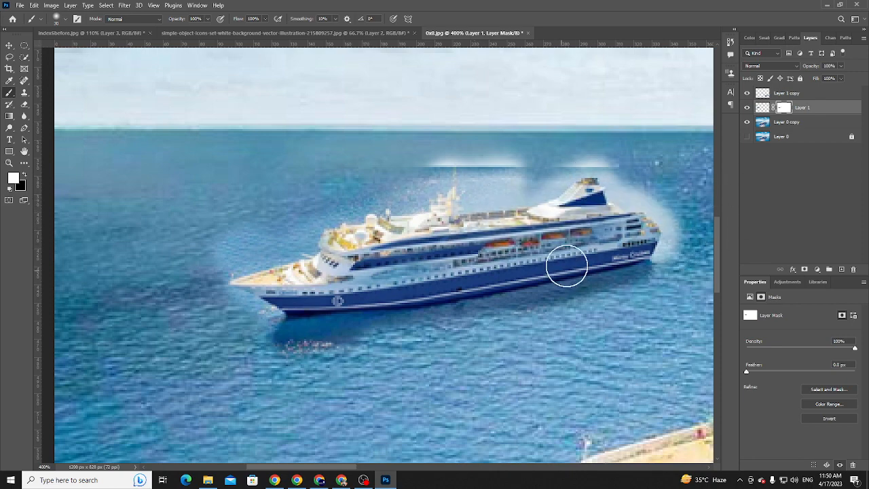
- Paint black on the Layer 1 mask to hide the pale halo around the small ship's bow and above its mast
right_click(345, 275)
key("bracketright")
key("bracketright")
key("bracketright")
key("Escape")
key("x")
key("bracketleft")
key("bracketleft")
key("bracketleft")
key("bracketleft")
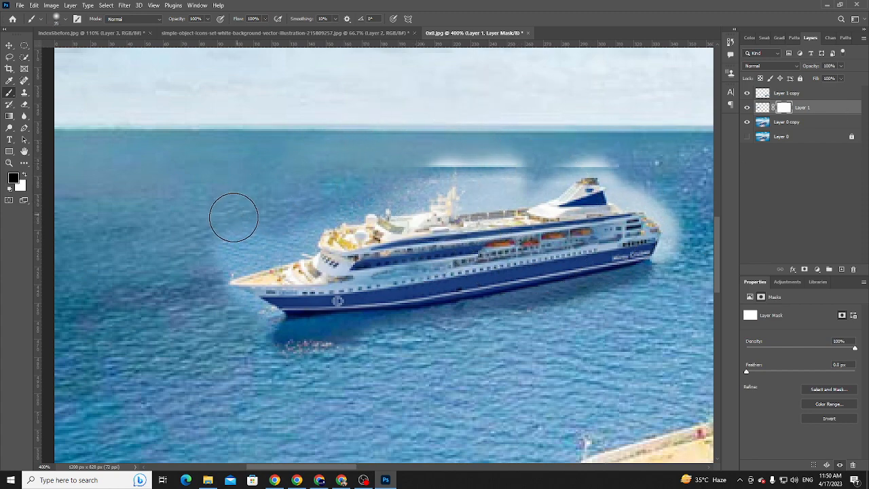
mouse_move(203, 242)
left_mouse_down()
mouse_move(266, 223)
mouse_move(249, 241)
left_mouse_up()
mouse_move(319, 196)
left_mouse_down()
mouse_move(403, 175)
mouse_move(452, 146)
mouse_move(504, 141)
mouse_move(471, 160)
mouse_move(530, 161)
mouse_move(471, 164)
left_mouse_up()
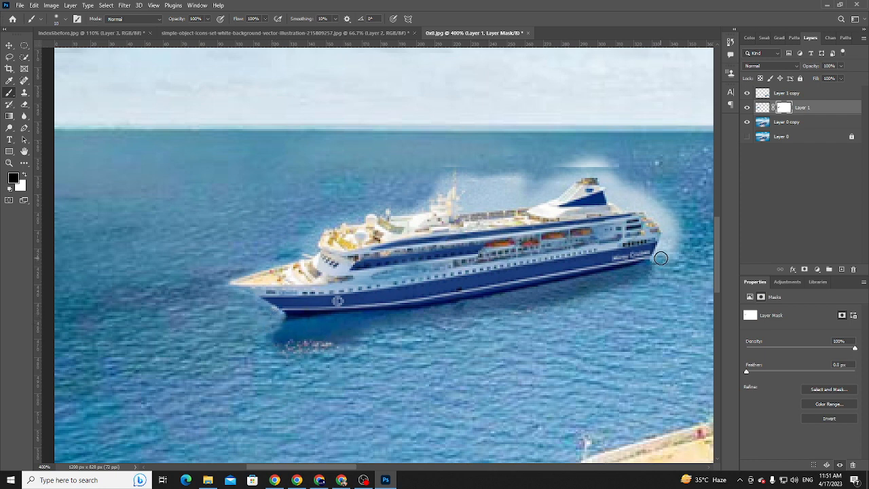
- Mask out the wide pale halo behind the small ship's stern and above its funnel with a soft brush of about 10 px
mouse_move(667, 248)
left_mouse_down()
mouse_move(672, 223)
mouse_move(594, 163)
mouse_move(604, 162)
left_mouse_up()
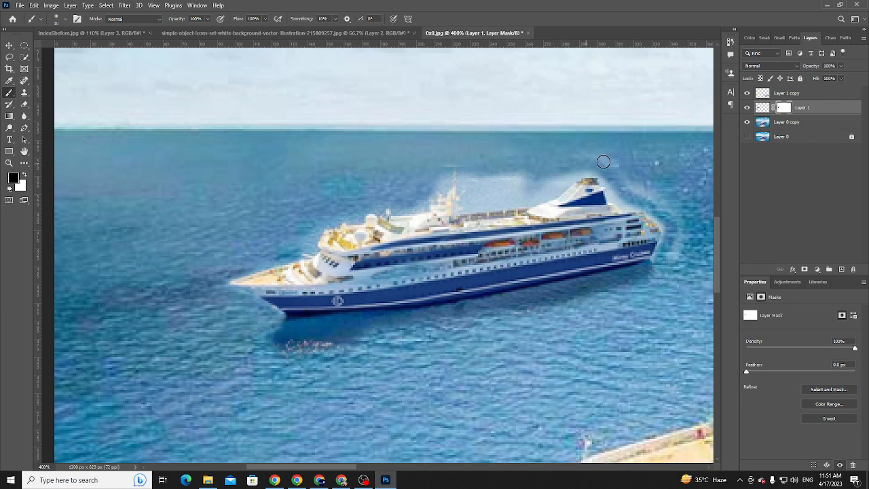
right_click(685, 219)
left_click_drag(744, 243, 742, 243)
left_click(680, 161)
key("bracketleft")
key("bracketleft")
key("bracketleft")
key("bracketleft")
key("bracketleft")
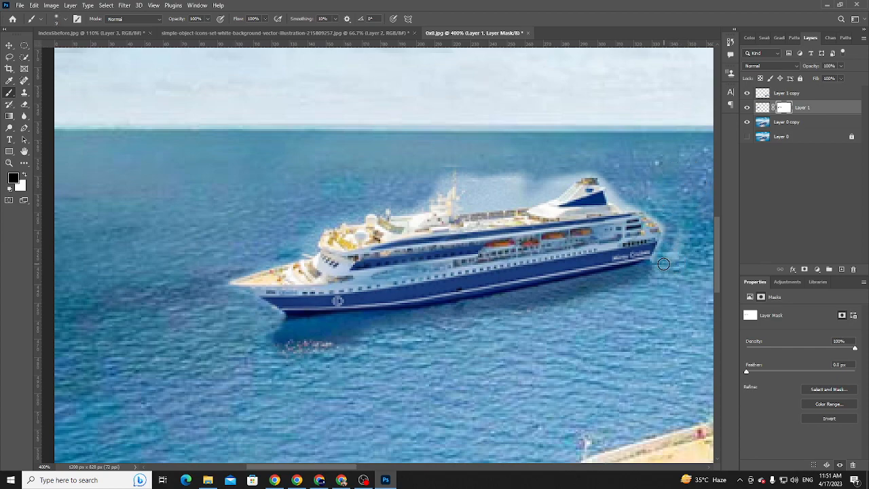
- Mask out the remaining halo close to the small ship's stern and along both sides of its funnel
key("ctrl+space")
left_click_drag(657, 246, 690, 286)
key("space")
mouse_move(688, 286)
left_mouse_down()
mouse_move(553, 313)
mouse_move(526, 309)
left_mouse_up()
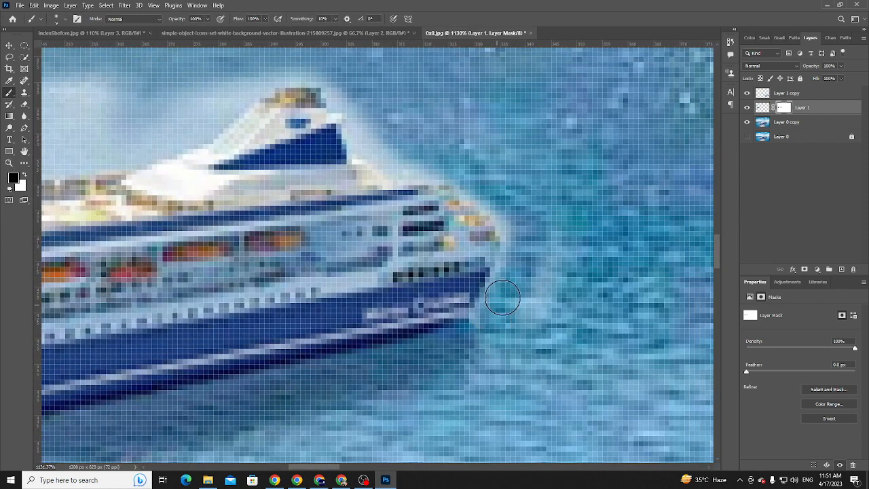
key("space")
left_click_drag(460, 184, 512, 301)
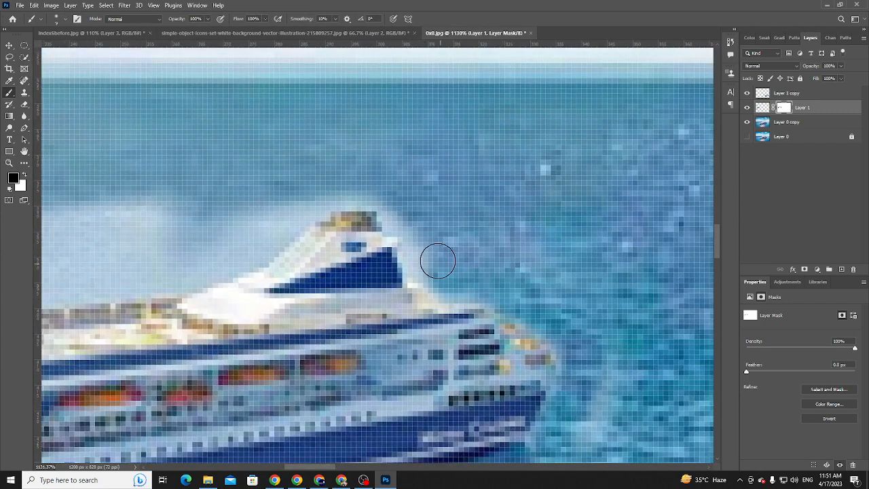
left_click_drag(422, 227, 459, 307)
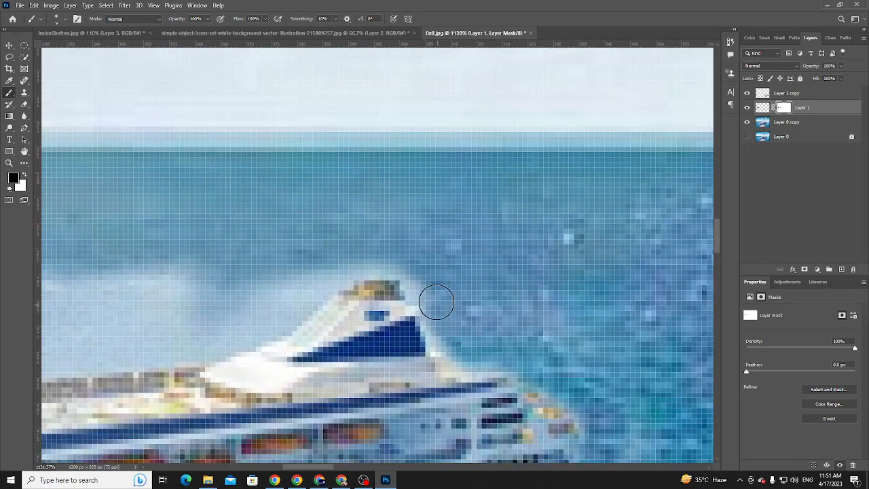
left_click_drag(430, 252, 431, 281)
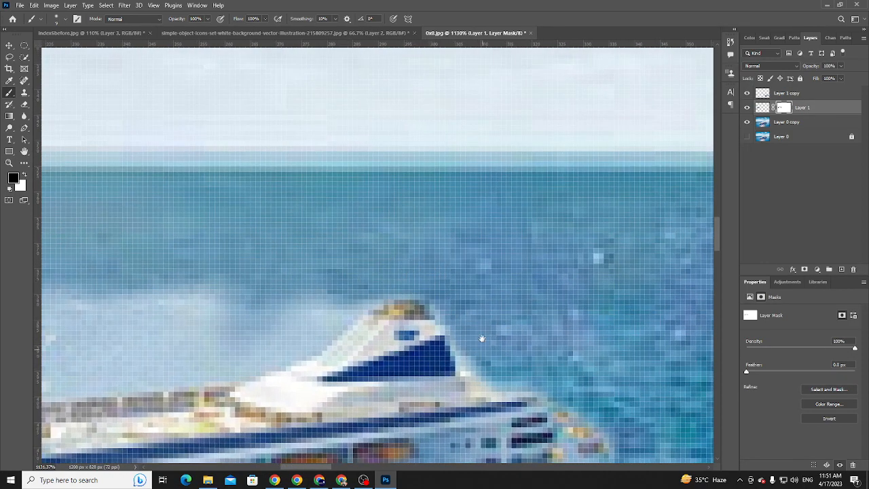
left_click_drag(465, 270, 496, 265)
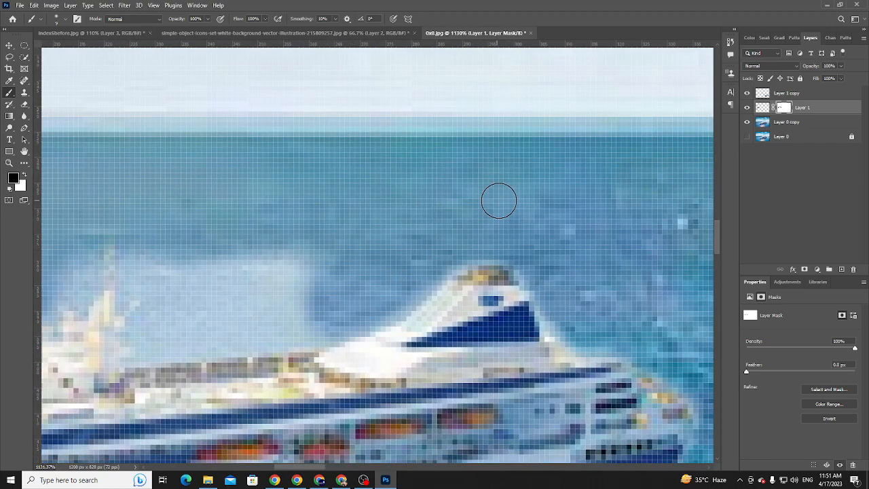
left_click_drag(423, 237, 523, 249)
- Try masking the pale patch between the mast and funnel, including with a Hard Round brush, and undo these strokes
mouse_move(472, 296)
left_mouse_down()
mouse_move(422, 305)
mouse_move(484, 299)
mouse_move(408, 305)
mouse_move(383, 286)
left_mouse_up()
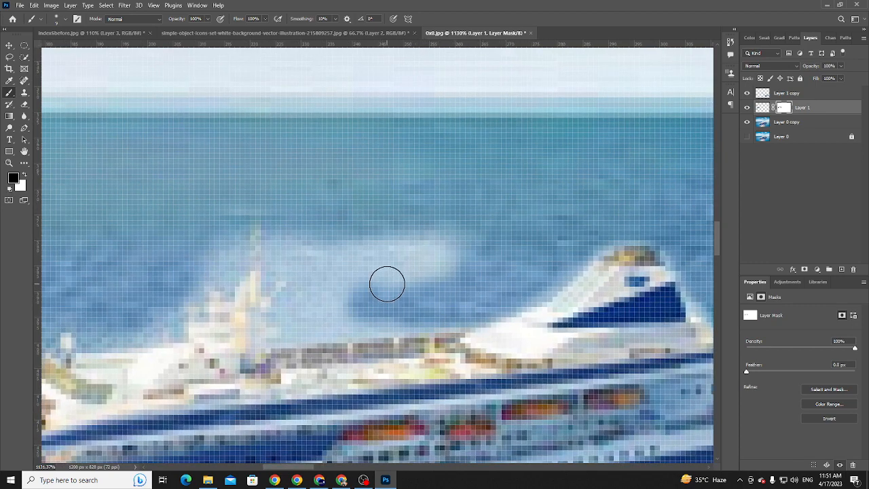
right_click(394, 278)
left_click(438, 412)
mouse_move(292, 305)
left_mouse_down()
mouse_move(447, 297)
mouse_move(330, 297)
mouse_move(360, 341)
left_mouse_up()
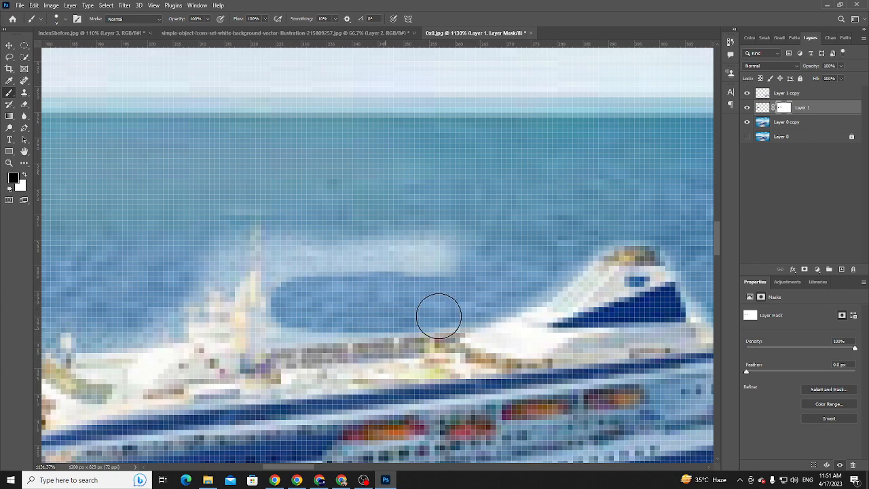
left_click_drag(470, 303, 429, 344)
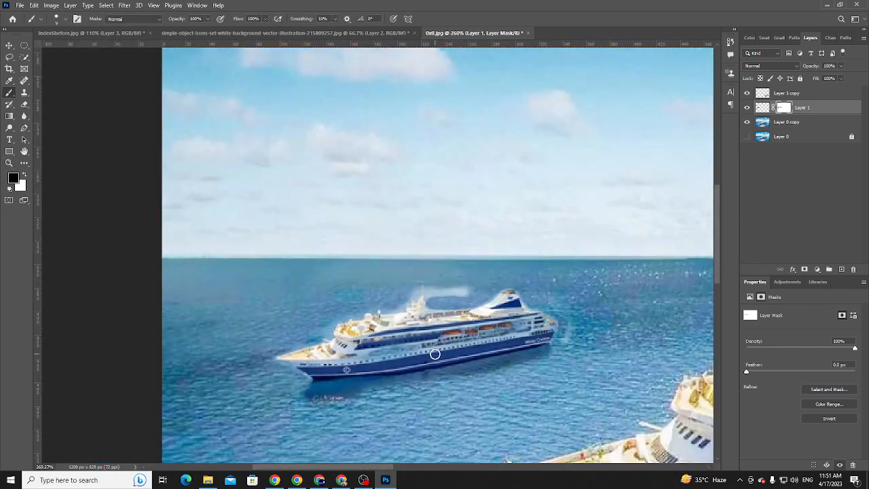
left_click_drag(460, 303, 524, 342)
key("ctrl+z")
left_click_drag(547, 310, 379, 305)
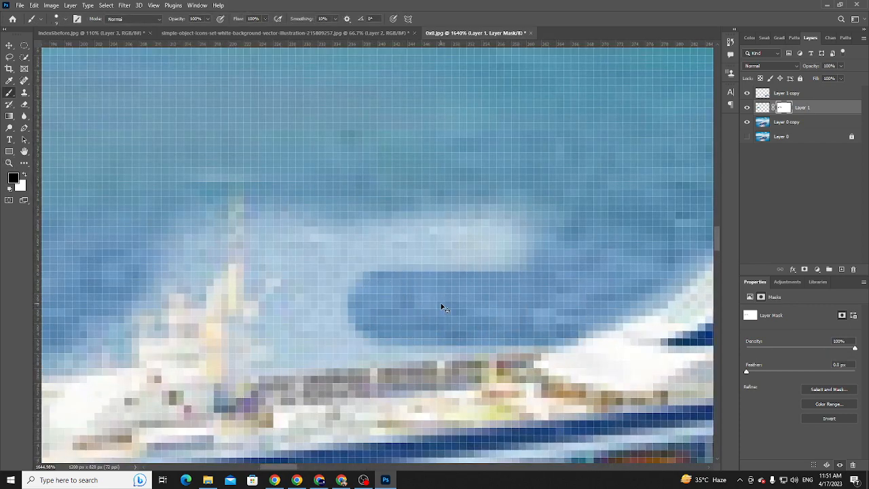
key("ctrl+z")
key("ctrl+z")
- Switch to the Soft Round brush and mask out the pale patch between the small ship's mast and funnel
right_click(548, 296)
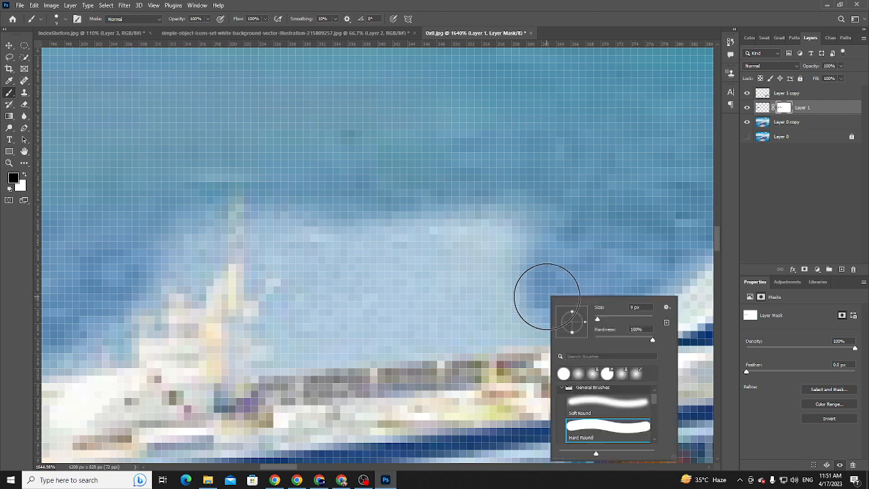
left_click(588, 398)
mouse_move(480, 277)
left_mouse_down()
mouse_move(461, 230)
mouse_move(522, 209)
mouse_move(562, 245)
mouse_move(500, 312)
mouse_move(357, 318)
mouse_move(523, 313)
mouse_move(474, 328)
mouse_move(368, 333)
mouse_move(315, 315)
mouse_move(321, 289)
mouse_move(287, 229)
mouse_move(292, 276)
mouse_move(434, 222)
mouse_move(432, 256)
mouse_move(392, 271)
left_mouse_up()
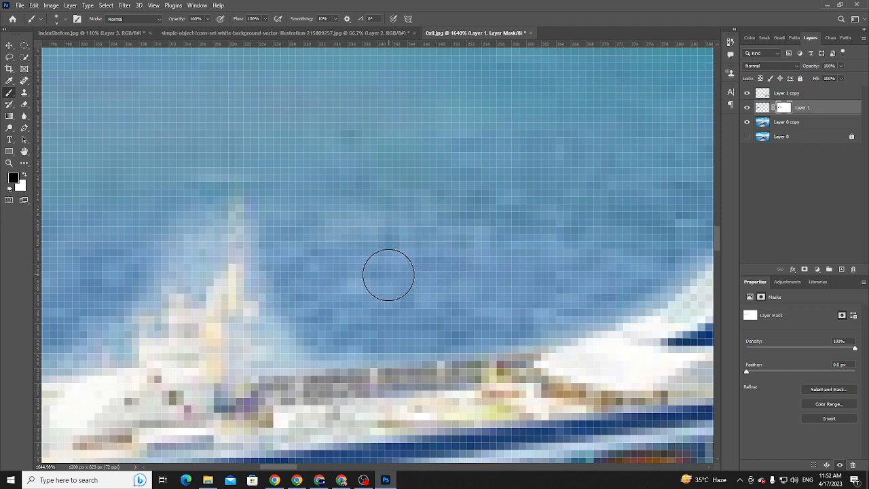
- Mask out the halo beside the small ship's mast with a smaller brush, and undo the stroke that cuts across the mast
key("bracketleft")
key("bracketleft")
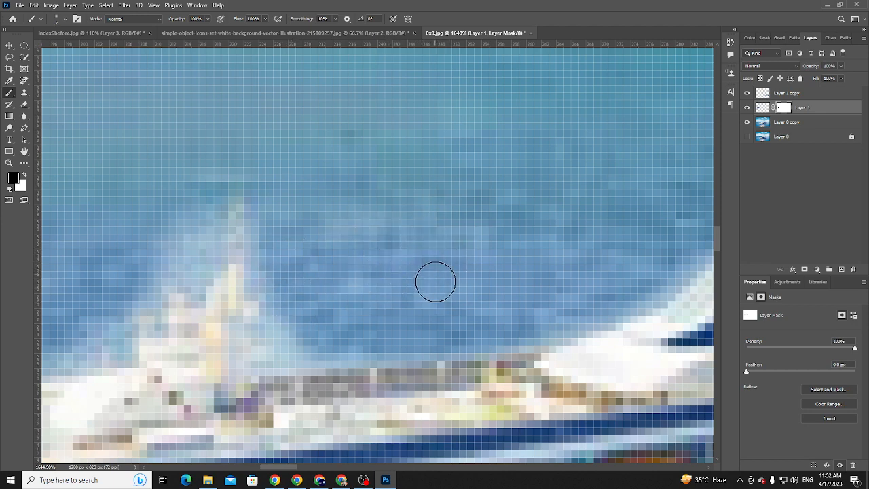
key("ctrl+space")
left_click_drag(434, 285, 407, 273)
left_click_drag(315, 273, 330, 263)
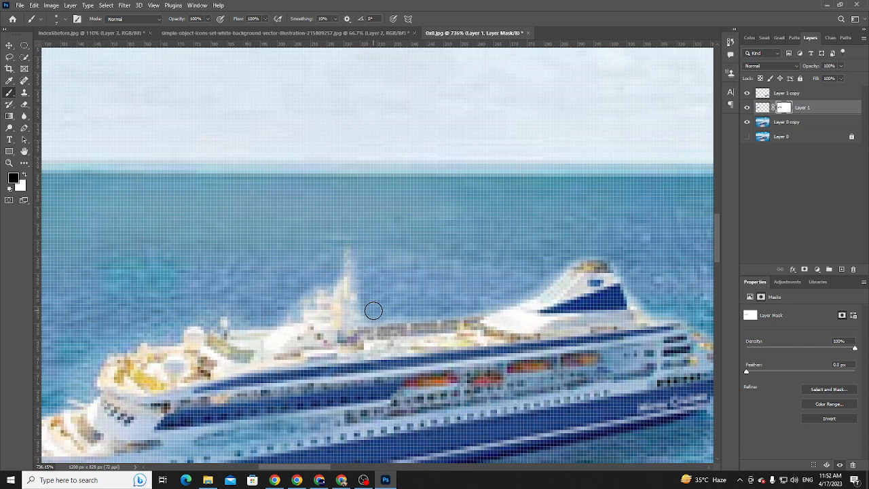
mouse_move(352, 279)
left_mouse_down()
mouse_move(334, 288)
mouse_move(349, 292)
left_mouse_up()
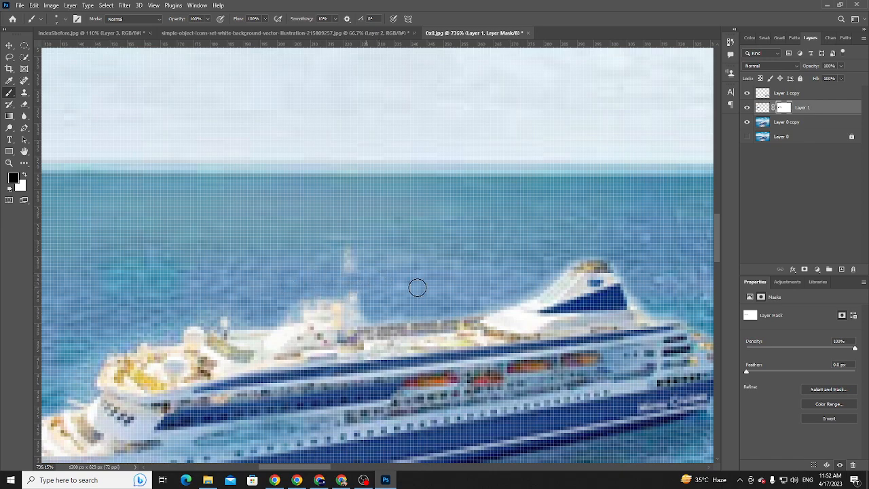
key("ctrl+z")
- Enlarge the brush to 72 px and mask out the remaining pale halo around the small ship's stern and bow
left_click_drag(405, 293, 322, 265)
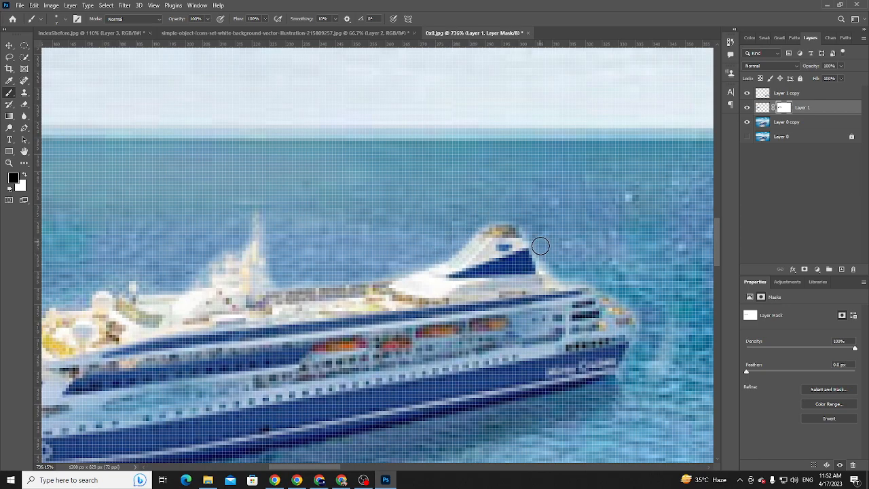
left_click_drag(502, 270, 549, 216)
left_click_drag(264, 190, 351, 158)
mouse_move(315, 197)
left_mouse_down()
mouse_move(417, 194)
mouse_move(395, 181)
mouse_move(264, 220)
left_mouse_up()
left_click_drag(268, 219, 376, 163)
left_click_drag(328, 201, 334, 196)
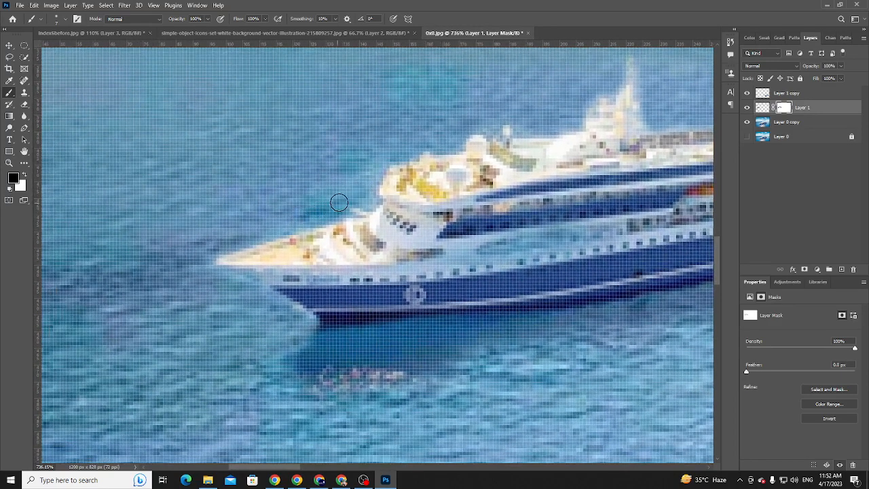
key("ctrl+minus")
key("ctrl+minus")
key("ctrl+minus")
key("ctrl+minus")
key("ctrl+minus")
key("ctrl+minus")
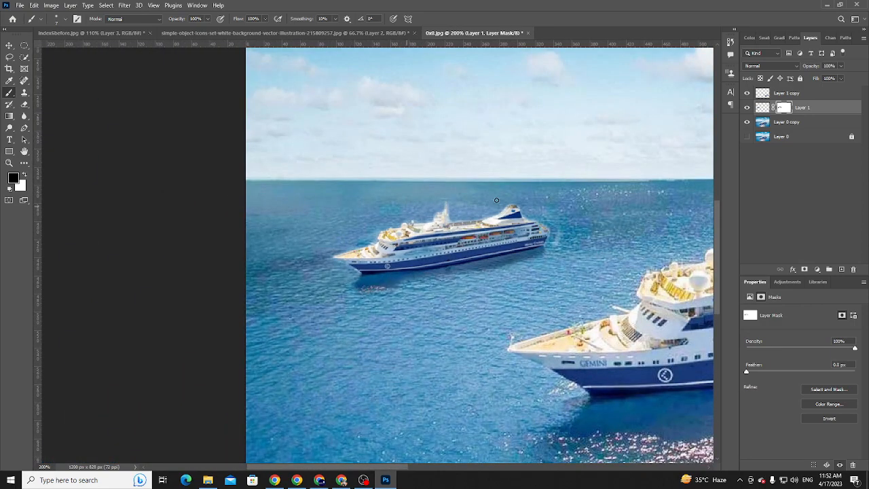
right_click(559, 244)
left_click(627, 267)
left_click(576, 212)
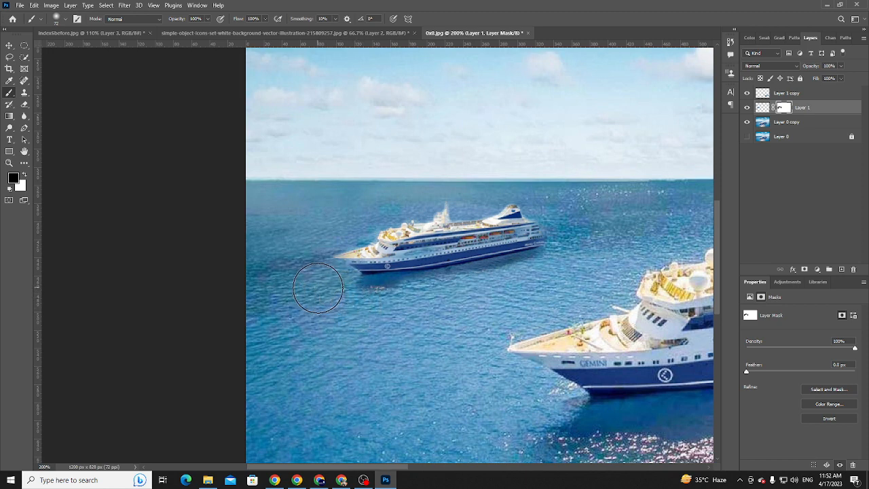
- Disable Layer 1's mask to compare the small ship with its unmasked version, and enable the mask again
key("ctrl+0")
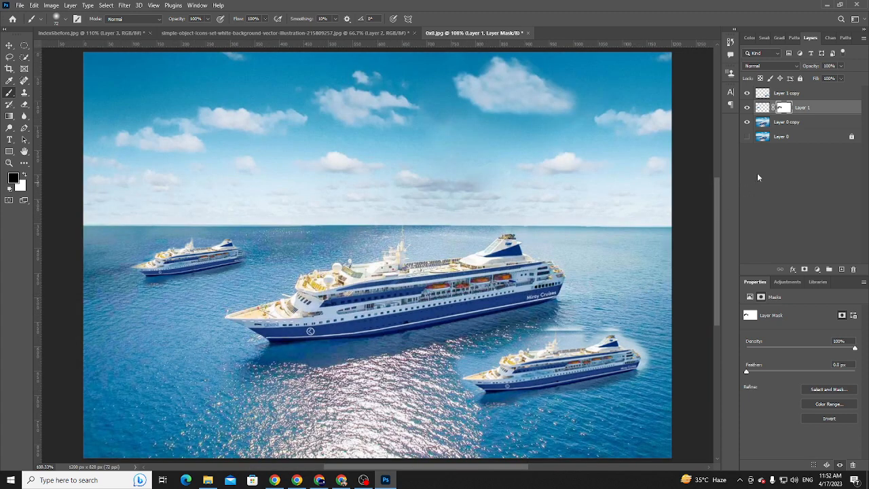
right_click(778, 109)
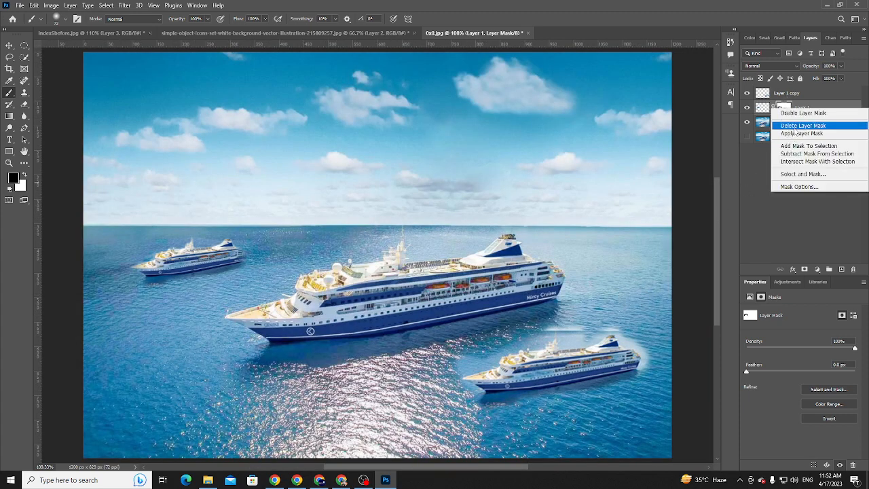
left_click(800, 114)
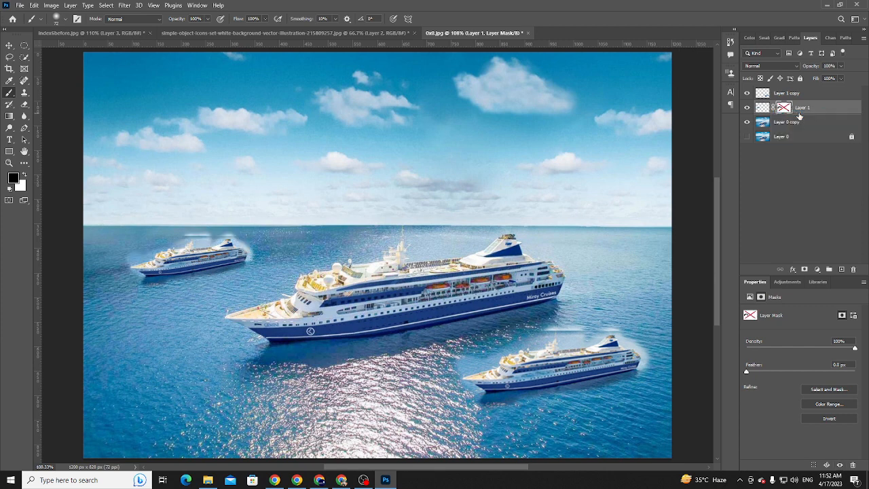
right_click(787, 107)
left_click(797, 111)
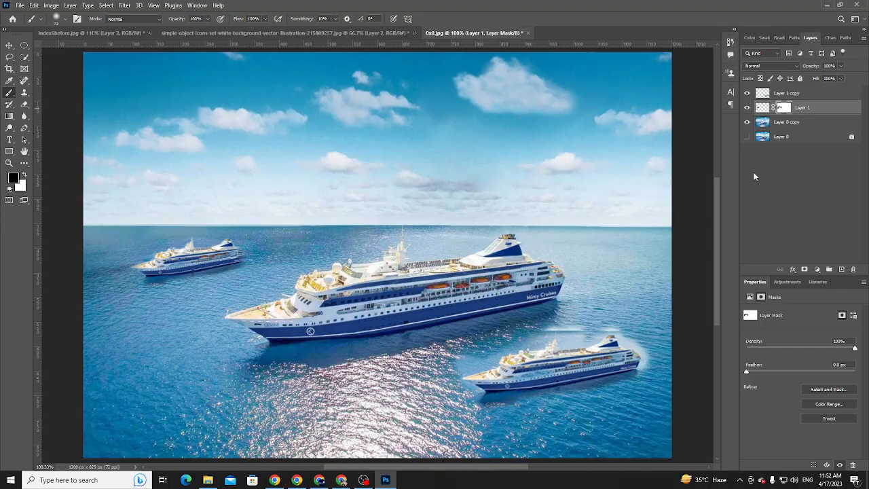
- Move the masked small ship on Layer 1 slightly closer to the large ship, keeping it below the horizon
key("z")
mouse_move(190, 250)
left_mouse_down()
mouse_move(252, 267)
mouse_move(136, 270)
mouse_move(250, 273)
mouse_move(204, 267)
left_mouse_up()
key("b")
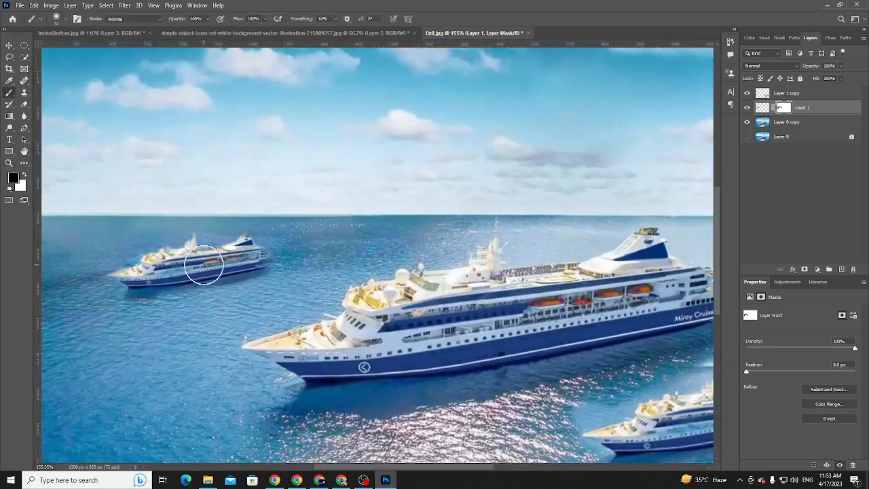
left_click_drag(392, 328, 348, 275)
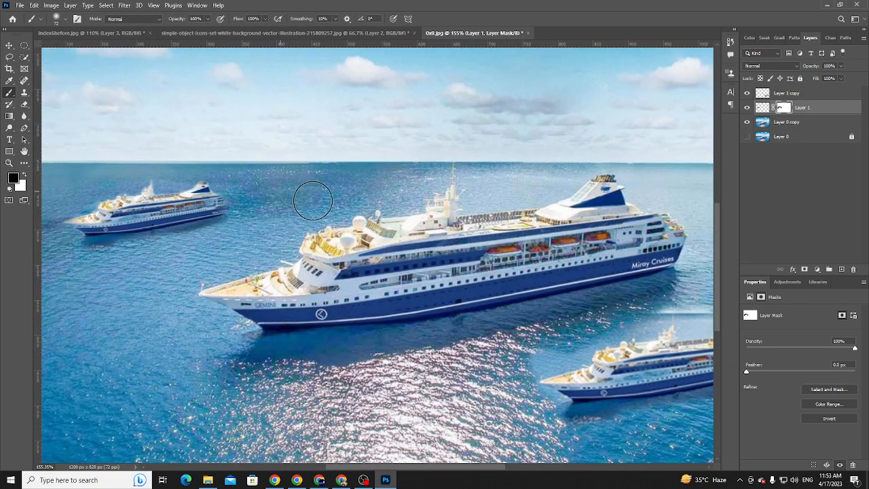
scroll(332, 211, "down", 3)
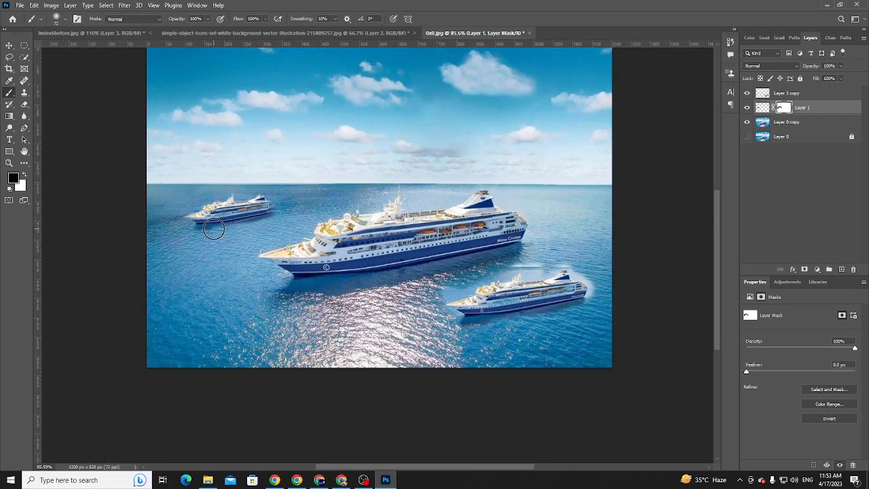
key("v")
mouse_move(204, 225)
left_mouse_down()
mouse_move(208, 260)
mouse_move(209, 211)
mouse_move(275, 206)
mouse_move(239, 217)
mouse_move(251, 299)
mouse_move(332, 320)
mouse_move(216, 290)
mouse_move(551, 332)
mouse_move(595, 353)
mouse_move(593, 342)
mouse_move(469, 277)
mouse_move(540, 192)
mouse_move(558, 186)
mouse_move(553, 206)
mouse_move(274, 203)
mouse_move(288, 204)
mouse_move(198, 271)
mouse_move(282, 200)
mouse_move(263, 216)
mouse_move(261, 158)
mouse_move(272, 192)
mouse_move(265, 215)
mouse_move(269, 208)
mouse_move(287, 215)
mouse_move(271, 216)
mouse_move(321, 270)
left_mouse_up()
key("z")
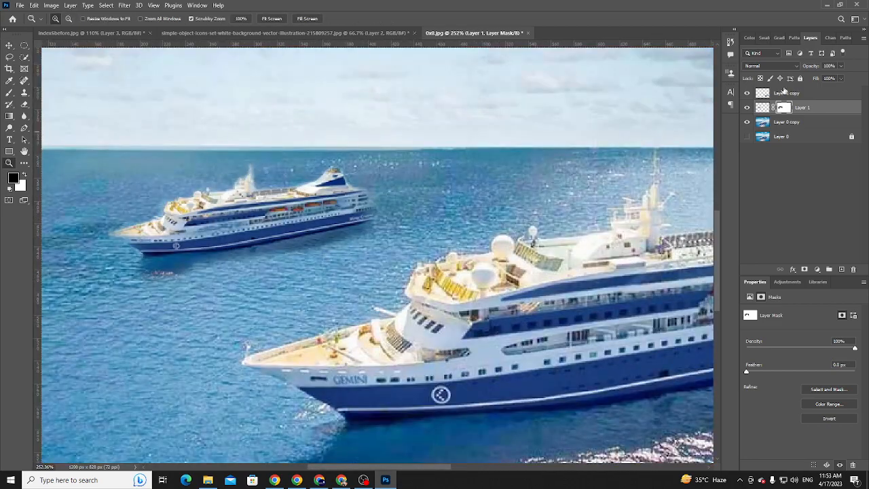
- Duplicate Layer 1 together with its mask and set the copy's blend mode to Screen
left_click(780, 64)
left_click(833, 124)
key("ctrl+j")
left_click(751, 122)
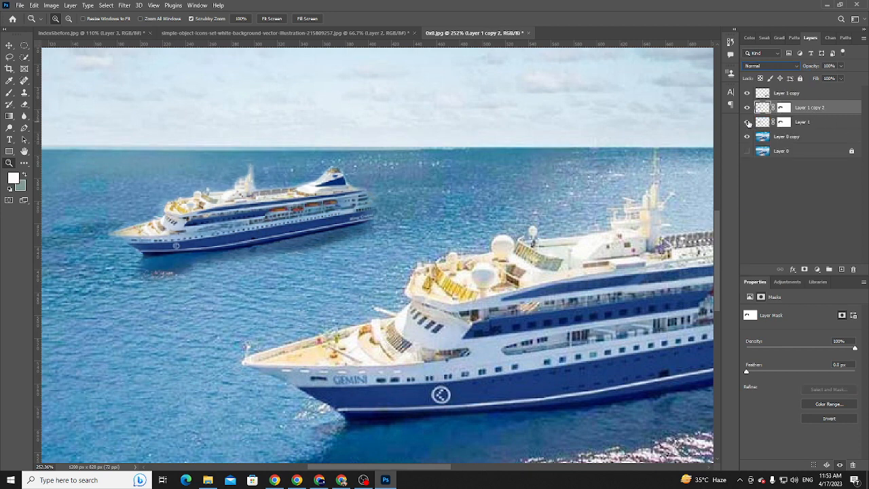
left_click(760, 66)
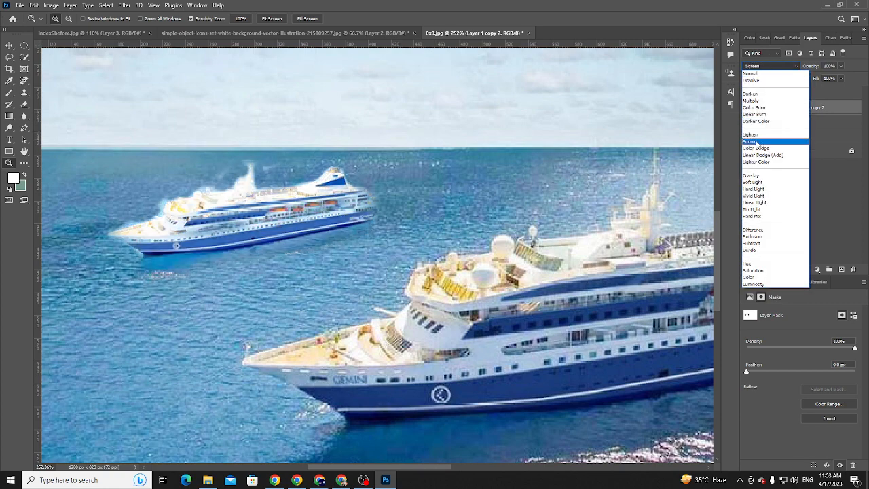
left_click(756, 142)
left_click(611, 202, "alt")
left_click(610, 202, "alt")
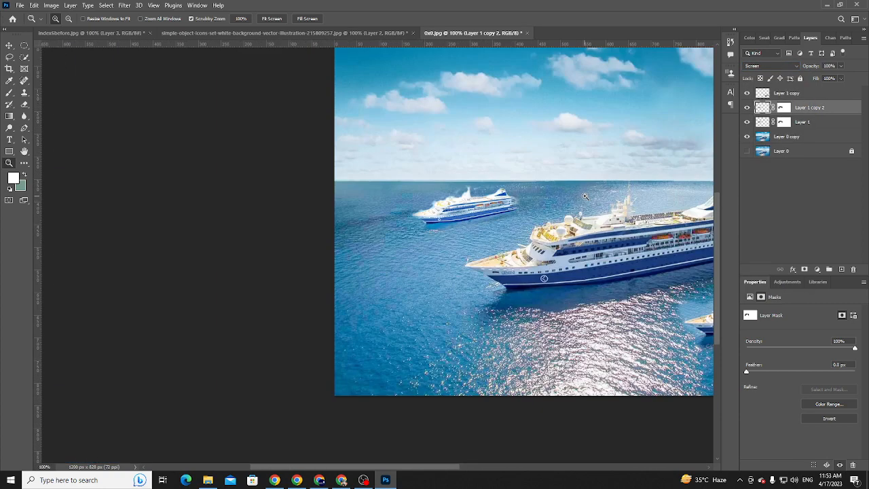
key("ctrl+0")
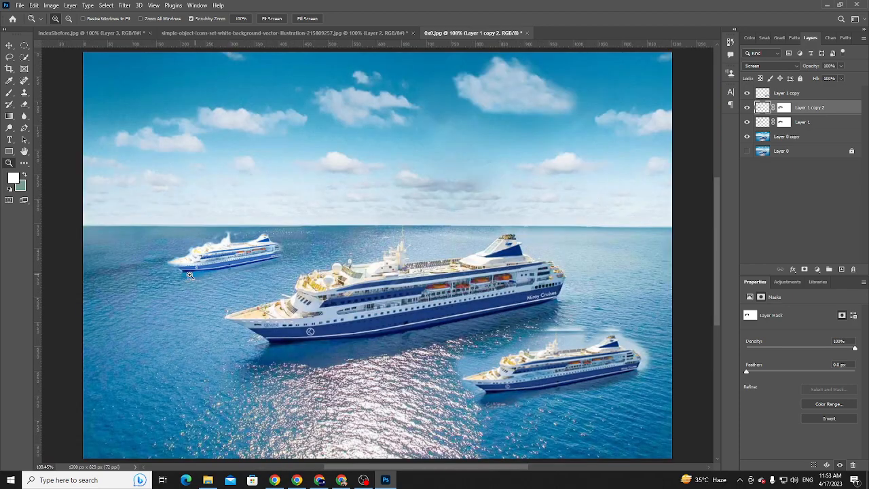
left_click(207, 291)
left_click_drag(207, 290, 233, 302)
left_click_drag(290, 287, 280, 288)
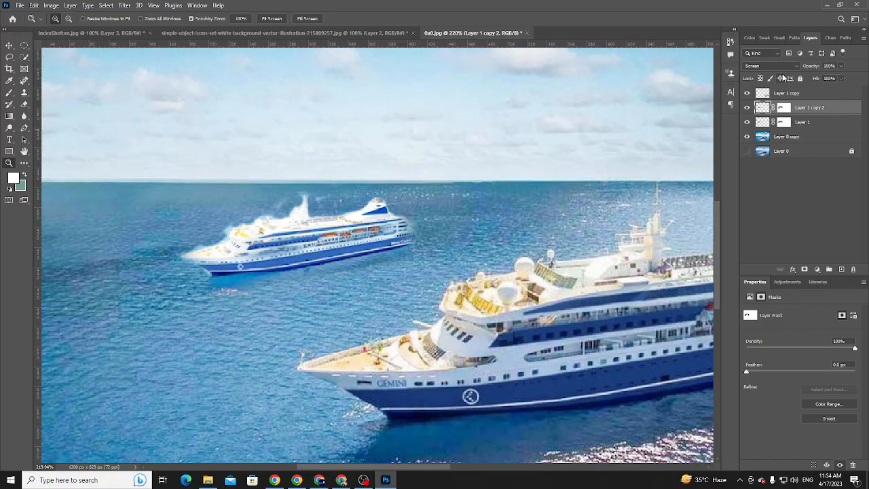
- Switch to the Google Meet call in the browser, toggle the microphone twice, and return to Photoshop
left_click(319, 481)
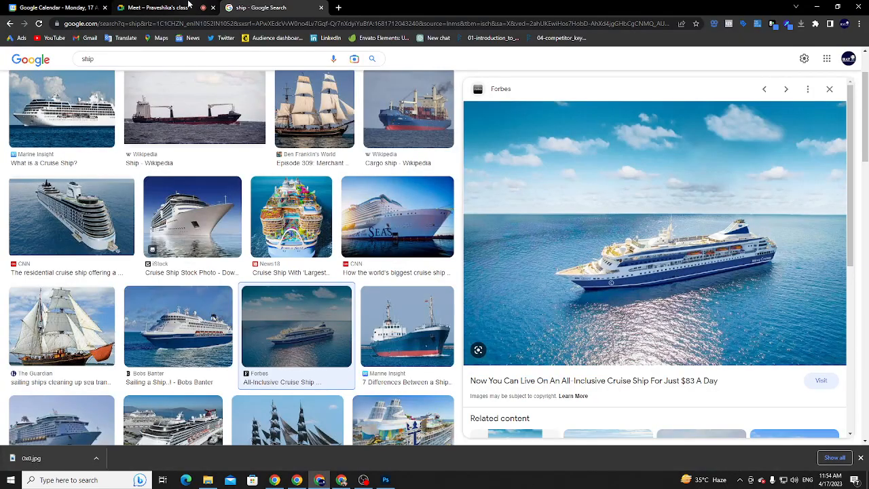
left_click(158, 8)
left_click(348, 427)
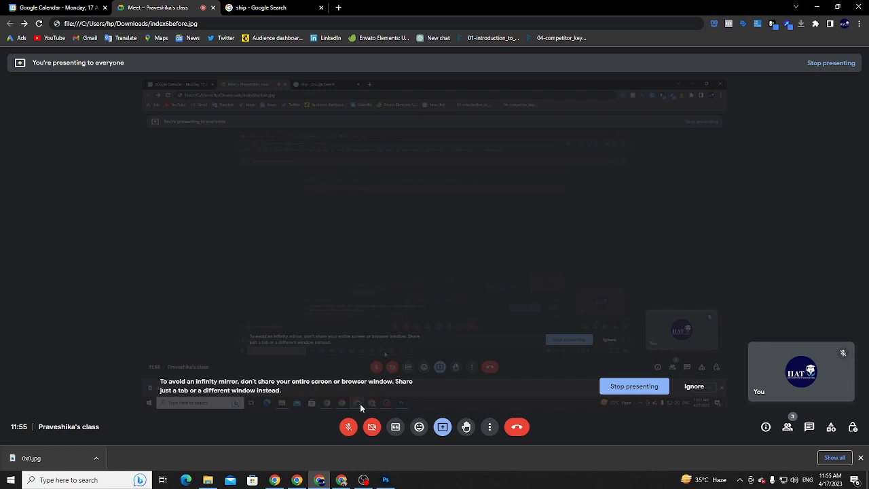
left_click(348, 427)
key("alt+Tab")
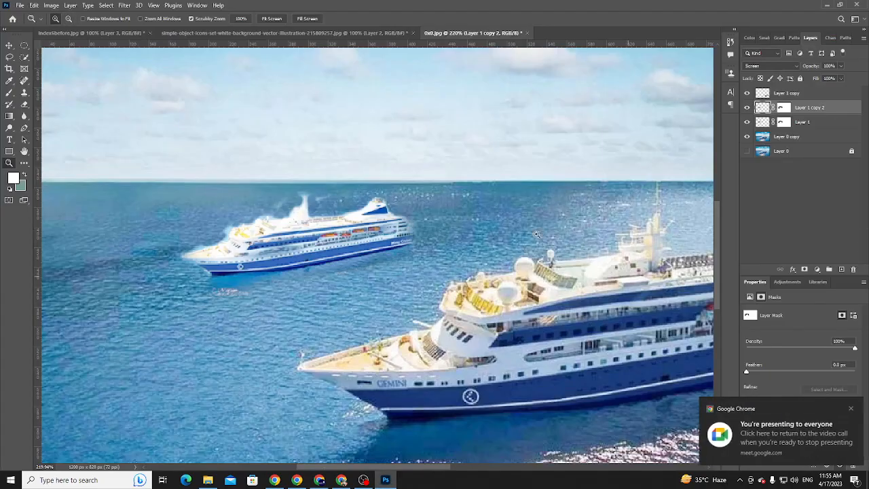
- Try the darkening and lightening blend modes on the duplicated small ship layer and set it to Lighter Color
mouse_move(479, 274)
left_mouse_down()
mouse_move(456, 268)
mouse_move(465, 271)
left_mouse_up()
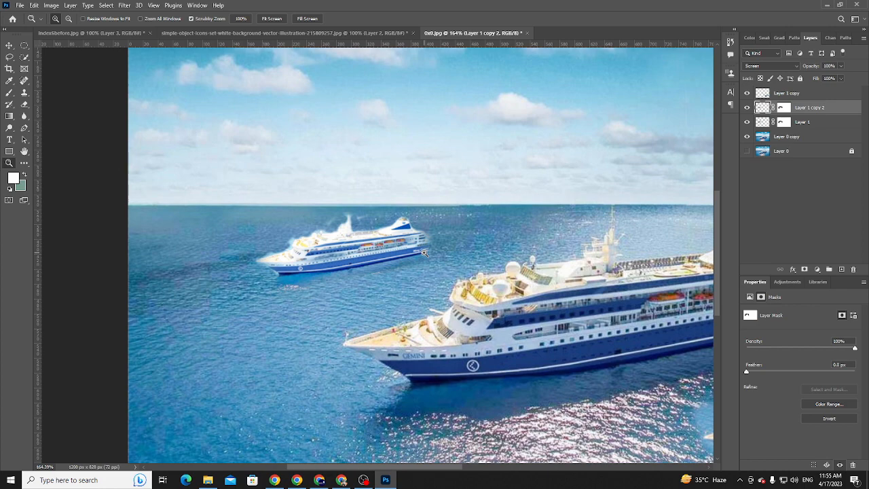
left_click_drag(344, 269, 323, 270)
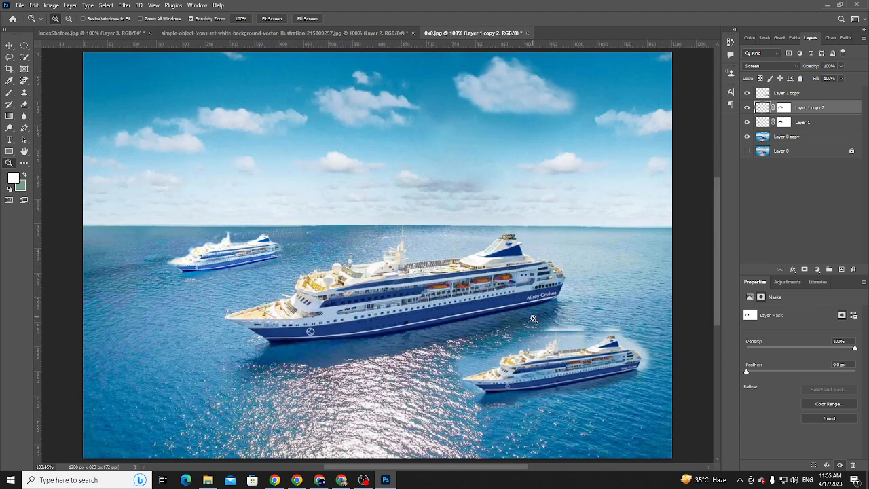
mouse_move(220, 272)
left_mouse_down()
mouse_move(257, 278)
mouse_move(224, 272)
left_mouse_up()
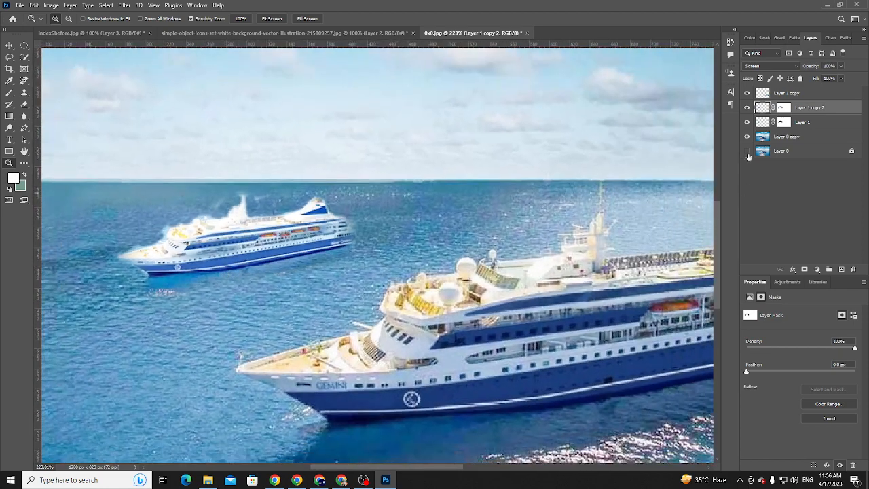
left_click(767, 66)
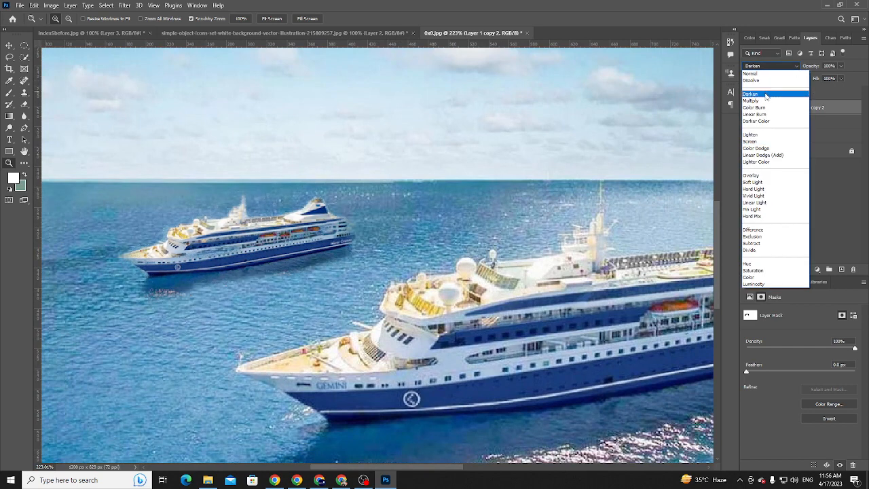
key("Down")
key("Down")
key("Down")
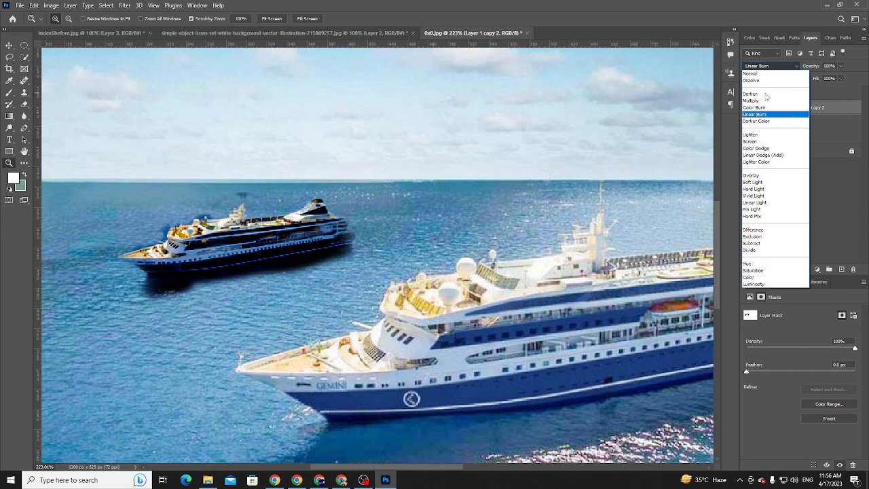
key("Down")
key("Down")
key("Down")
key("Down")
key("Down")
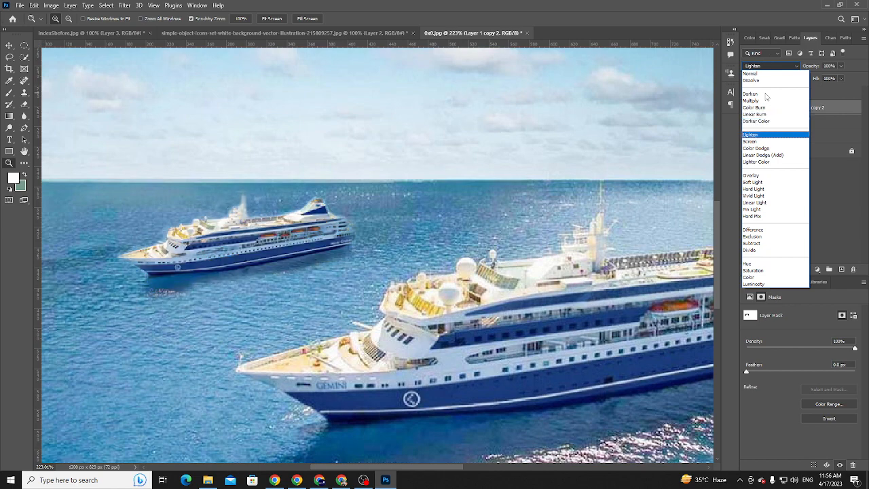
key("Down")
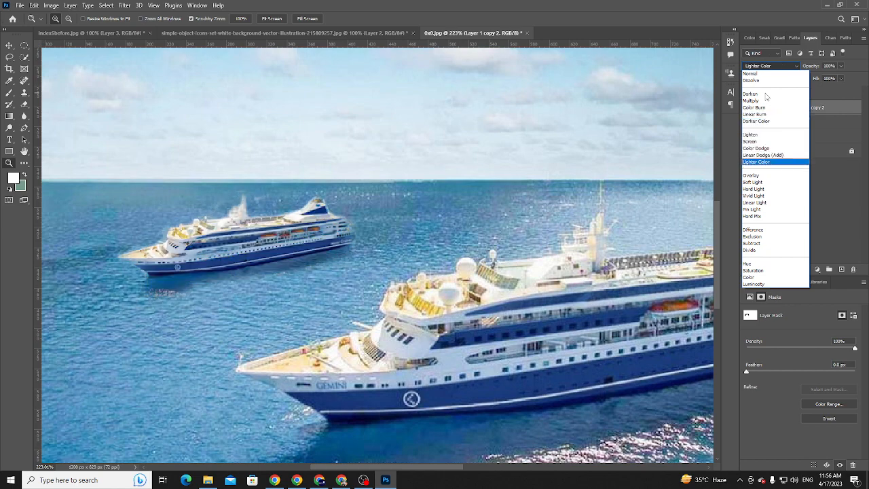
key("Down")
key("Up")
key("Return")
key("ctrl+minus")
key("ctrl+minus")
key("ctrl+minus")
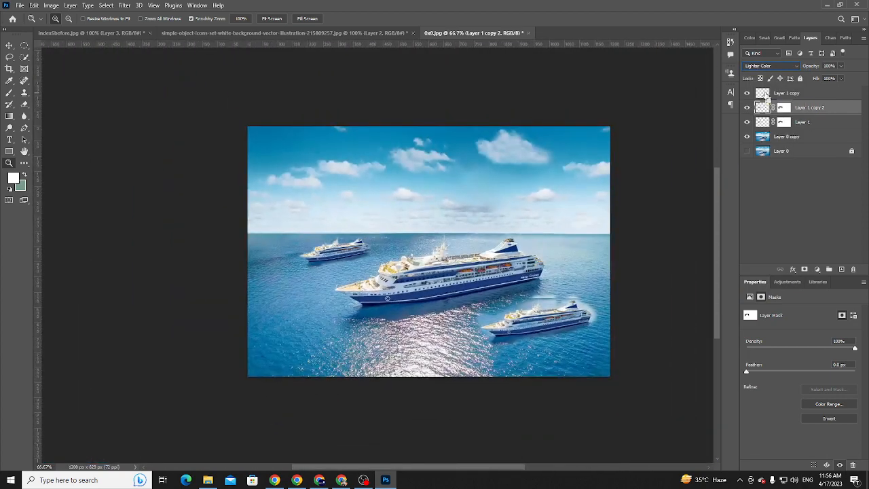
key("ctrl+0")
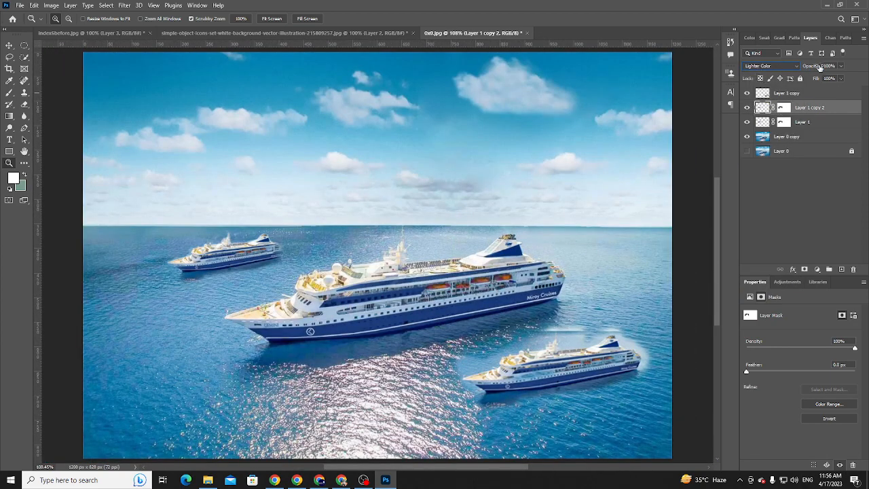
- Set the duplicated small ship layer to 100% opacity and the Normal blend mode
left_click(840, 66)
left_click_drag(840, 75, 862, 77)
left_click(771, 66)
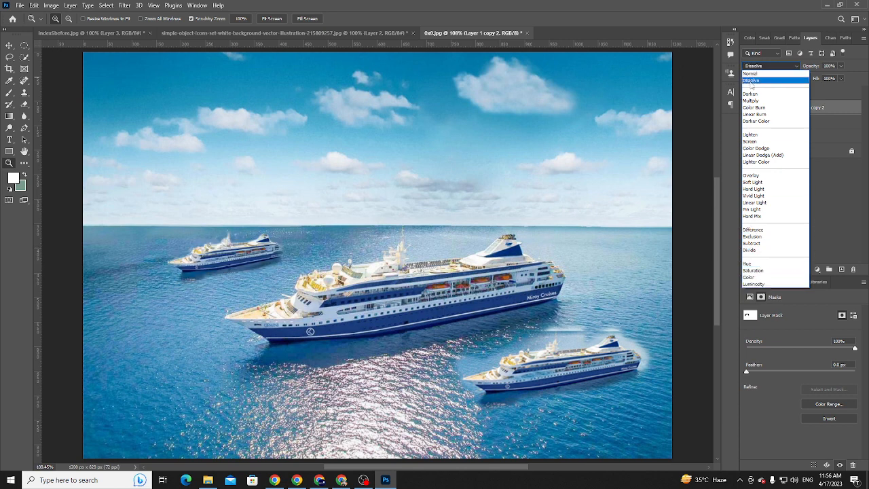
left_click(751, 73)
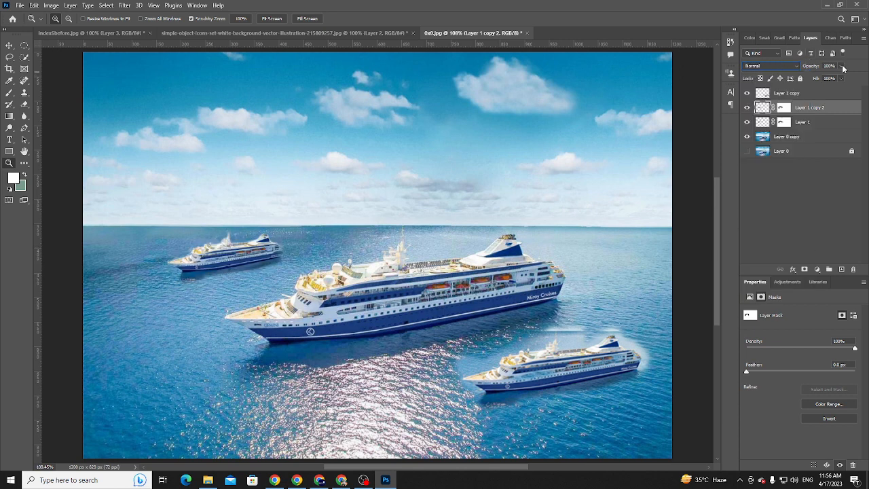
- Try the darkening blend modes on the duplicated small ship layer and set it to Darker Color
left_click(769, 66)
key("Down")
key("Down")
key("Down")
key("Down")
key("Down")
key("Down")
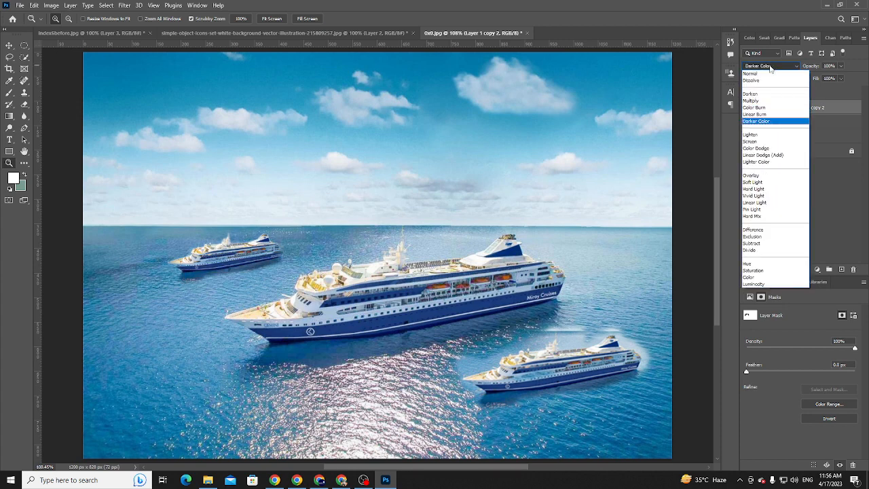
key("Up")
key("Down")
key("Return")
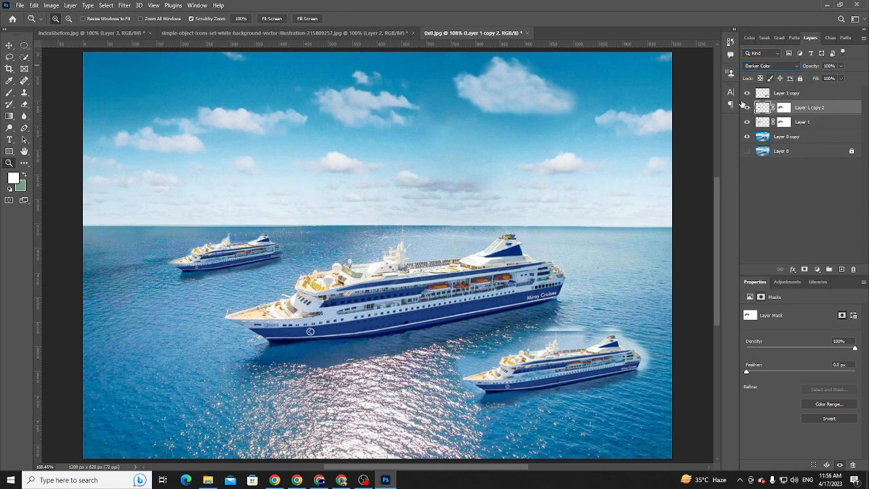
- Hide and show Layer 1 copy 2 to compare the small ship with and without the blended duplicate
left_click(748, 108)
left_click(747, 108)
left_click(749, 109)
left_click(749, 108)
- Set the blend mode of the duplicated small ship layer, Layer 1 copy 2, to Screen
left_click(760, 66)
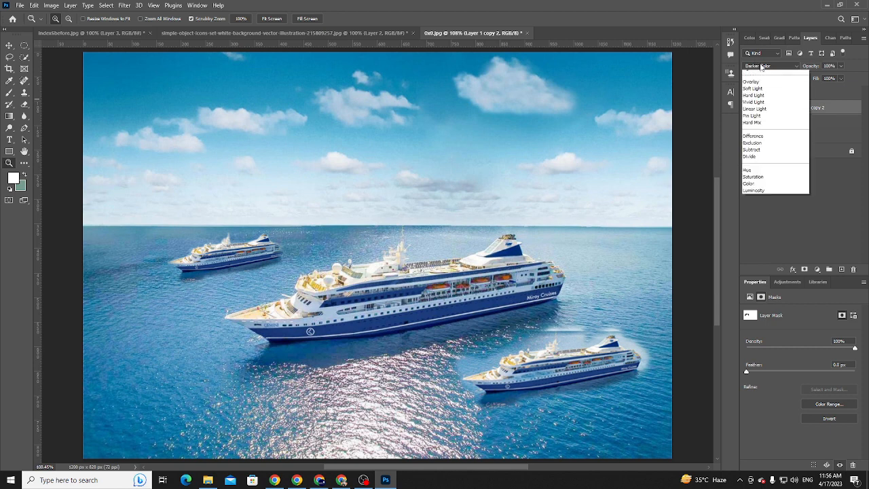
key("Down")
key("Down")
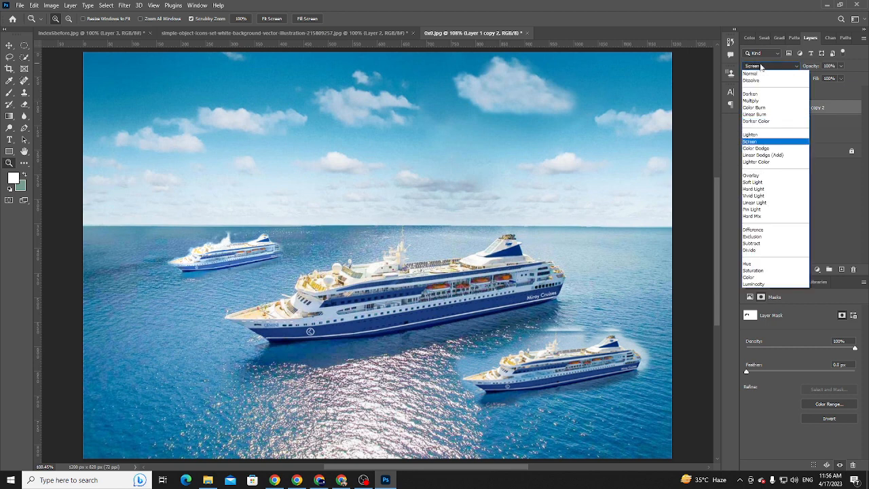
key("Return")
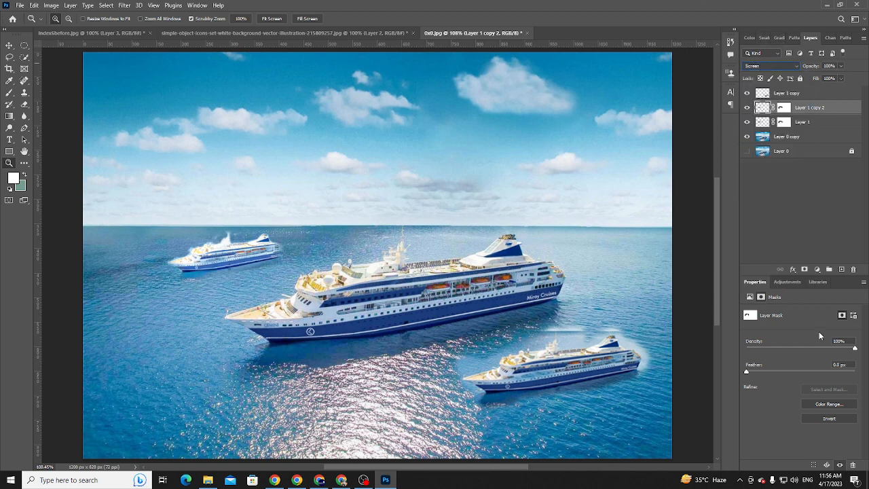
- Add a Hue/Saturation adjustment layer above Layer 1 copy 2 and try hue shifts of -22 and -2
left_click(818, 269)
left_click(815, 331)
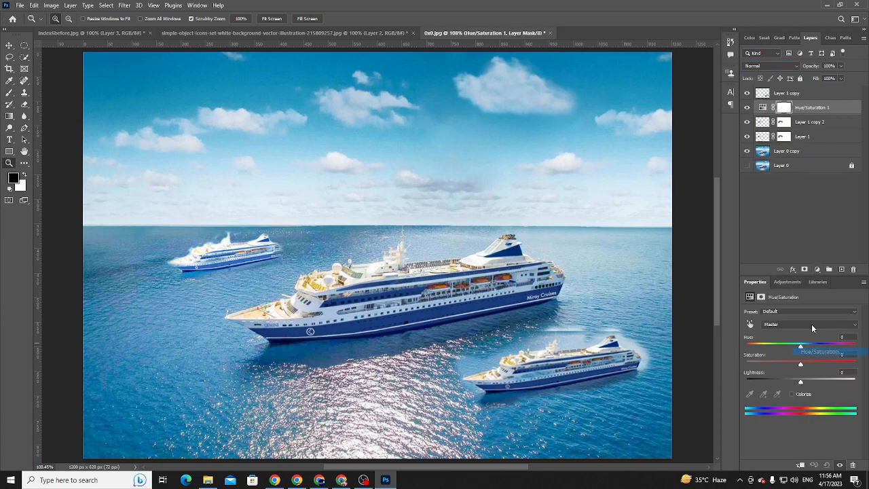
mouse_move(802, 349)
left_mouse_down()
mouse_move(819, 348)
mouse_move(772, 347)
mouse_move(859, 339)
mouse_move(788, 347)
left_mouse_up()
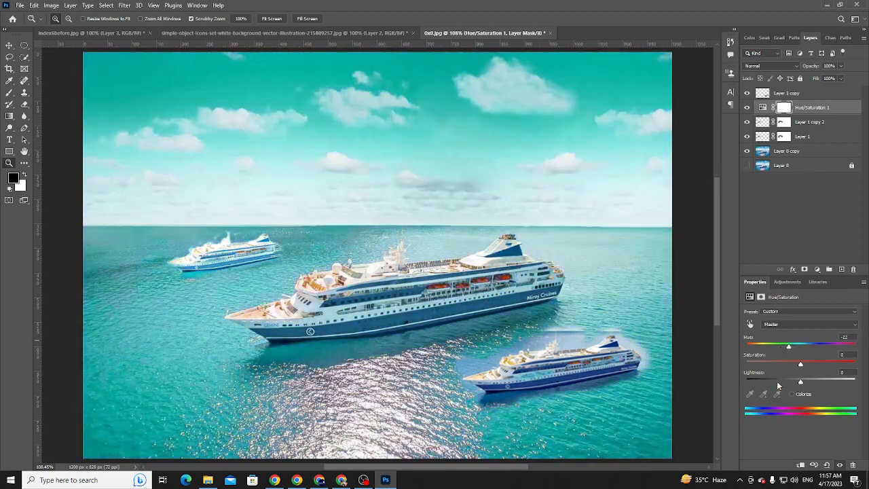
left_click(792, 393)
key("ctrl+z")
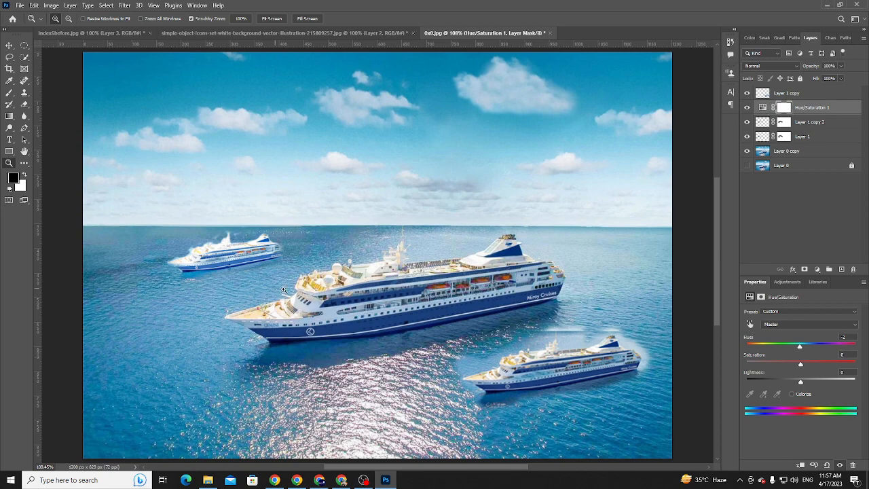
left_click_drag(228, 261, 284, 273)
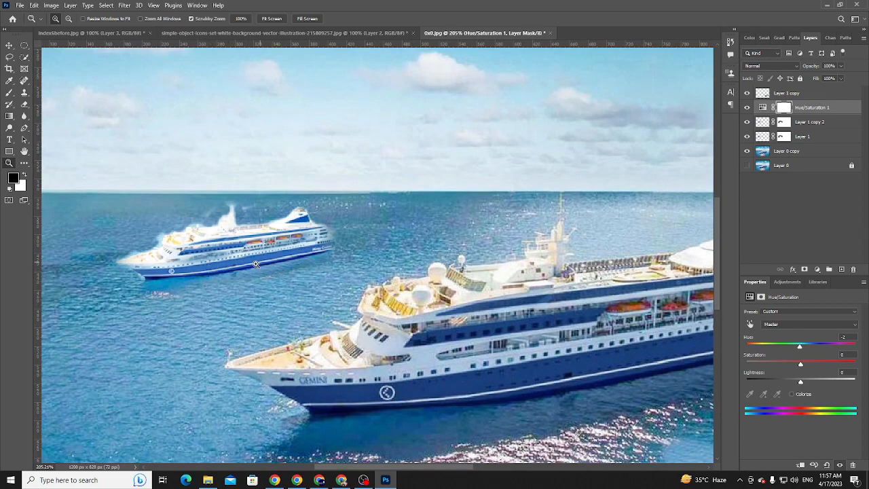
left_click_drag(271, 261, 258, 262)
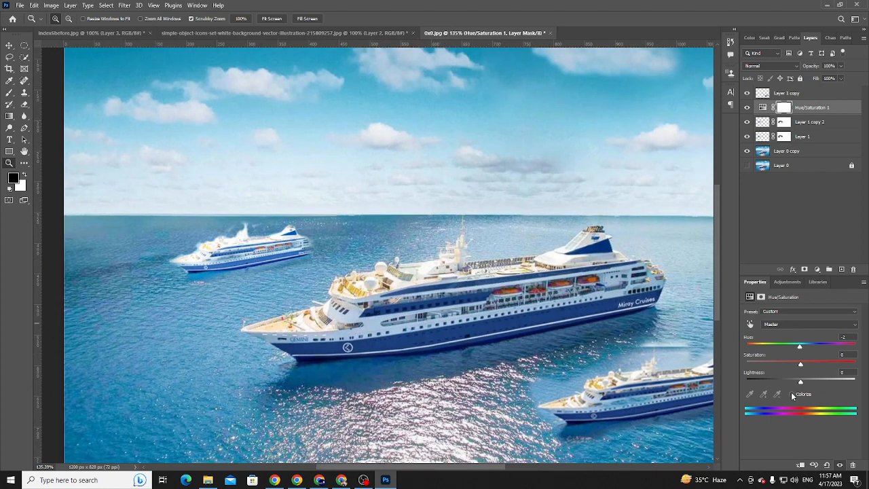
- Turn on Colorize for the Hue/Saturation adjustment with hue 194 and clip it to Layer 1 copy 2
left_click(792, 394)
left_click_drag(815, 348, 806, 347)
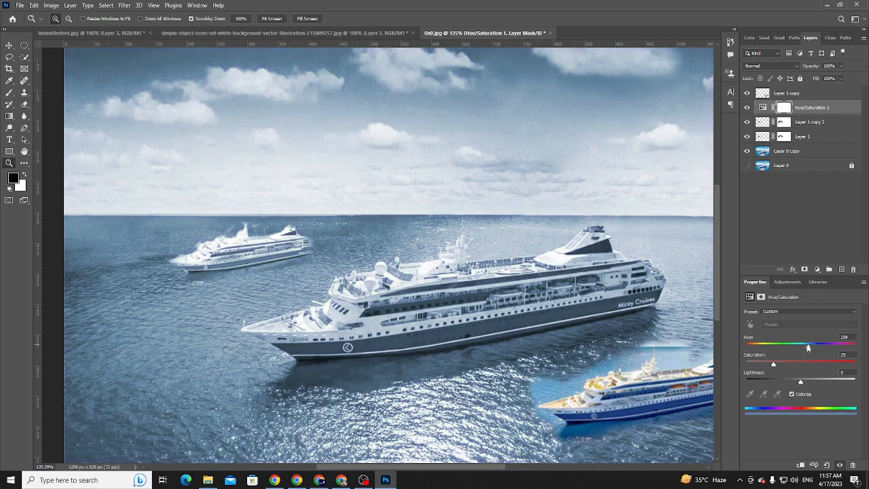
scroll(781, 407, "down", 1)
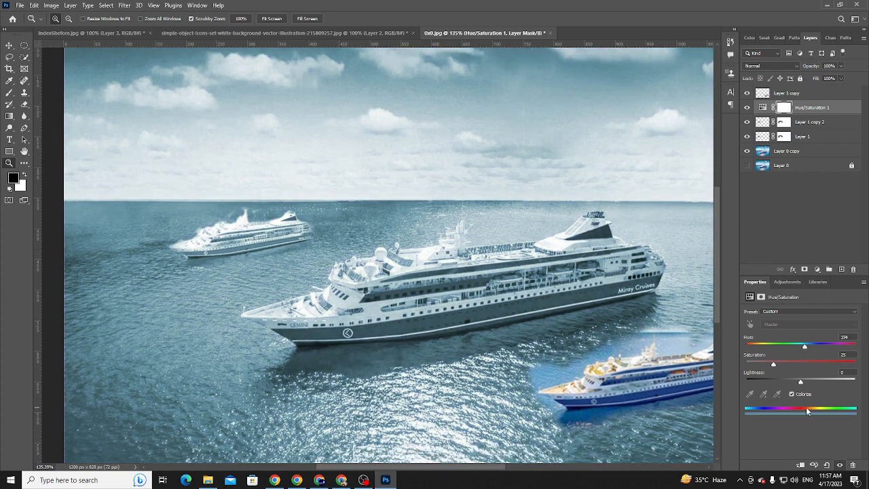
left_click(801, 465)
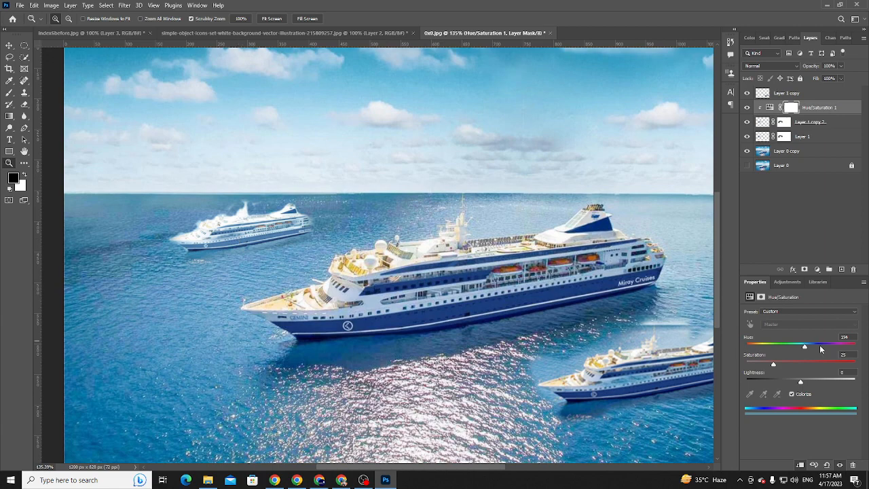
- Set the clipped Hue/Saturation adjustment to hue 230, saturation 53 and lightness -32
left_click_drag(806, 348, 815, 348)
left_click_drag(773, 366, 846, 362)
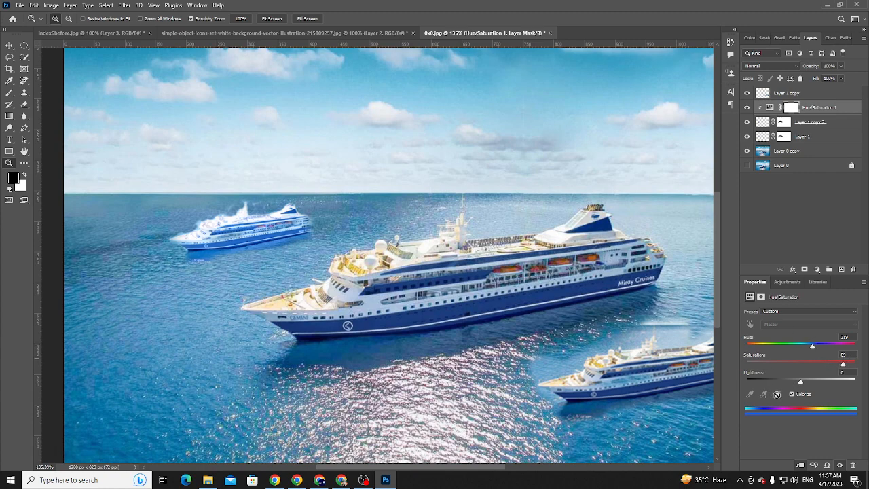
left_click_drag(813, 348, 821, 349)
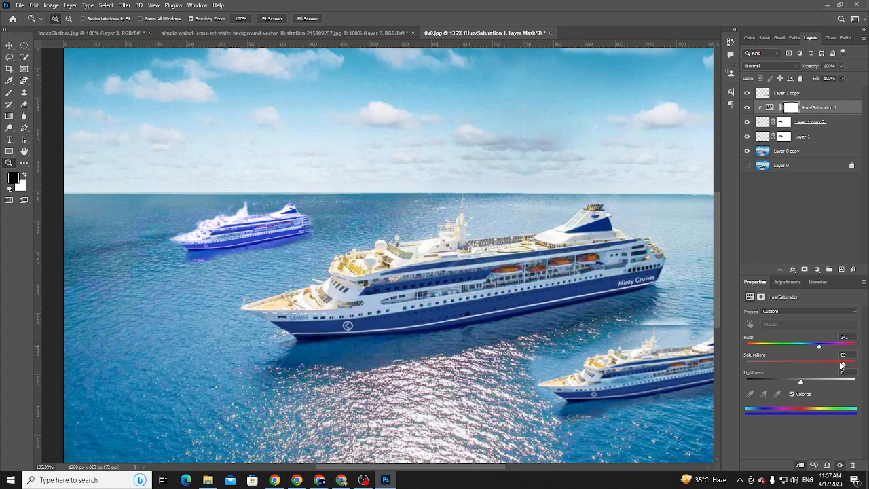
left_click_drag(837, 367, 823, 366)
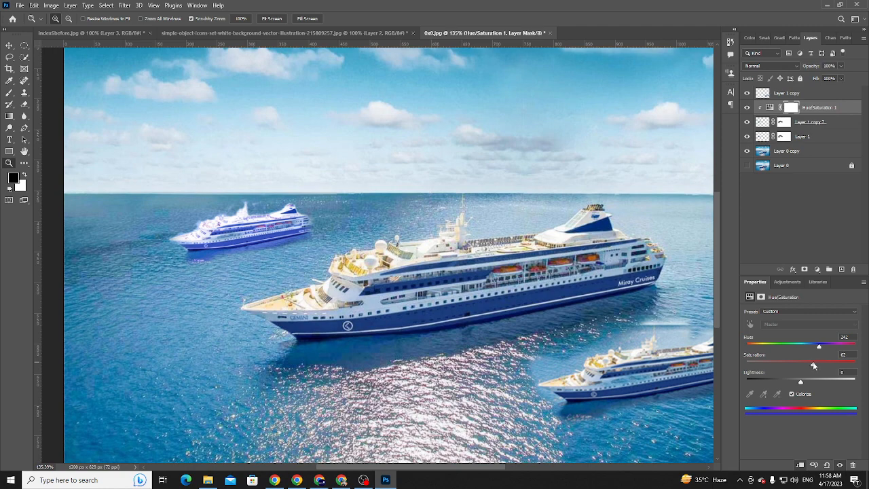
left_click_drag(813, 366, 784, 382)
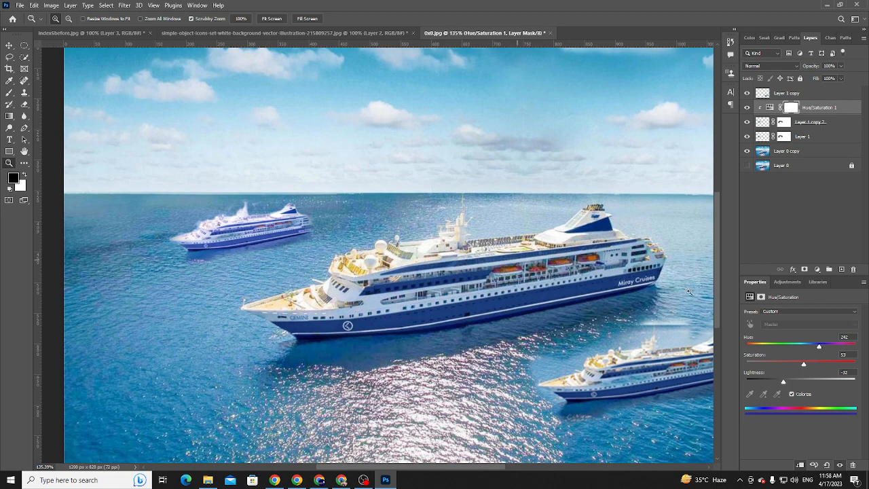
left_click_drag(821, 349, 818, 349)
- Hide and show the Hue/Saturation adjustment to compare the small ship's colours close up and in the full image
left_click_drag(278, 243, 305, 259)
left_click_drag(209, 252, 262, 266)
left_click_drag(327, 273, 307, 270)
left_click(748, 107)
left_click(748, 107)
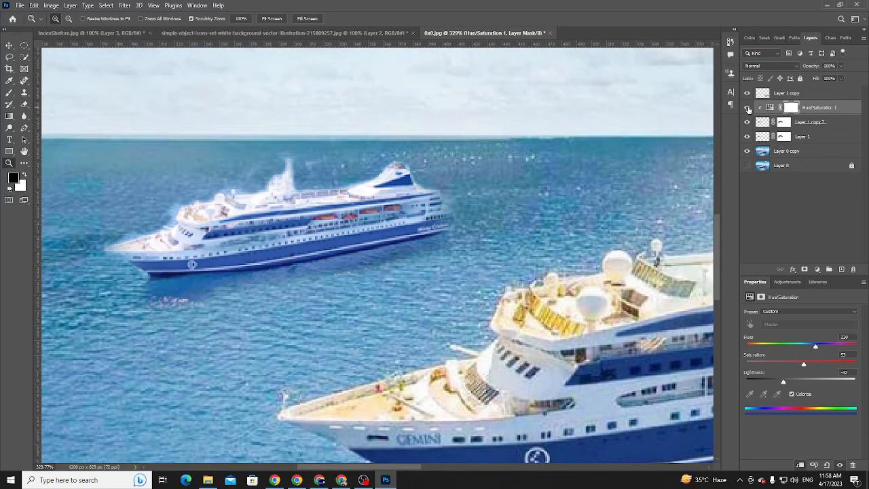
left_click(748, 108)
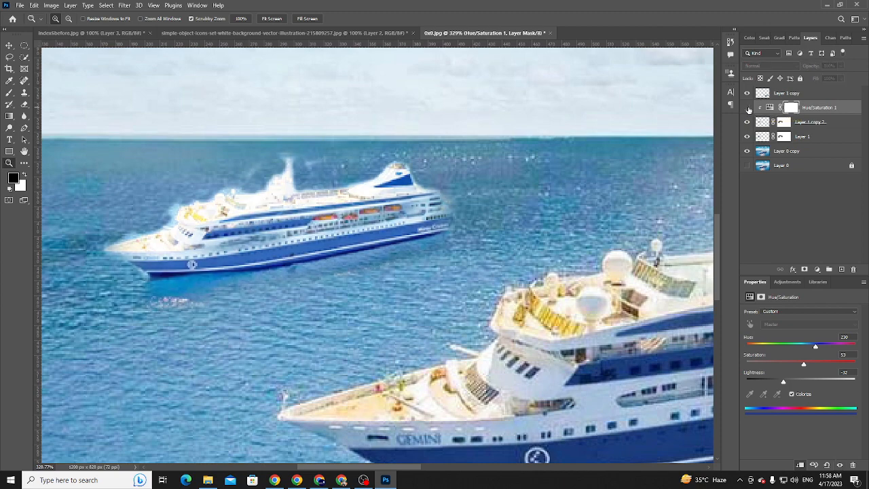
key("ctrl+0")
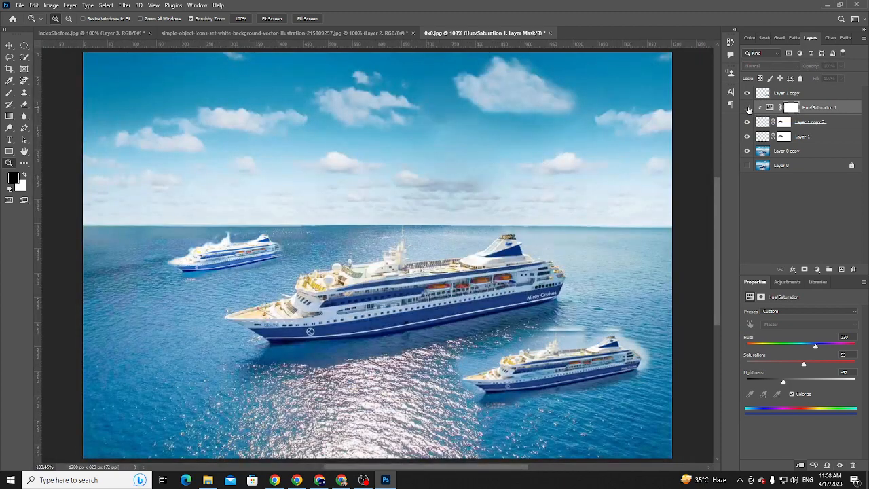
left_click(749, 108)
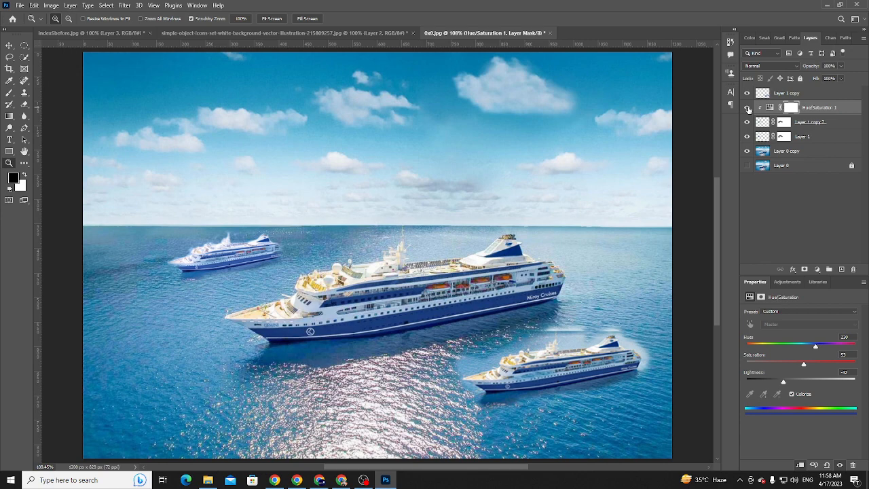
left_click(748, 108)
left_click(748, 108)
- Paint black on the Hue/Saturation layer mask over the water below the small ship's hull with a 25 px brush
left_click_drag(207, 264, 252, 309)
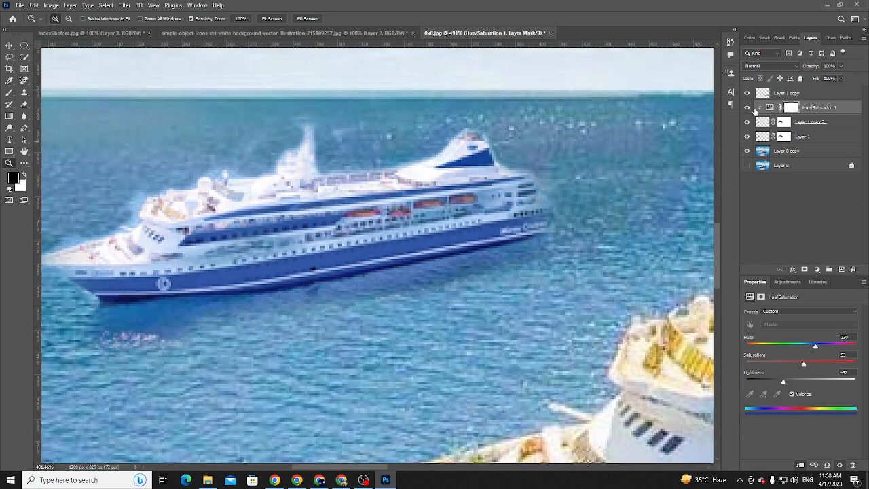
left_click(791, 107)
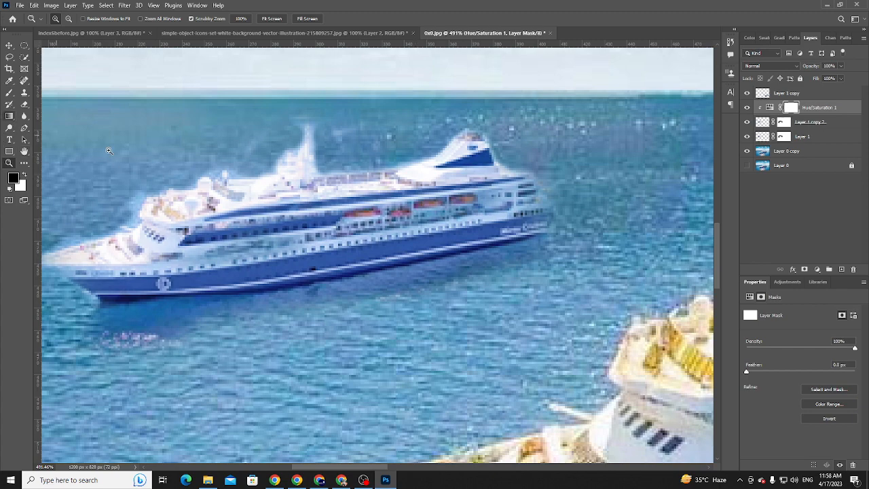
key("b")
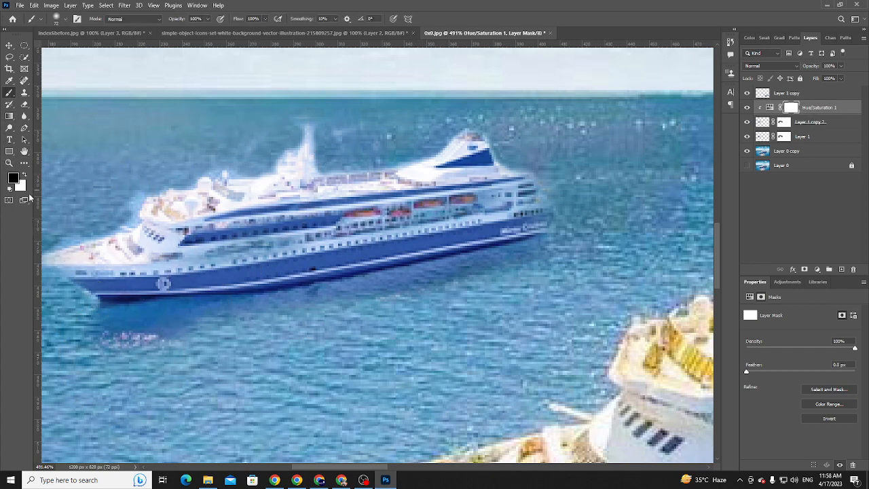
key("bracketleft")
key("bracketleft")
key("bracketleft")
key("bracketleft")
key("bracketleft")
key("bracketleft")
key("bracketleft")
left_click_drag(143, 324, 136, 333)
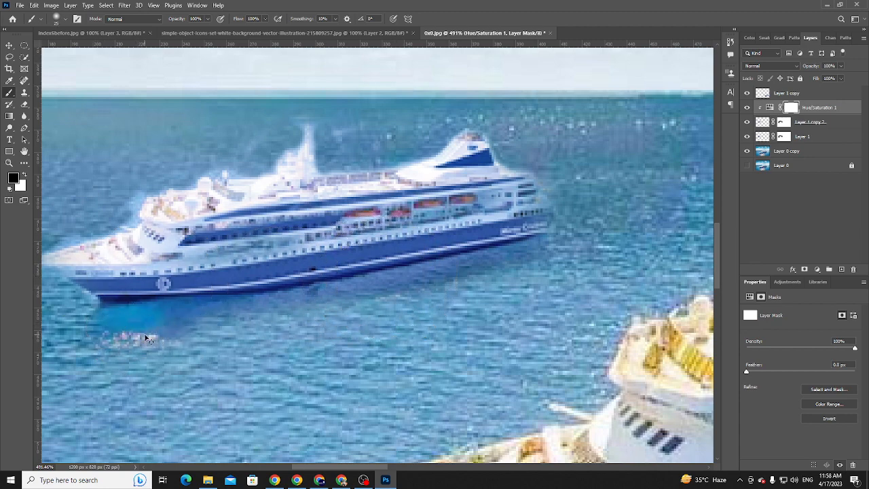
left_click_drag(390, 293, 493, 264)
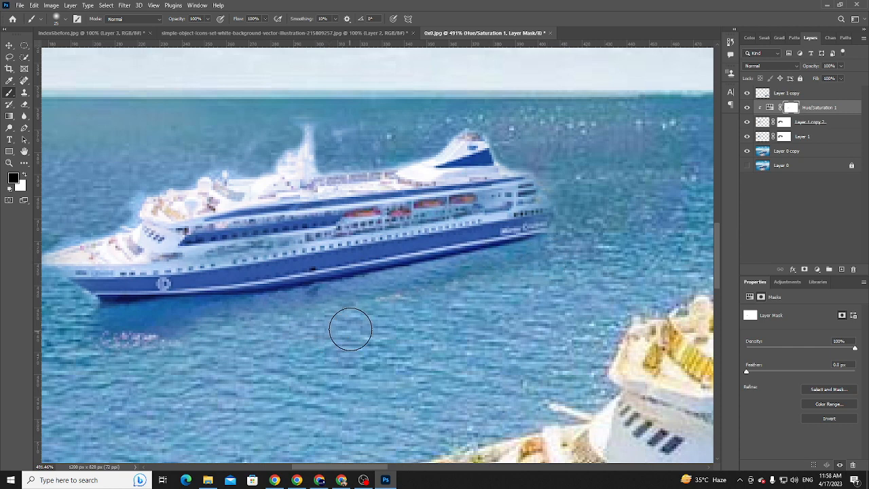
left_click_drag(307, 305, 152, 336)
- Lower the brush flow and softly mask the Hue/Saturation tint from the water beneath the small ship's bow
left_click(265, 19)
left_click_drag(271, 30, 232, 31)
mouse_move(170, 312)
left_mouse_down()
mouse_move(104, 321)
mouse_move(203, 310)
left_mouse_up()
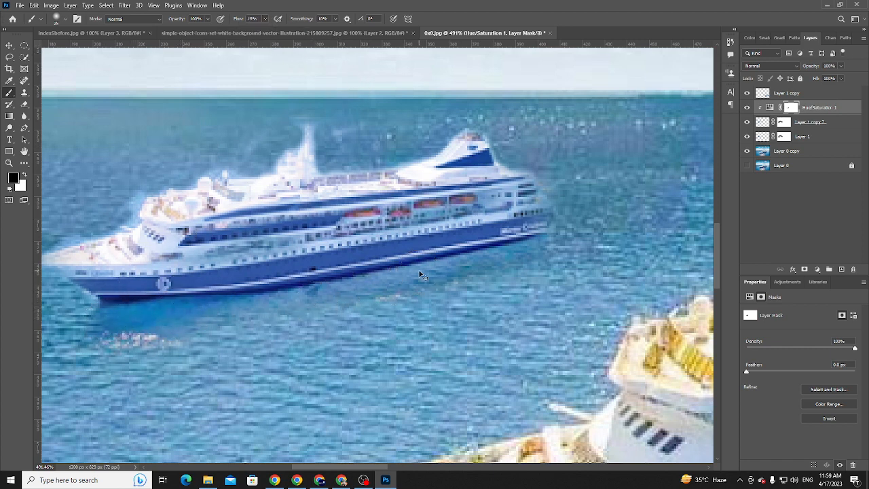
- Compare the whole image with and without the masked Hue/Saturation adjustment by toggling its visibility
key("ctrl+0")
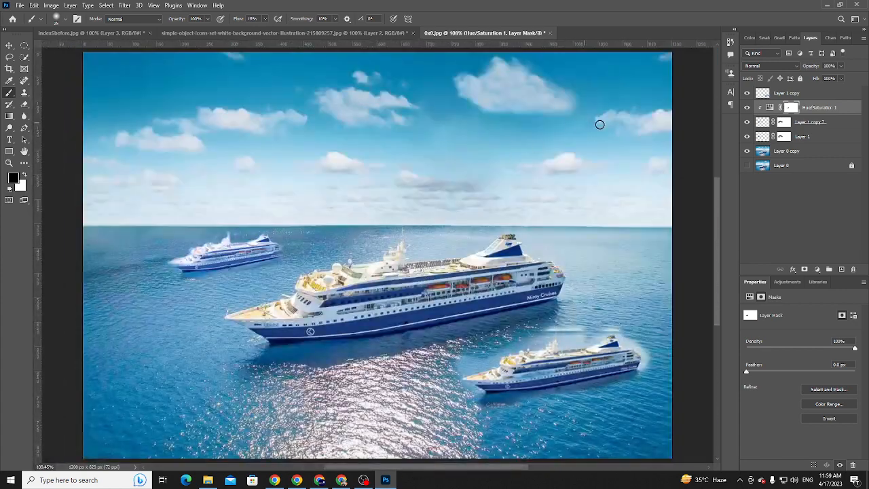
left_click(747, 108)
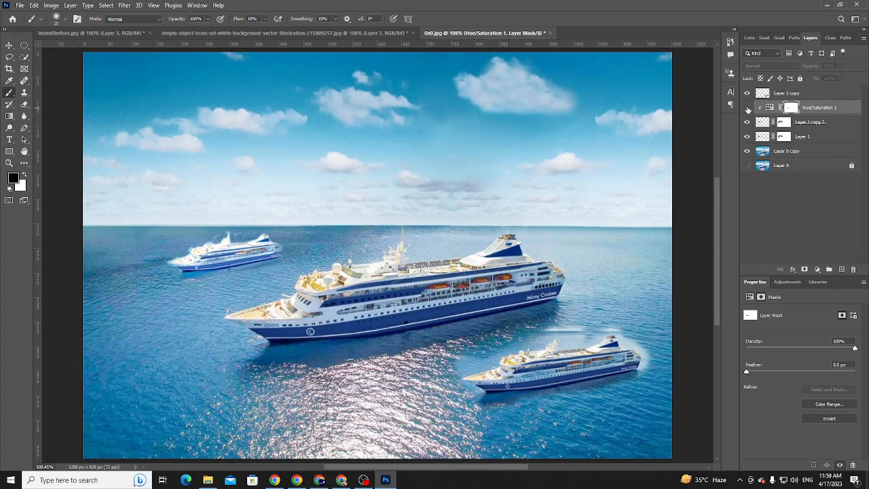
left_click(748, 108)
left_click(748, 108)
left_click(748, 108)
left_click(748, 108)
left_click(748, 108)
left_click(748, 108)
left_click(748, 108)
left_click(748, 108)
left_click(748, 108)
left_click(748, 108)
left_click(748, 108)
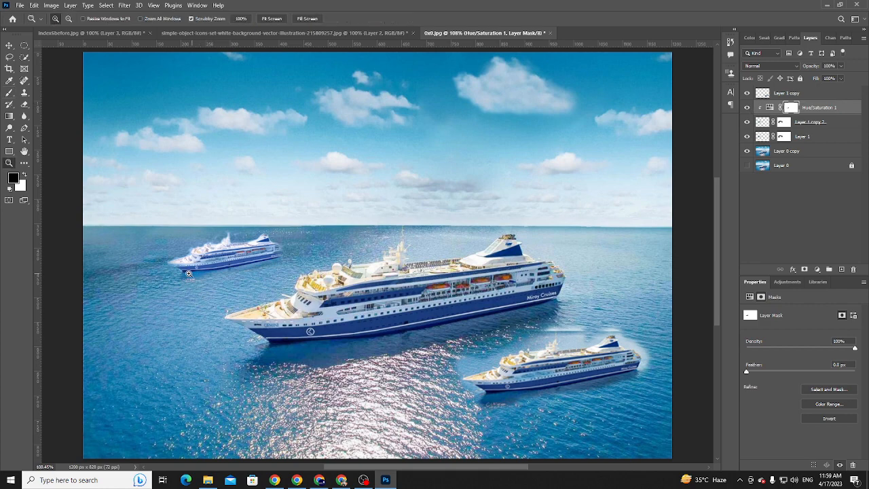
- Try to move the small distant ship slightly to the right across the sea
scroll(191, 274, "up", 5)
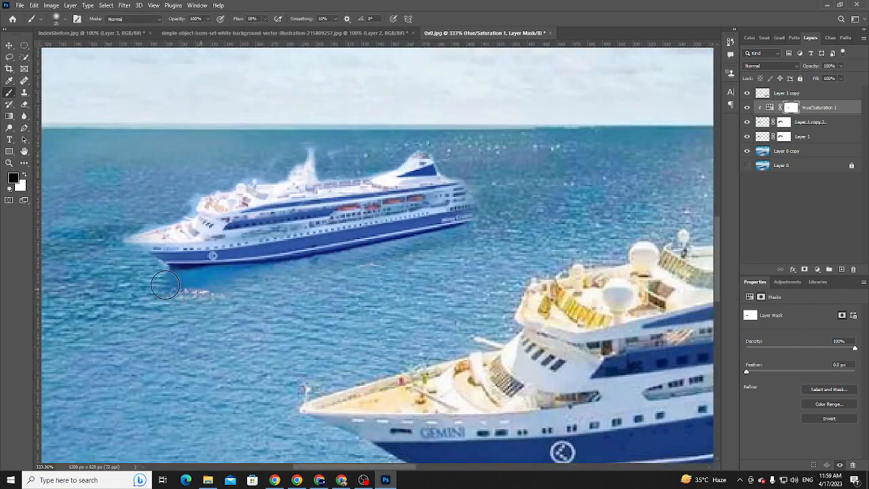
key("z")
mouse_move(205, 303)
left_mouse_down()
mouse_move(230, 302)
mouse_move(199, 299)
left_mouse_up()
key("ctrl+space")
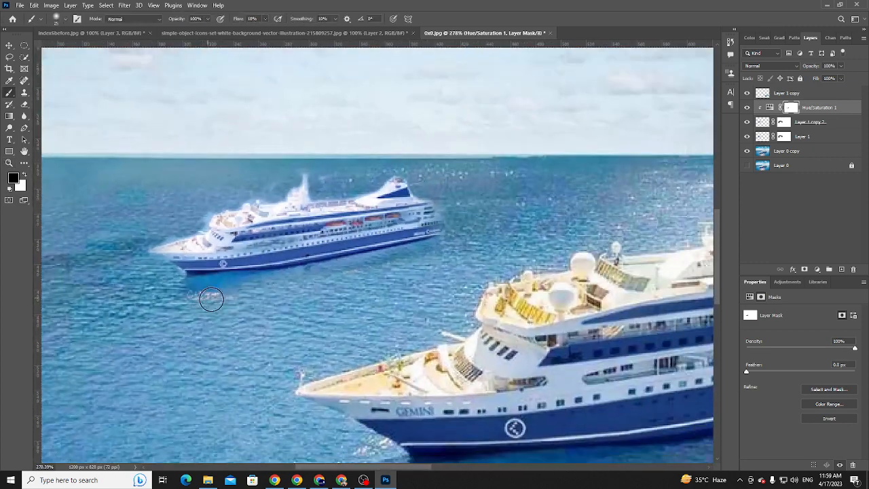
key("v")
left_click_drag(260, 245, 295, 245)
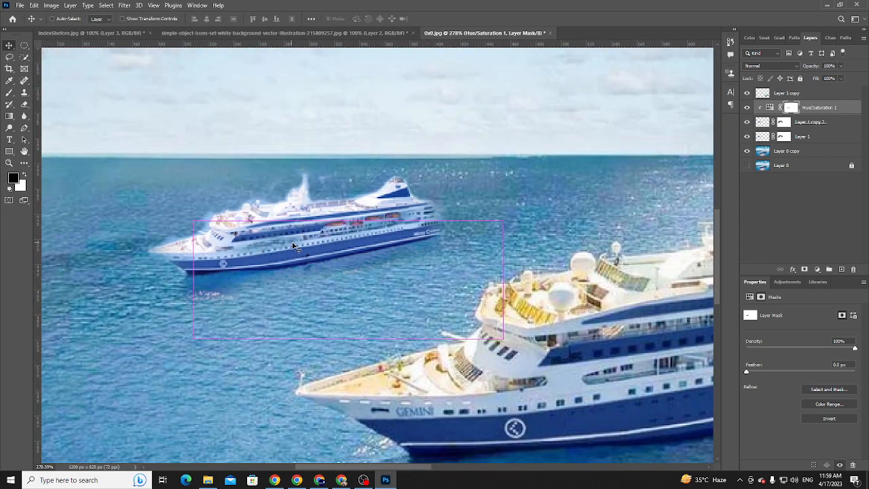
- Group Layer 1, Layer 1 copy 2, the Hue/Saturation adjustment and Layer 1 copy together
left_click(812, 138, "shift")
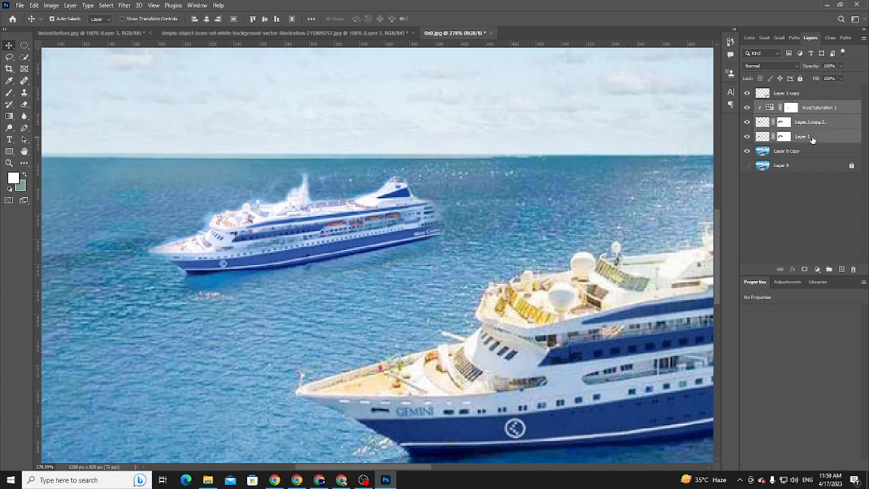
left_click(818, 97, "shift")
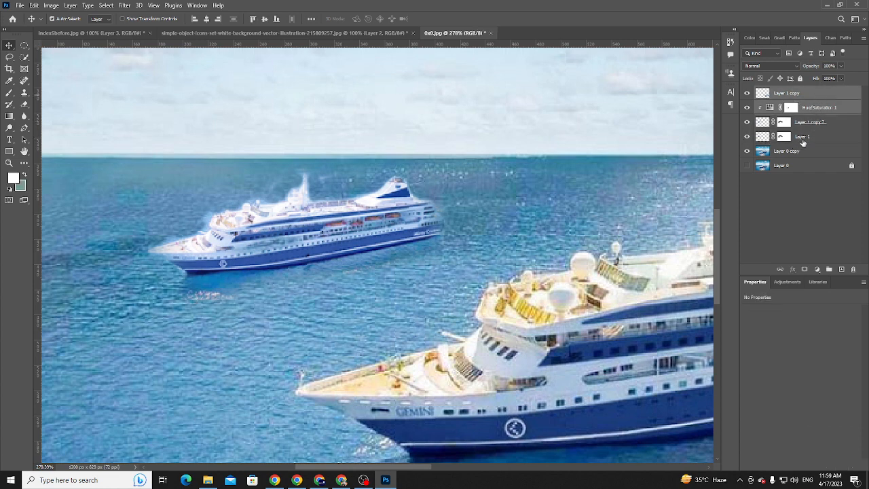
left_click(804, 138)
left_click(818, 98)
left_click(817, 137, "ctrl")
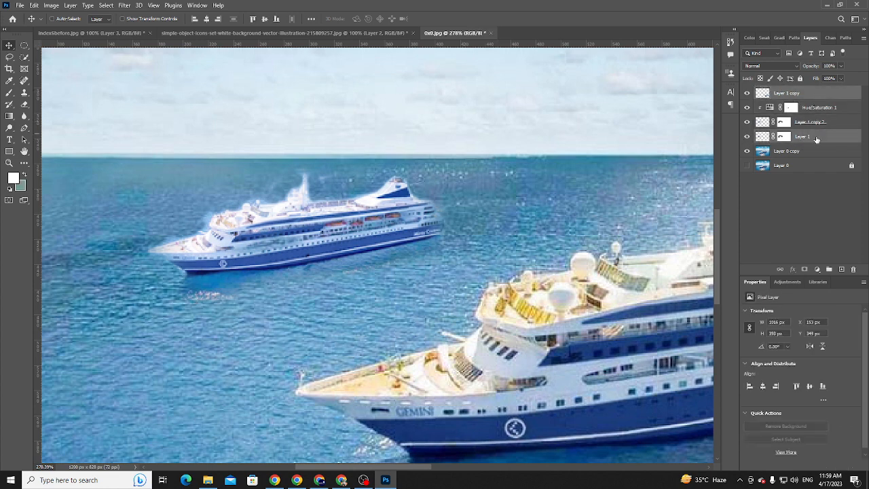
left_click(823, 98)
left_click(822, 138, "shift")
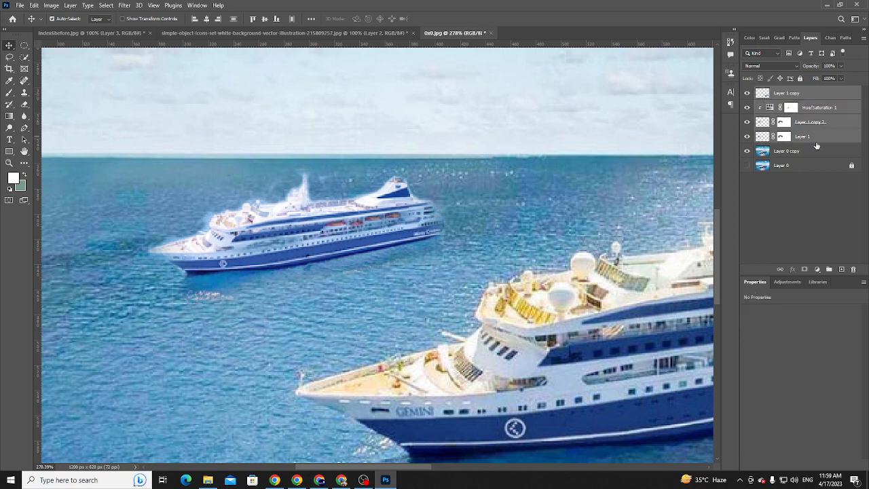
key("ctrl+g")
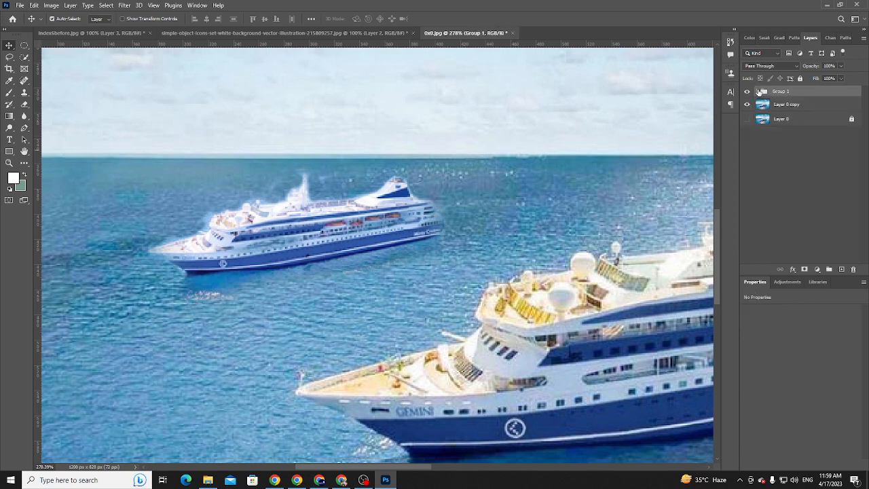
- Move the grouped small ship slightly to the right across the sea with Free Transform
key("ctrl+t")
left_click_drag(319, 227, 337, 230)
left_click(448, 19)
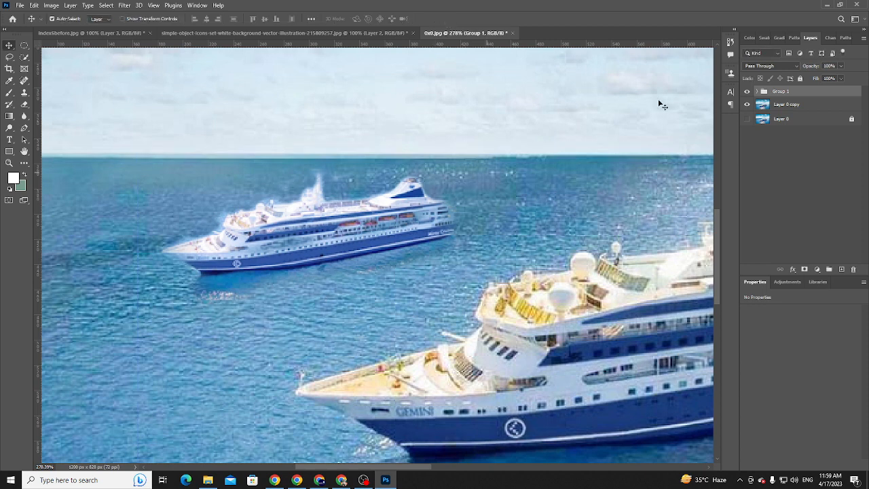
- Brush black on Layer 1's mask over the water below the small ship's bow, and undo the last stroke
left_click(757, 91)
left_click(790, 148)
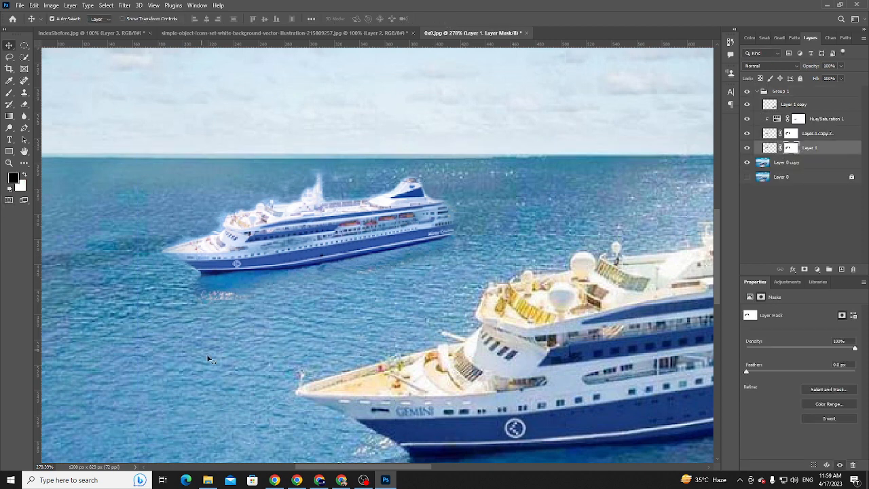
key("b")
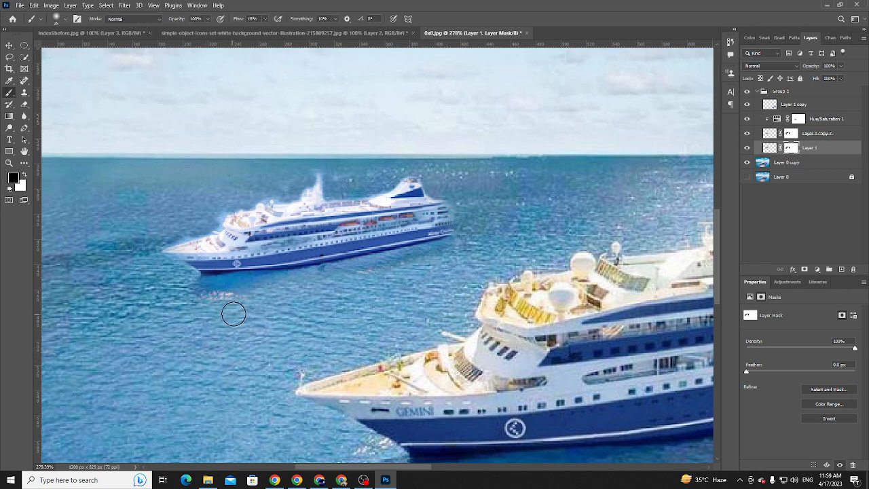
left_click_drag(244, 299, 157, 305)
mouse_move(321, 279)
left_mouse_down()
mouse_move(340, 237)
mouse_move(274, 259)
left_mouse_up()
key("ctrl+z")
- Temporarily hide Layer 0 copy to inspect the small ship's masked edges, and show it again
scroll(369, 267, "down", 5)
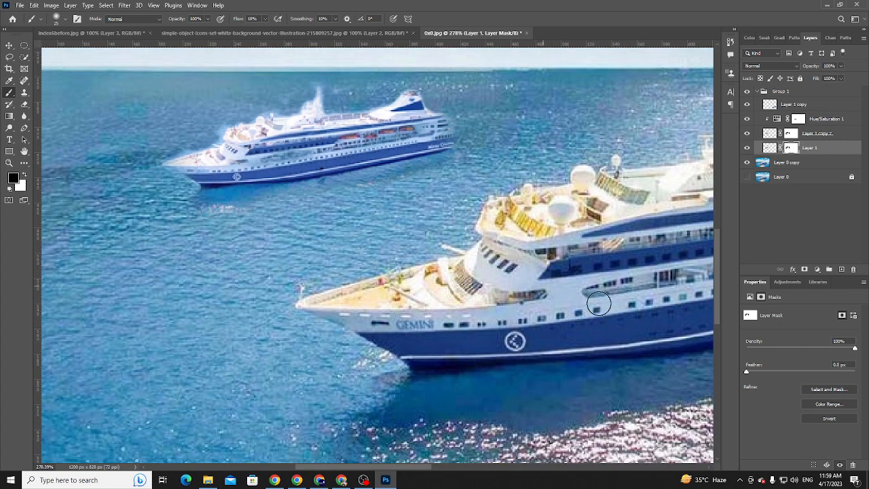
left_click(747, 164)
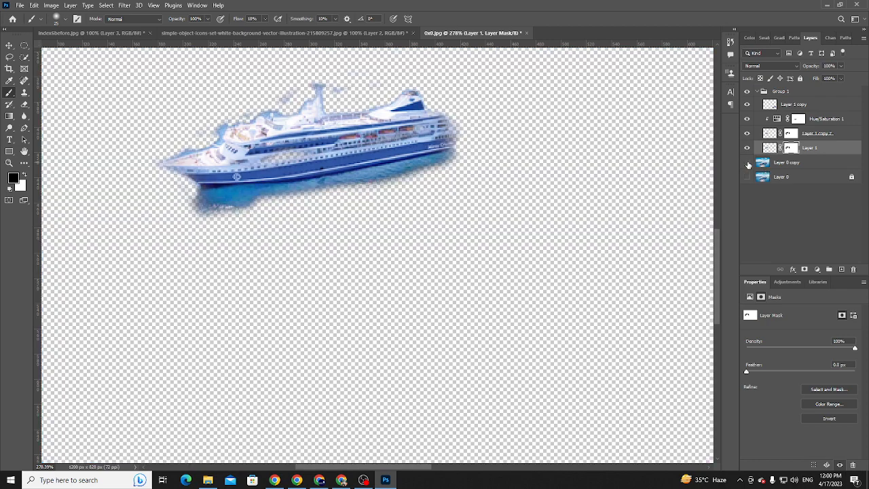
left_click(748, 164)
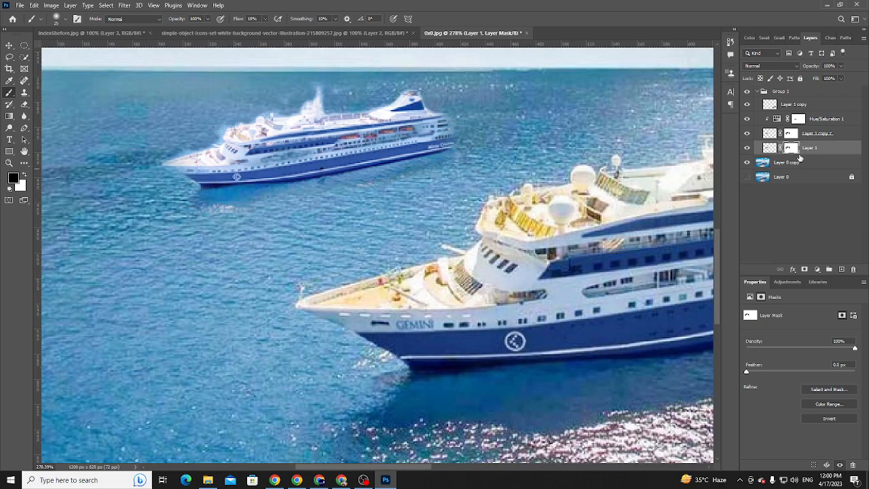
- Try to mask the water below the small ship on Layer 1's mask with a soft 171 px brush at 97% flow
right_click(249, 212)
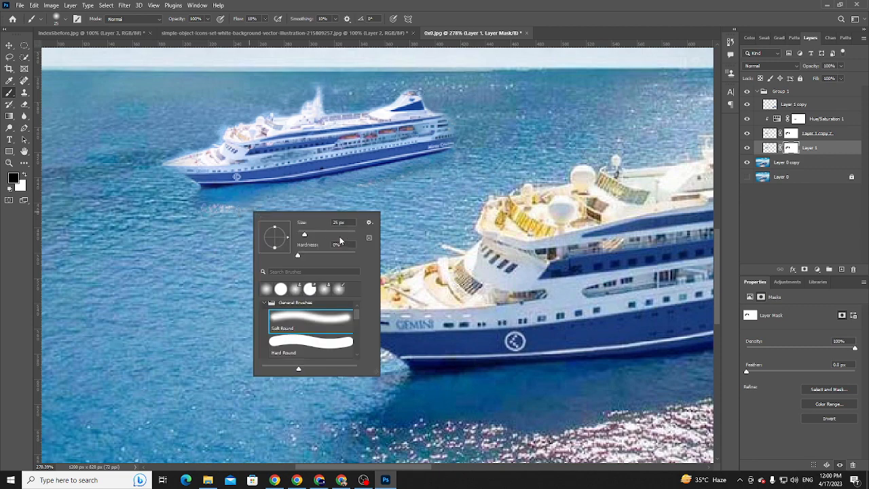
left_click(265, 19)
left_click_drag(263, 30, 298, 30)
left_click(208, 287)
left_click(215, 285)
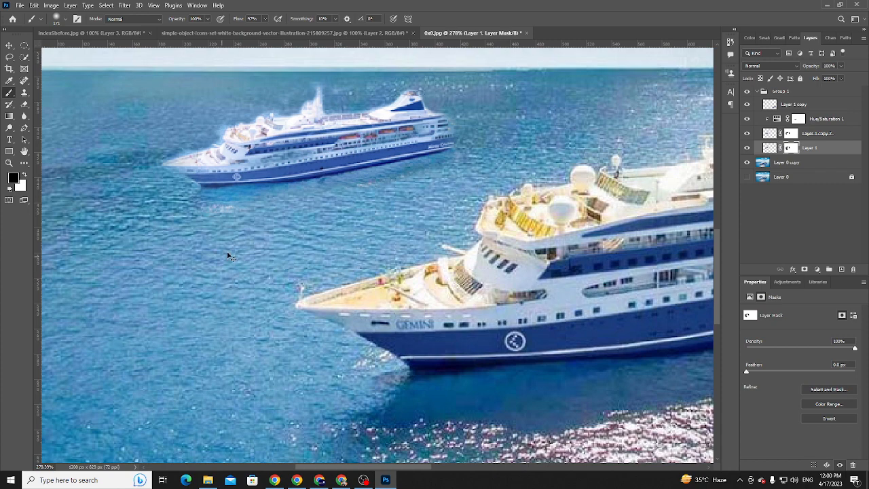
left_click(216, 189)
left_click(209, 202)
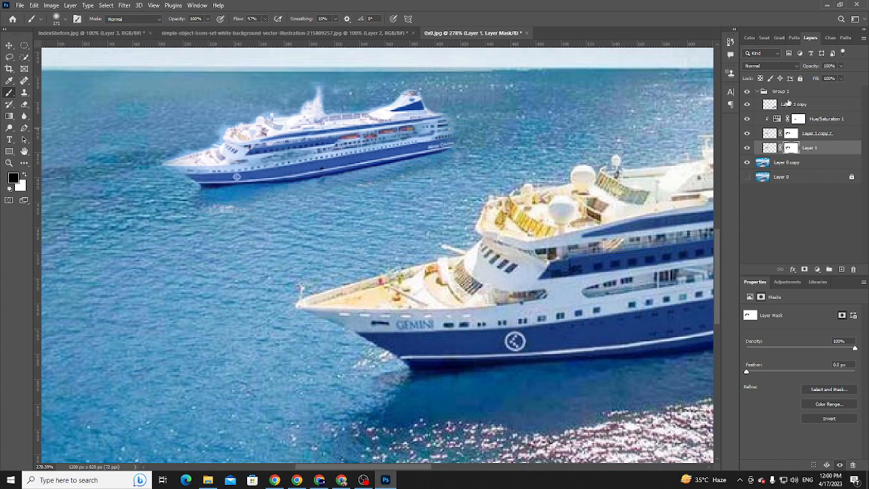
- Toggle Layer 1's visibility to compare the small ship with and without it
left_click(748, 148)
left_click(748, 148)
left_click(748, 148)
left_click(748, 148)
left_click(820, 149)
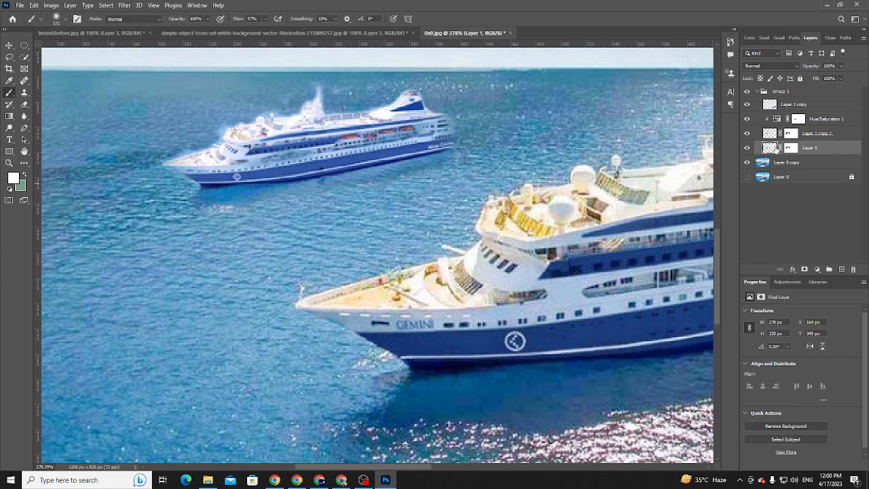
- Hide Layer 0 copy, Layer 1 copy and the Hue/Saturation adjustment to isolate the small ship's two masked layers
left_click(747, 163)
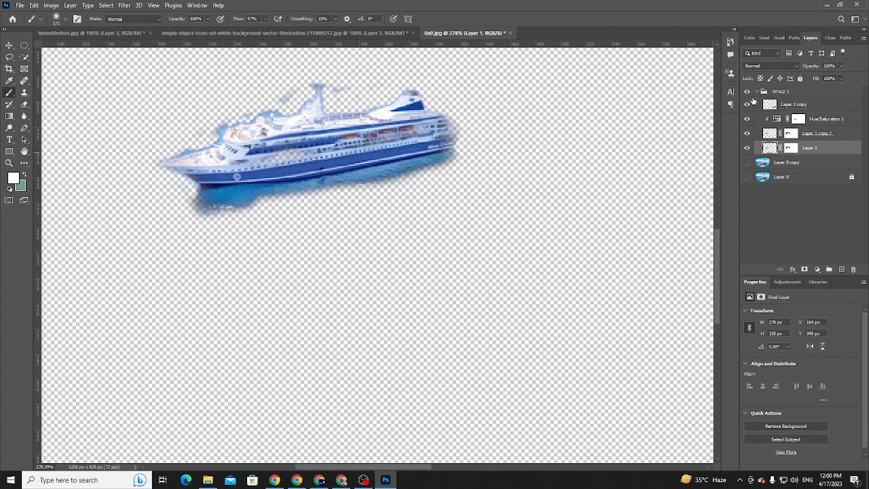
left_click(748, 133)
left_click(747, 133)
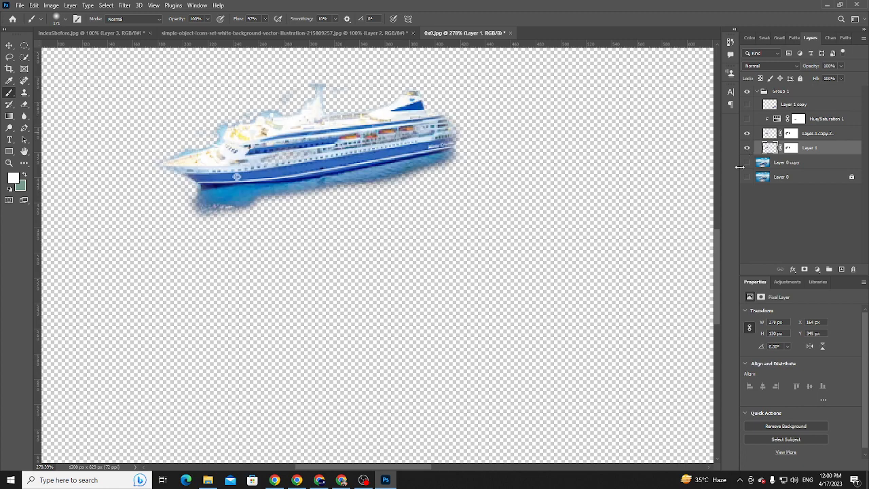
- Add a black (#000000) Solid Color fill layer and place it directly beneath Layer 1
left_click(817, 270)
left_click(825, 278)
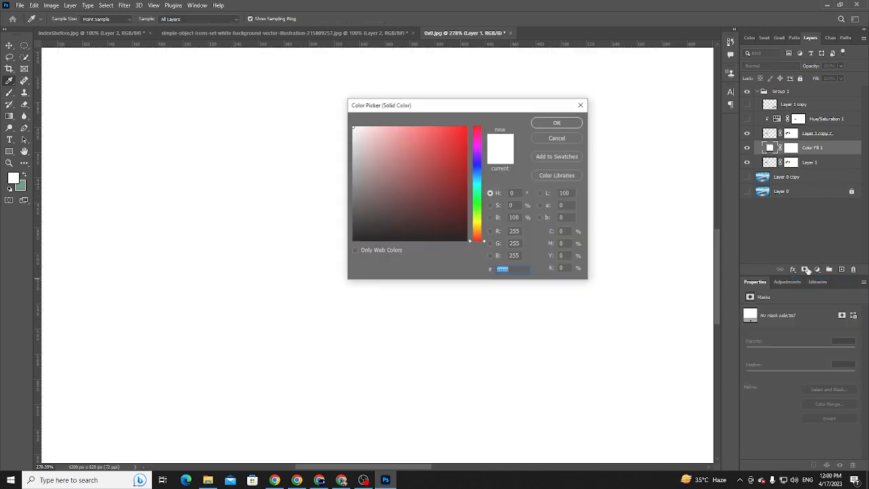
left_click_drag(372, 206, 320, 253)
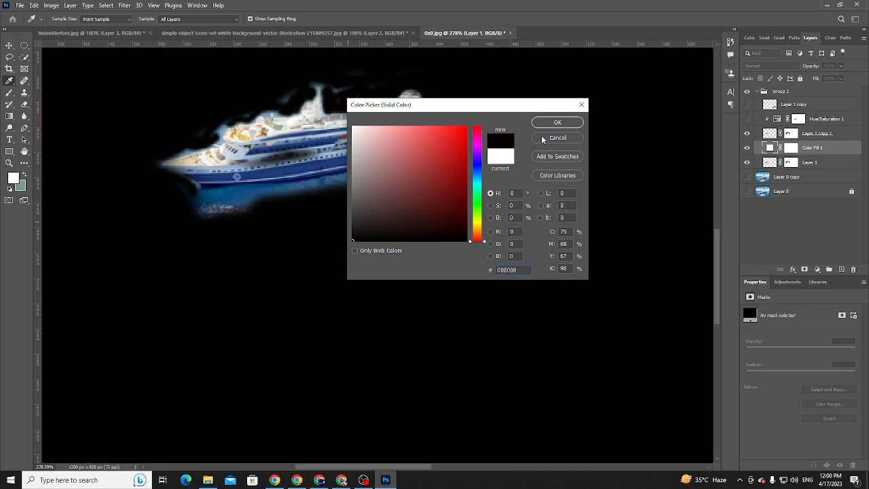
left_click(552, 127)
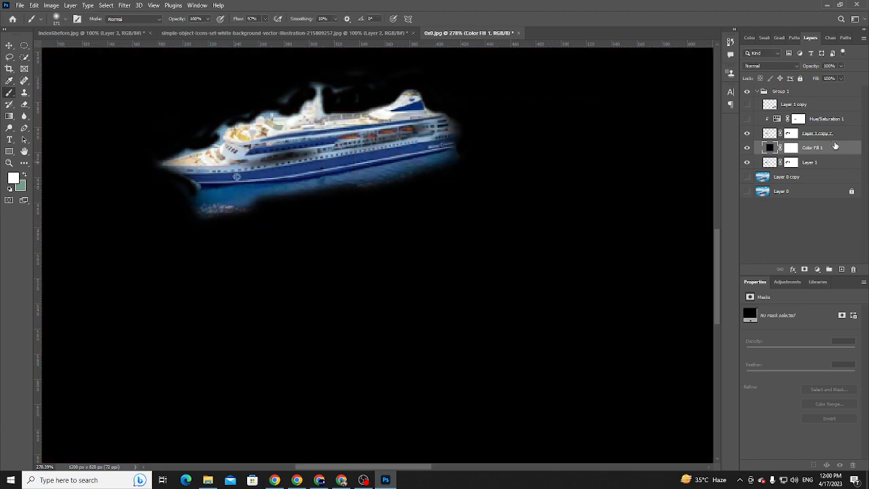
left_click_drag(834, 147, 818, 167)
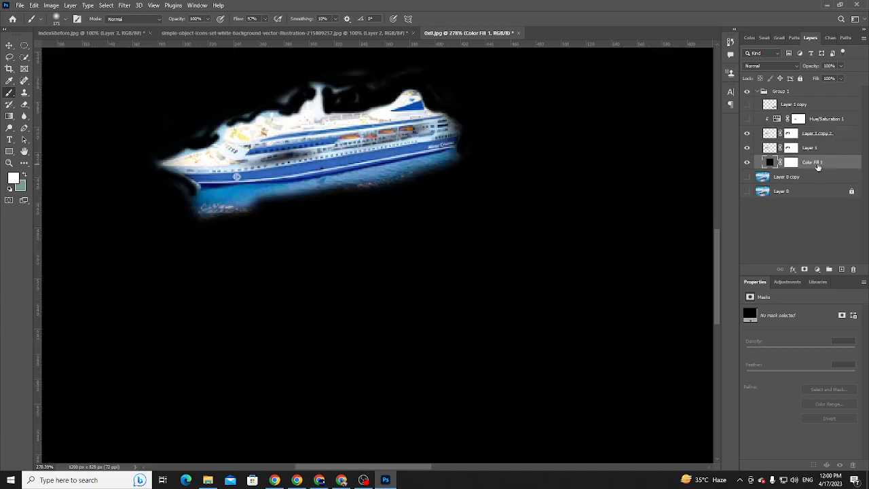
- Target Layer 1's mask and reduce the brush to 30 px for cleaning the stray remnants above the ship's deck
key("z")
mouse_move(206, 208)
left_mouse_down()
mouse_move(233, 231)
mouse_move(224, 342)
left_mouse_up()
key("b")
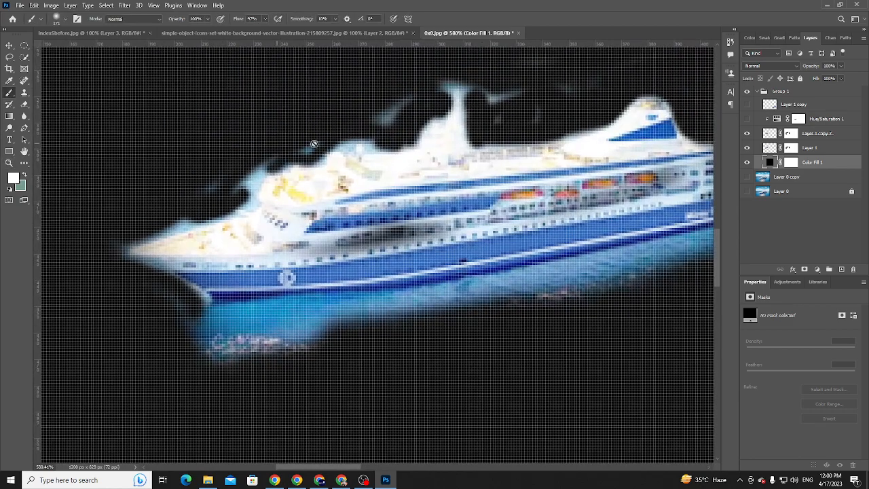
left_click_drag(292, 144, 322, 192)
left_click_drag(508, 139, 455, 193)
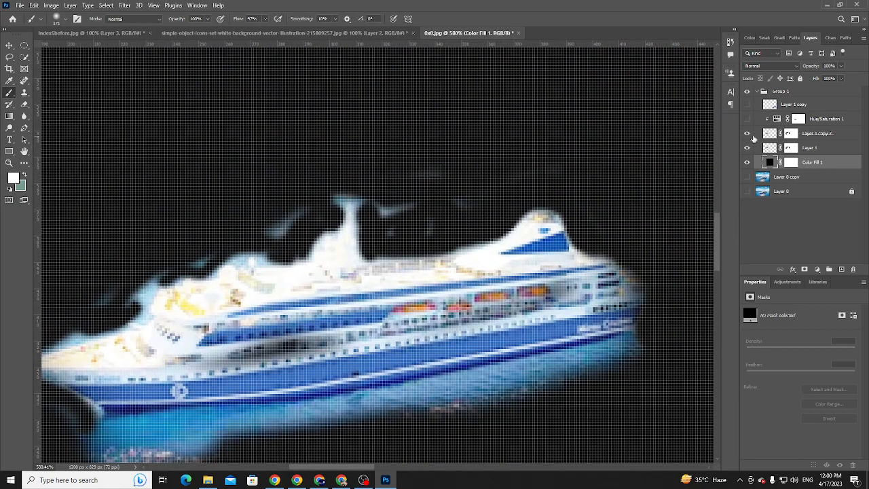
left_click(792, 148)
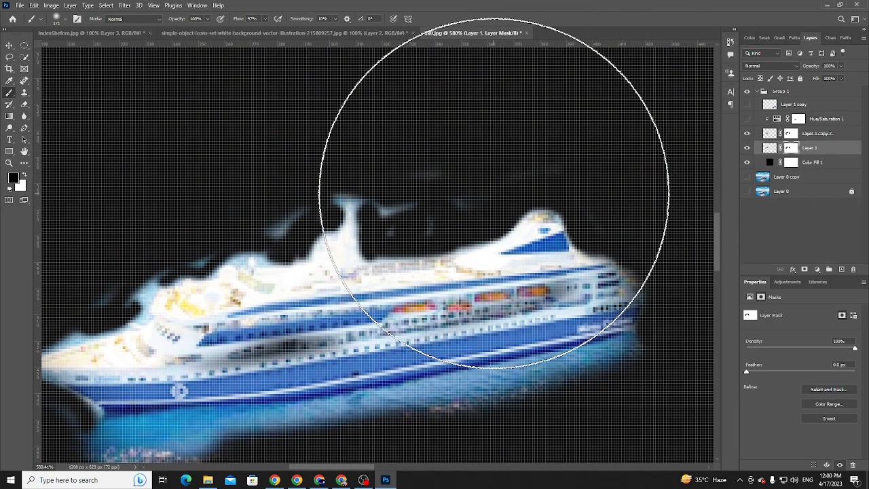
key("bracketleft")
key("bracketleft")
key("bracketleft")
key("bracketleft")
key("bracketleft")
key("bracketleft")
key("bracketleft")
key("bracketleft")
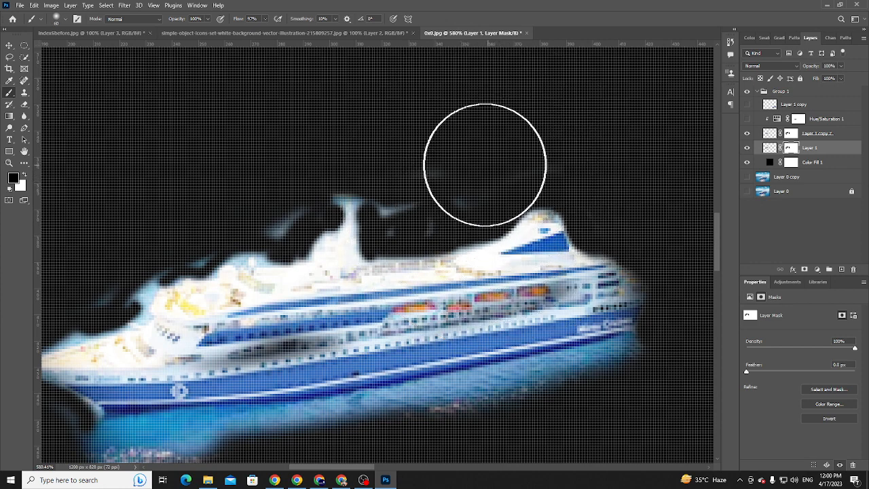
key("bracketleft")
key("bracketleft")
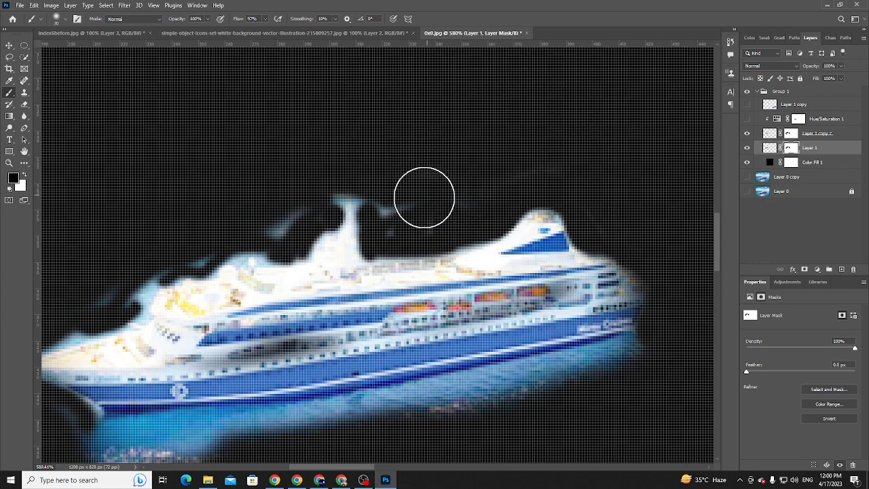
- Paint black over the faint wisps beside the ship's mast on Layer 1's mask with a 10 px Hard Round brush at 100% flow
right_click(432, 190)
left_click(463, 322)
left_click(383, 191)
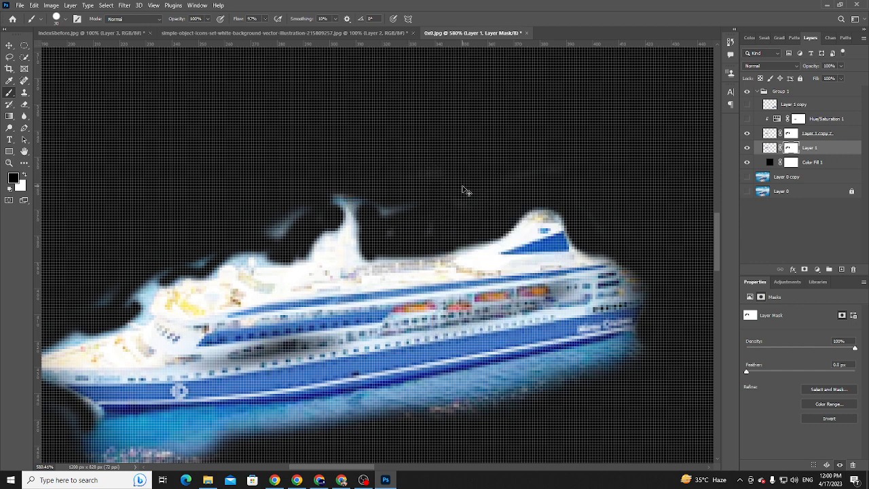
left_click_drag(265, 19, 268, 28)
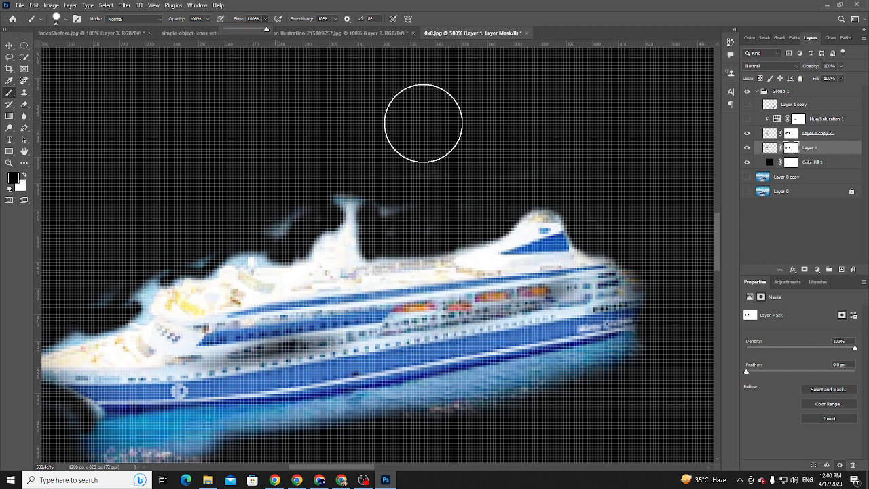
key("bracketleft")
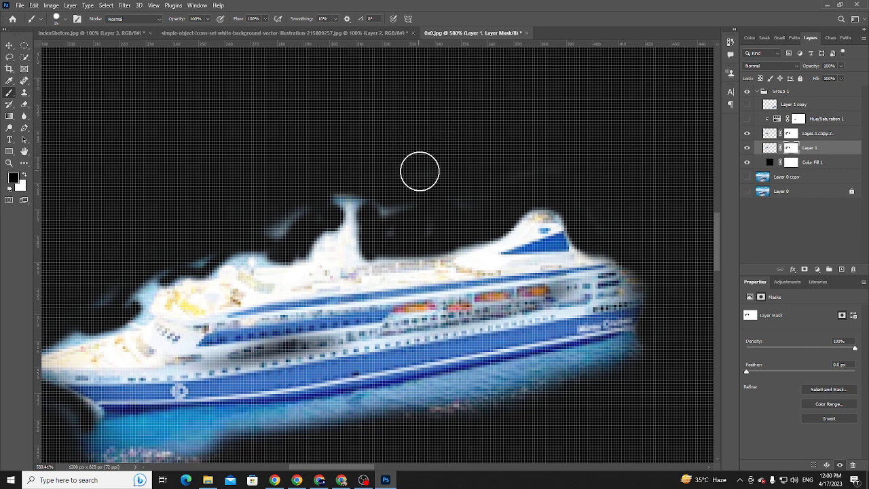
key("bracketright")
key("bracketleft")
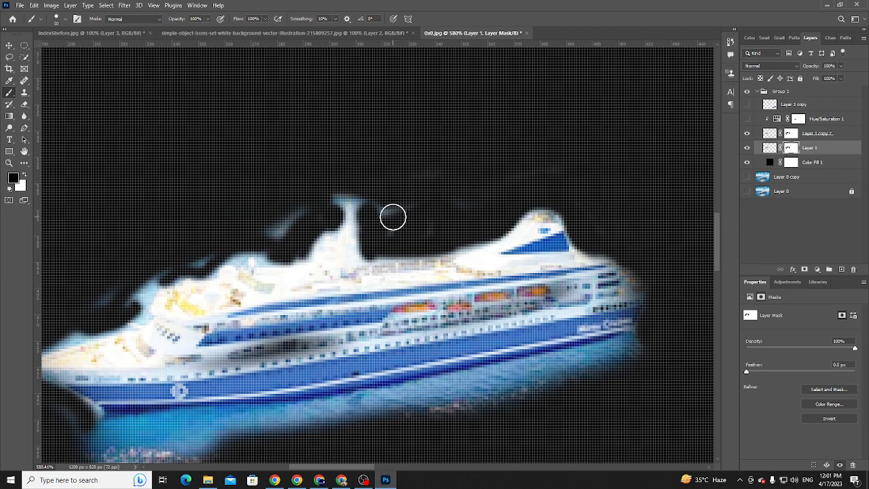
scroll(399, 219, "down", 1)
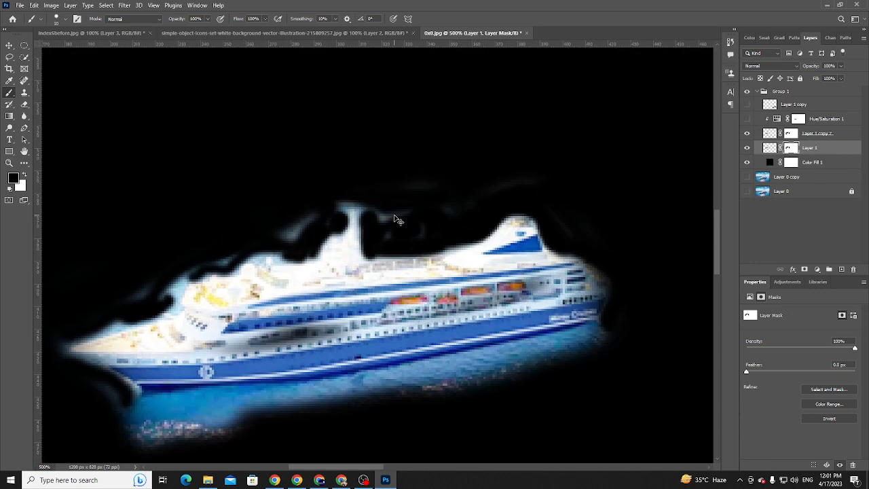
scroll(399, 219, "down", 1)
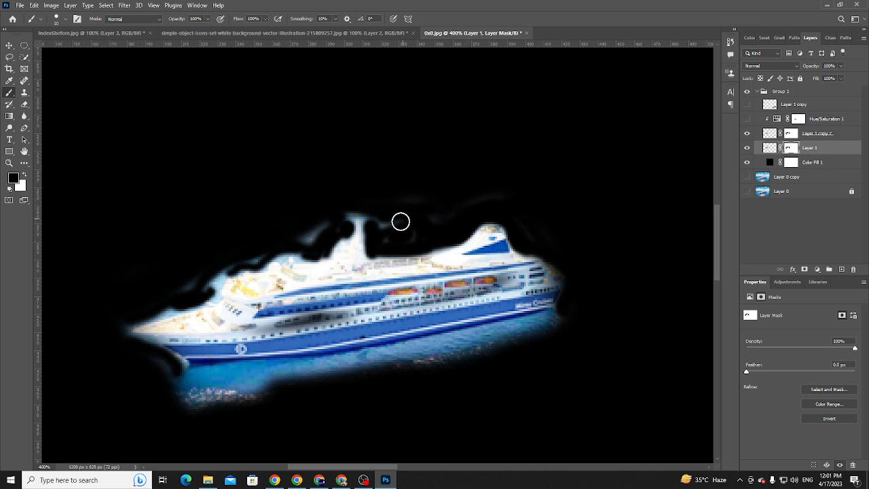
- Hide Layer 1 copy 2 and paint away the leftover fringe around the ship's upper edge, bow and lower water on Layer 1's mask
left_click(747, 133)
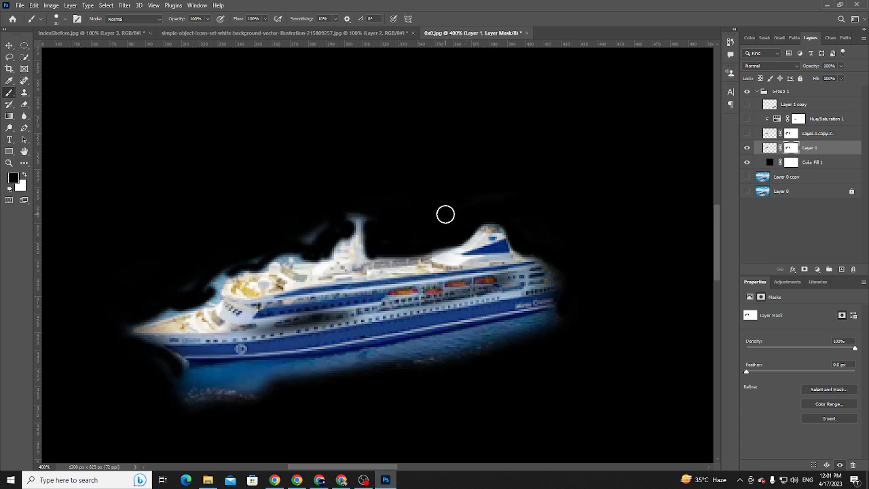
mouse_move(305, 238)
left_mouse_down()
mouse_move(223, 264)
mouse_move(207, 293)
mouse_move(188, 292)
mouse_move(137, 320)
mouse_move(203, 295)
mouse_move(167, 314)
mouse_move(106, 325)
mouse_move(121, 324)
mouse_move(136, 349)
mouse_move(130, 332)
mouse_move(142, 314)
mouse_move(126, 328)
mouse_move(161, 321)
mouse_move(158, 314)
mouse_move(118, 329)
mouse_move(134, 356)
mouse_move(170, 369)
mouse_move(172, 404)
mouse_move(172, 388)
mouse_move(186, 417)
mouse_move(187, 401)
mouse_move(189, 410)
mouse_move(199, 396)
mouse_move(194, 402)
mouse_move(229, 395)
mouse_move(221, 402)
mouse_move(246, 404)
left_mouse_up()
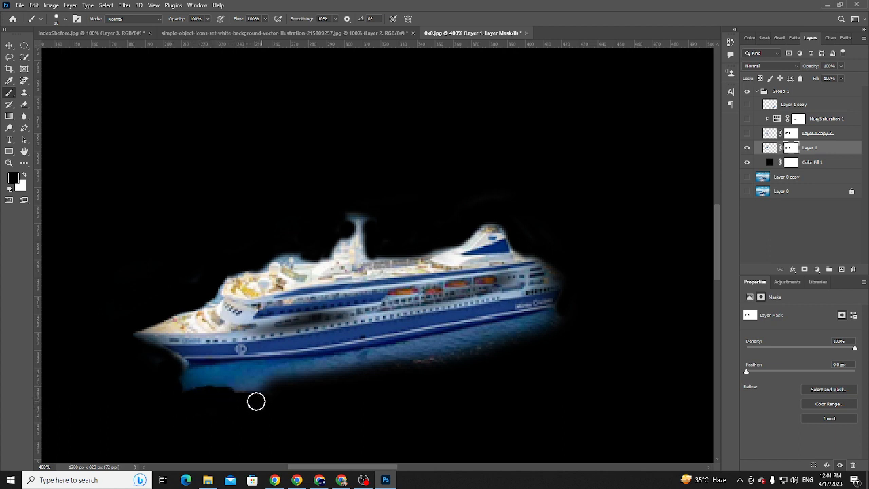
left_click_drag(408, 367, 529, 347)
- Paint away the excess water below the hull and the fringe beside the mast and forward deck on Layer 1's mask
right_click(533, 348)
left_click(578, 408)
left_click(380, 419)
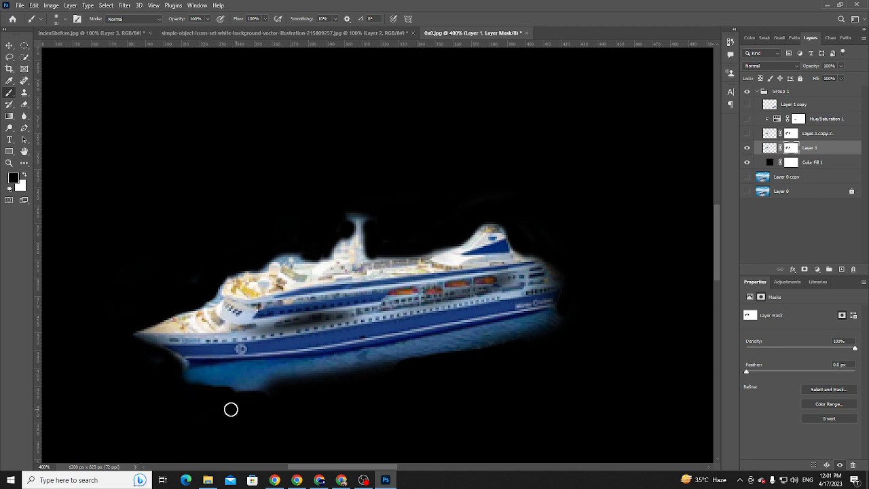
mouse_move(187, 382)
left_mouse_down()
mouse_move(247, 397)
mouse_move(284, 398)
mouse_move(240, 394)
mouse_move(283, 395)
left_mouse_up()
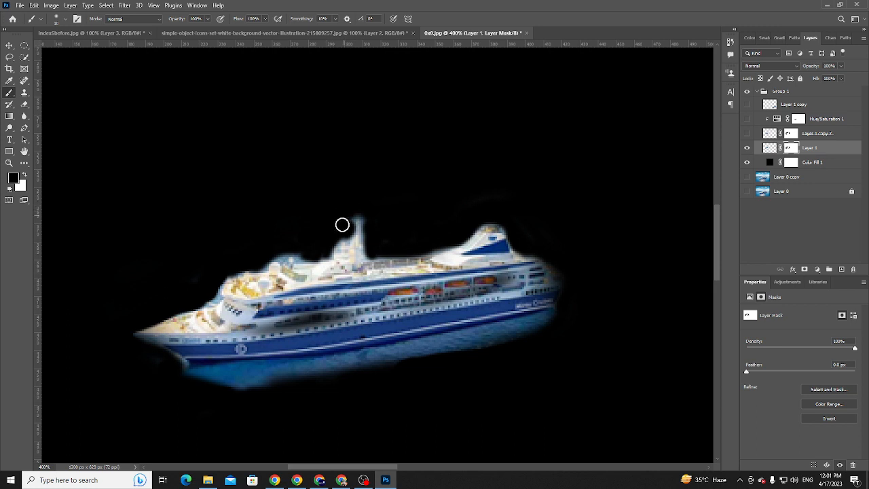
left_click_drag(292, 248, 280, 251)
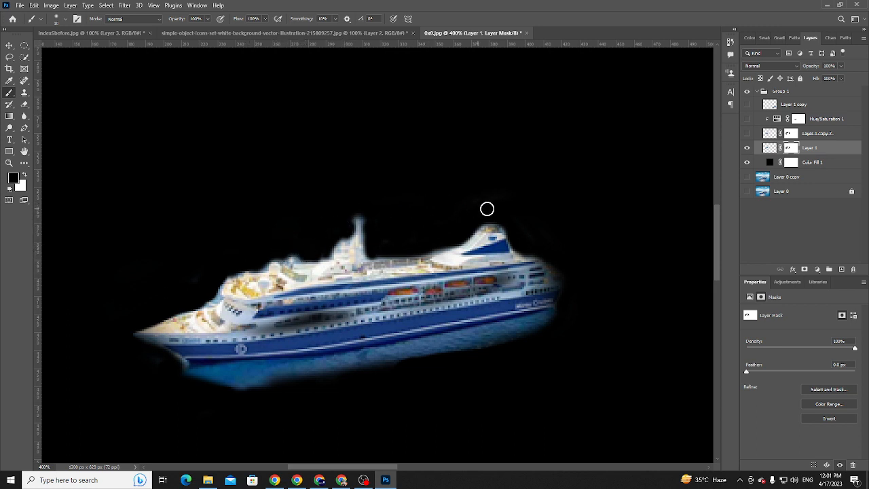
- Try deleting Layer 1 copy 2, undo the deletion, and show the Hue/Saturation 1 and Layer 1 copy layers
left_click(804, 133)
key("Delete")
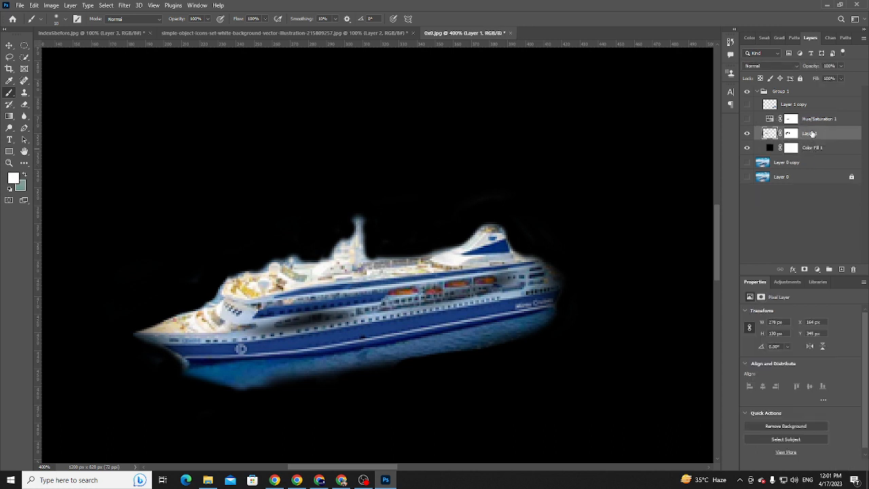
key("ctrl+z")
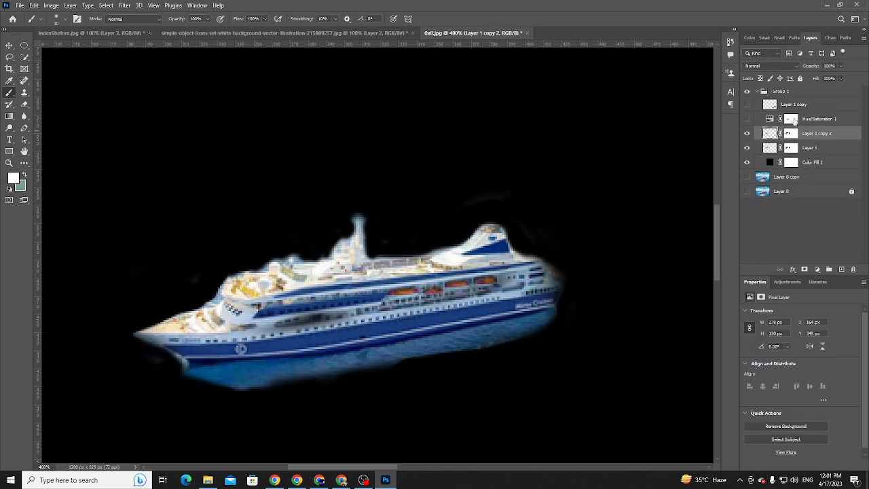
left_click(748, 106)
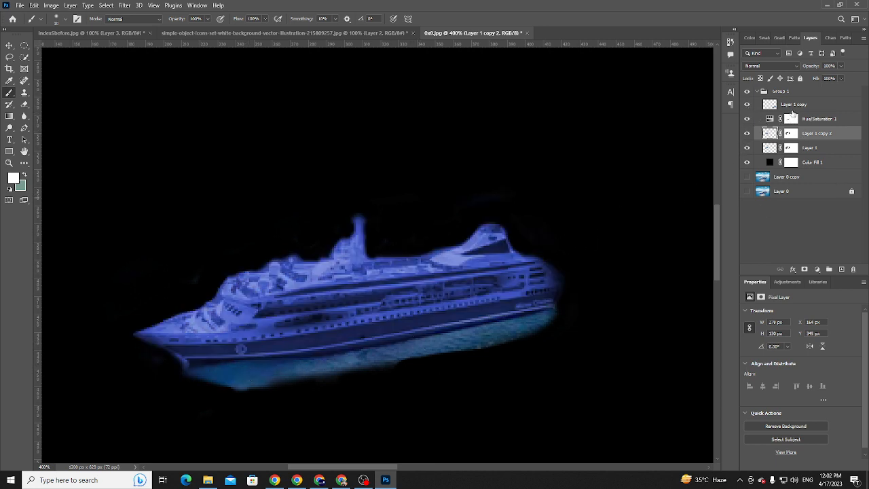
- Paint black over the water below the hull on Hue/Saturation 1's mask and compare with the adjustment off and on
left_click(791, 119)
mouse_move(191, 373)
left_mouse_down()
mouse_move(256, 387)
mouse_move(281, 384)
mouse_move(233, 371)
mouse_move(277, 367)
mouse_move(223, 367)
mouse_move(257, 378)
mouse_move(371, 358)
left_mouse_up()
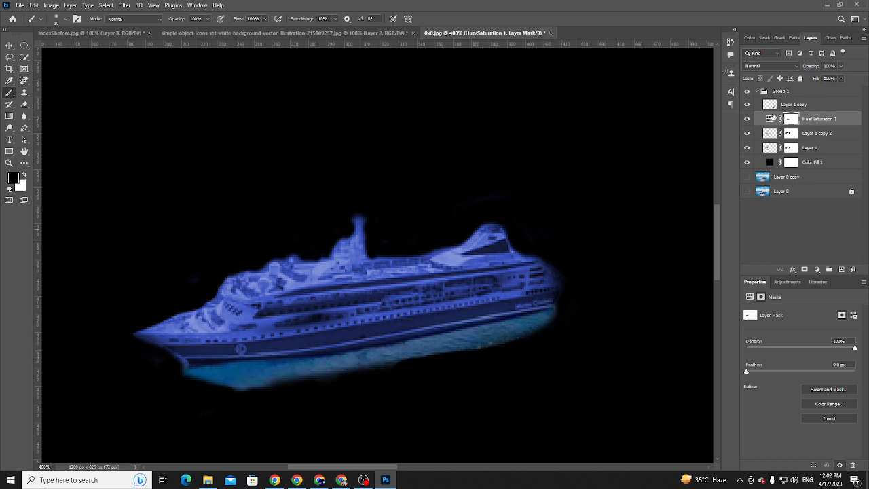
left_click(748, 119)
left_click(748, 119)
left_click(748, 119)
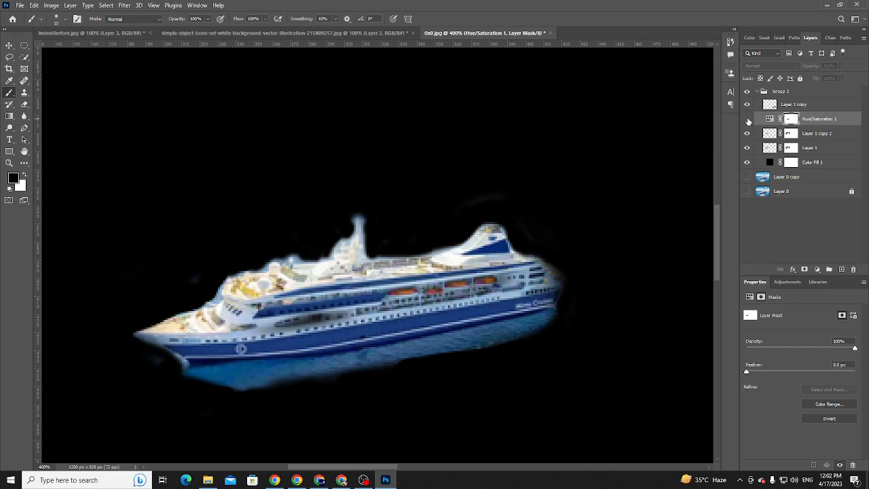
left_click(747, 119)
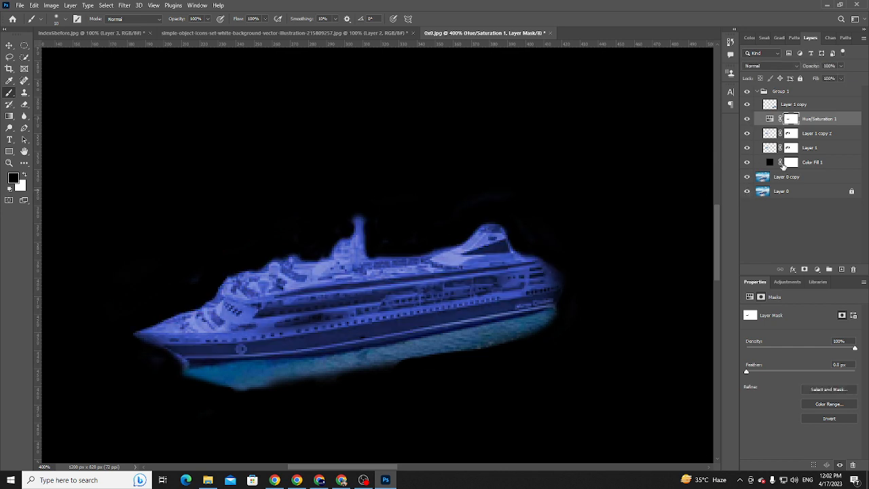
- With Color Fill 1 hidden, clip Hue/Saturation 1 to Layer 1 copy 2 and set its blend mode to Lighten
left_click(748, 162)
right_click(822, 117)
left_click(744, 262)
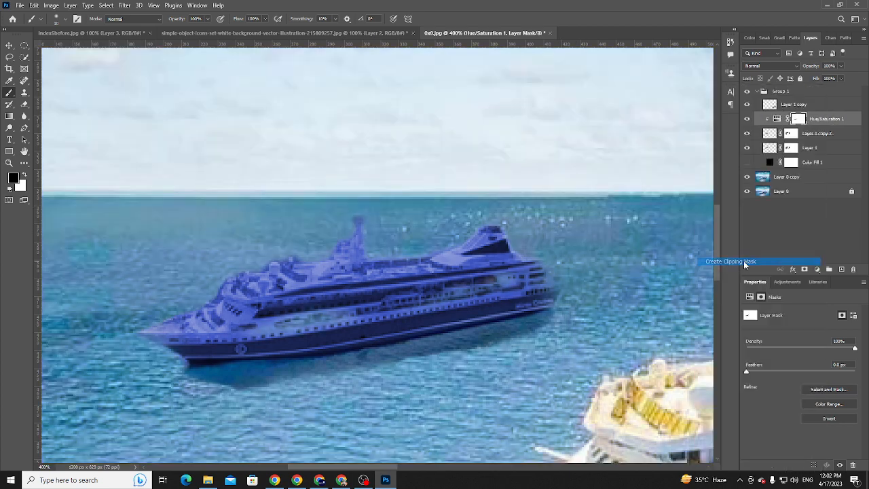
left_click(771, 66)
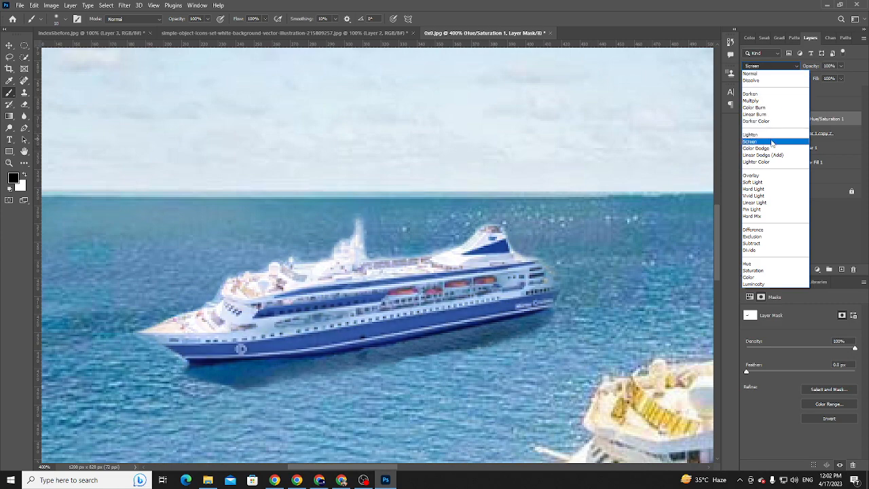
left_click(772, 135)
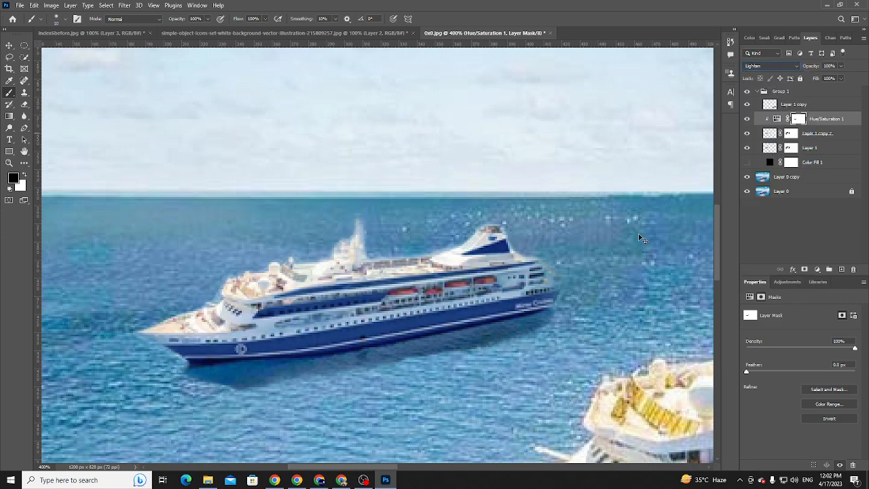
- Examine how the small distant ship blends into the sea beside the large ship, with Layer 1 shown and hidden
key("ctrl+minus")
key("ctrl+0")
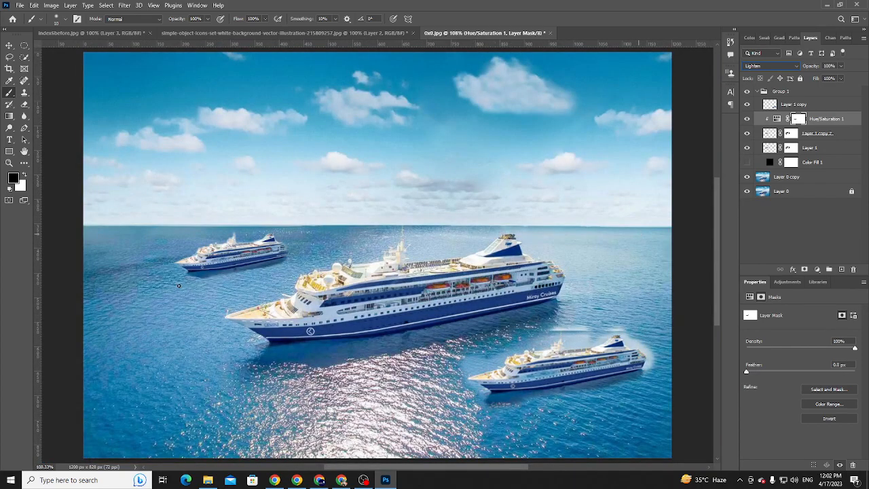
key("z")
mouse_move(207, 275)
left_mouse_down()
mouse_move(266, 310)
mouse_move(233, 345)
left_mouse_up()
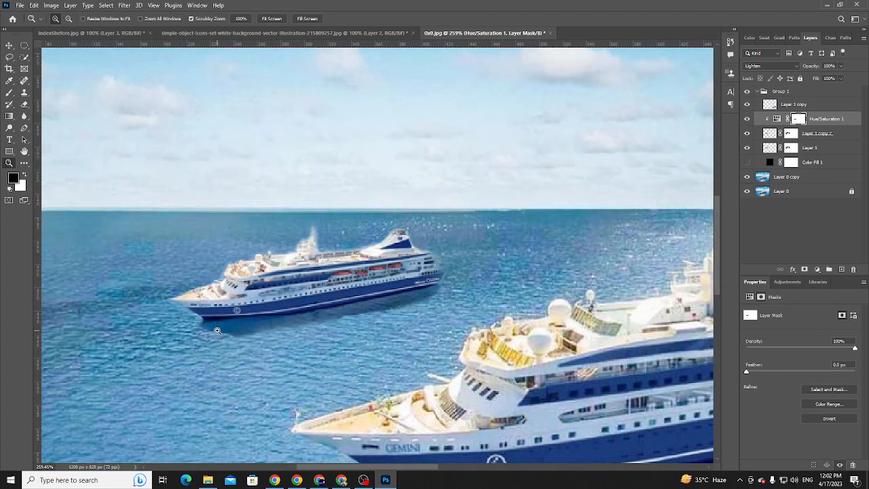
left_click_drag(256, 345, 246, 235)
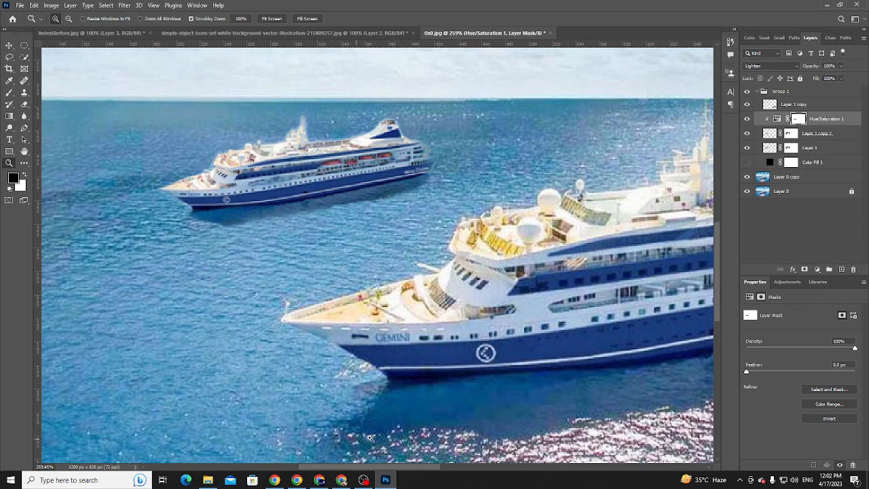
left_click_drag(417, 371, 419, 336)
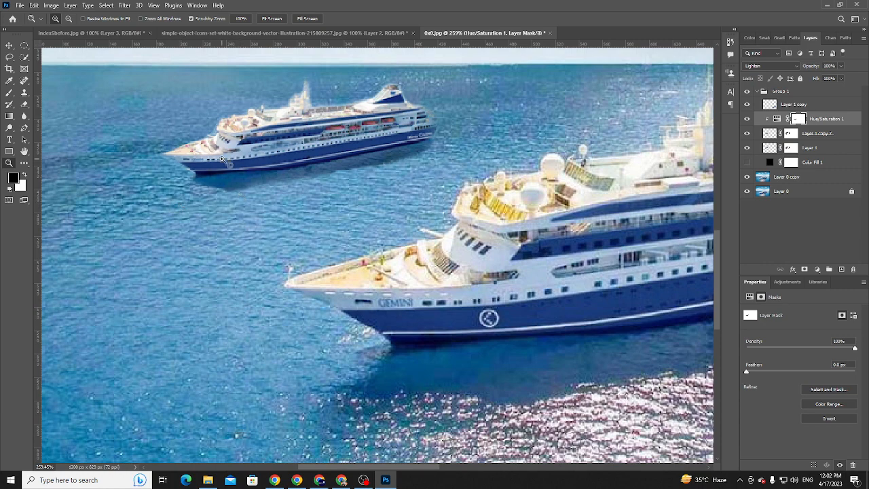
left_click(9, 44)
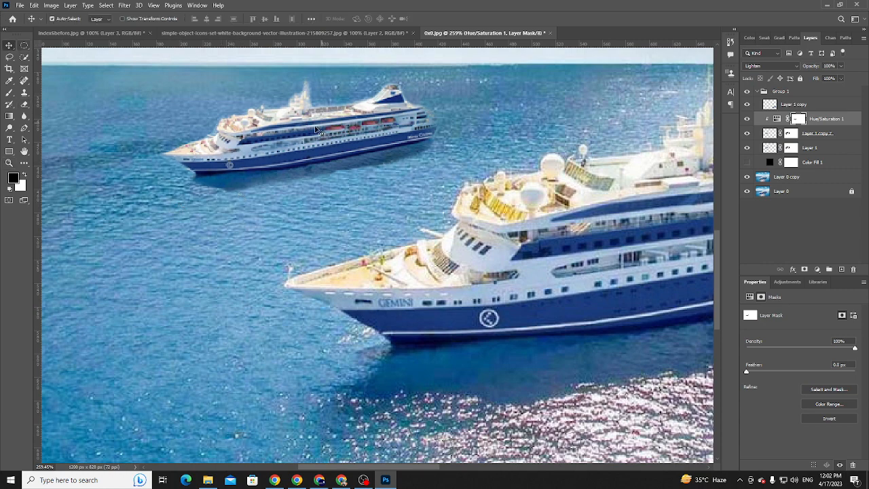
left_click(815, 135)
left_click(747, 149)
left_click(747, 148)
left_click(748, 148)
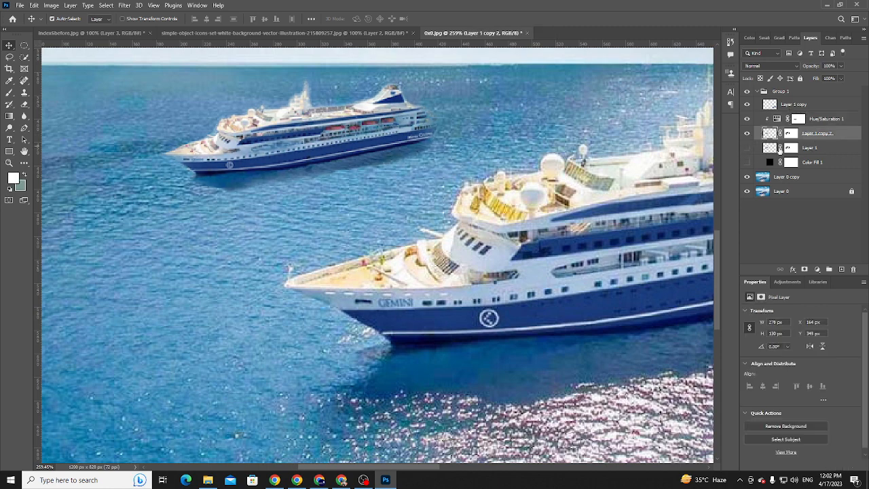
- Show Layer 1, flip it vertically with Free Transform and move it below the distant ship as a reflection
left_click(838, 149)
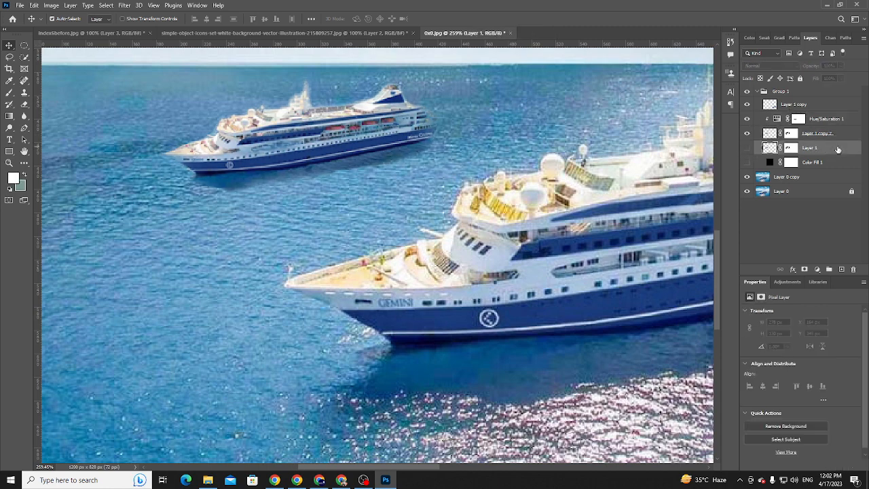
left_click(748, 148)
key("ctrl+t")
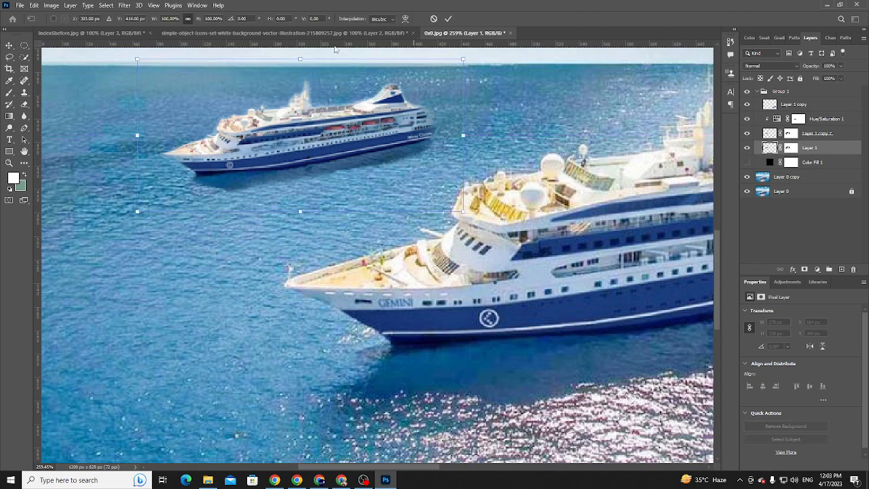
left_click_drag(301, 58, 279, 256)
key("ctrl+z")
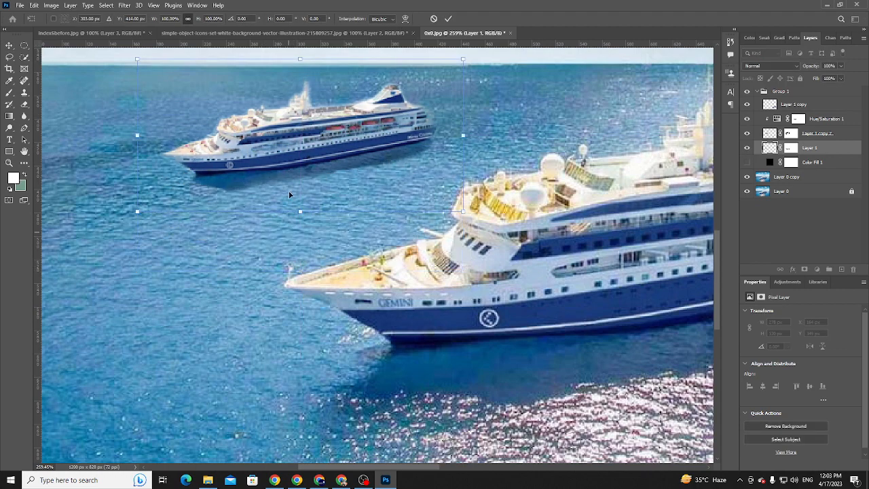
right_click(314, 131)
left_click(339, 316)
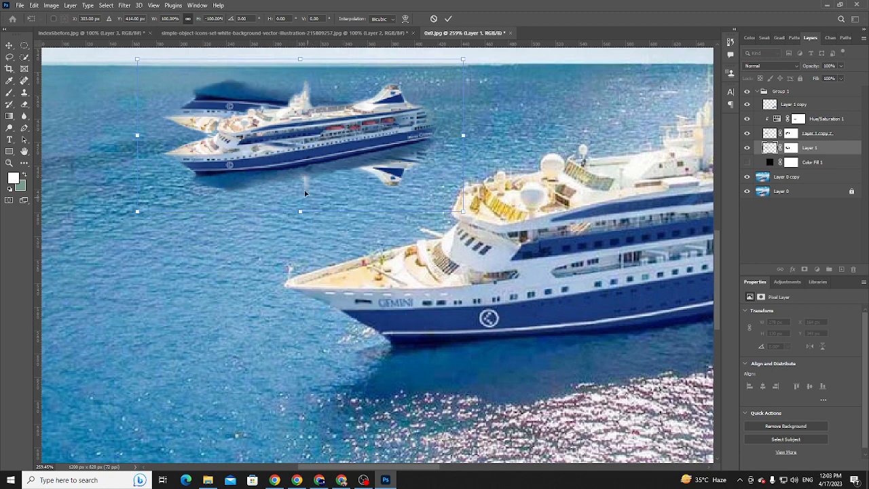
left_click_drag(260, 112, 262, 173)
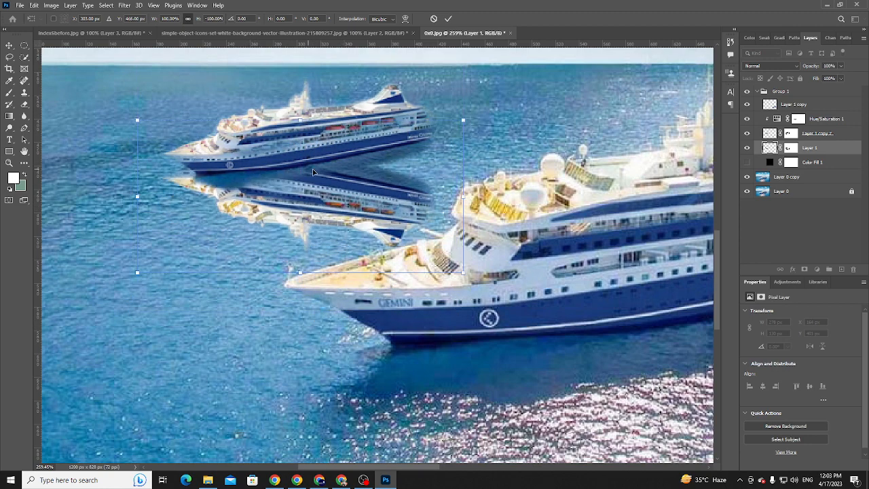
right_click(313, 171)
left_click(339, 348)
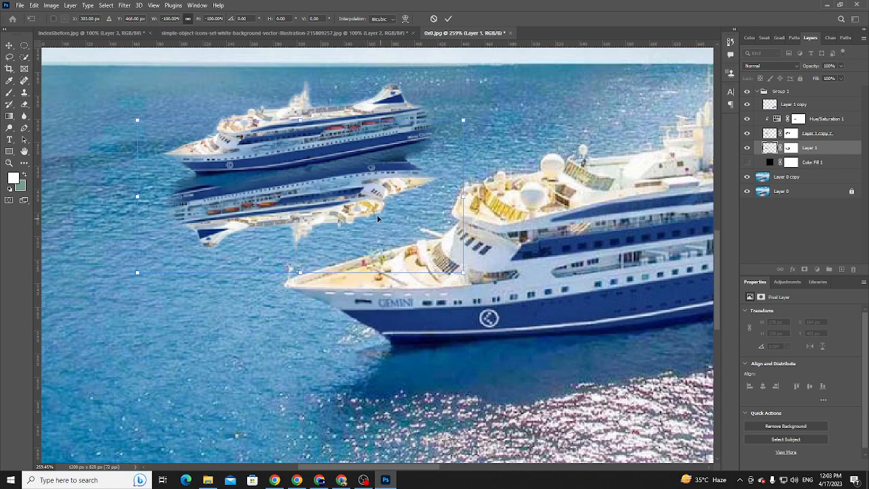
key("ctrl+z")
- Rotate the flipped ship to about -19° and fit it directly beneath the distant ship's hull, applying the transform
left_click_drag(476, 119, 457, 69)
left_click_drag(344, 196, 350, 181)
mouse_move(486, 65)
left_mouse_down()
mouse_move(497, 35)
mouse_move(480, 55)
left_mouse_up()
left_click_drag(374, 151, 231, 201)
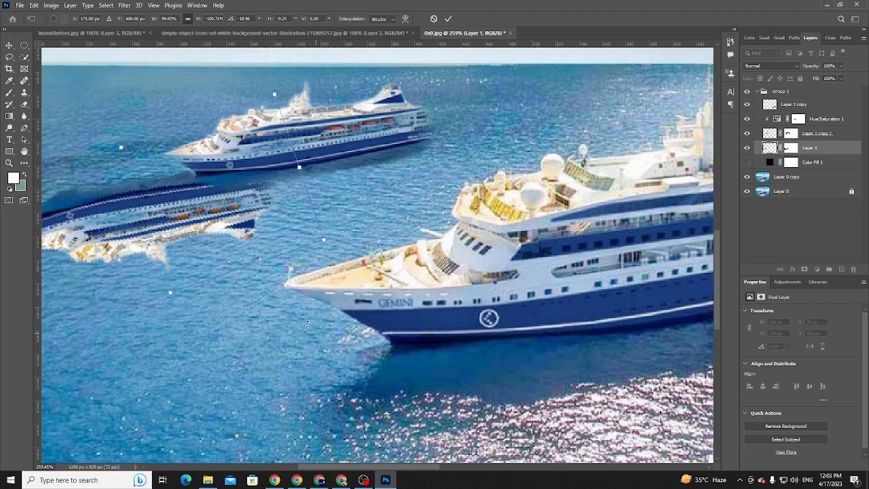
left_click_drag(150, 219, 230, 341)
left_click_drag(221, 390, 320, 176)
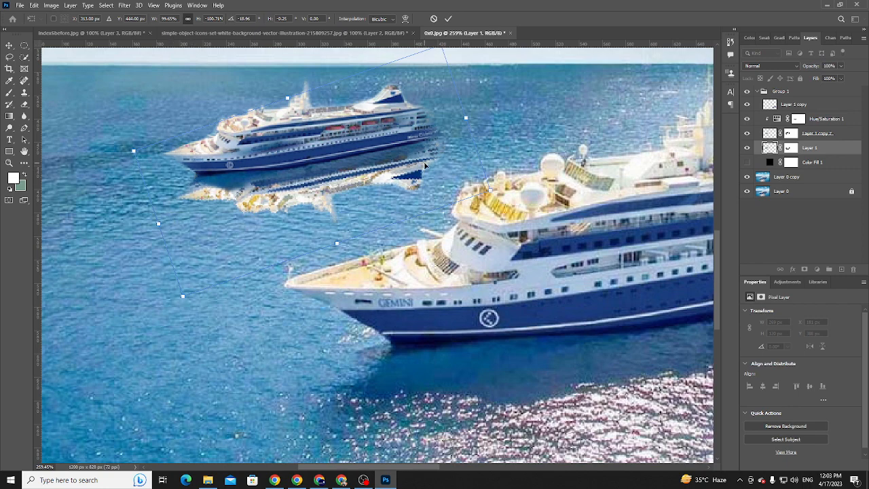
left_click(448, 18)
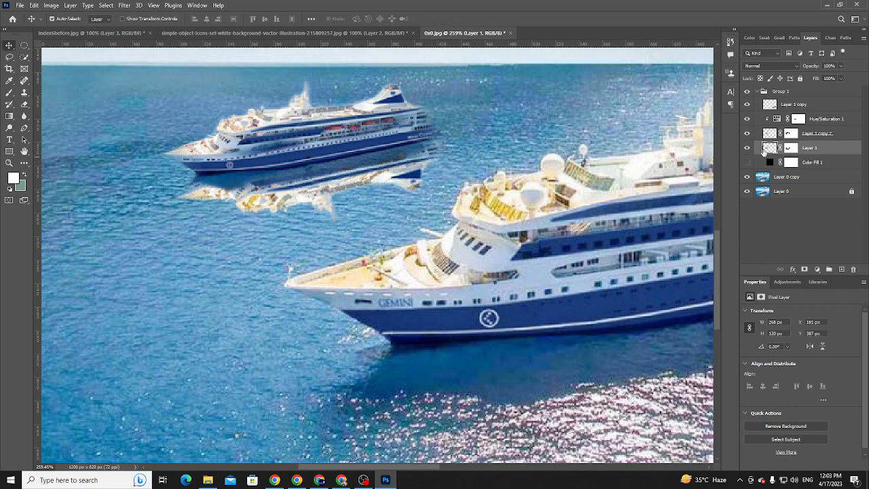
- Add a black Solid Color fill layer above Layer 1 and clip it to Layer 1 to darken the reflection
left_click(789, 148)
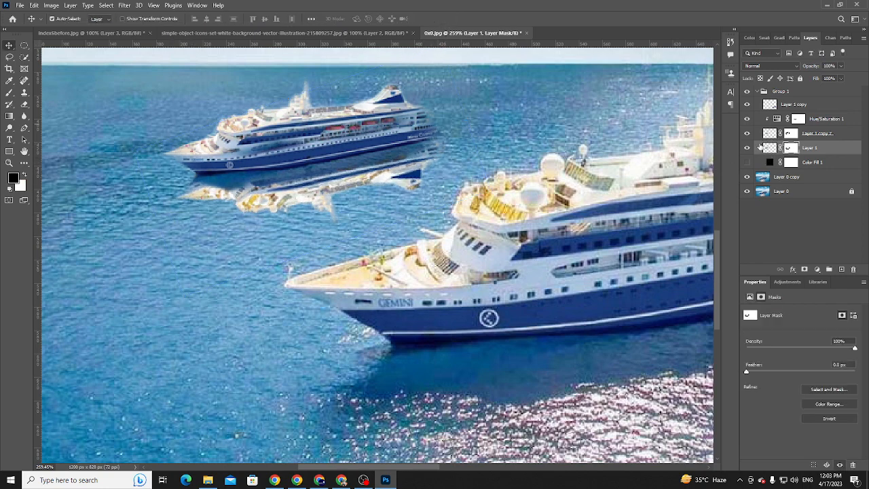
right_click(818, 251)
left_click(807, 222)
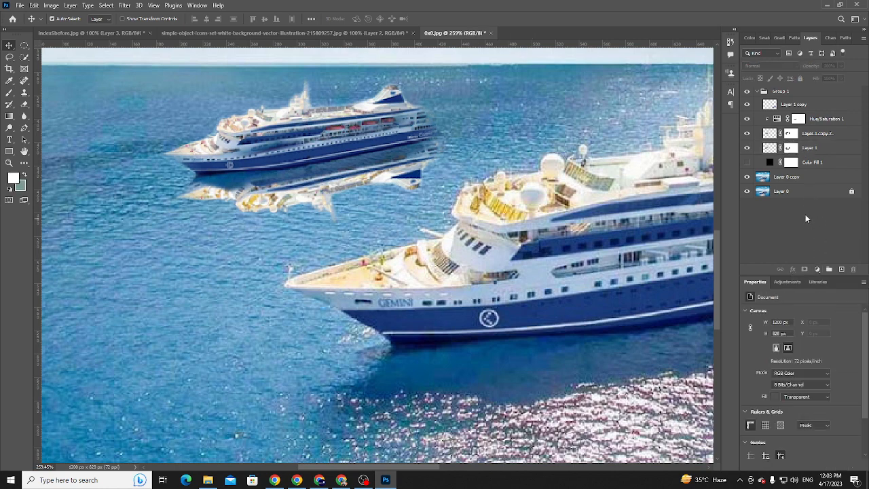
left_click(769, 148)
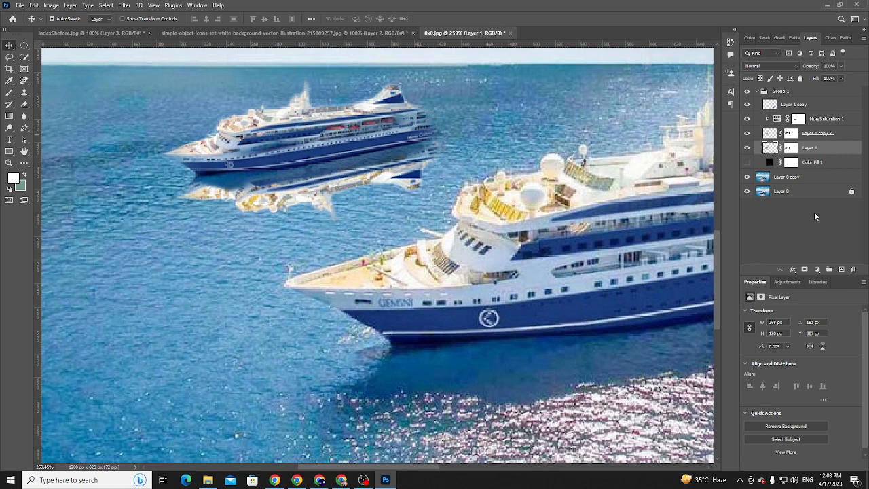
left_click(817, 269)
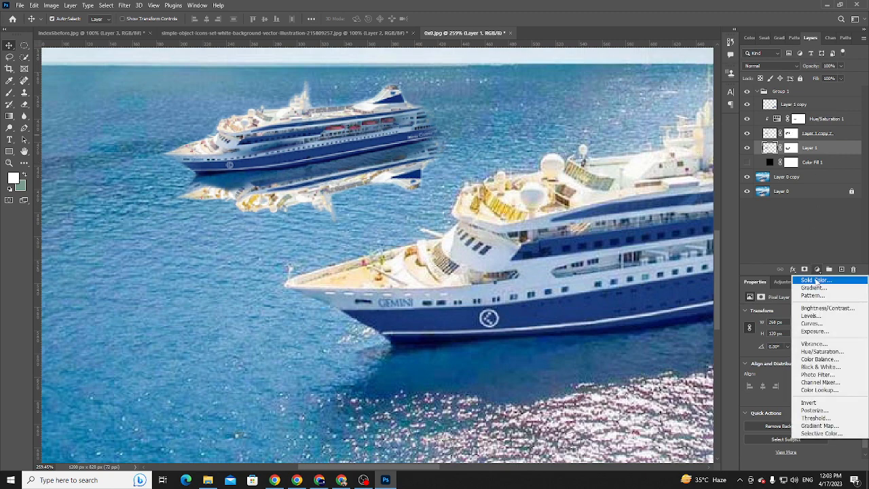
left_click(816, 280)
left_click_drag(380, 217, 283, 259)
left_click(557, 122)
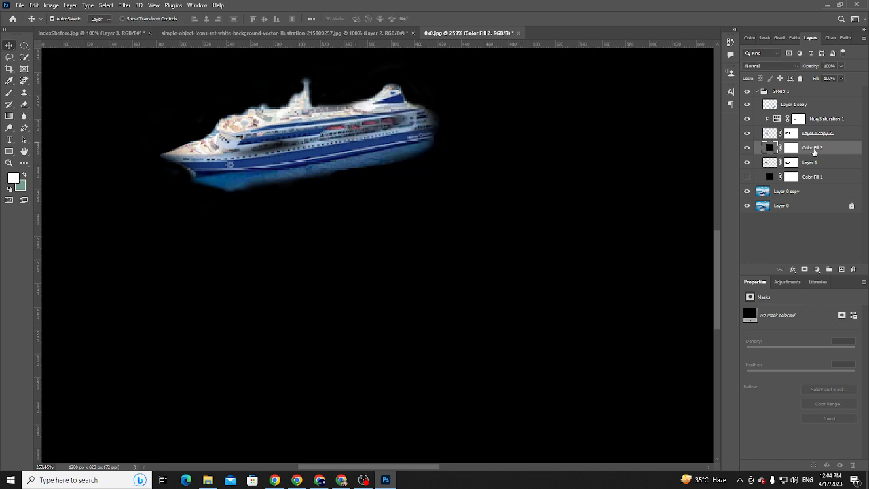
right_click(816, 148)
left_click(726, 261)
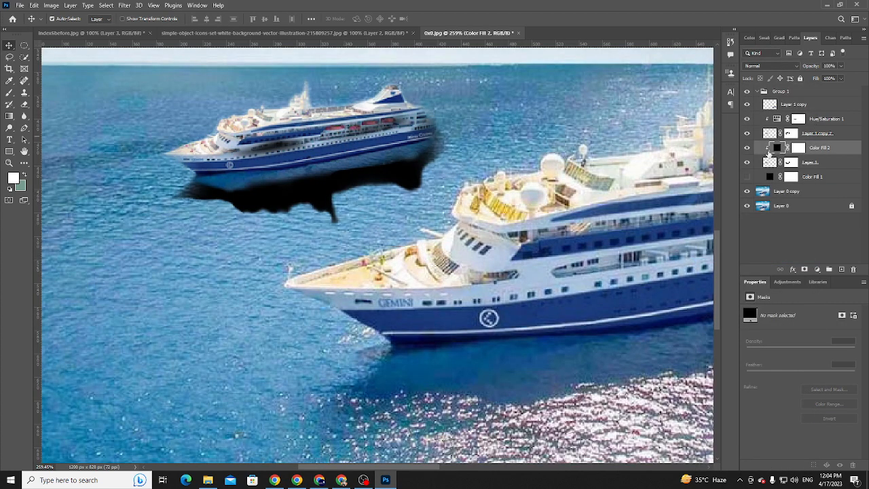
- Compare the reflection with Color Fill 2 off and on, undo the accidental background move, and select Layer 1
left_click(747, 148)
left_click(748, 148)
left_click_drag(307, 212, 324, 223)
key("ctrl+z")
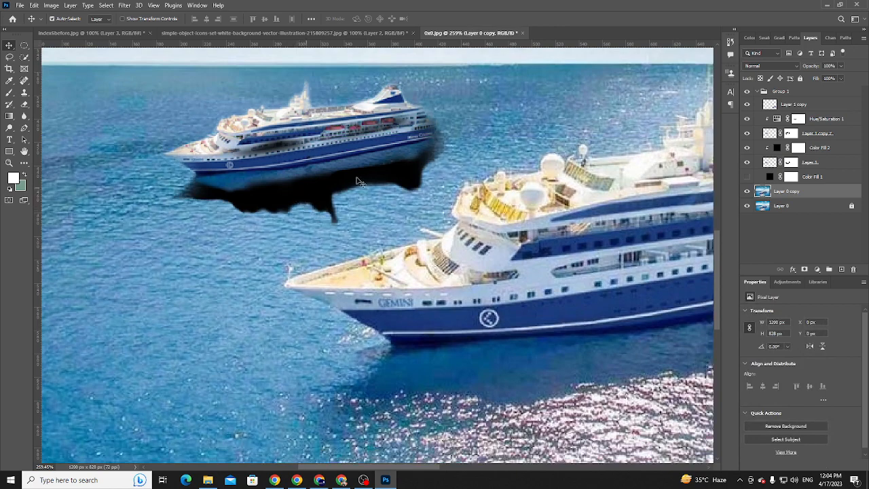
left_click(806, 164)
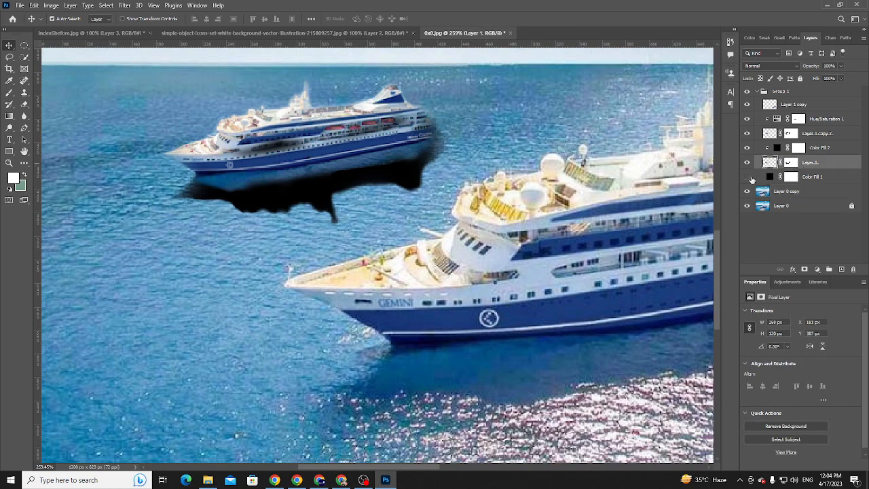
- Delete the hidden Color Fill 1 layer beneath Layer 1
left_click(748, 176)
left_click(748, 177)
left_click(809, 176)
key("Delete")
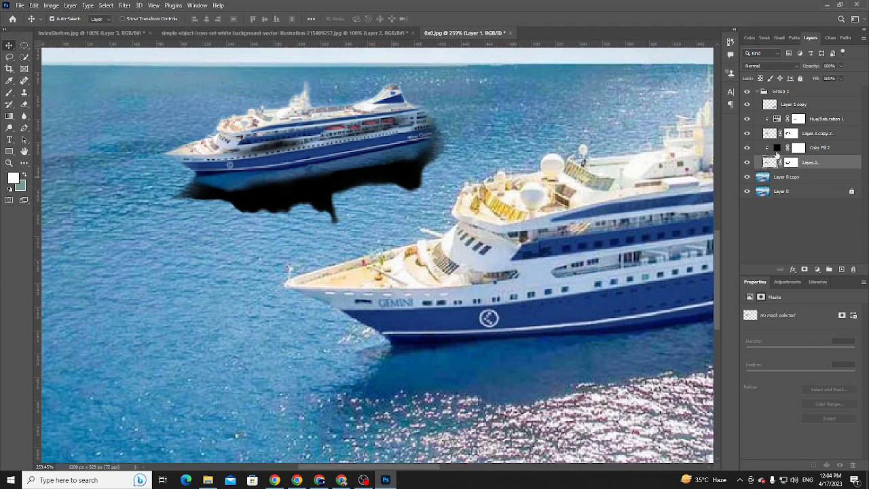
- Compare the composite with Group 1 and Layer 1 copy 2 each hidden and shown
left_click(799, 154)
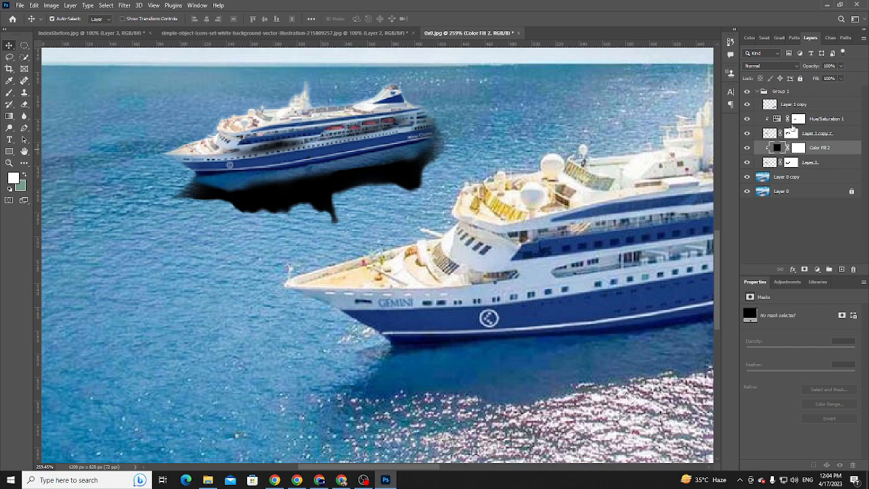
left_click(758, 91)
left_click(748, 91)
left_click(748, 91)
left_click(757, 91)
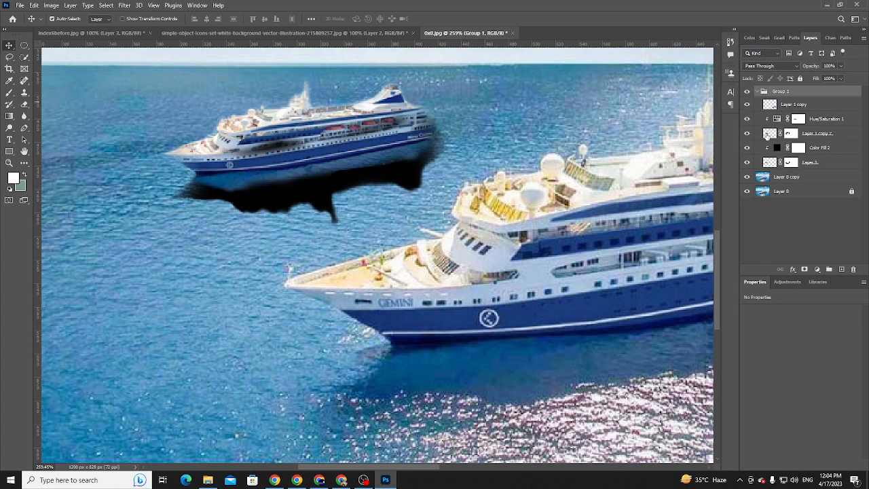
left_click(747, 133)
left_click(747, 134)
key("z")
left_click_drag(294, 195, 295, 202)
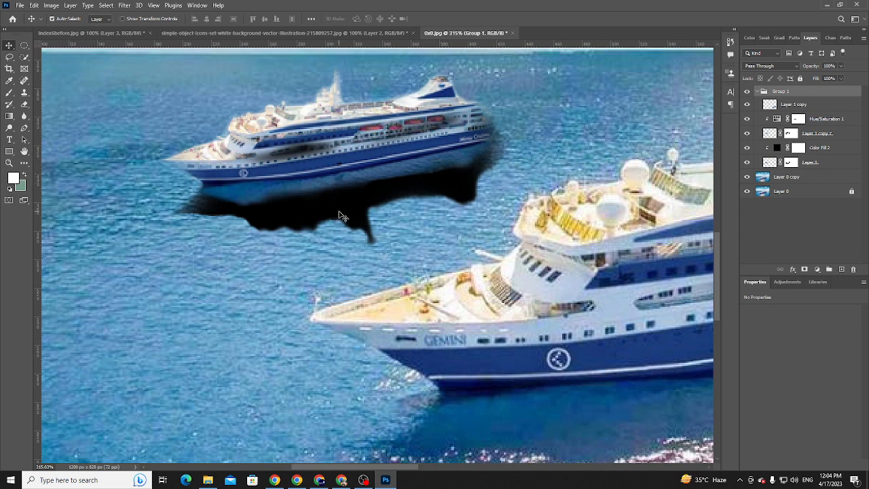
left_click_drag(611, 276, 536, 234)
left_click_drag(618, 253, 521, 246)
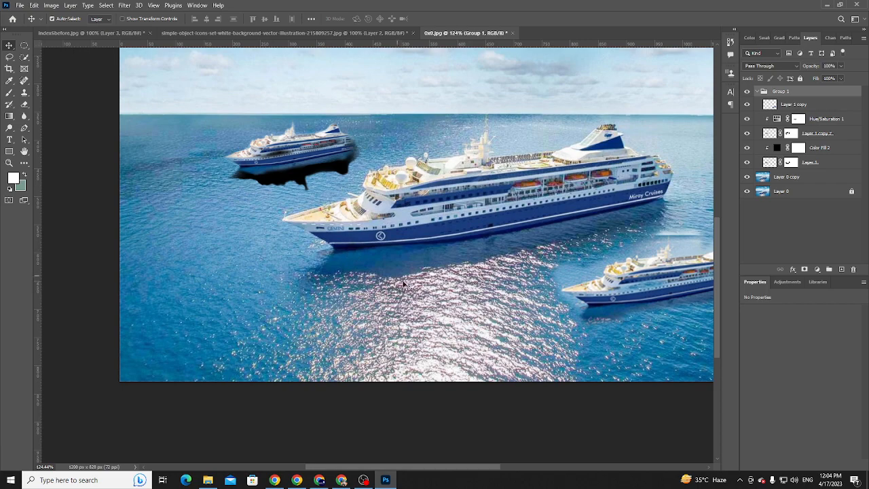
mouse_move(297, 189)
left_mouse_down()
mouse_move(333, 191)
mouse_move(366, 258)
mouse_move(316, 165)
left_mouse_up()
left_click_drag(409, 301, 485, 301)
left_click_drag(443, 270, 399, 435)
key("ctrl+z")
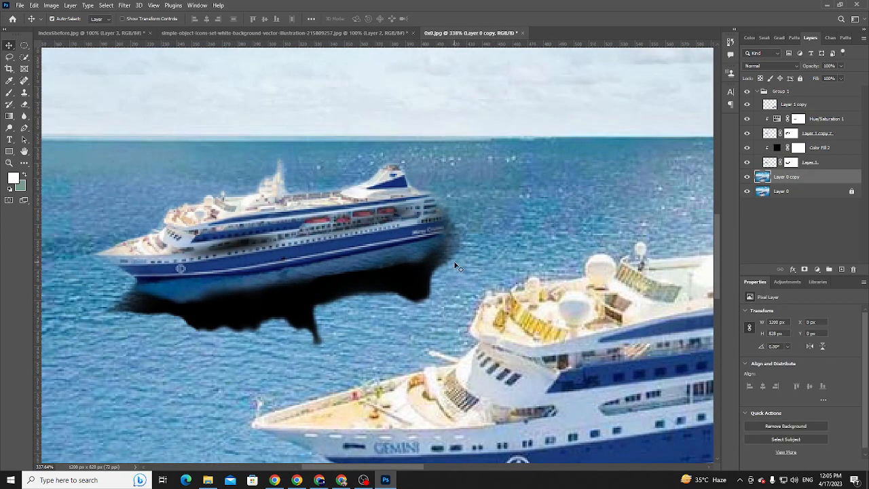
- Paint black with an 80 px Soft Round brush on Layer 1's mask to fade the reflection's lower edge near the bow
left_click(790, 163)
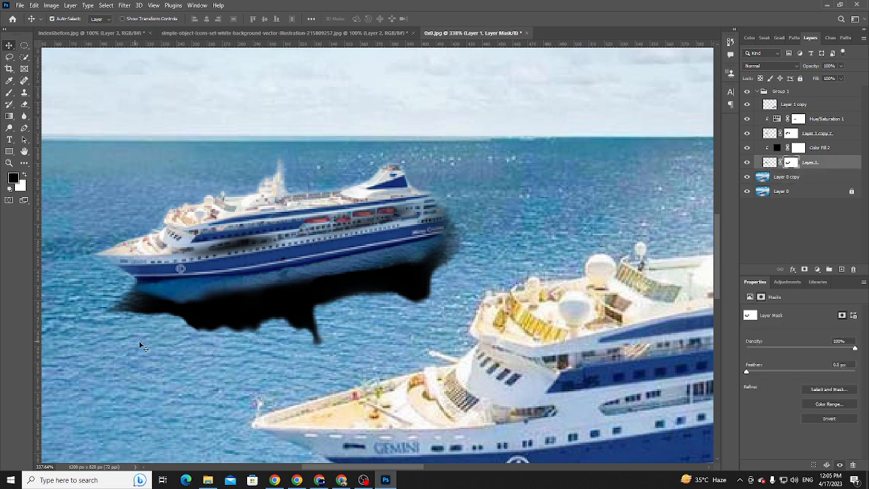
key("b")
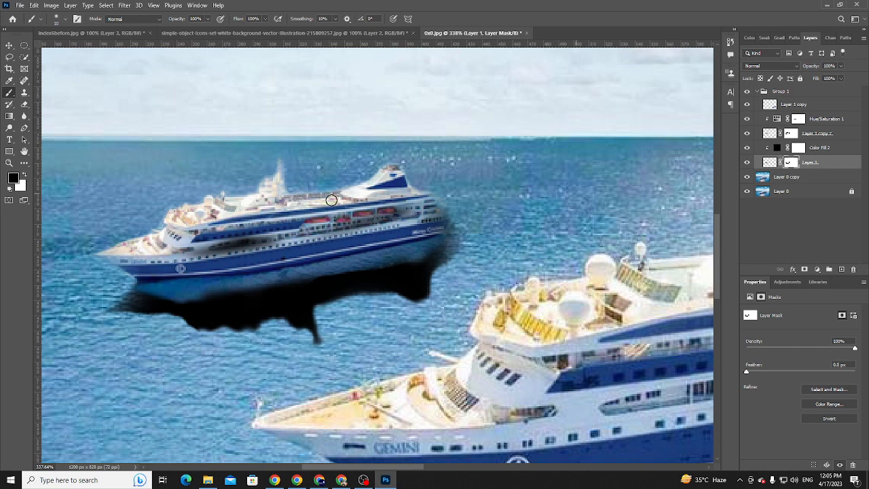
left_click_drag(181, 321, 237, 318)
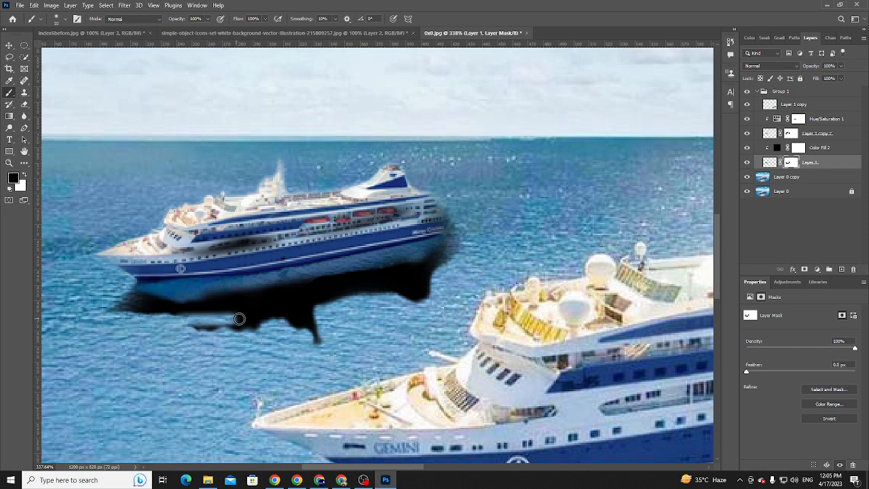
right_click(214, 327)
left_click(278, 329)
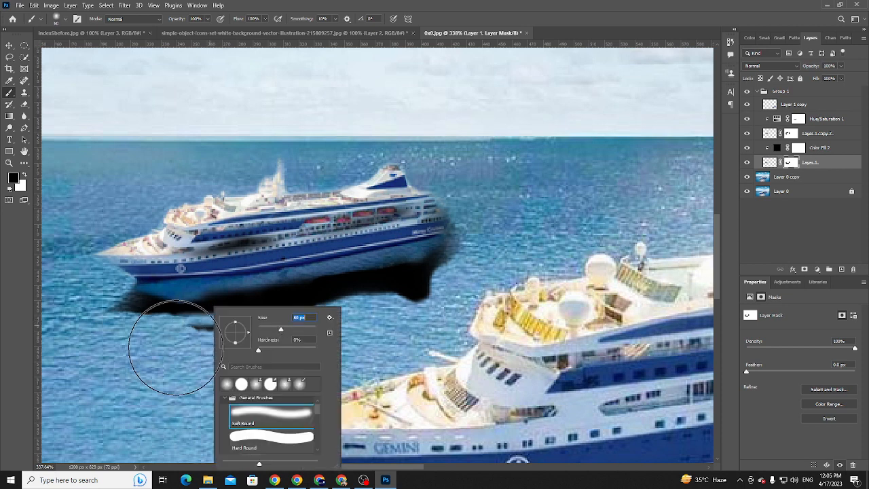
left_click(162, 381)
mouse_move(216, 376)
left_mouse_down()
mouse_move(181, 381)
mouse_move(215, 374)
left_mouse_up()
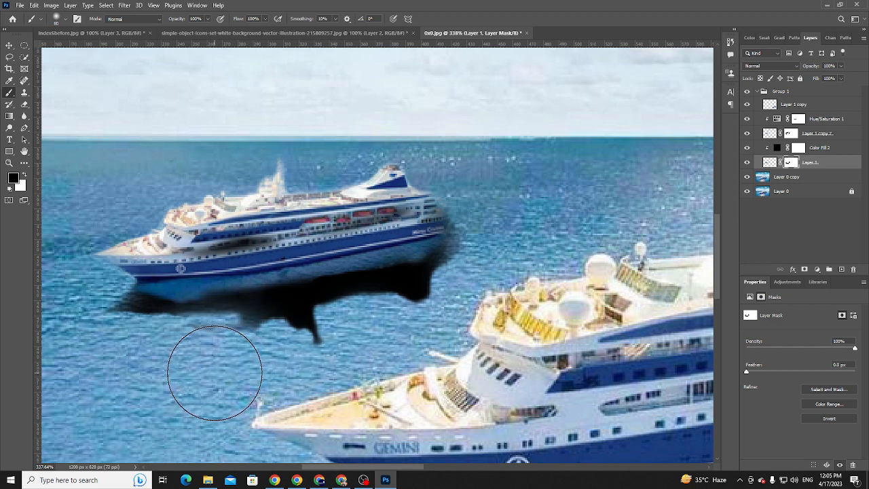
- Mask out the excess black beneath the hull with a smaller soft brush, leaving a thin shadow from bow to stern
key("bracketleft")
key("bracketleft")
key("bracketleft")
key("bracketleft")
mouse_move(182, 349)
left_mouse_down()
mouse_move(258, 346)
mouse_move(330, 322)
mouse_move(429, 308)
mouse_move(468, 273)
mouse_move(440, 298)
mouse_move(412, 307)
mouse_move(229, 333)
left_mouse_up()
left_click_drag(453, 351, 316, 178)
mouse_move(420, 319)
left_mouse_down()
mouse_move(501, 474)
mouse_move(533, 488)
left_mouse_up()
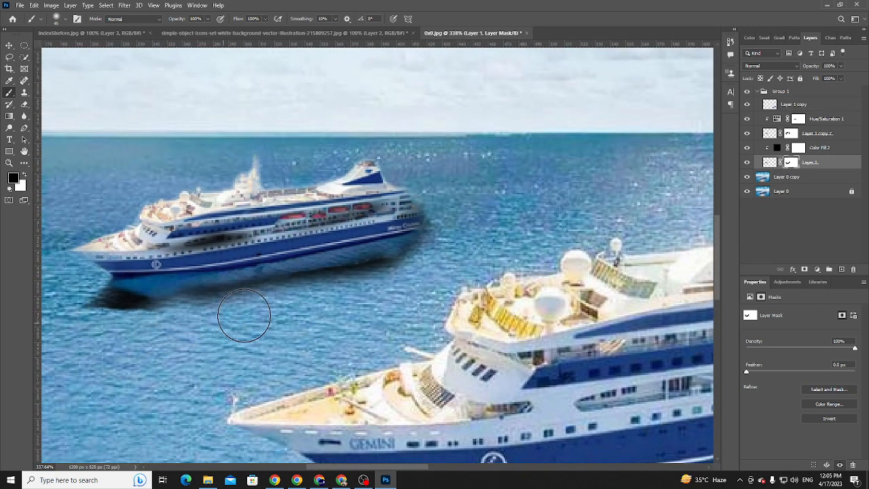
- Select Layer 1 and nudge the dark reflection up a few pixels towards the distant ship's hull
left_click(9, 44)
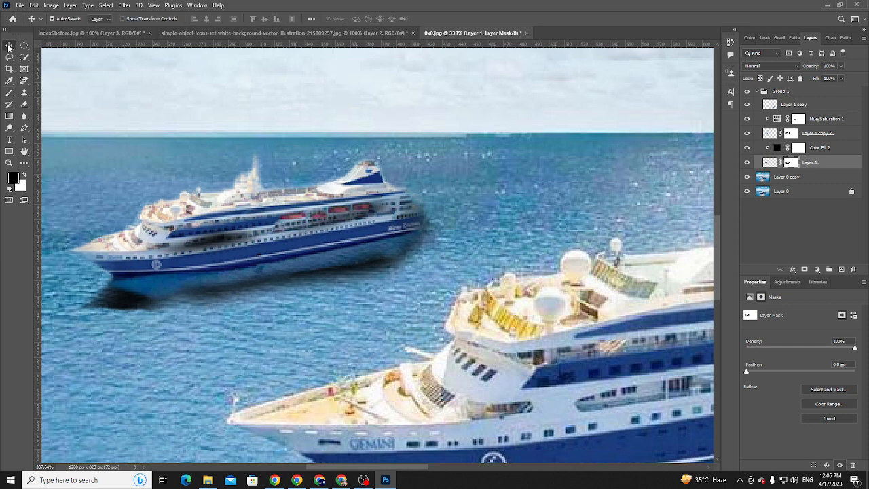
left_click(134, 307)
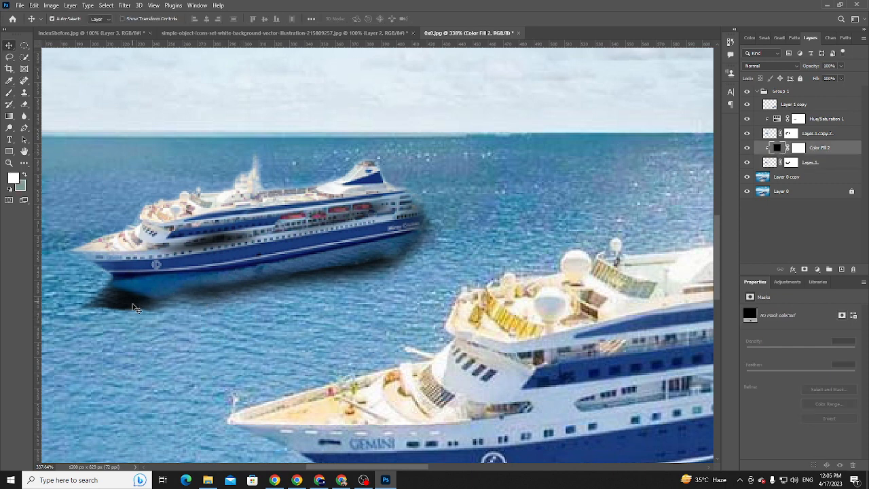
left_click(826, 163)
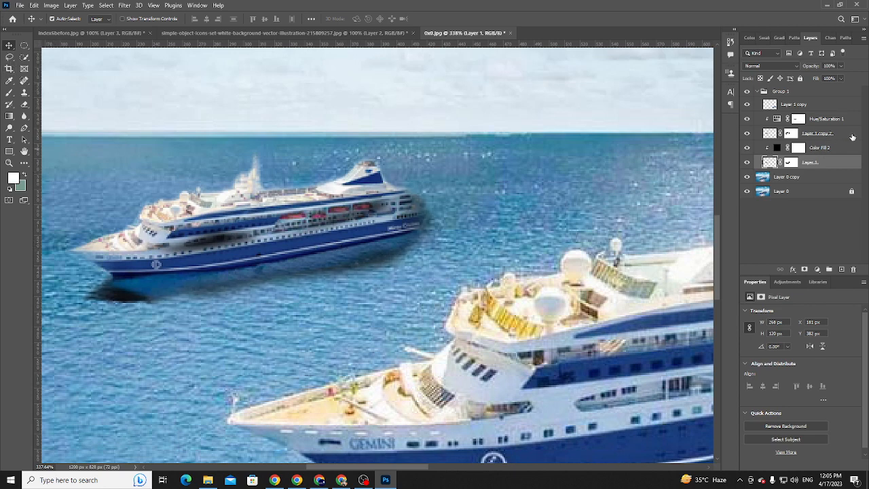
- Paint black on Layer 1's mask to remove the shadow around the stern, between the decks and along the waterline, undoing unsuitable strokes
left_click(791, 162)
key("b")
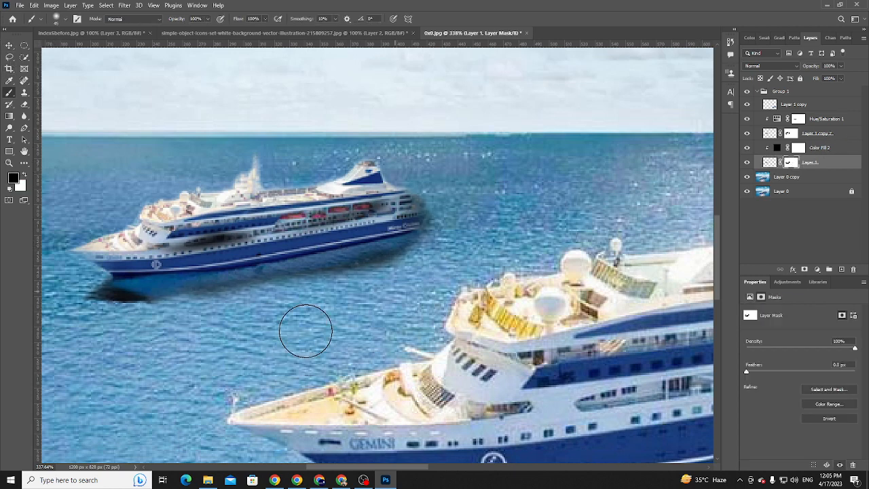
mouse_move(204, 305)
left_mouse_down()
mouse_move(382, 266)
mouse_move(381, 236)
mouse_move(434, 199)
left_mouse_up()
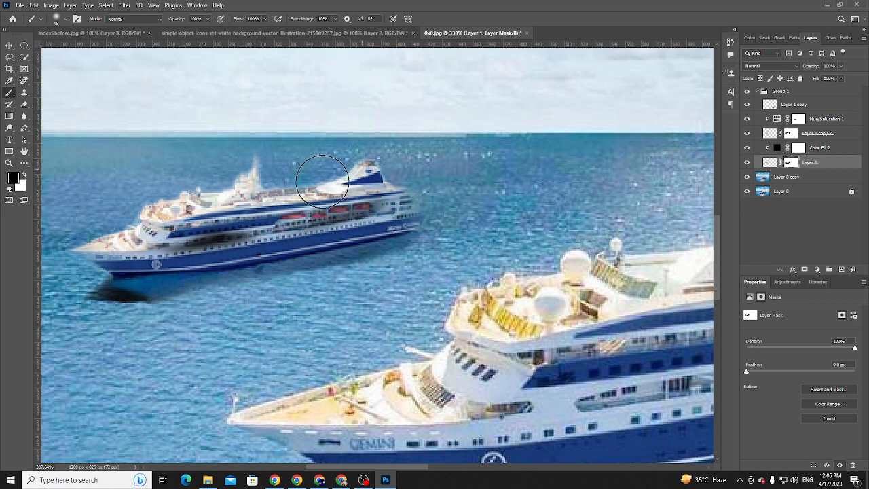
left_click_drag(246, 228, 133, 233)
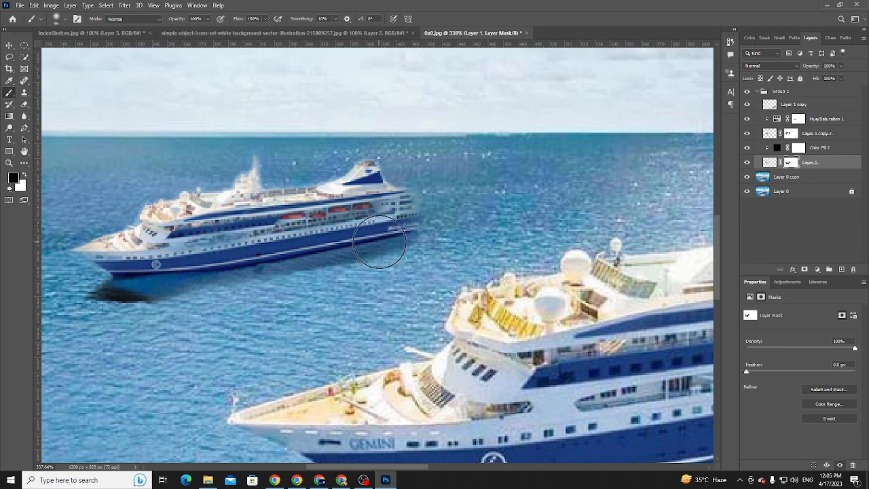
key("ctrl+z")
left_click_drag(196, 279, 353, 257)
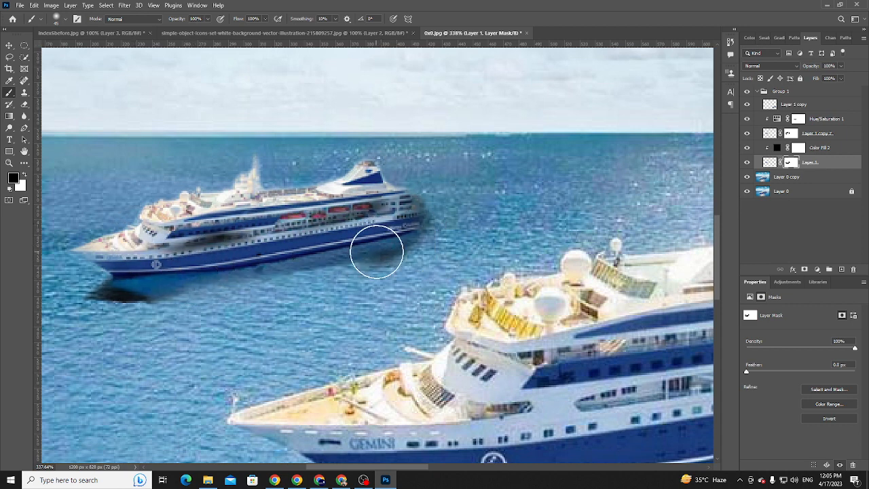
key("ctrl+z")
mouse_move(254, 264)
left_mouse_down()
mouse_move(315, 263)
mouse_move(429, 236)
mouse_move(427, 178)
mouse_move(414, 191)
mouse_move(311, 220)
mouse_move(244, 227)
mouse_move(250, 246)
mouse_move(223, 231)
mouse_move(169, 248)
mouse_move(198, 289)
left_mouse_up()
key("bracketleft")
key("bracketleft")
key("bracketleft")
key("bracketleft")
key("bracketleft")
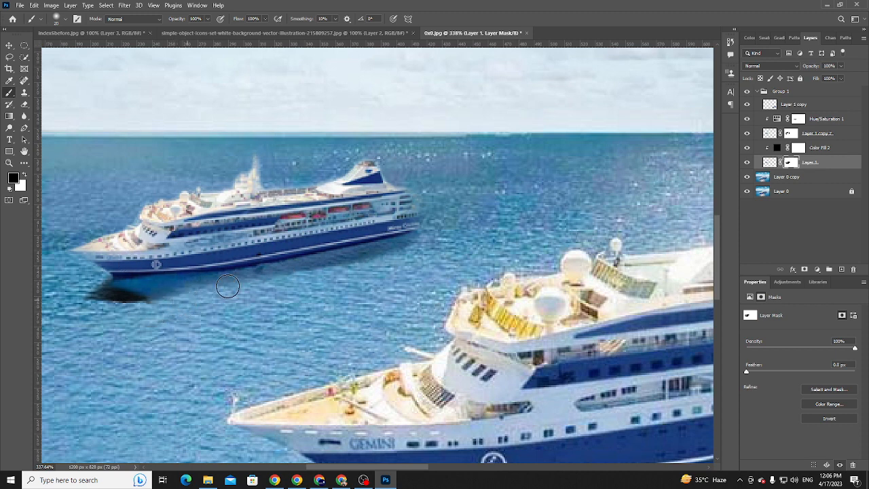
key("v")
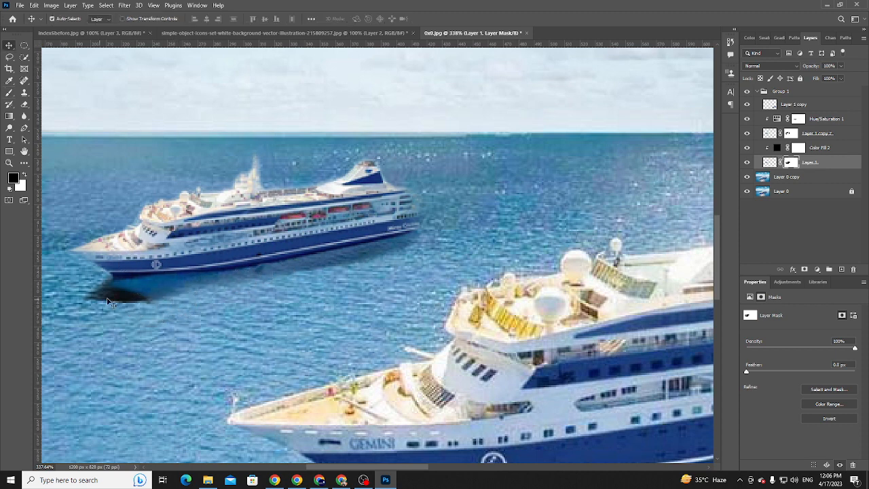
left_click(302, 288)
left_click(827, 163)
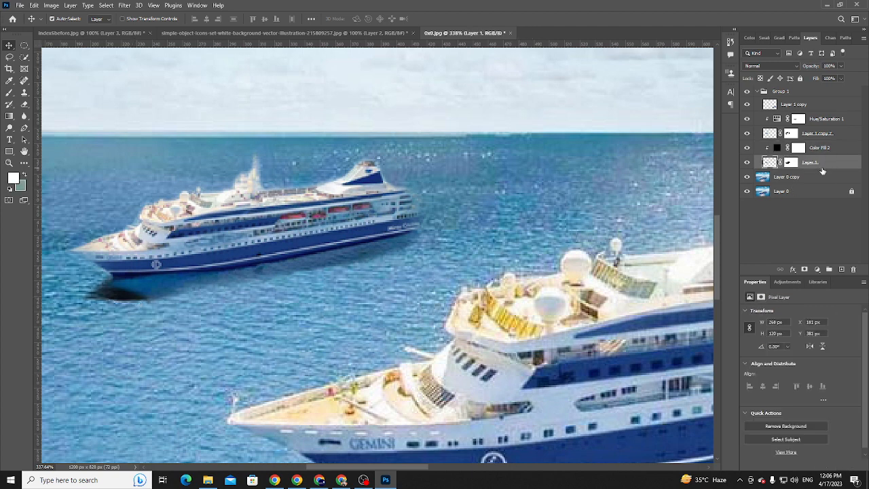
left_click(129, 294)
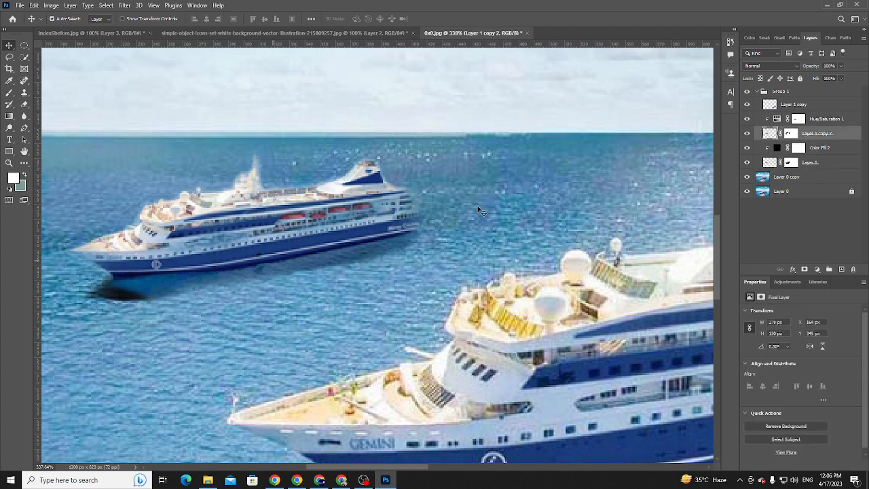
left_click(791, 66)
left_click(594, 186)
- Try blend modes such as Darker Color on Color Fill 2 and cancel back to Normal
left_click(799, 148)
left_click(810, 163)
left_click(807, 149)
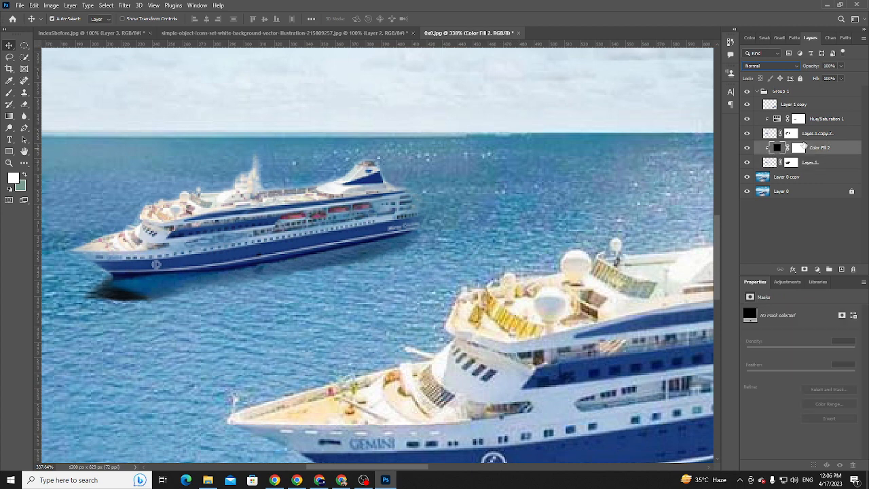
left_click(781, 66)
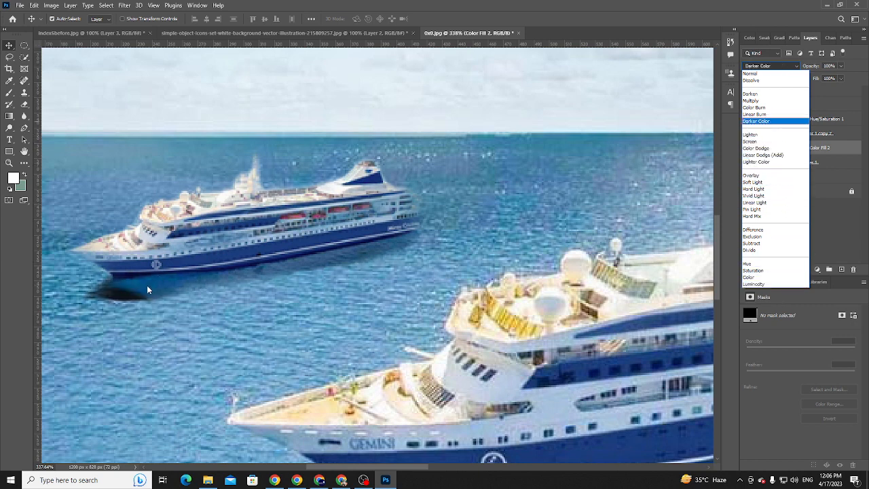
key("Escape")
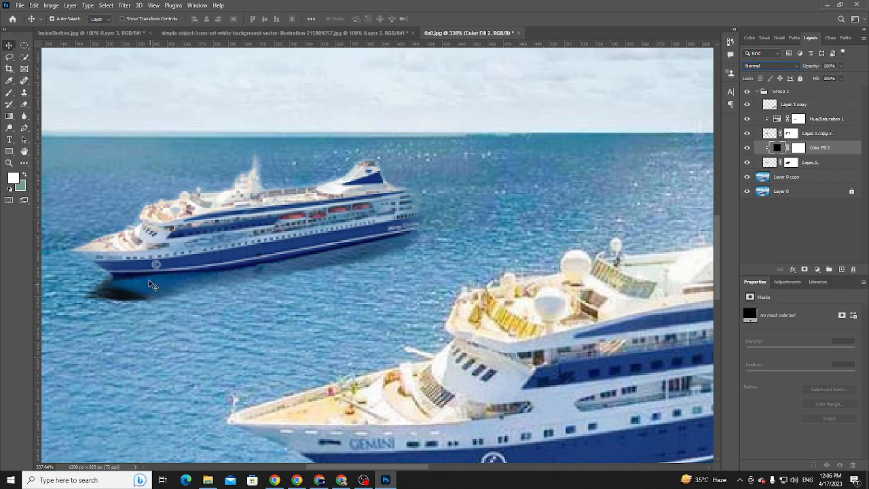
- Recolour Color Fill 2 with a dark blue sampled from the water just beneath the distant ship's hull
left_click_drag(845, 67, 863, 76)
double_click(777, 148)
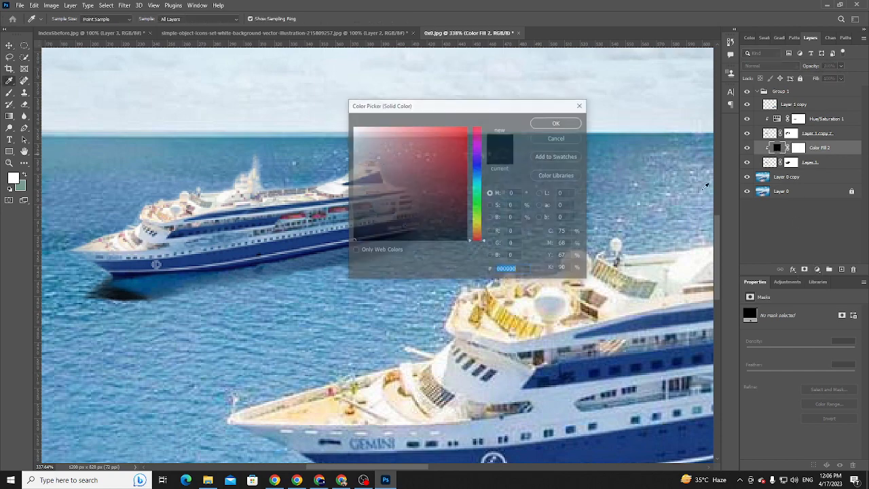
left_click(173, 279)
left_click(558, 122)
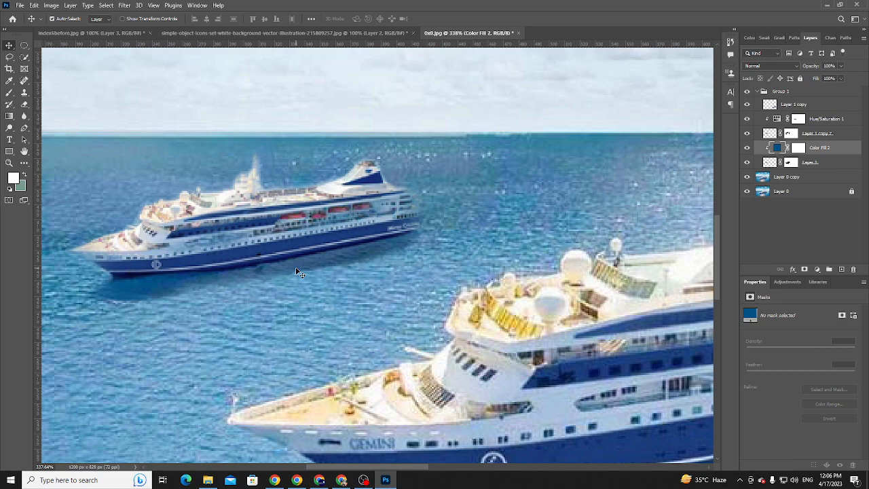
- Examine the distant ship's recoloured reflection up close and within the whole composition
key("ctrl+0")
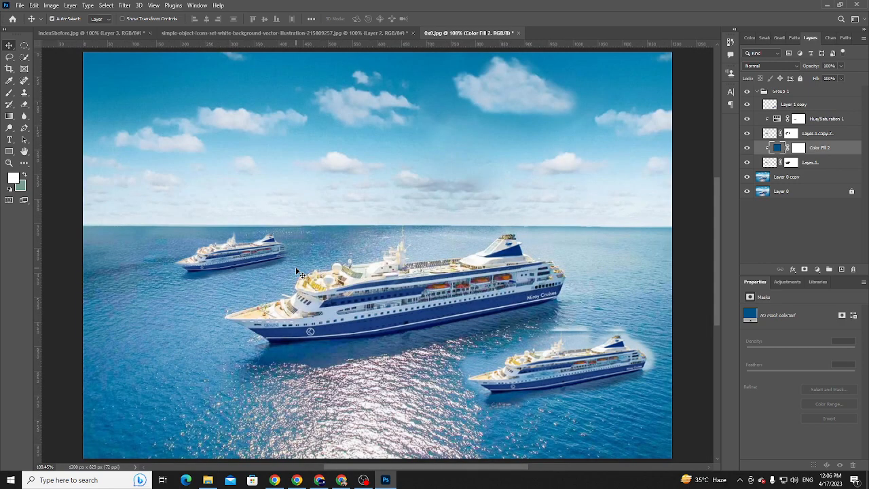
left_click_drag(230, 271, 254, 281)
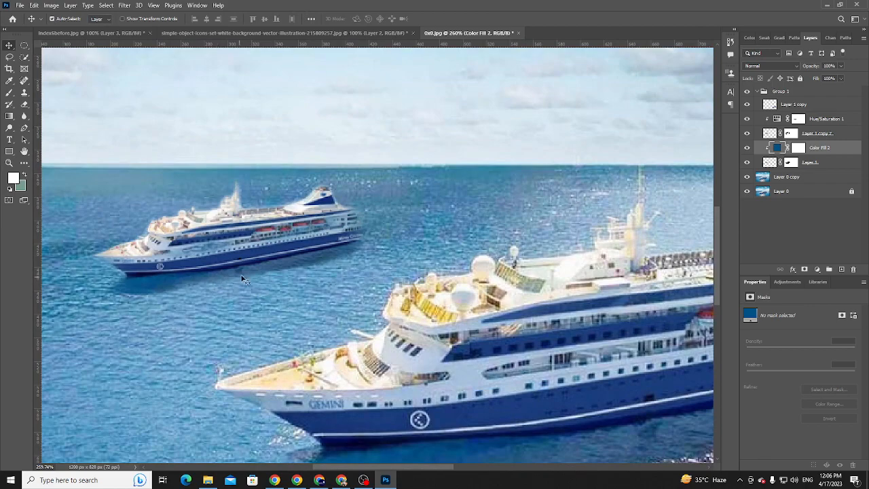
left_click_drag(462, 351, 256, 222)
left_click_drag(359, 294, 521, 415)
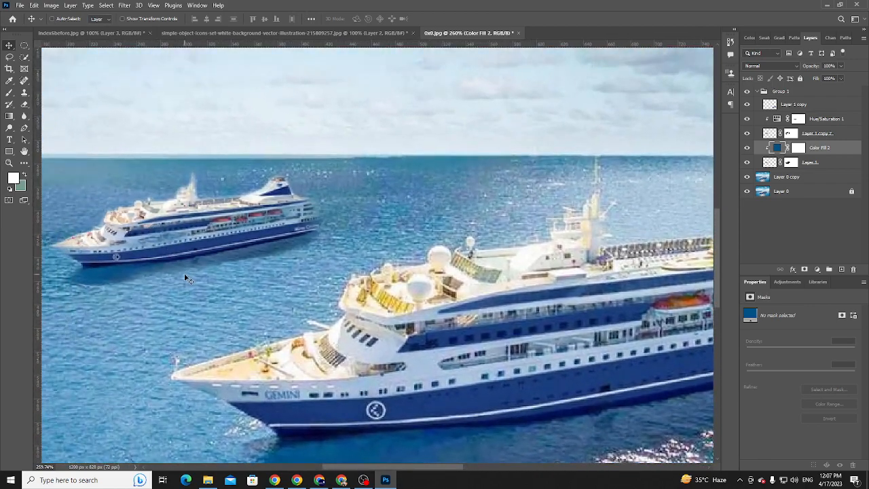
key("ctrl+0")
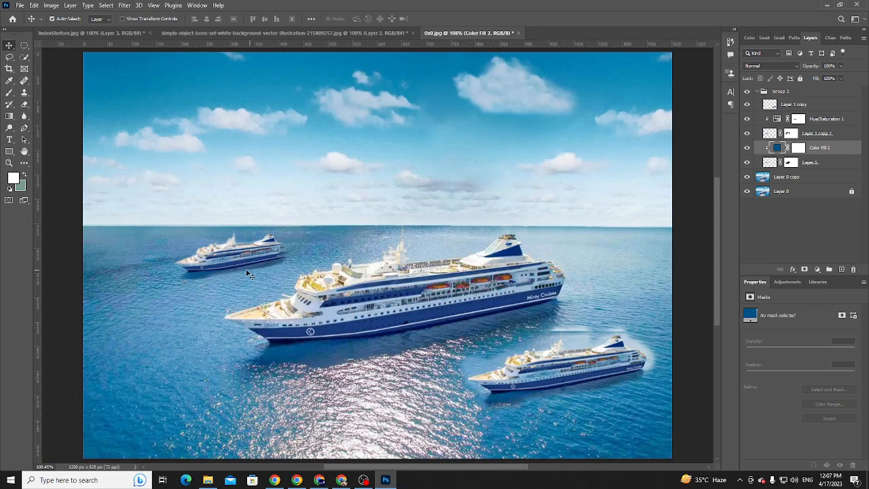
scroll(194, 275, "up", 4)
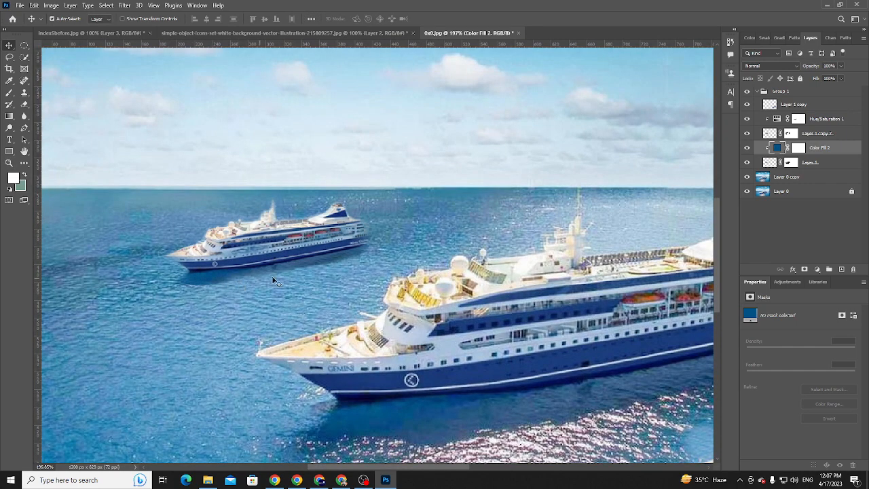
scroll(356, 271, "down", 2)
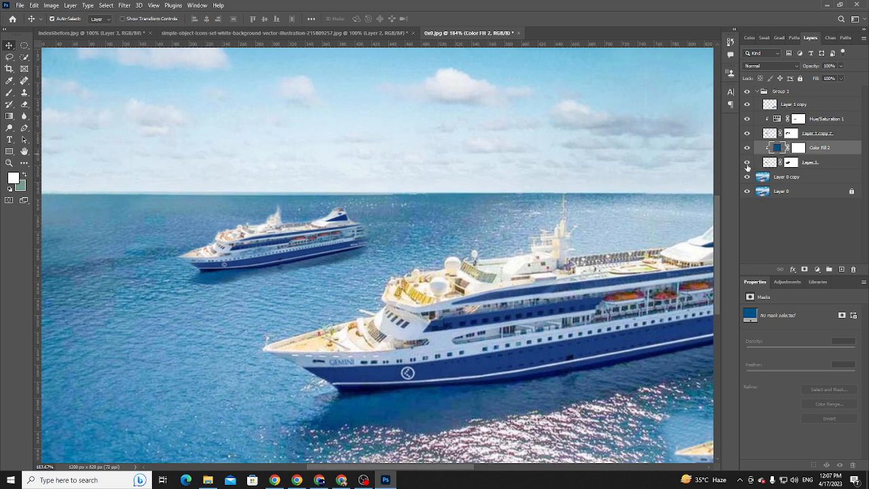
- Hide all the layers inside Group 1 and toggle Layer 1 and Color Fill 2 individually to review how the reflection is built
left_click_drag(748, 163, 747, 106)
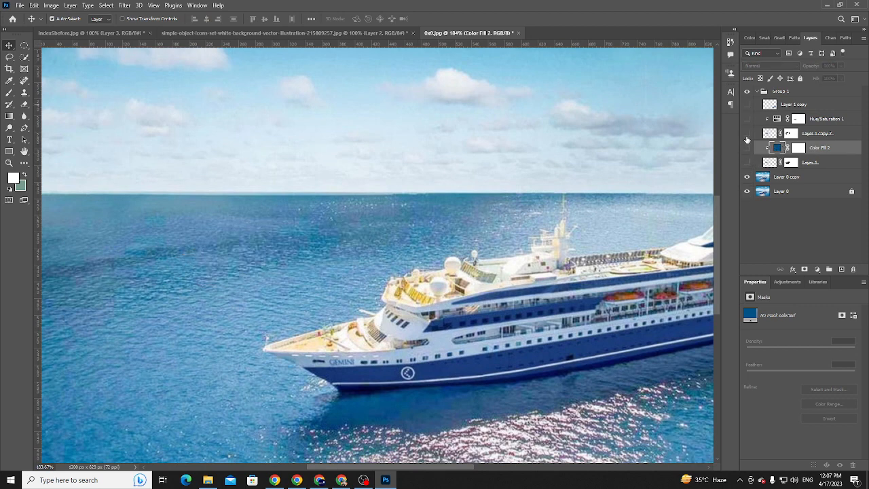
left_click(746, 163)
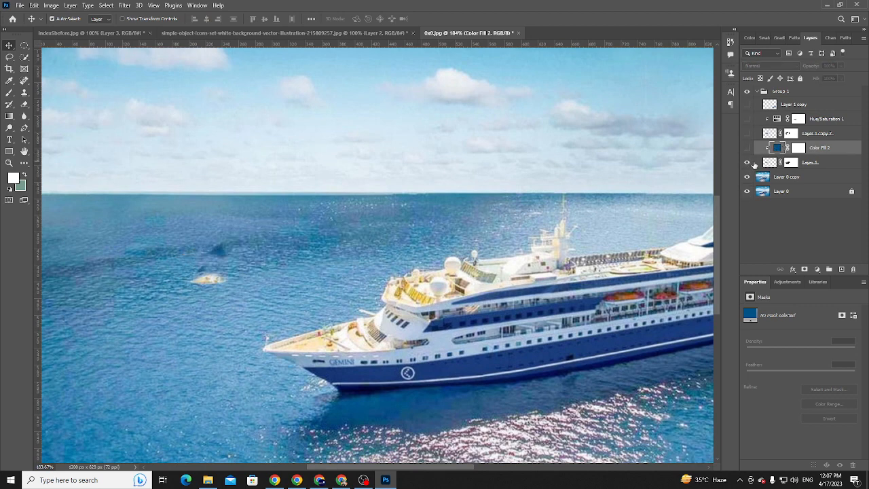
left_click(747, 163)
left_click(749, 105)
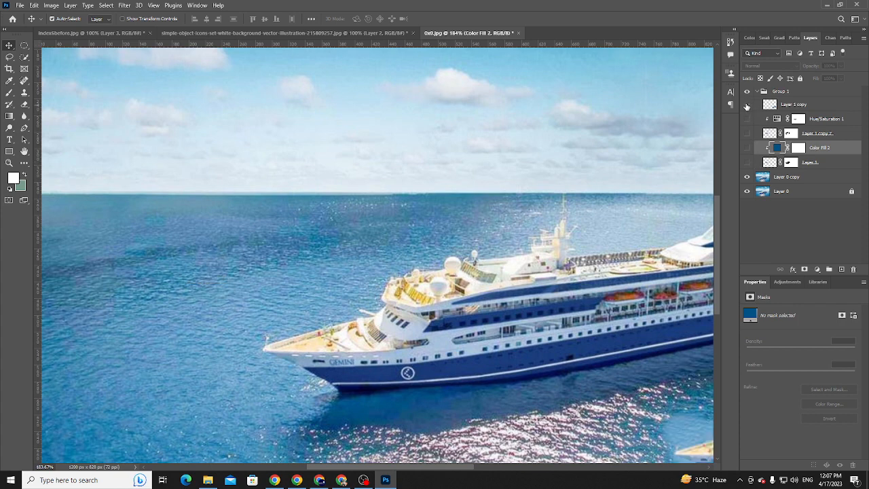
left_click(747, 105)
left_click(748, 163)
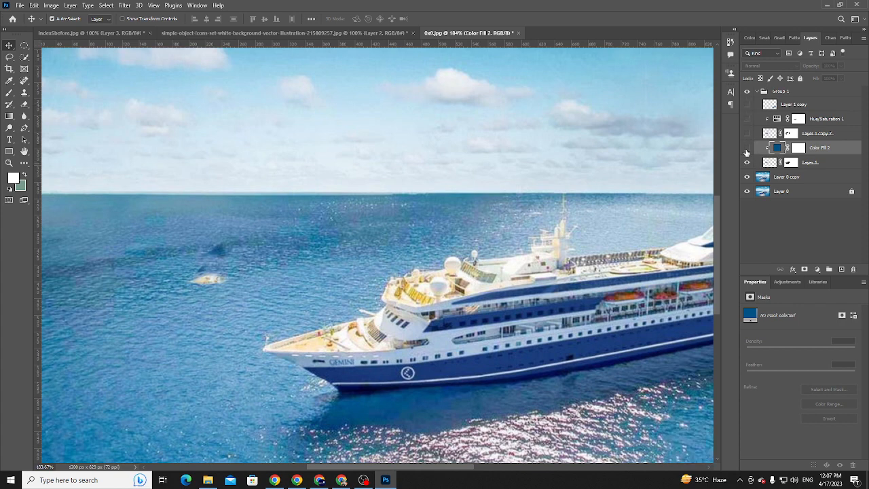
left_click(748, 148)
left_click(748, 148)
left_click(747, 162)
- Show Layer 1 copy 2, Hue/Saturation 1 and Layer 1, toggling Color Fill 2 to compare the reflection with and without the fill
left_click(748, 134)
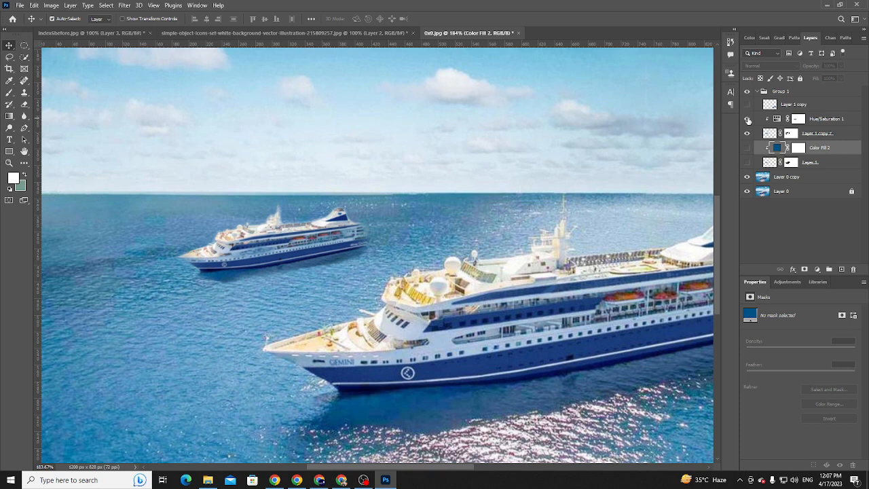
left_click(749, 149)
left_click(748, 149)
key("ctrl+space")
left_click_drag(199, 269, 248, 297)
key("ctrl+space")
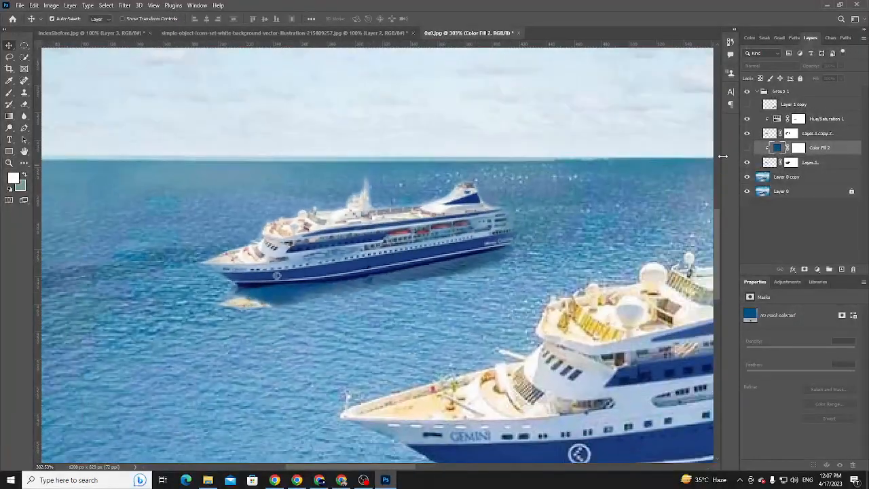
left_click(747, 149)
left_click_drag(357, 258, 340, 285)
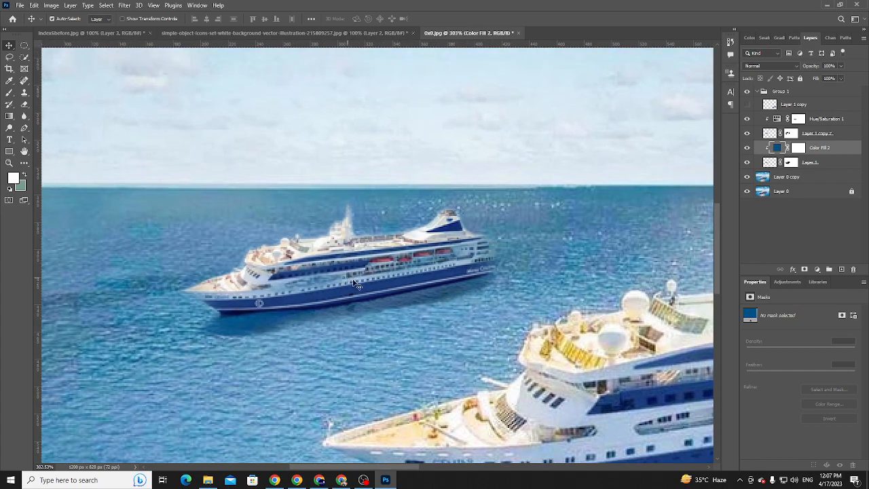
left_click_drag(258, 331, 217, 337)
key("v")
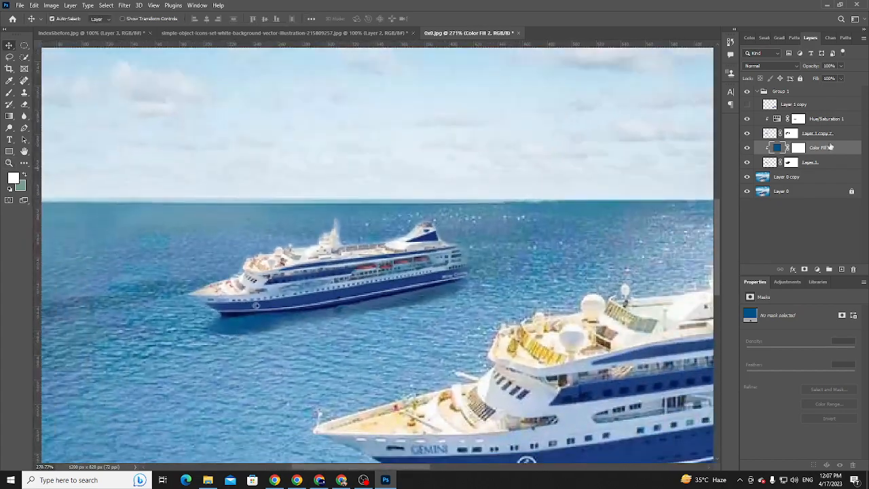
- Try the Multiply blend mode on Color Fill 2 and undo the trial
left_click(782, 68)
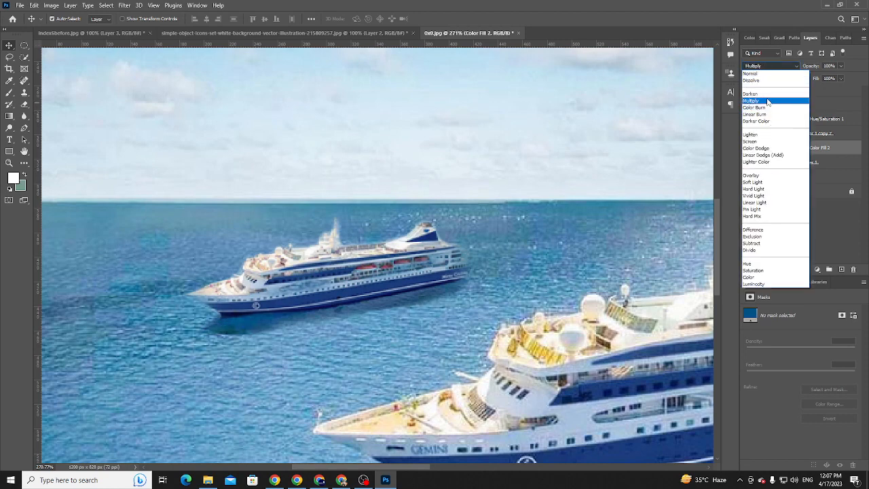
left_click(765, 102)
mouse_move(237, 315)
left_mouse_down()
mouse_move(272, 335)
mouse_move(235, 336)
mouse_move(264, 342)
mouse_move(222, 321)
left_mouse_up()
key("ctrl+z")
key("z")
key("v")
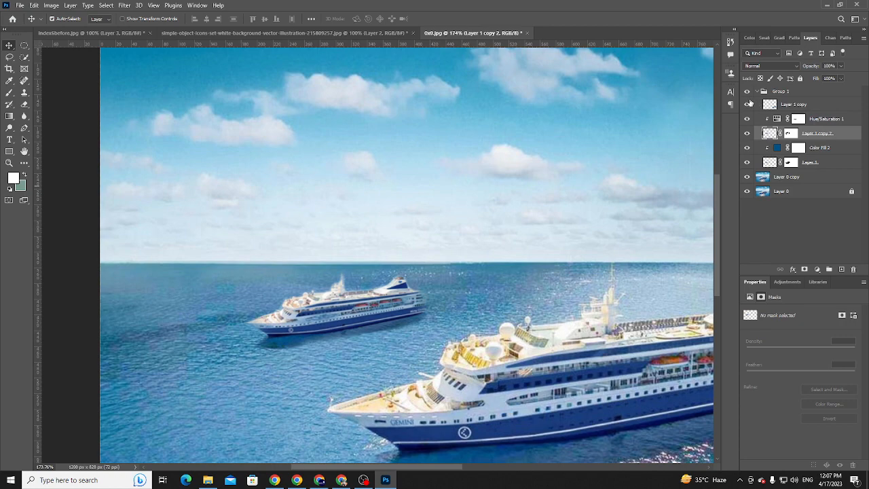
- Delete Layer 1 copy, the unmasked cloned ship with the pale halo in the foreground
key("ctrl+minus")
key("ctrl+minus")
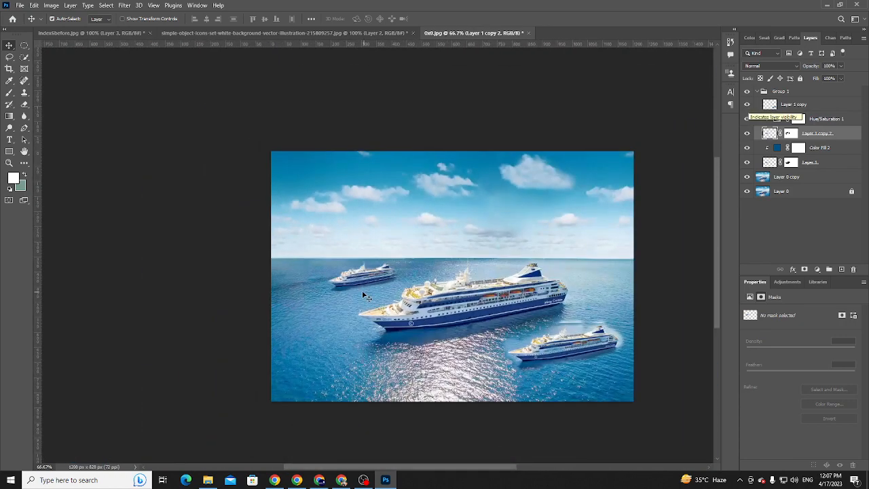
left_click_drag(583, 354, 588, 365)
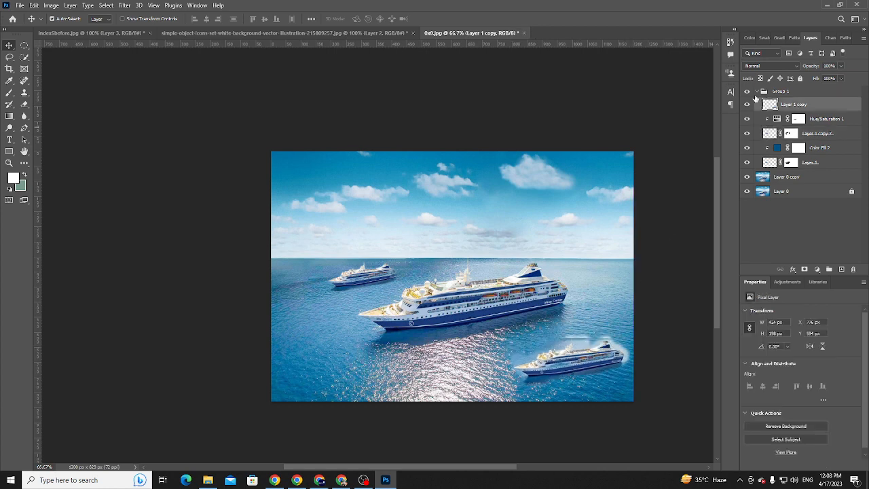
left_click(756, 91)
left_click(749, 93)
left_click(574, 363)
key("Delete")
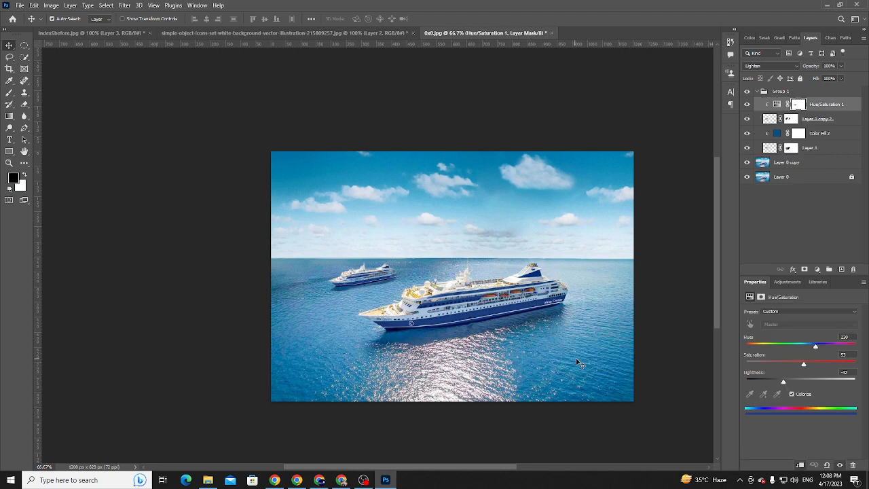
- Duplicate Group 1, set Auto-Select to Group, and move the duplicated ship to the open water in the lower-right of the picture
left_click(756, 93)
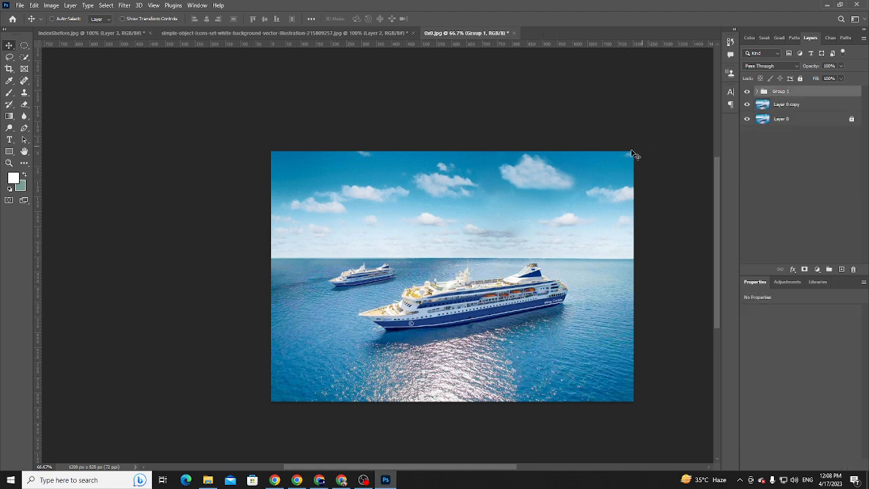
key("ctrl+j")
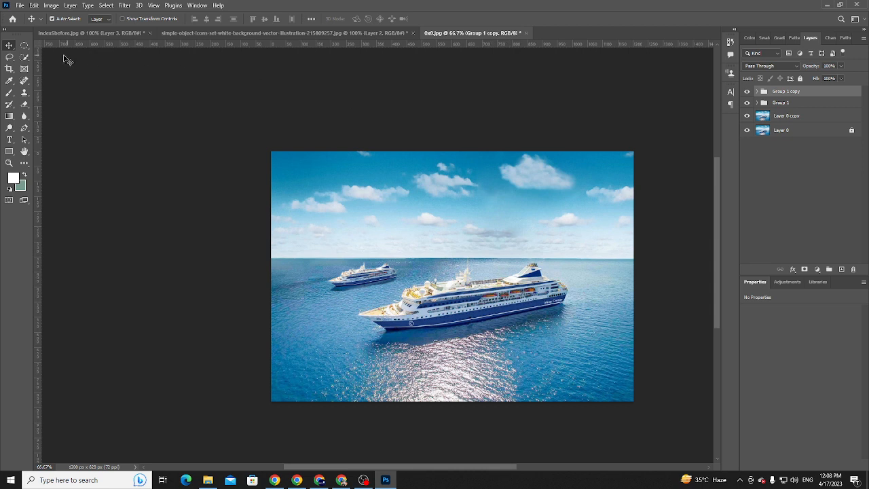
left_click(100, 18)
left_click(99, 26)
left_click_drag(362, 280, 585, 355)
left_click(649, 305)
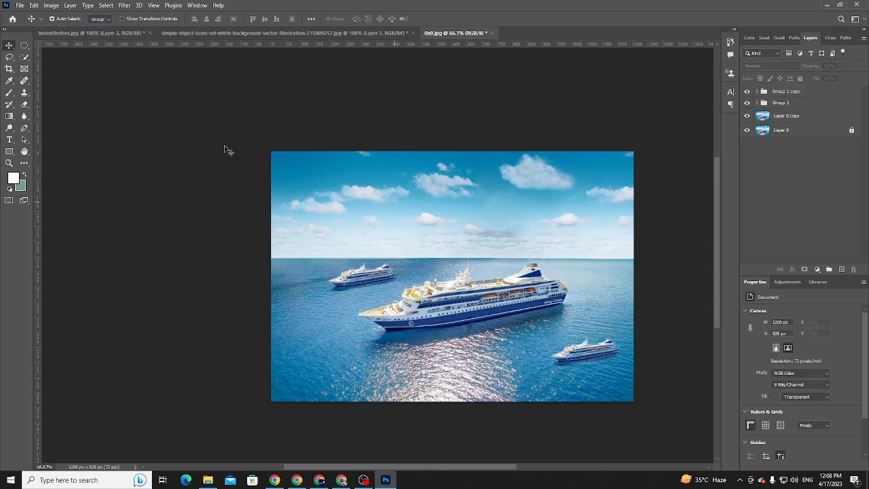
- Rotate the duplicated ship group to about -10.72° and shift it slightly up towards the main ship's stern
left_click(611, 352)
key("ctrl+t")
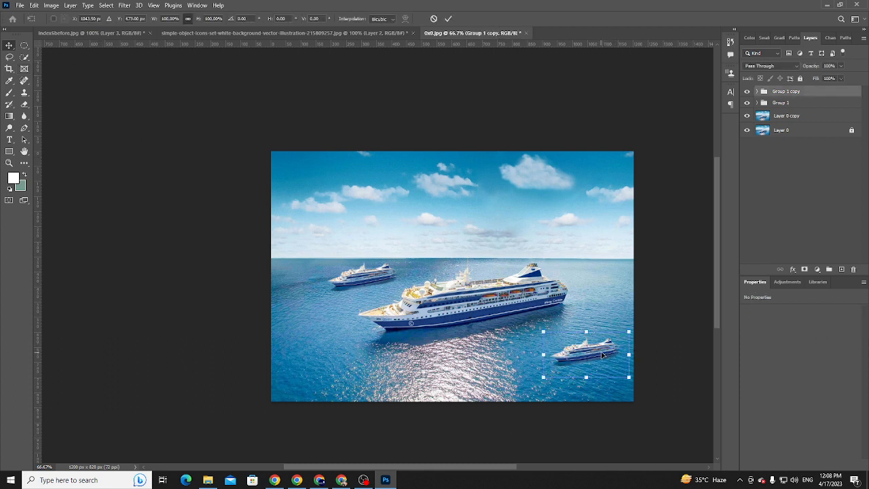
left_click_drag(633, 326, 630, 305)
mouse_move(591, 351)
left_mouse_down()
mouse_move(560, 320)
mouse_move(586, 344)
left_mouse_up()
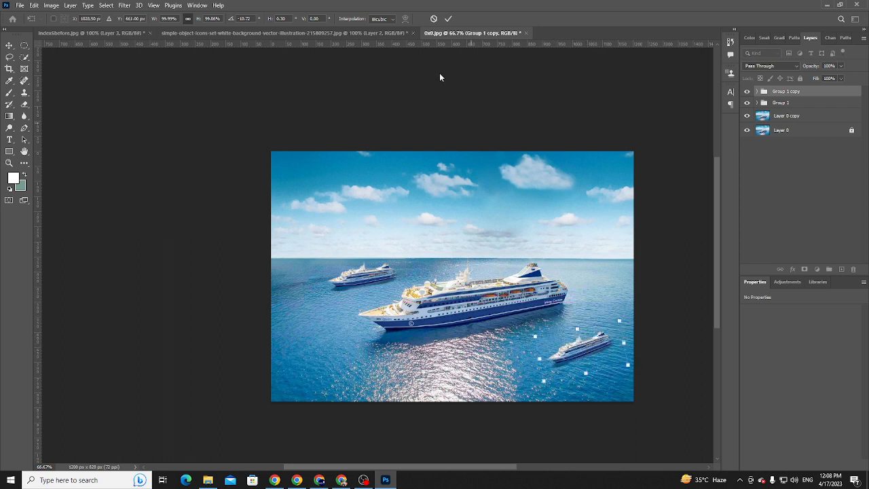
left_click(447, 19)
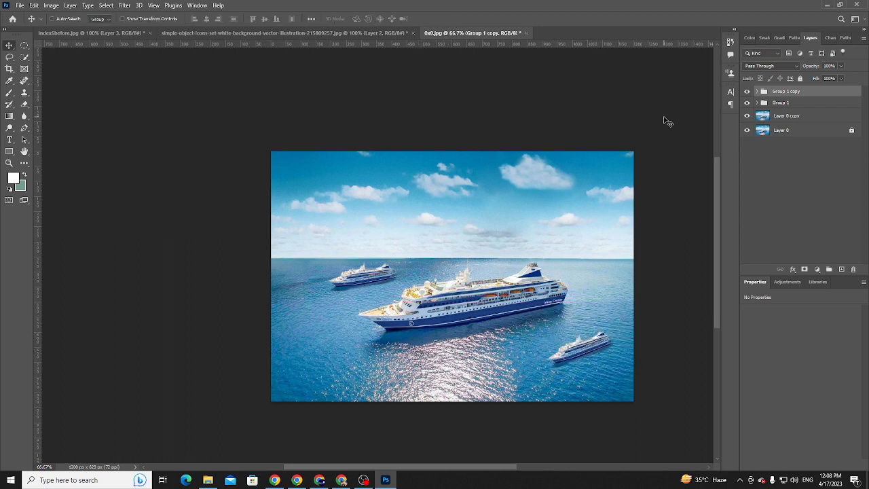
- Enlarge the duplicated ship group and position it so its stern runs off the picture's right edge
key("ctrl+t")
left_click_drag(537, 324, 474, 282)
left_click_drag(561, 303, 590, 341)
left_click(449, 20)
left_click(679, 304)
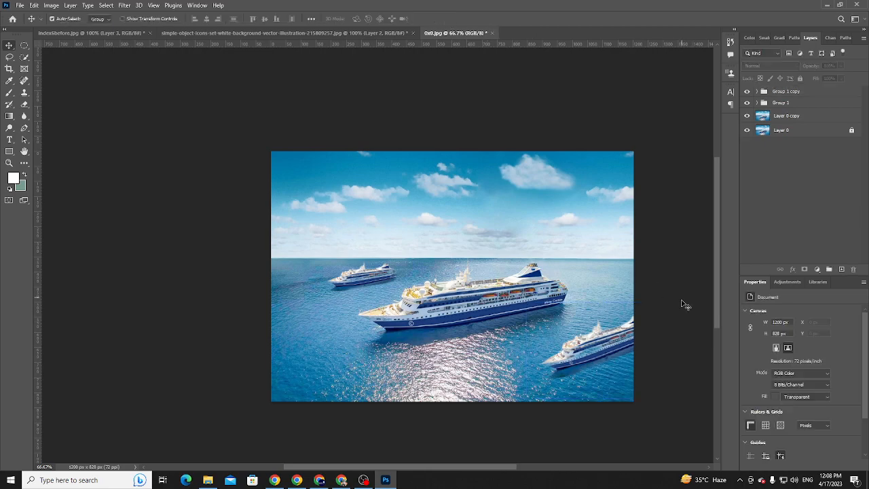
- Inspect the distant ship and the enlarged duplicate up close, checking mask edges, deck details and reflection
key("z")
left_click_drag(463, 259, 516, 264)
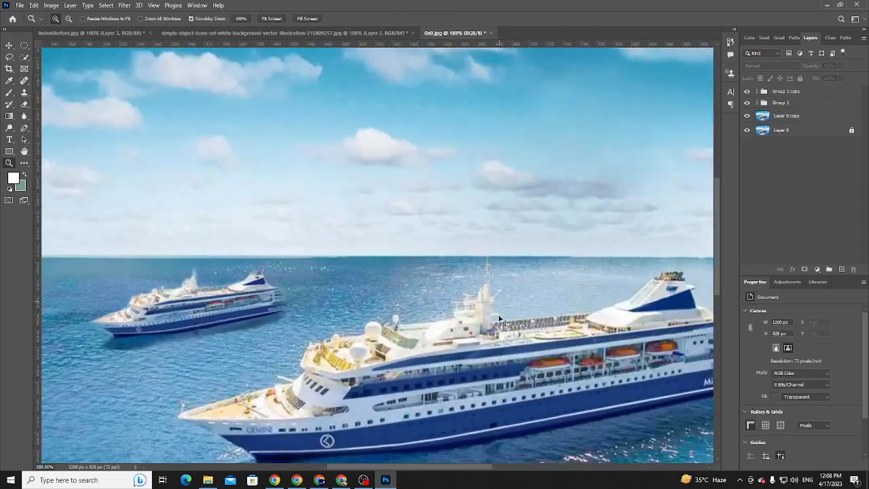
left_click_drag(456, 315, 427, 328)
key("v")
left_click_drag(545, 341, 458, 279)
key("z")
left_click_drag(607, 324, 564, 299)
key("v")
key("ctrl+space")
key("ctrl+space")
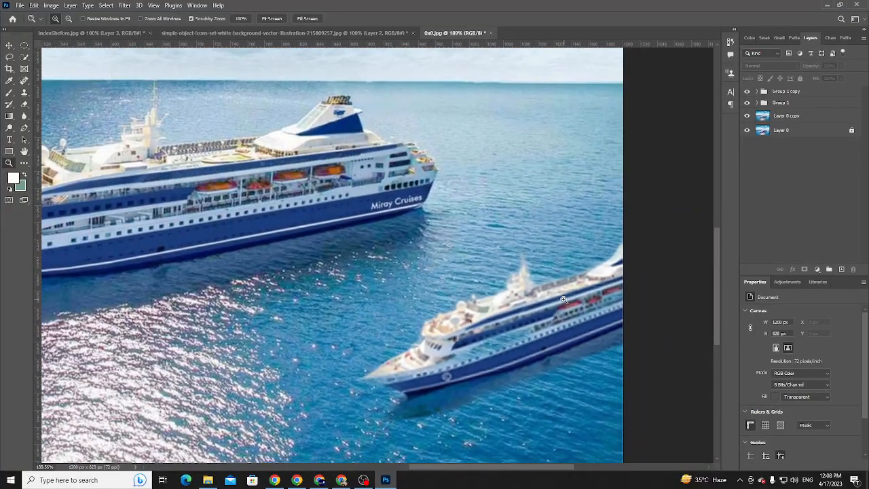
left_click_drag(543, 272, 436, 305)
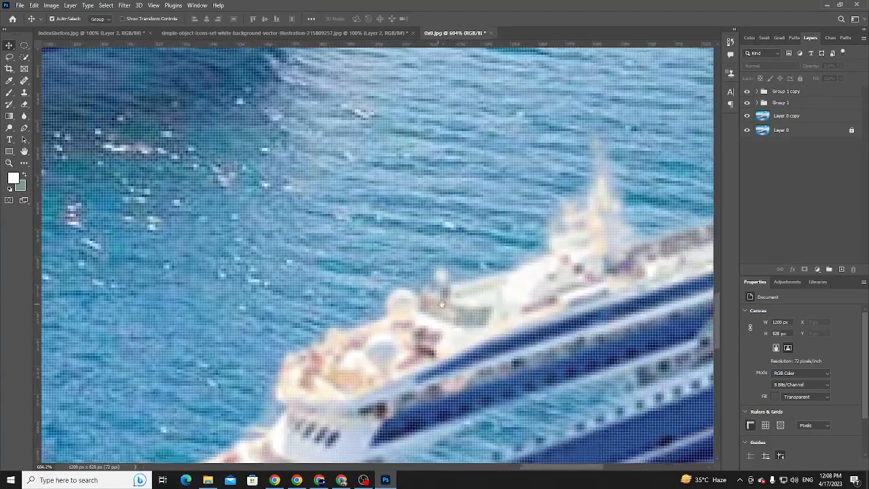
- Review the finished three-ship composition, comparing how the smaller ships blend with the sea around the main ship
key("ctrl+0")
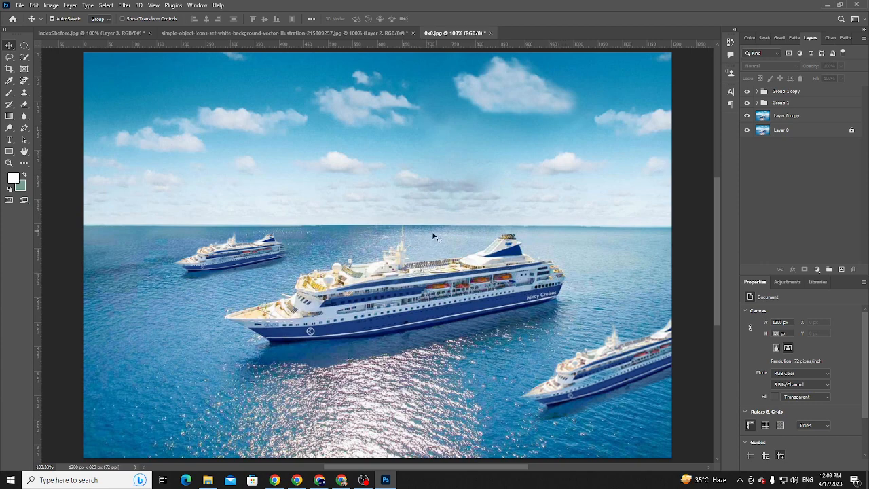
key("ctrl+space")
left_click_drag(221, 237, 309, 270)
key("ctrl+space")
left_click_drag(494, 356, 275, 319)
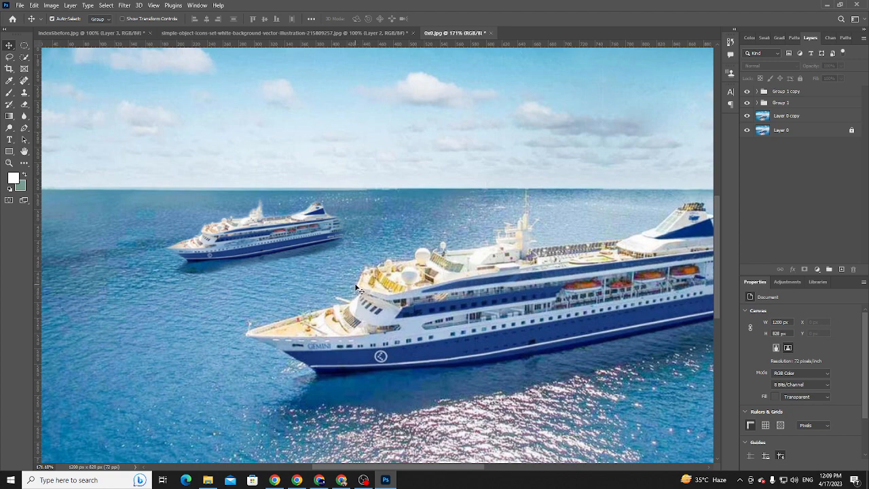
key("ctrl+minus")
key("ctrl+minus")
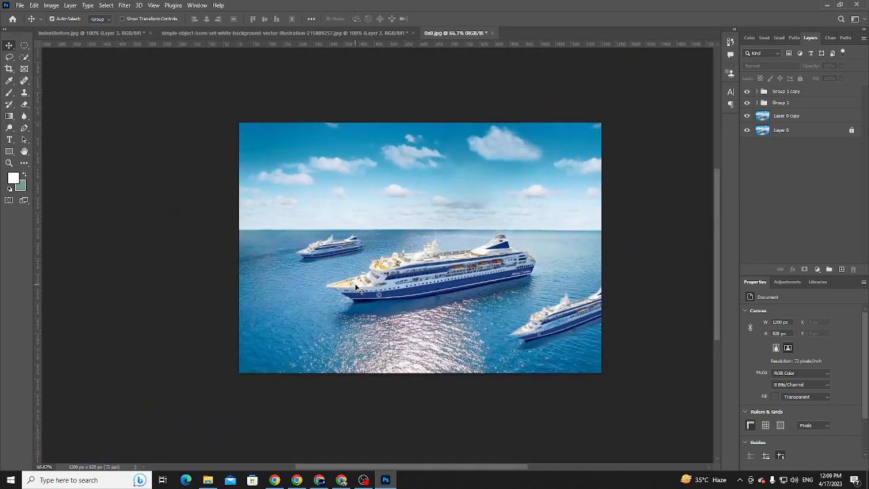
key("ctrl+plus")
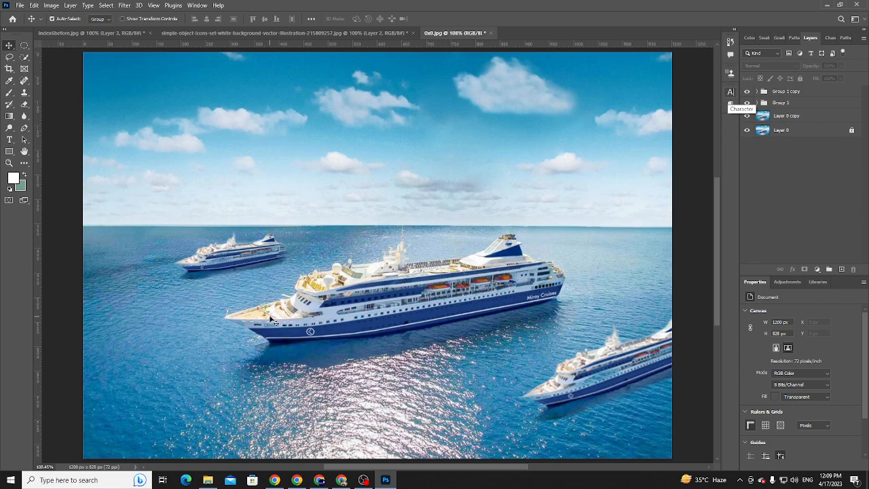
key("z")
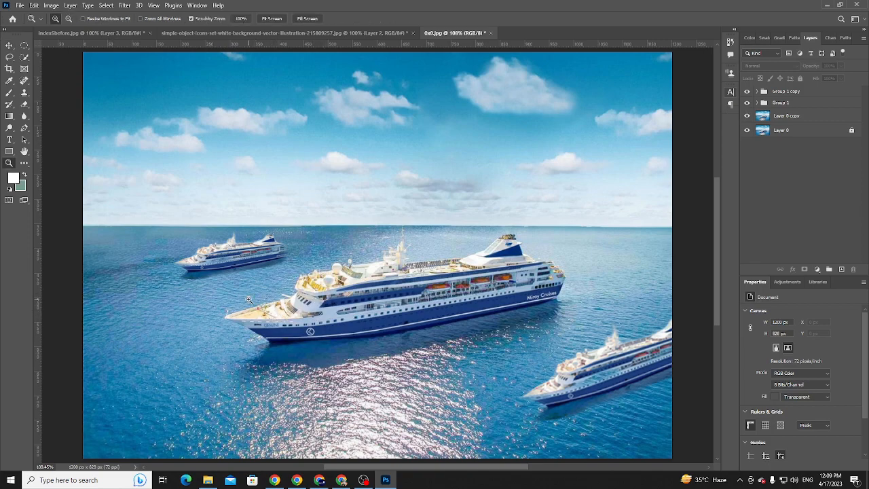
left_click_drag(242, 239, 246, 265)
key("v")
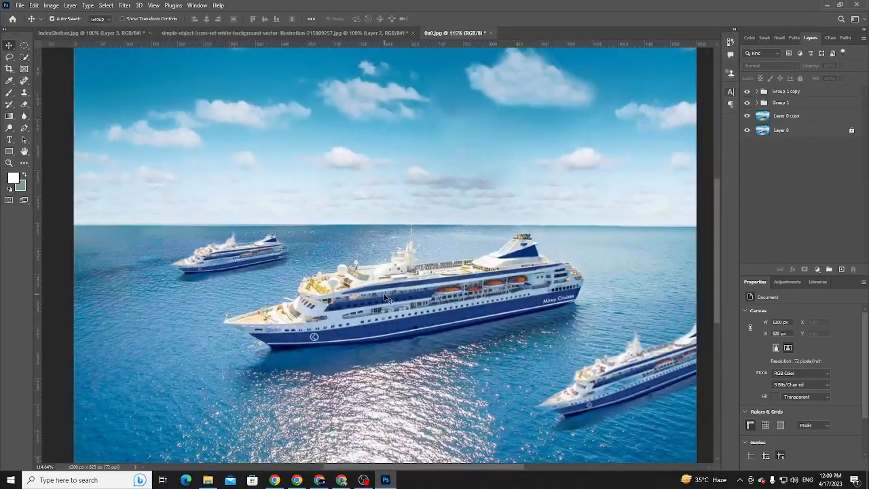
key("ctrl+0")
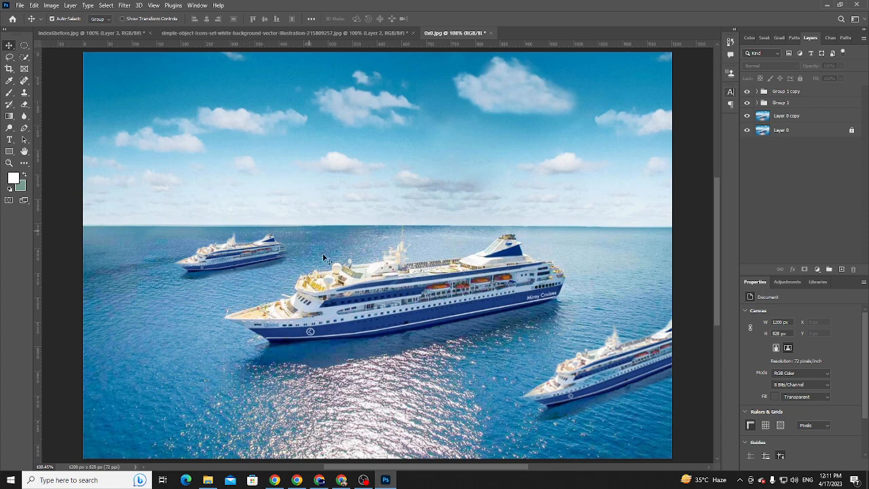
left_click(364, 480)
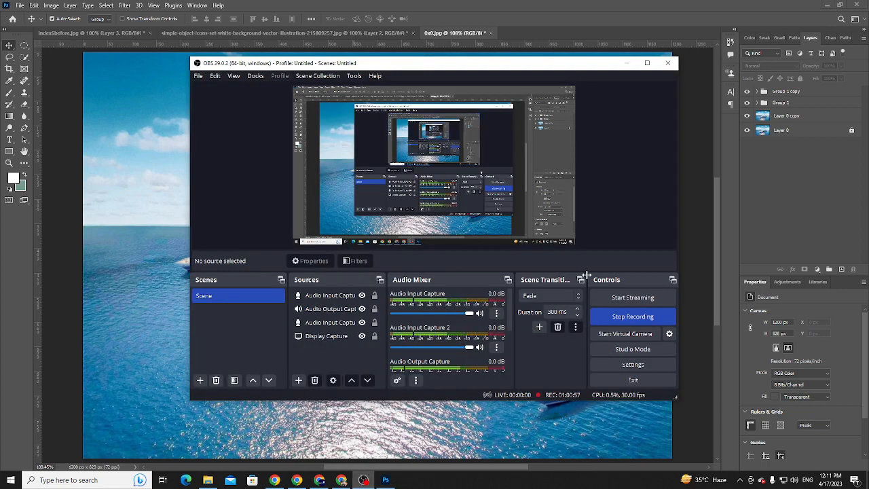